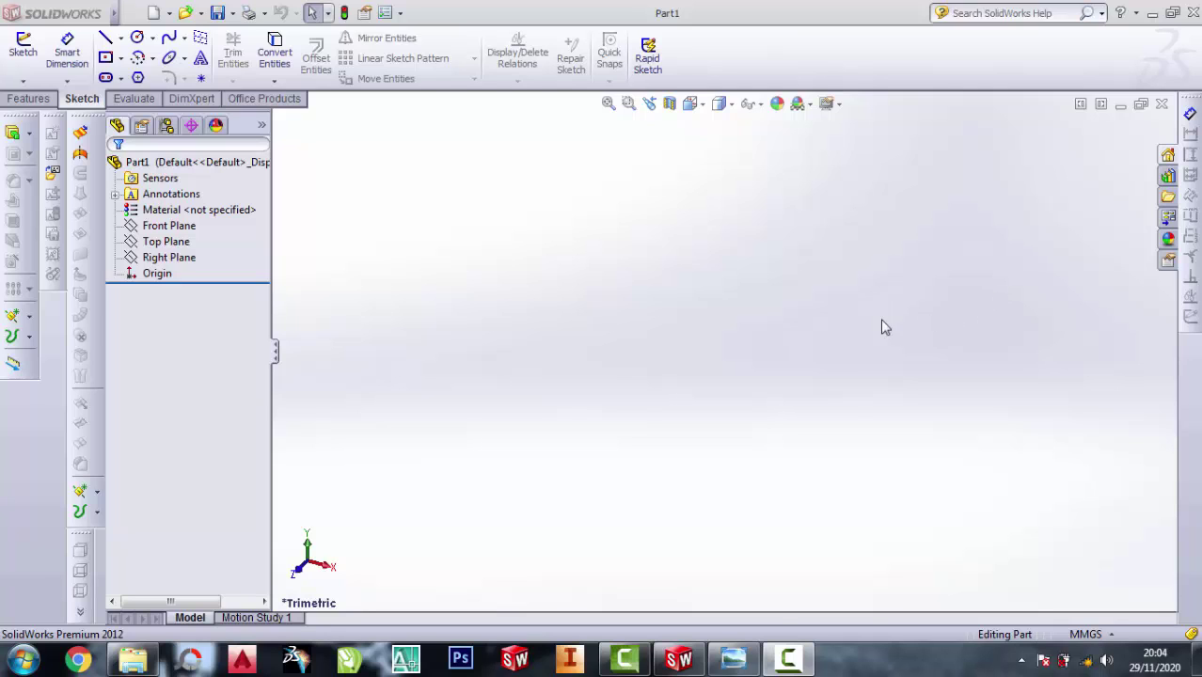
Zoom into the bracket's reference drawing in Photo Viewer, then return to the SolidWorks part
left_click(755, 664)
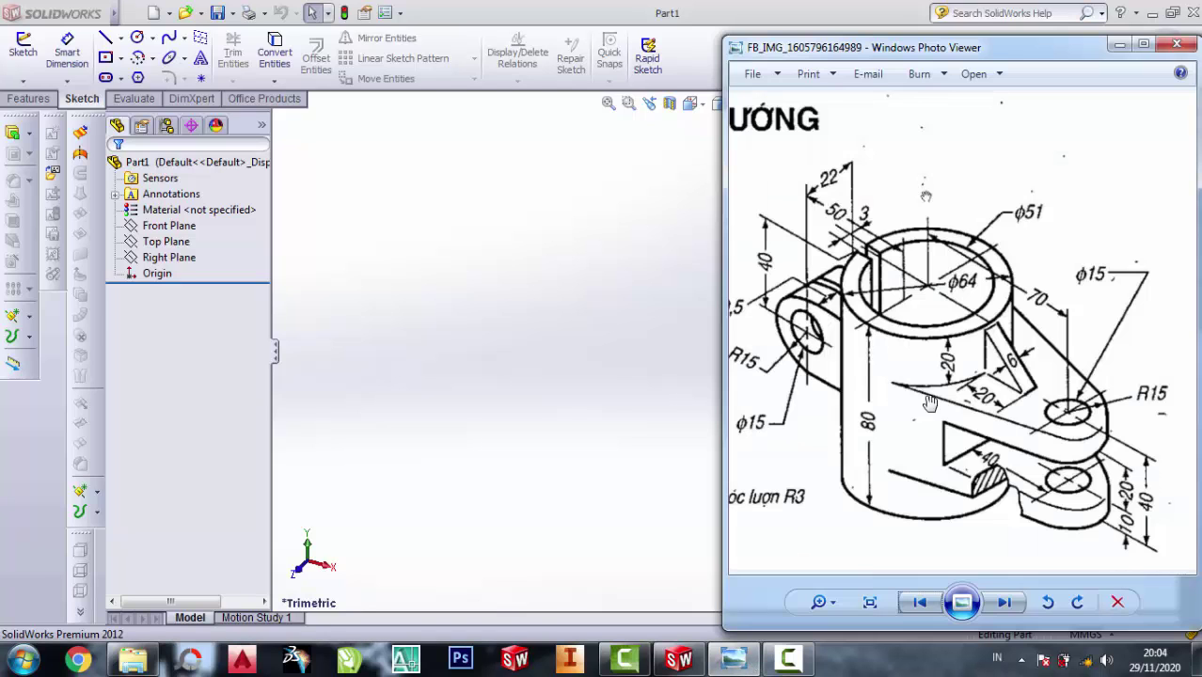
scroll(929, 402, "up", 1)
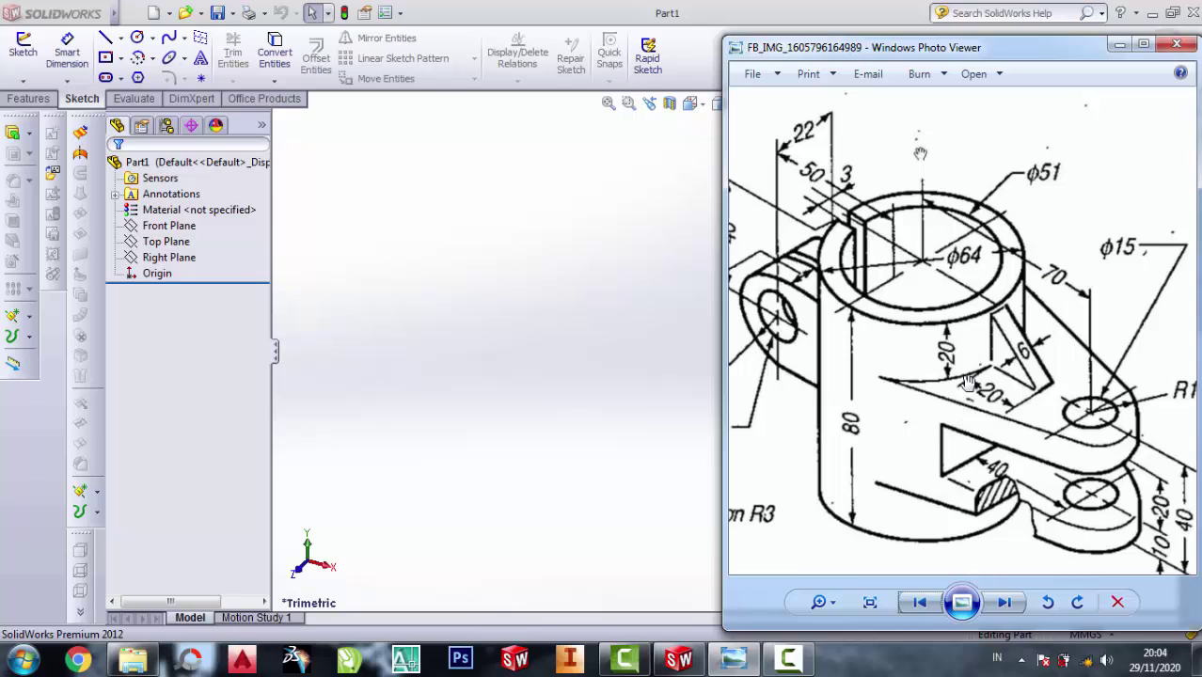
left_click(428, 225)
Select the Top Plane and turn the view Normal To it
left_click(149, 244)
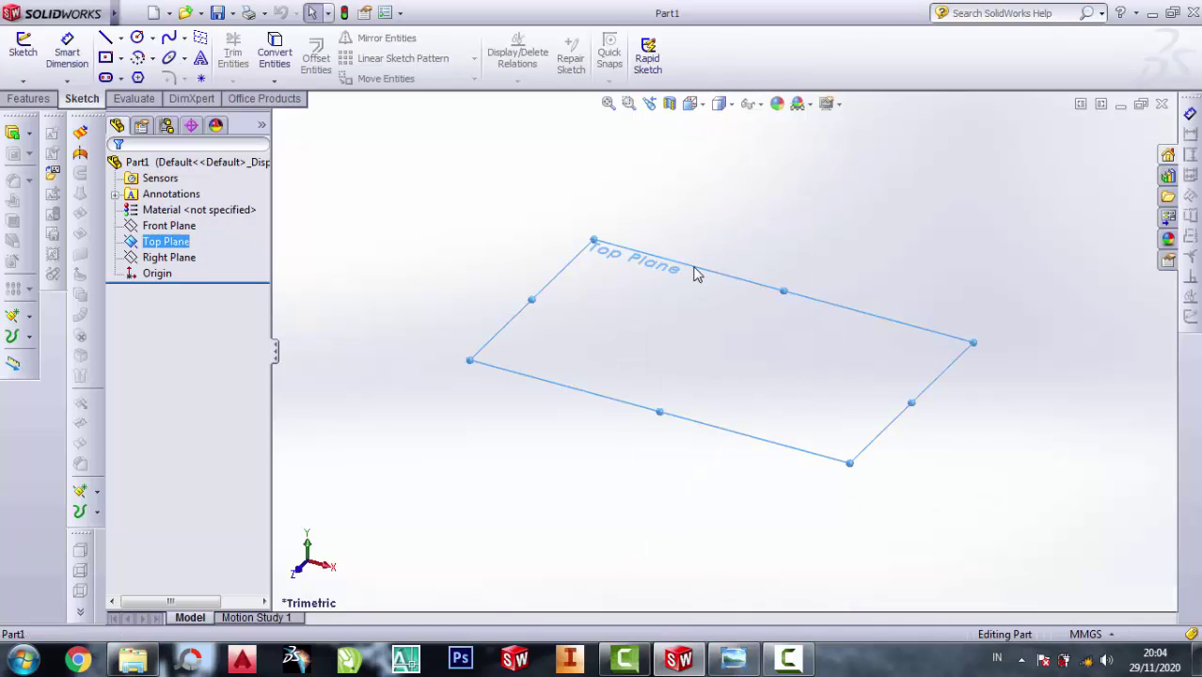
left_click(183, 242)
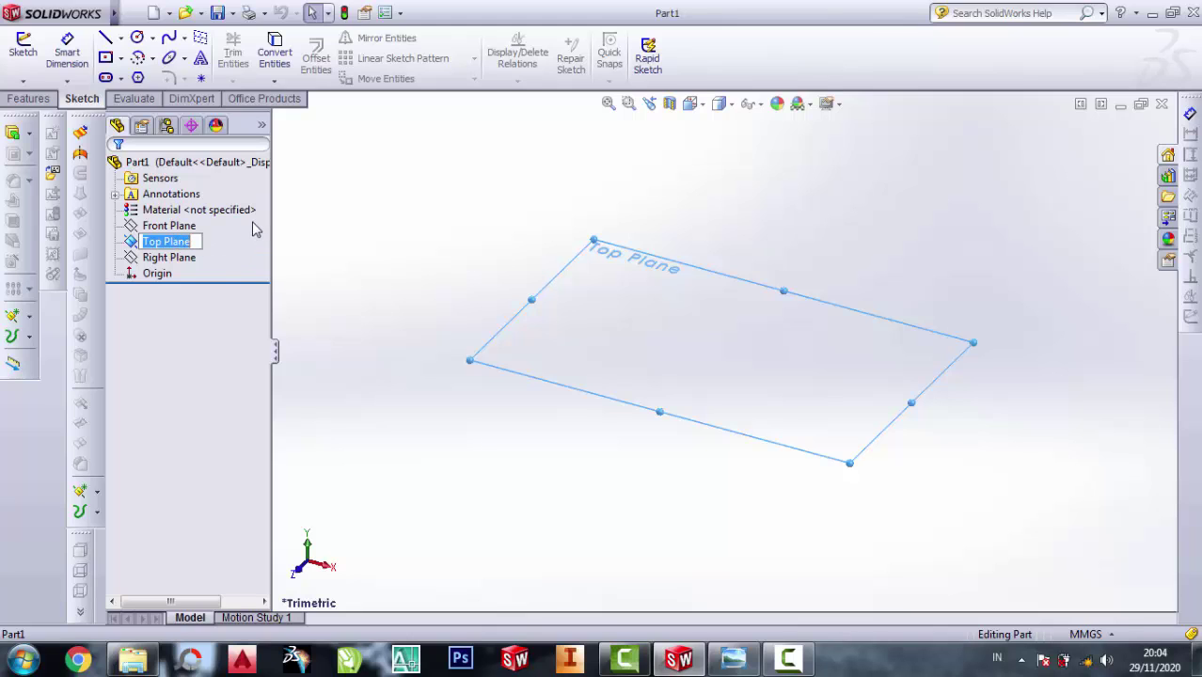
left_click(176, 244)
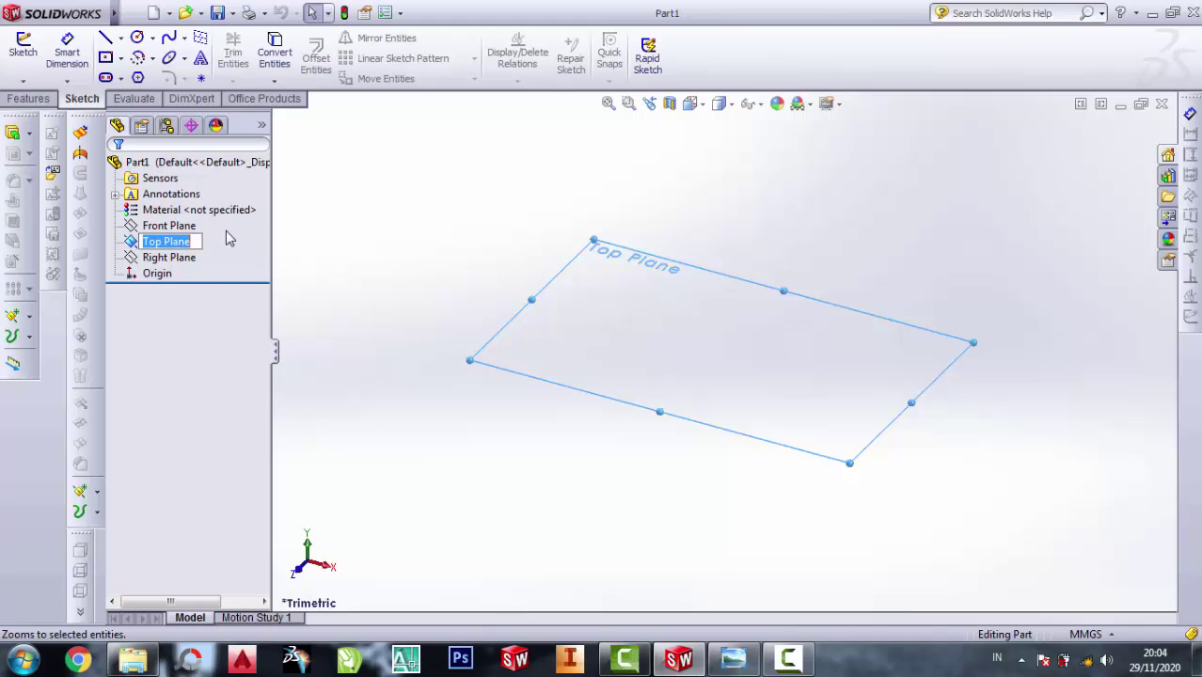
left_click(167, 226)
left_click(166, 242)
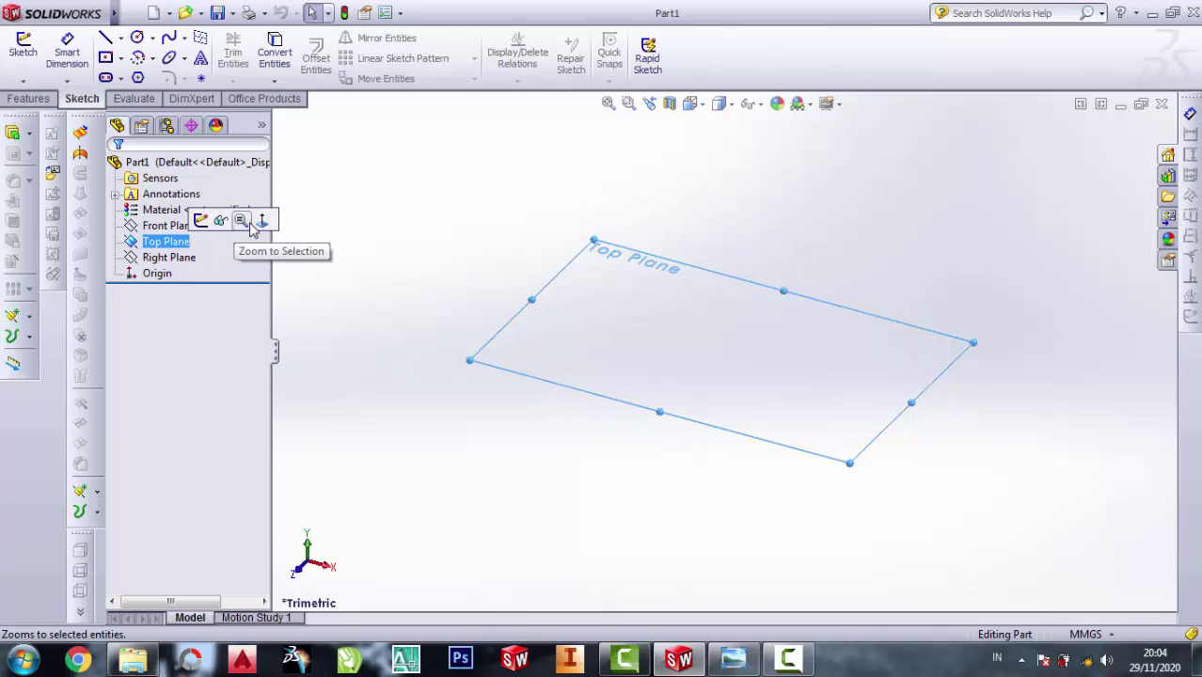
left_click(261, 222)
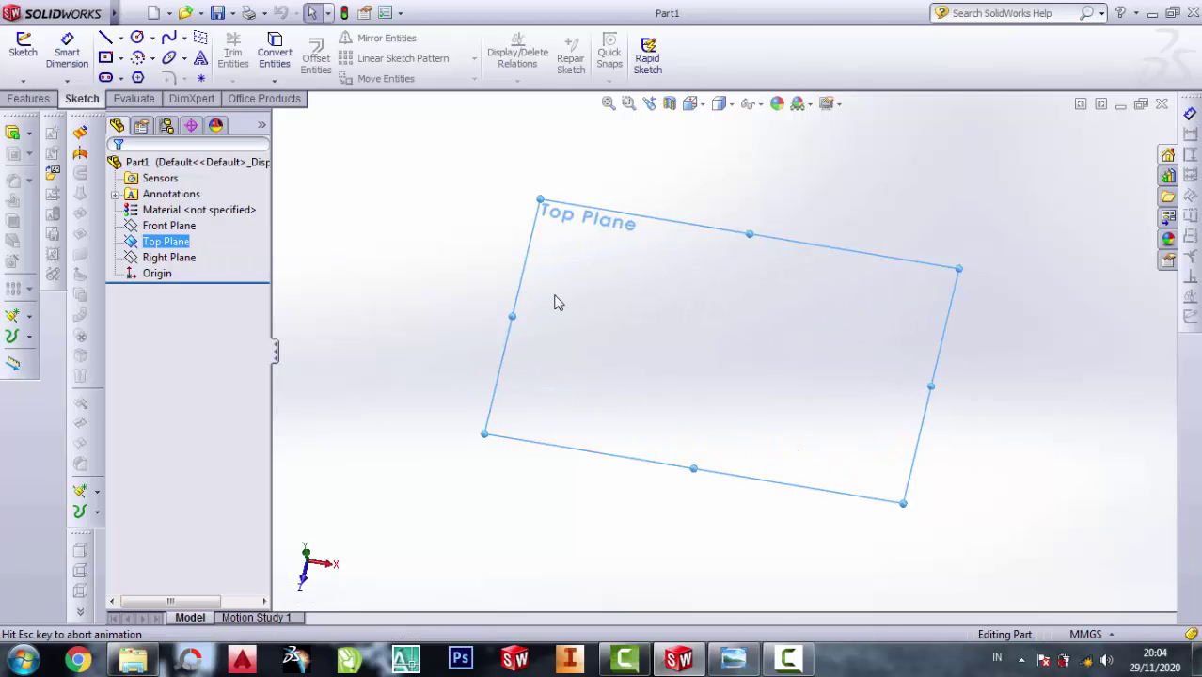
Zoom into the reference drawing to read the ø64 and ø51 cylinder dimensions, then hide it
left_click(753, 660)
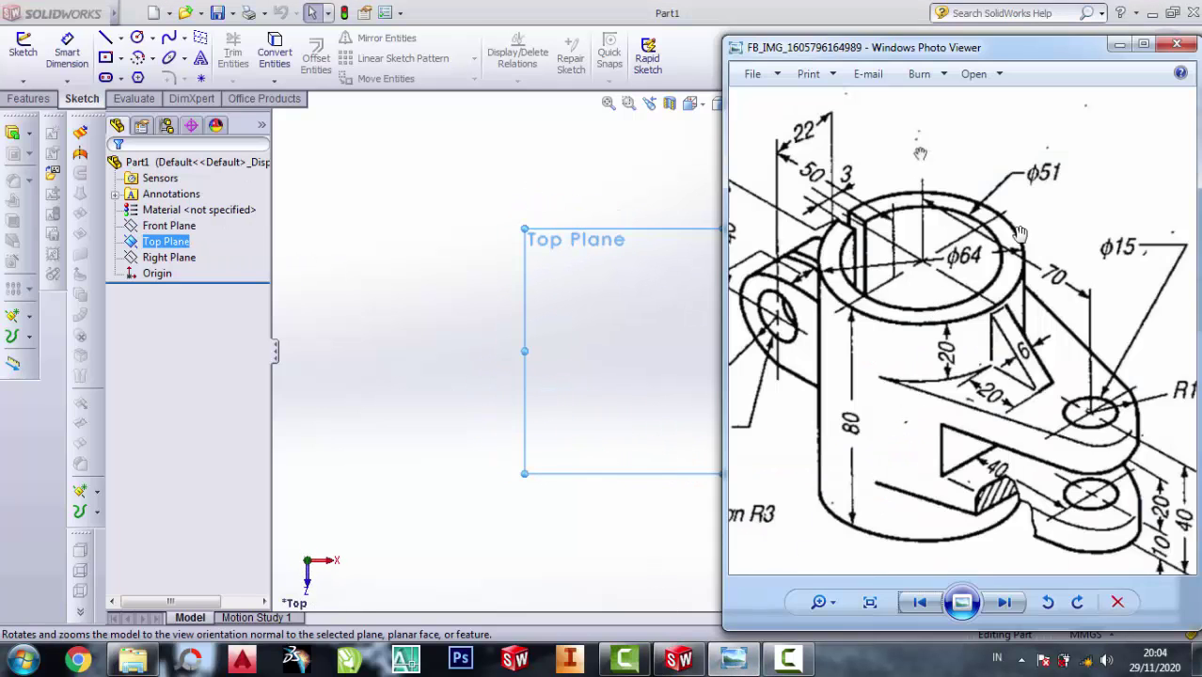
scroll(1020, 232, "up", 1)
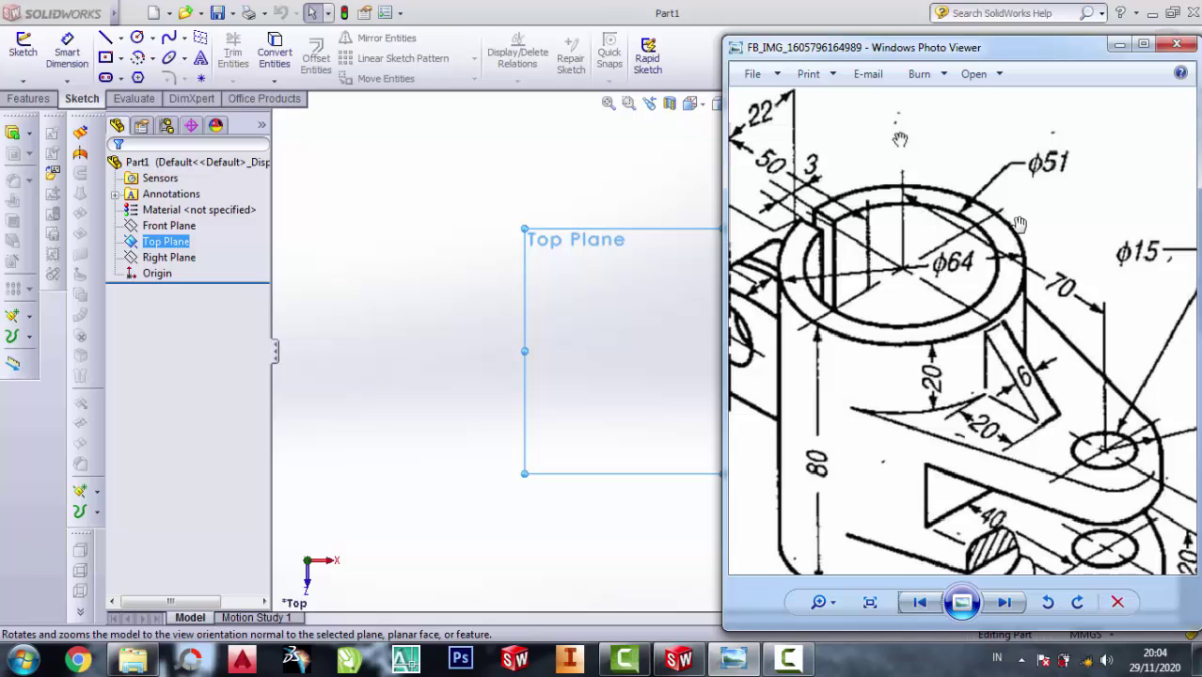
scroll(961, 284, "up", 1)
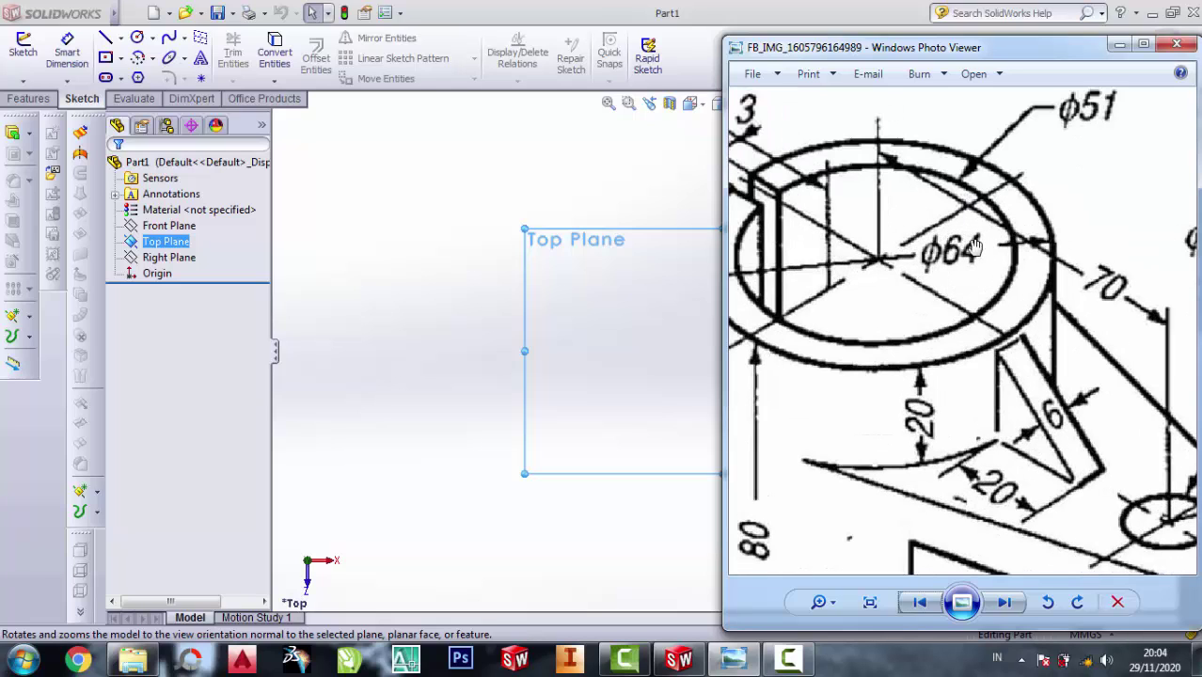
left_click(1119, 44)
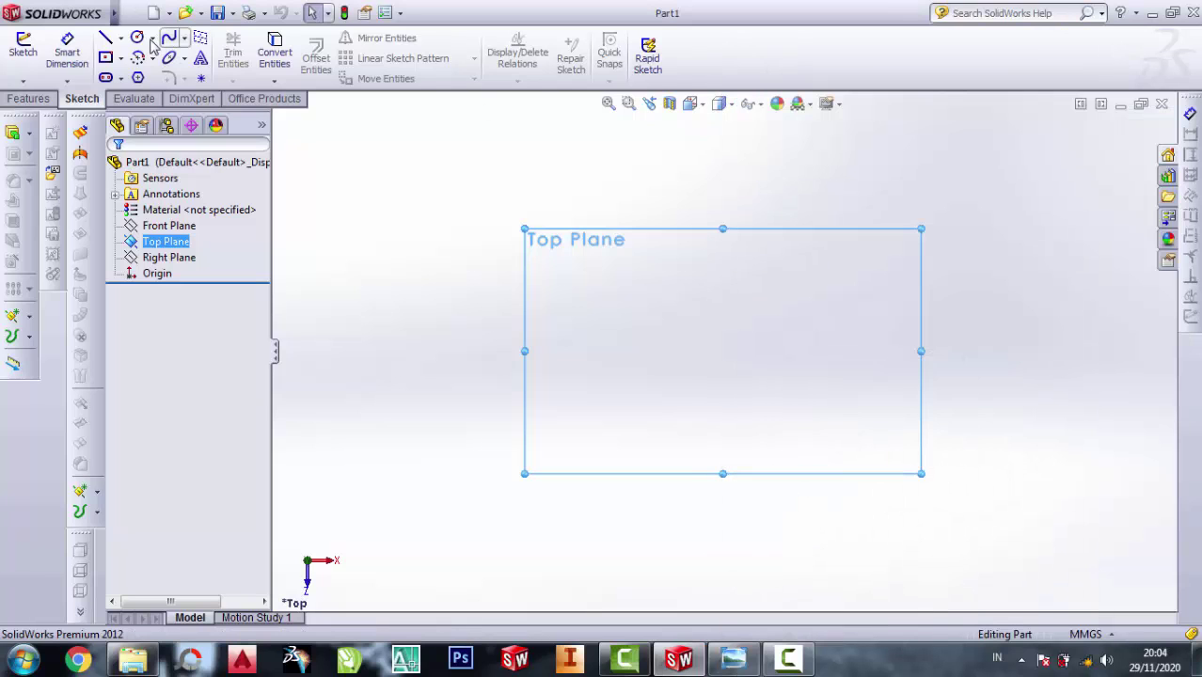
Draw two concentric circles centred on the origin, an outer and an inner one
left_click(136, 37)
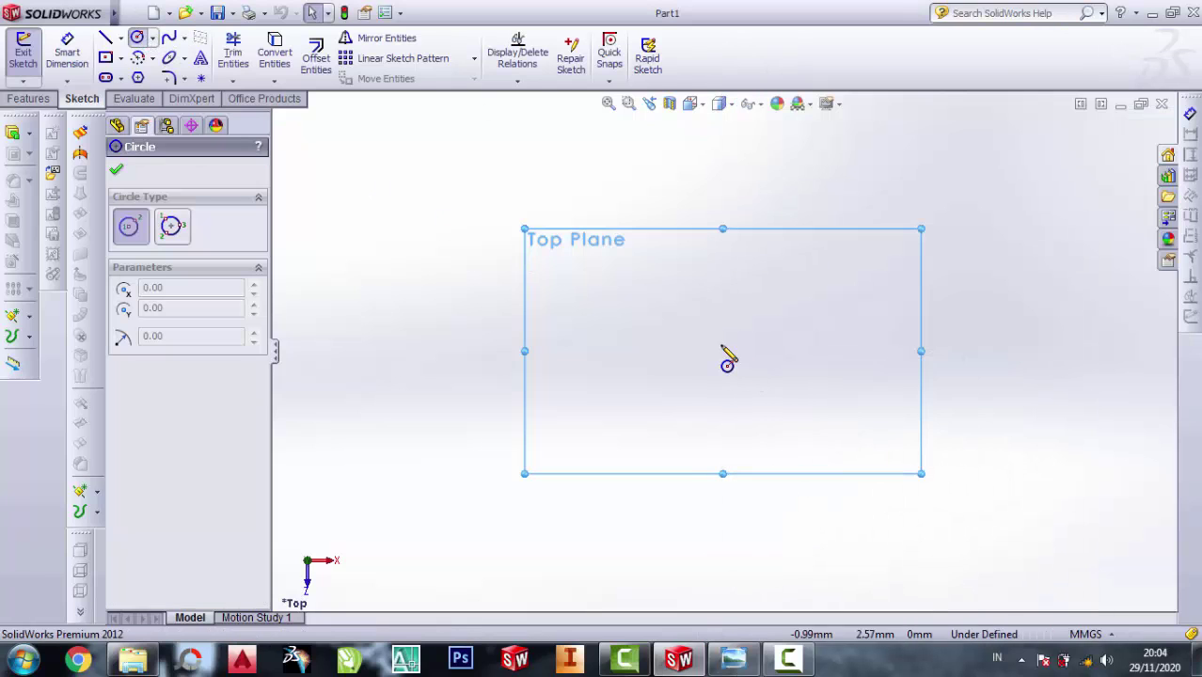
left_click(723, 350)
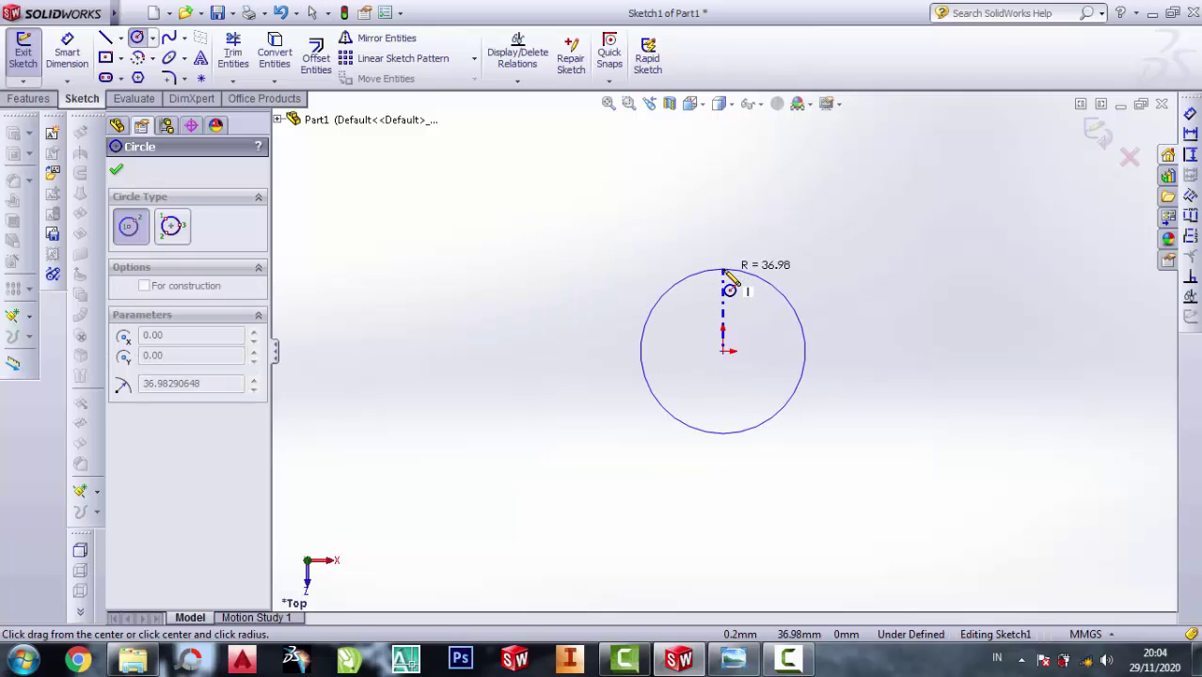
left_click(724, 269)
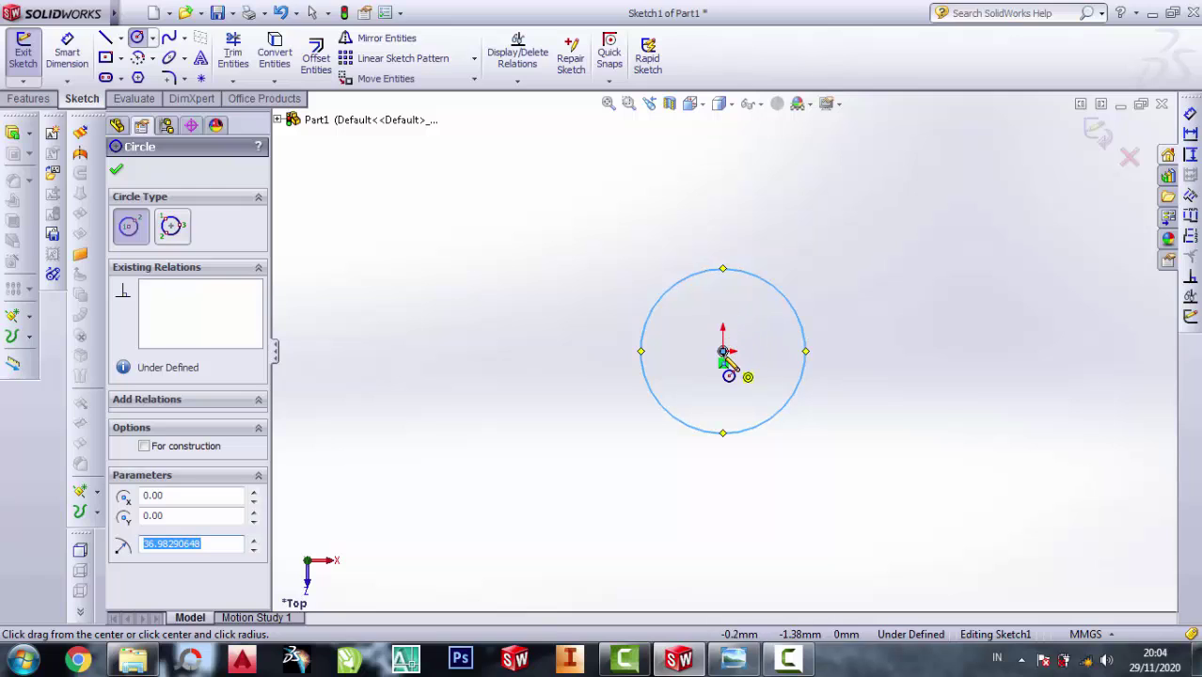
left_click(722, 351)
left_click(723, 313)
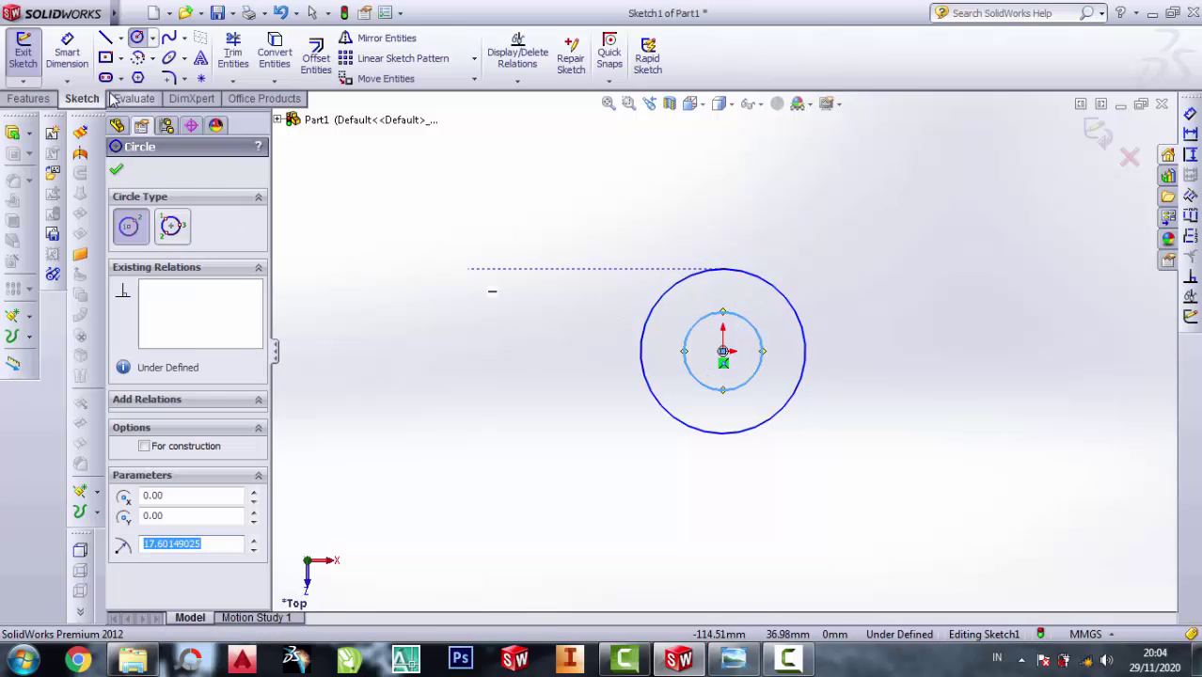
Dimension the outer circle to Ø64 and the inner circle to Ø51
left_click(67, 52)
left_click(809, 378)
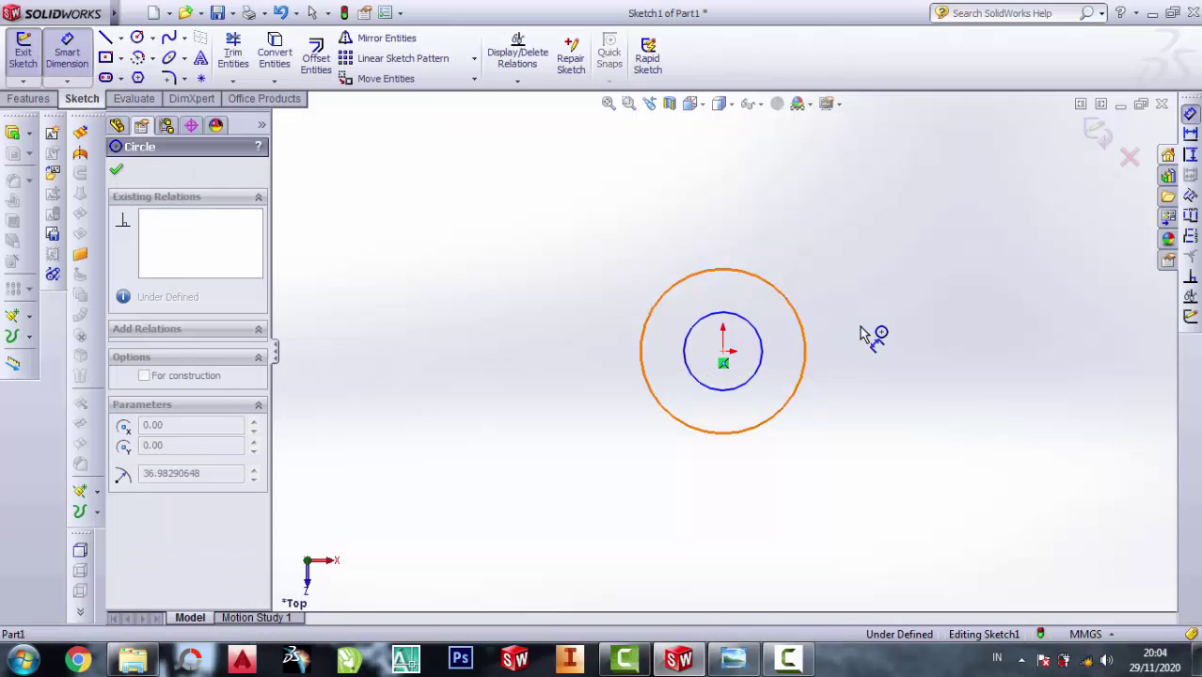
left_click(874, 333)
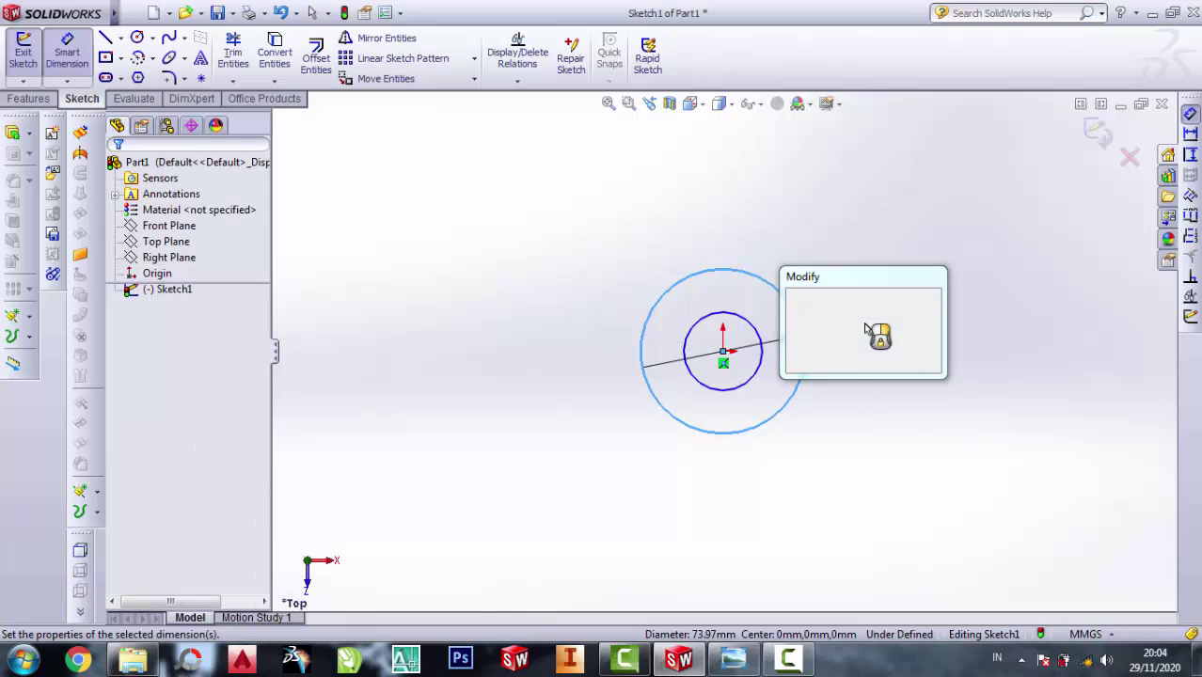
type("64")
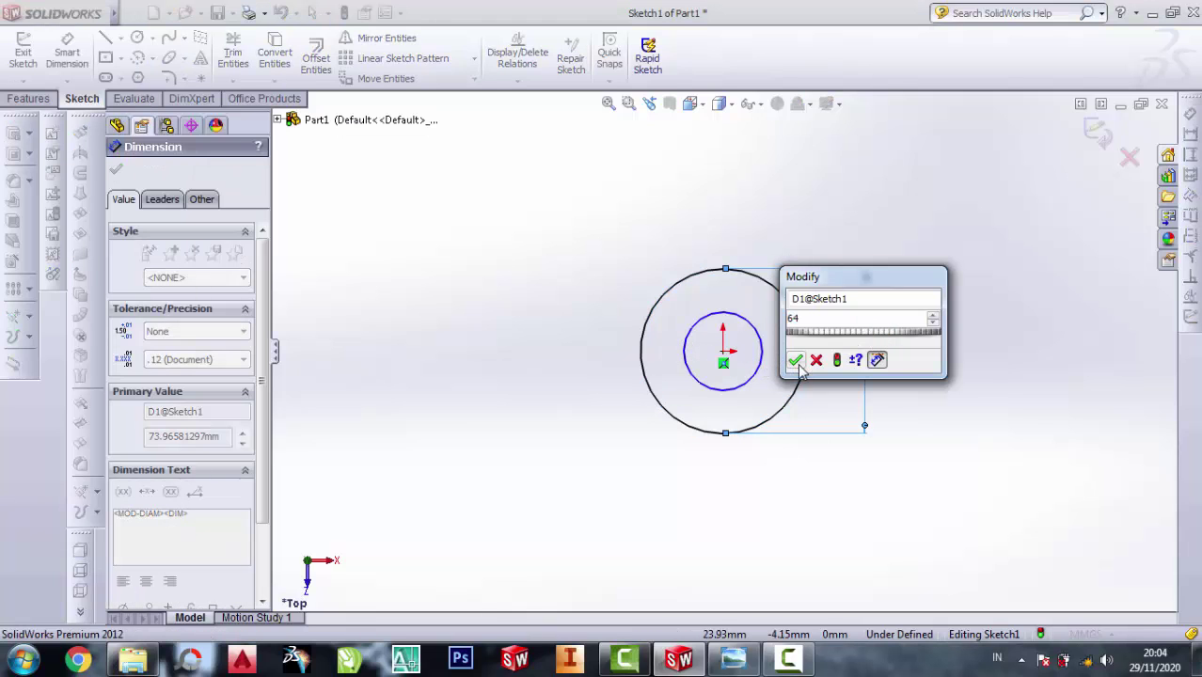
left_click(796, 361)
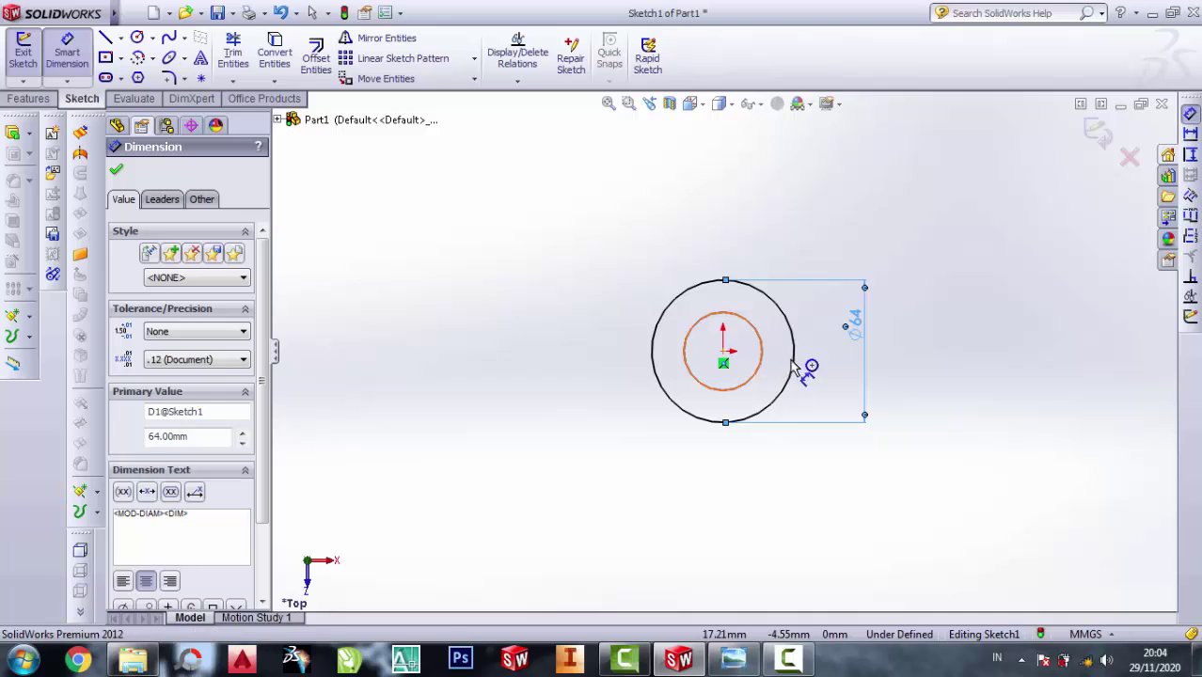
left_click(762, 364)
left_click(829, 372)
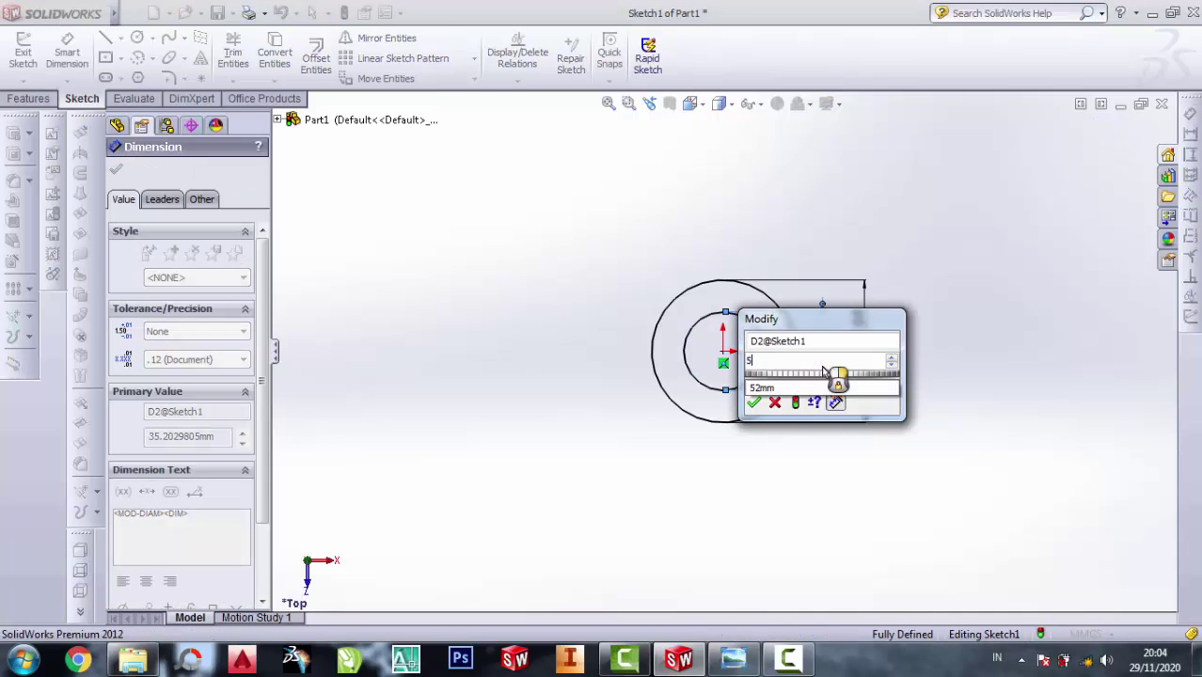
type("51")
left_click(755, 402)
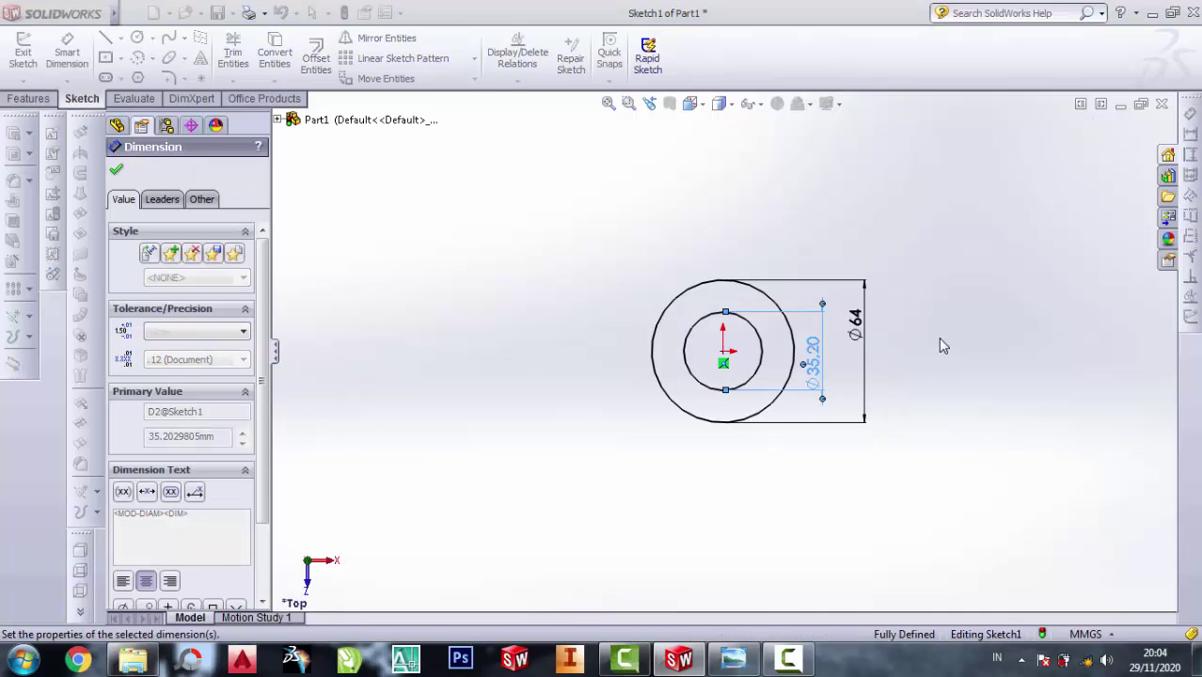
scroll(938, 335, "down", 1)
scroll(936, 350, "down", 1)
scroll(931, 356, "down", 1)
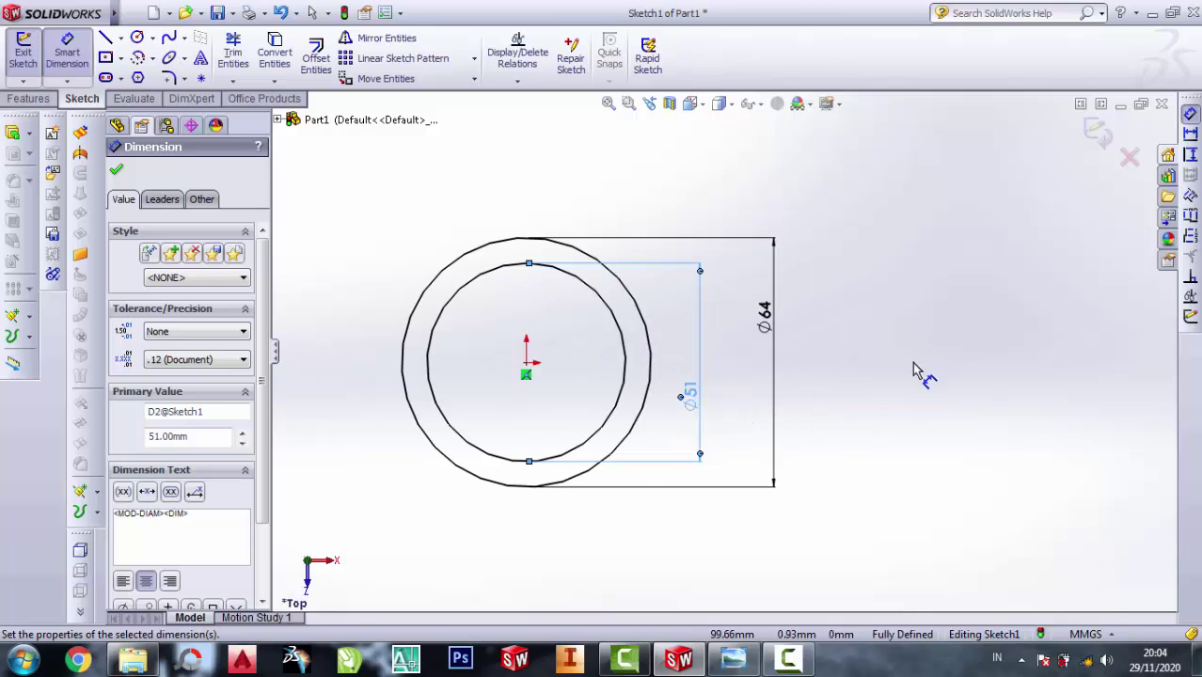
scroll(909, 363, "down", 1)
Zoom around the reference drawing to check the arm layout, then hide it
left_click(733, 661)
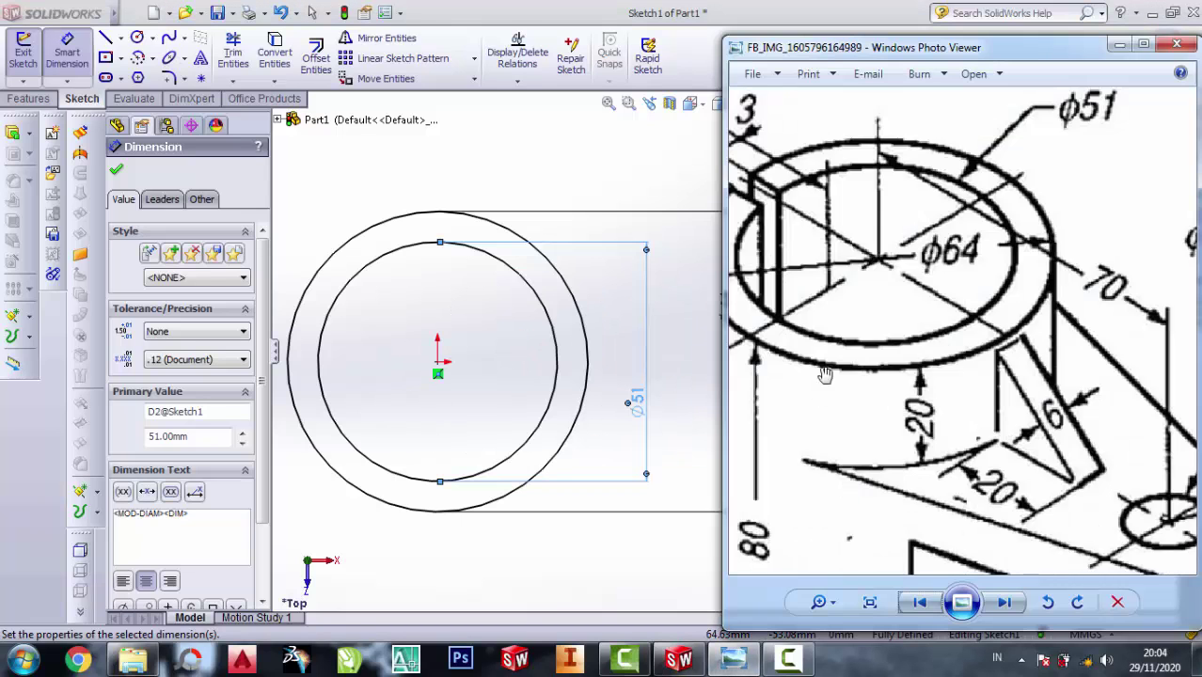
scroll(827, 376, "down", 2)
scroll(828, 376, "down", 1)
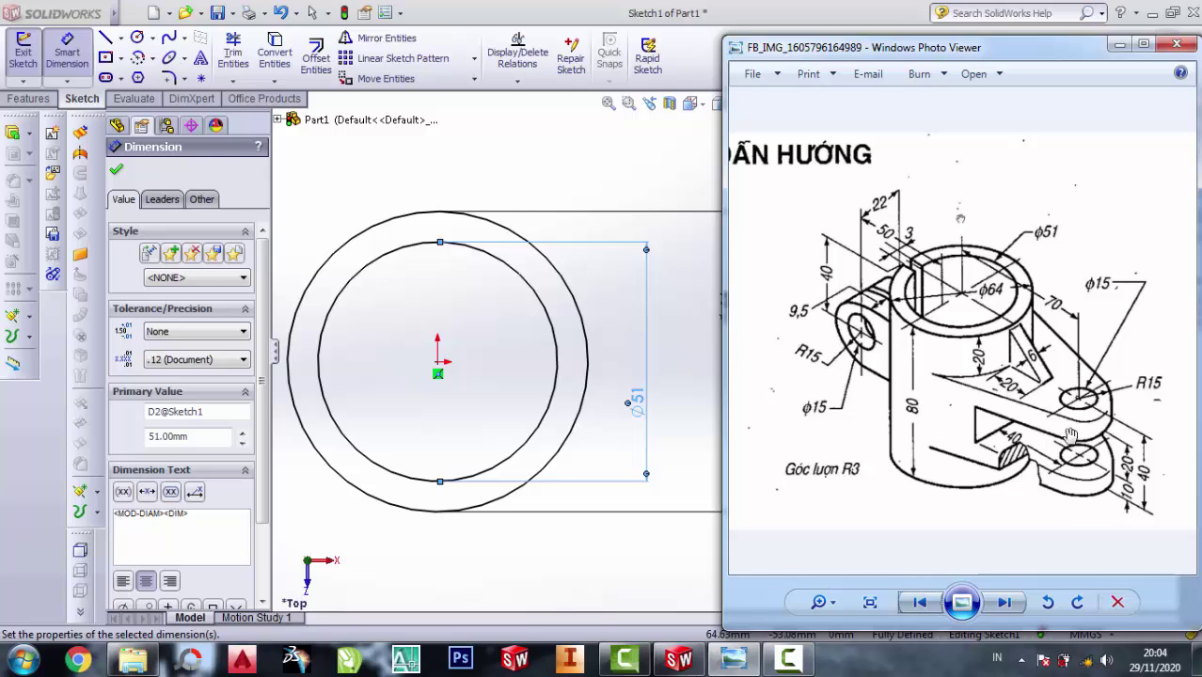
scroll(1042, 333, "up", 1)
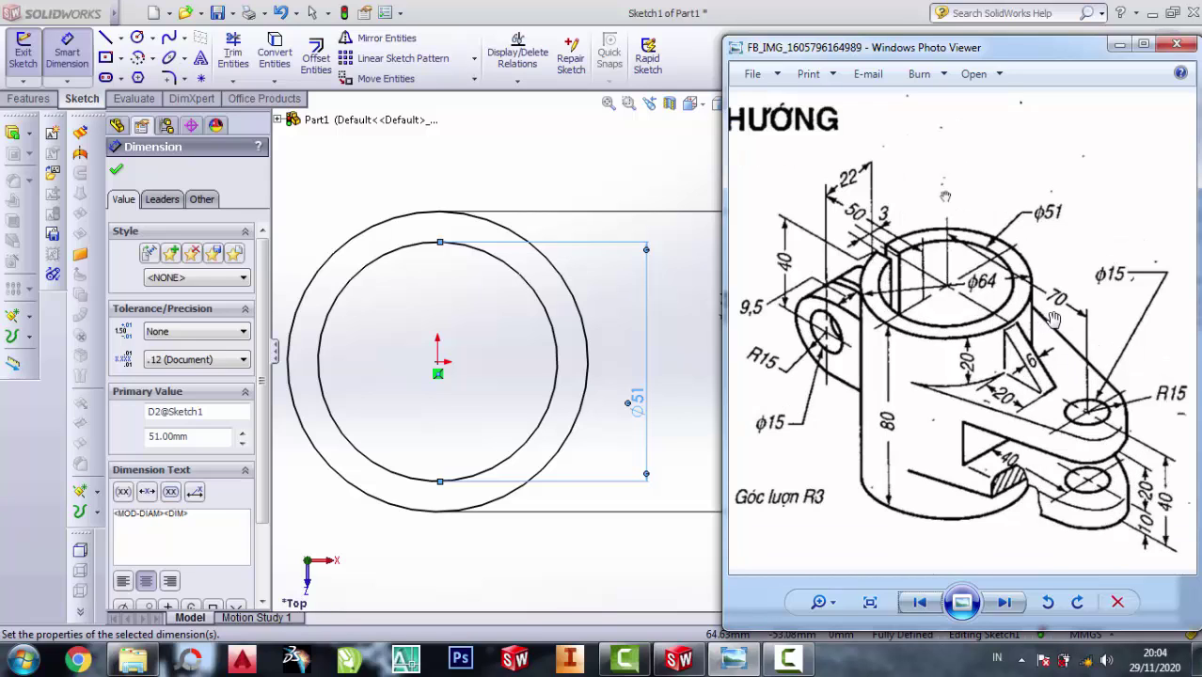
left_click(1119, 44)
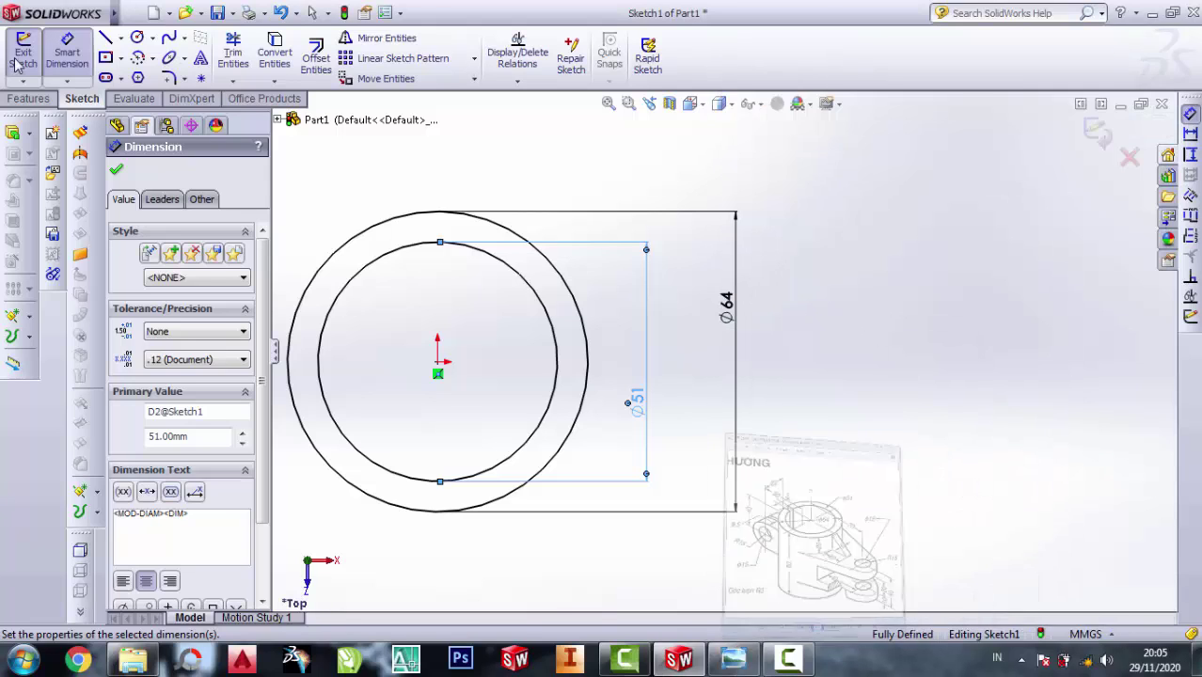
Draw a horizontal centerline from the circles' centre out to the right
left_click(119, 41)
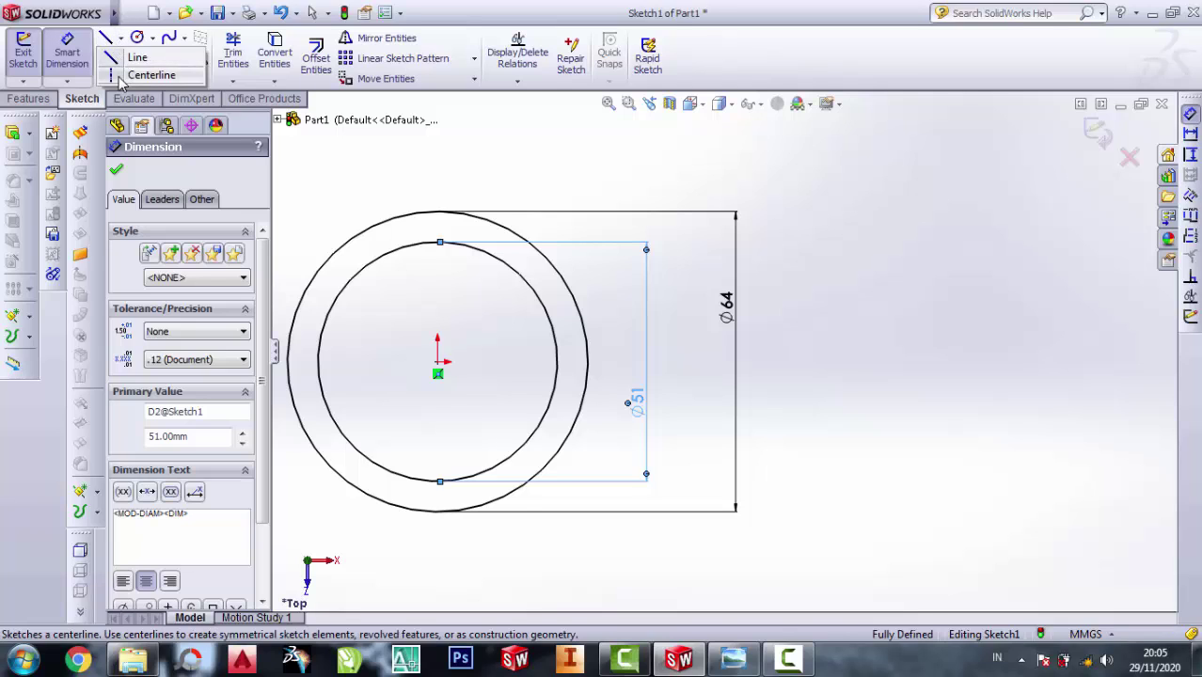
left_click(141, 69)
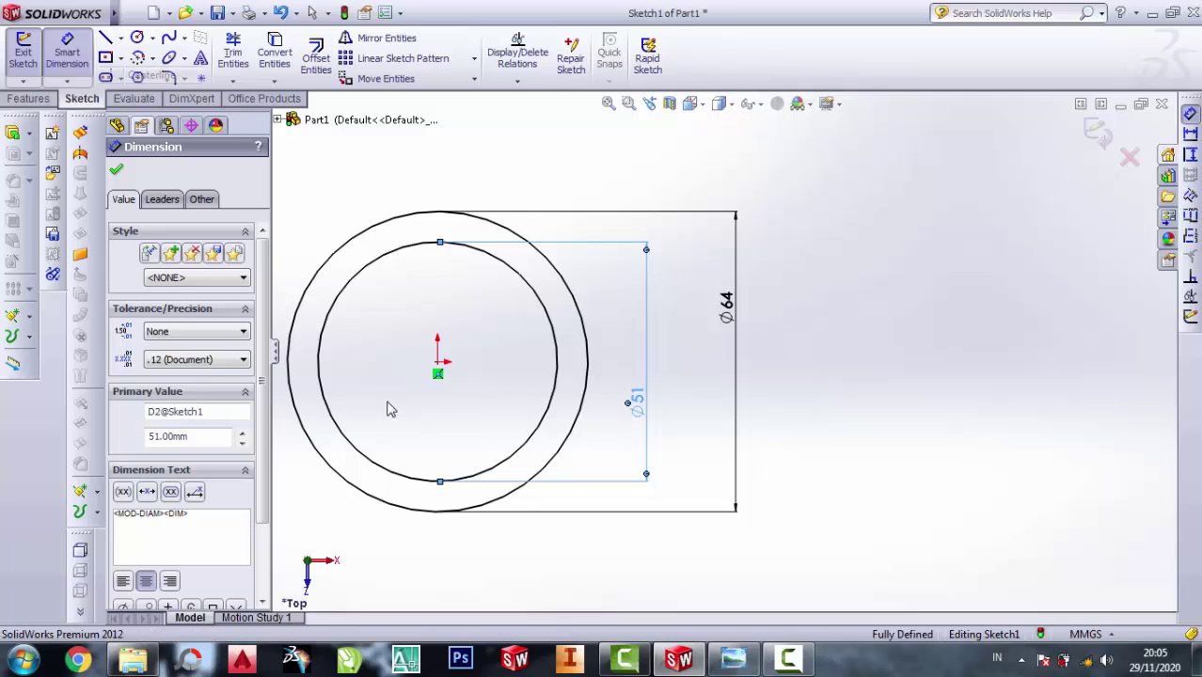
left_click(438, 362)
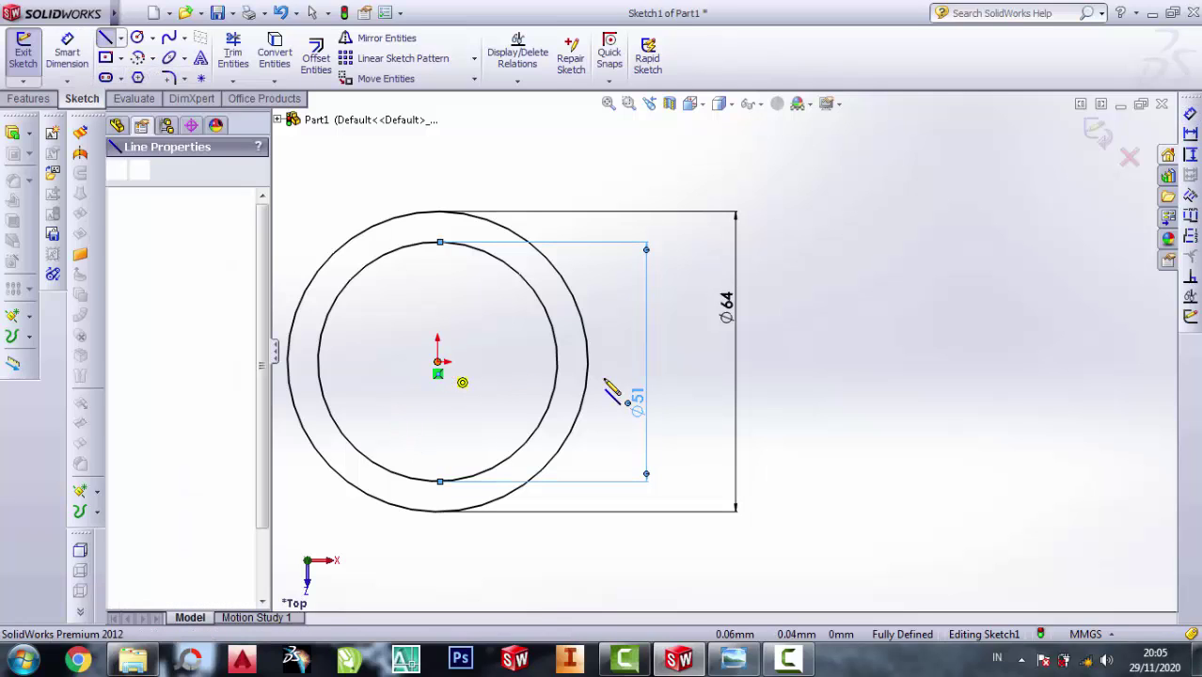
left_click(773, 361)
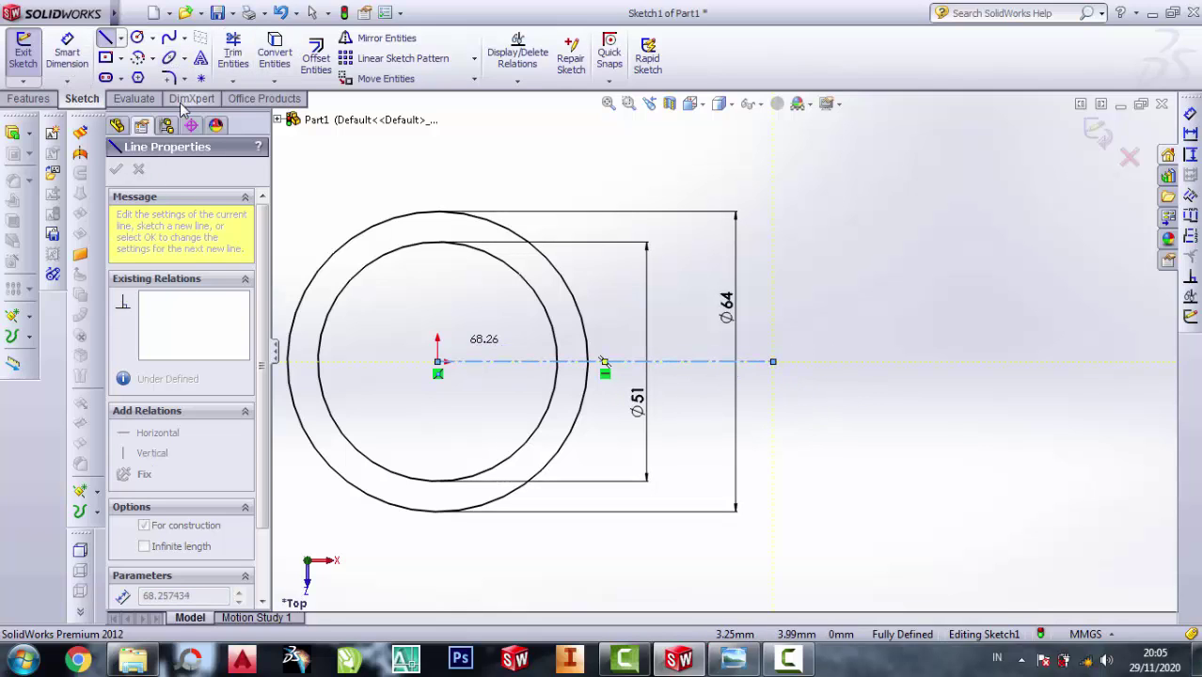
key("Escape")
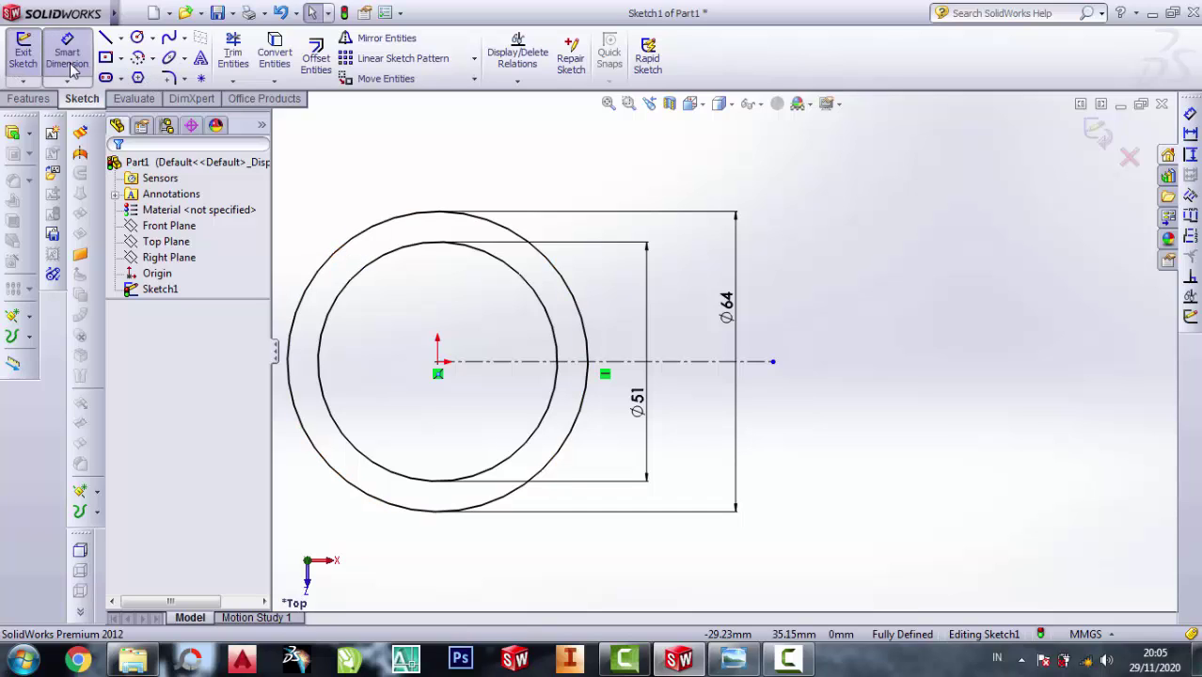
Dimension the centerline's length to 70 mm
left_click(67, 54)
left_click(635, 361)
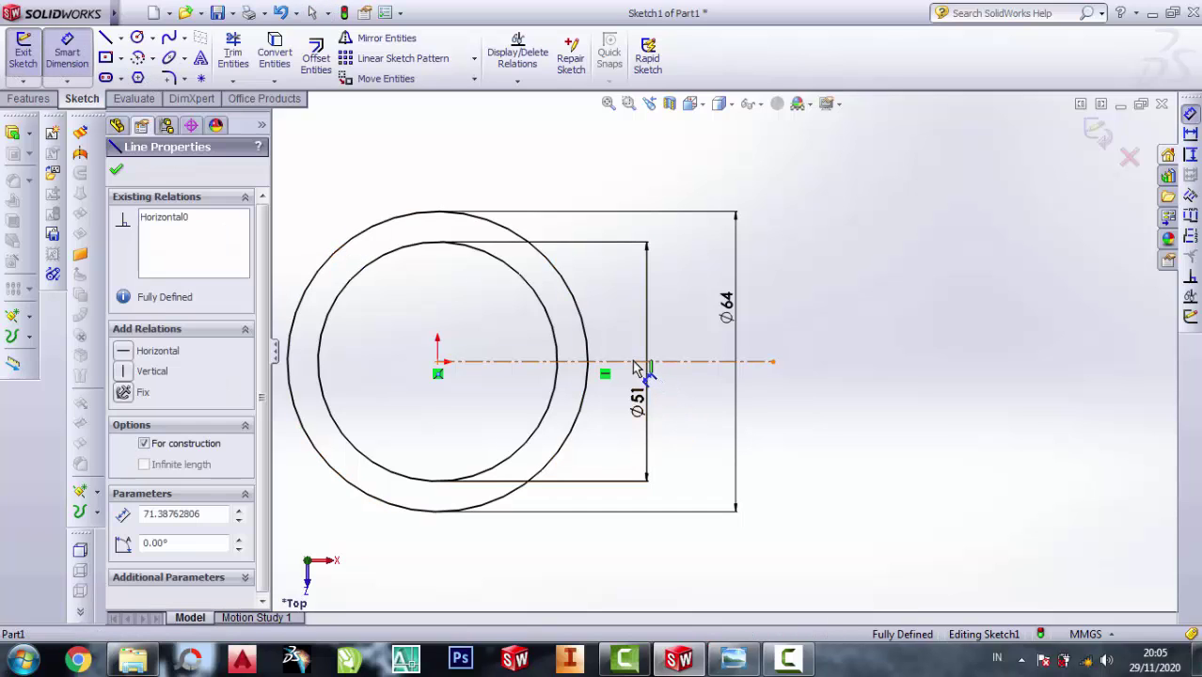
left_click(628, 327)
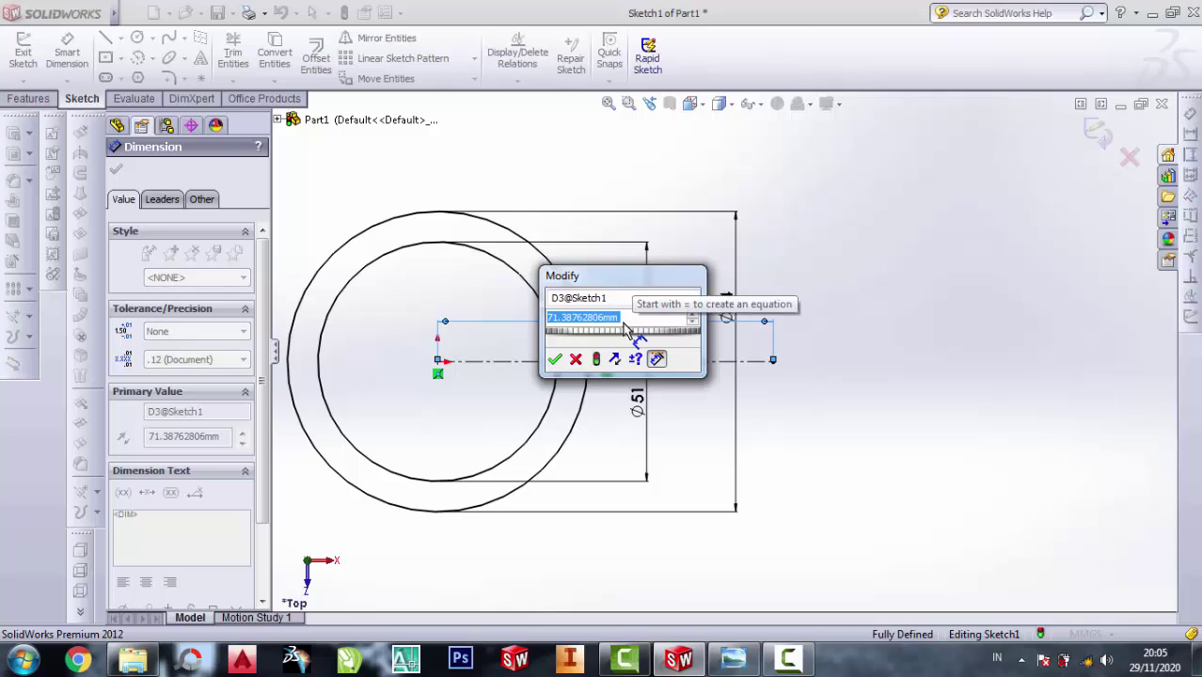
type("76")
key("BackSpace")
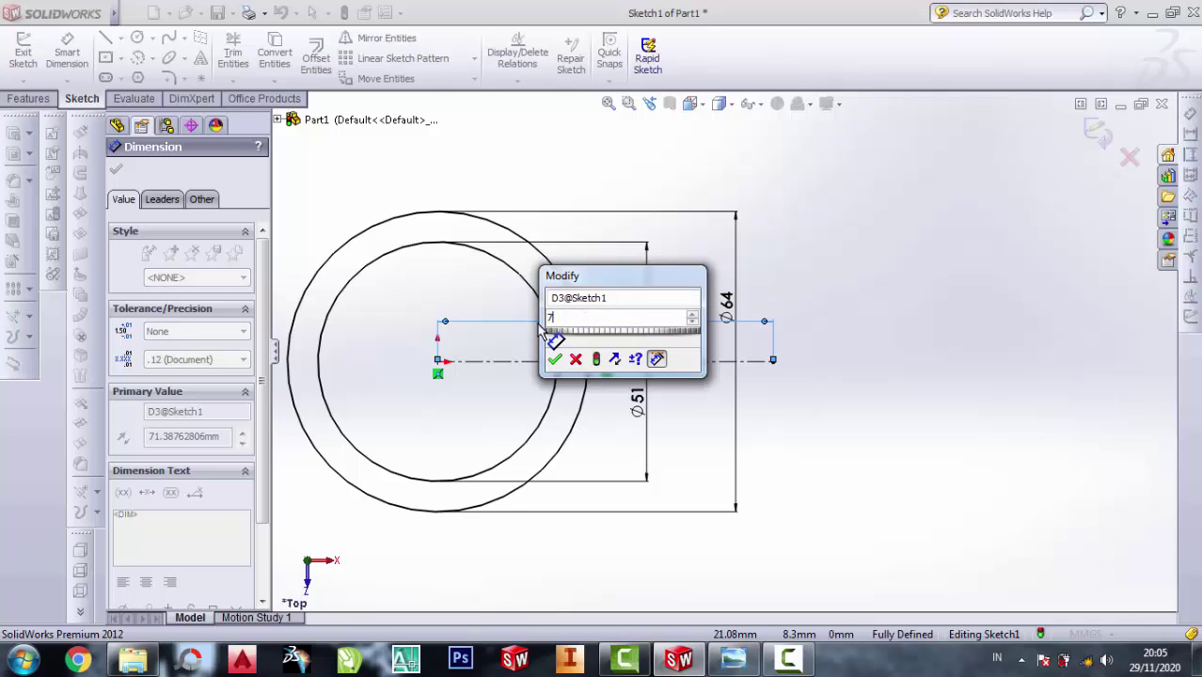
left_click(554, 361)
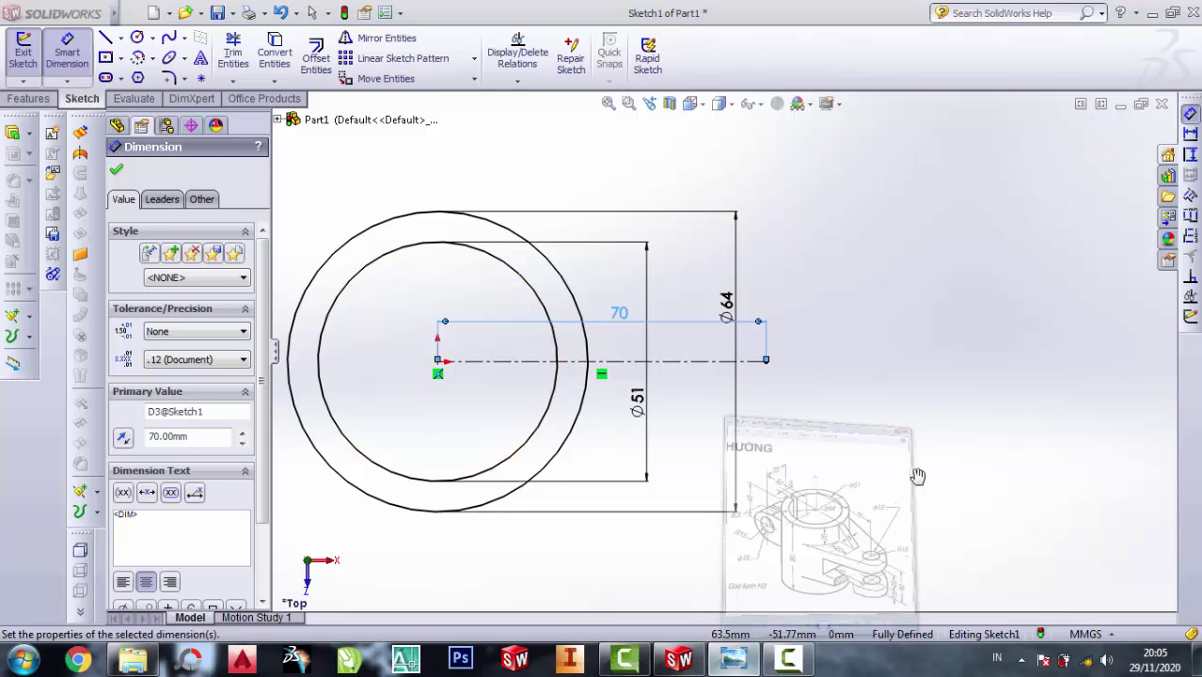
left_click(732, 660)
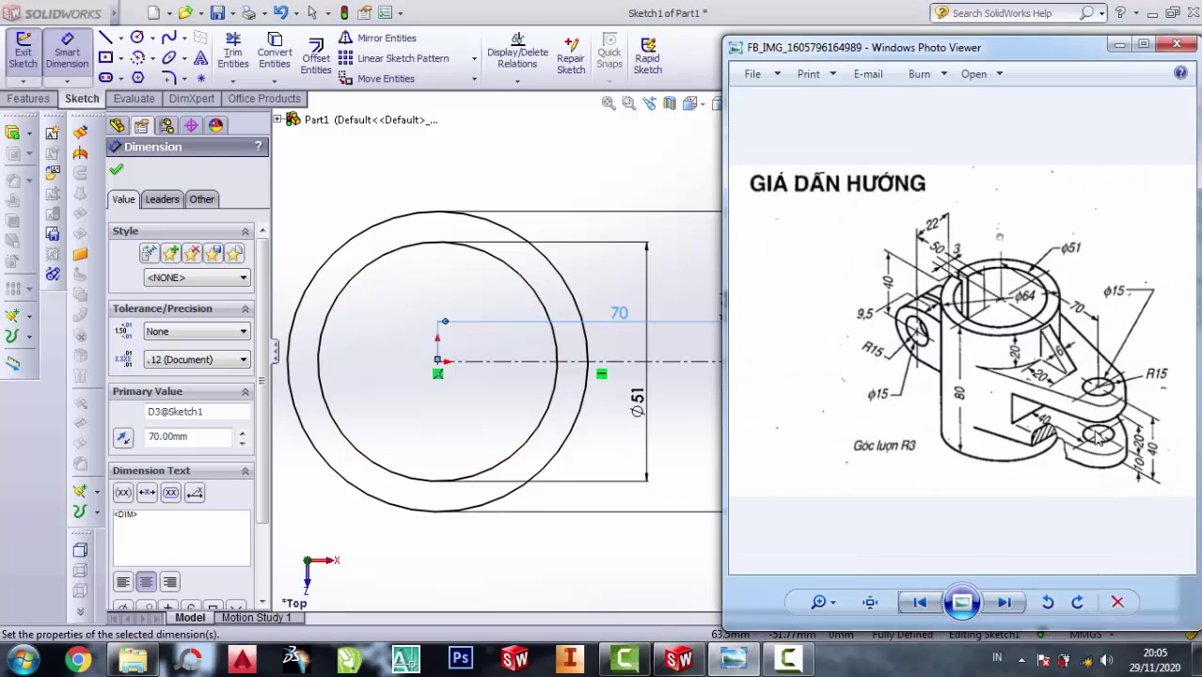
Zoom into the reference drawing to read the arm-end details, then hide it
scroll(1192, 399, "up", 2)
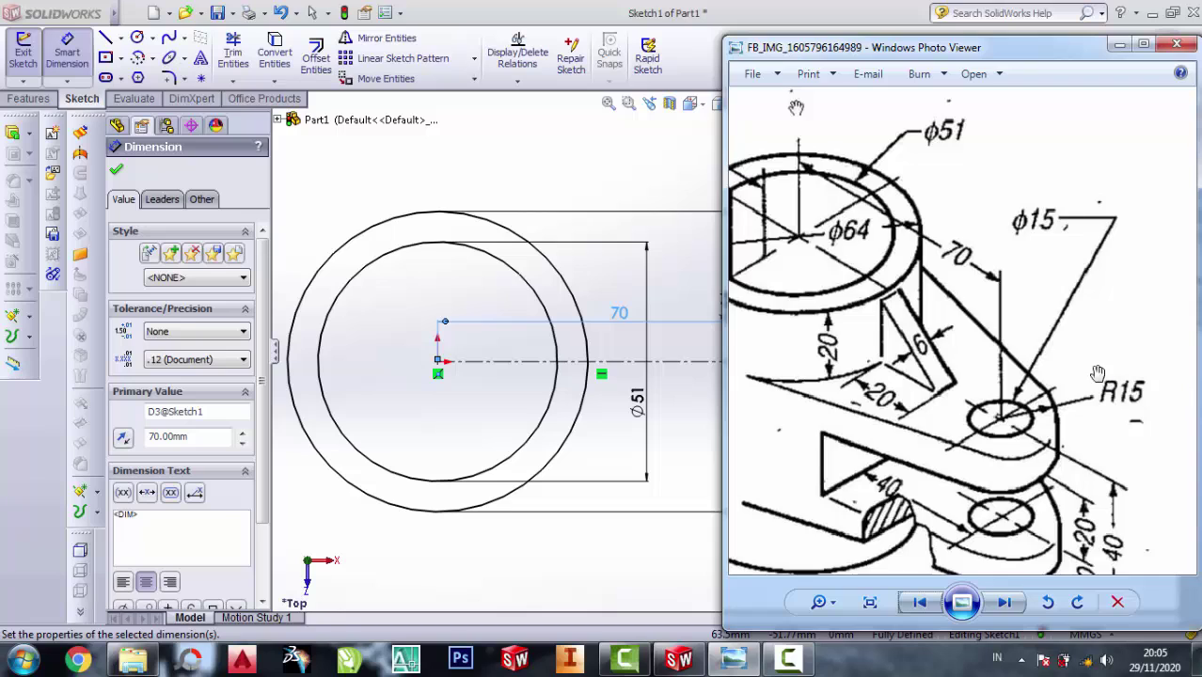
scroll(1098, 373, "down", 2)
scroll(1137, 465, "up", 1)
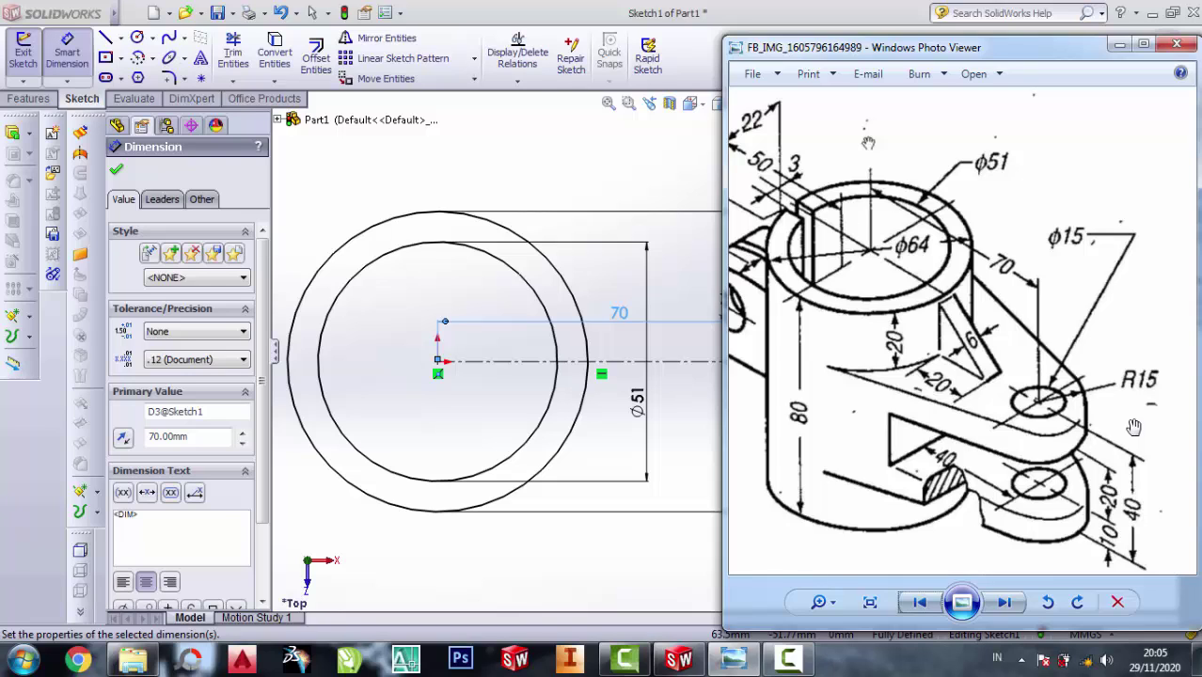
left_click(1118, 45)
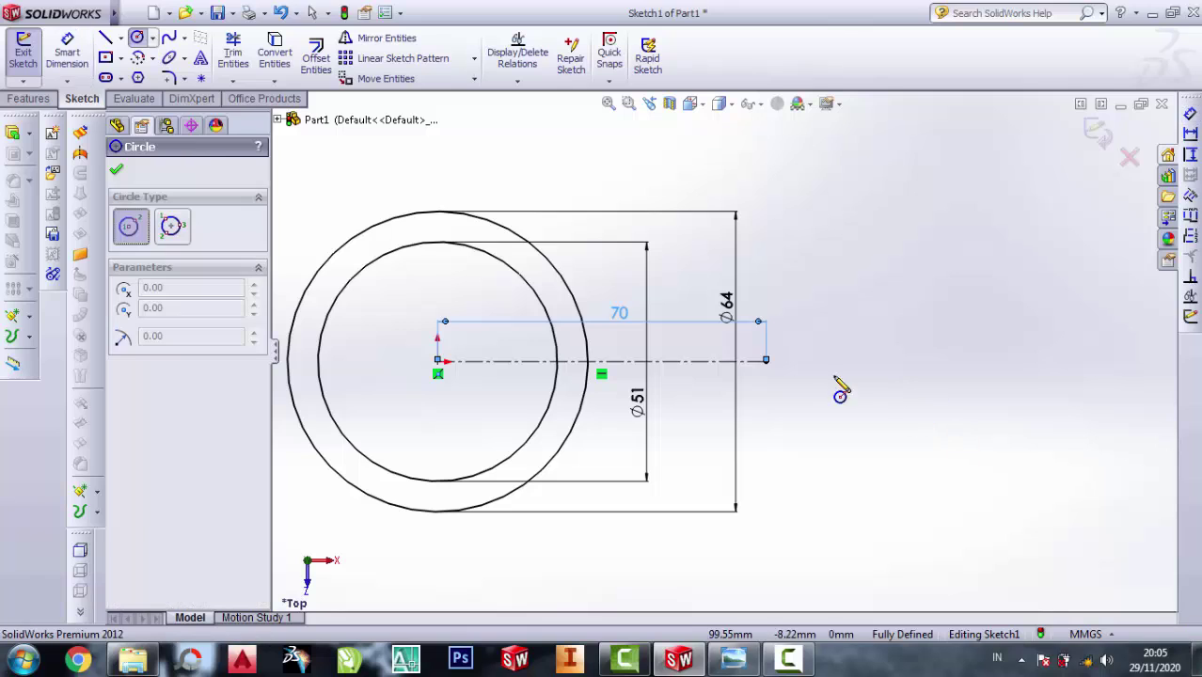
Draw a circle centred on the centerline's end and dimension it to Ø30
left_click(765, 361)
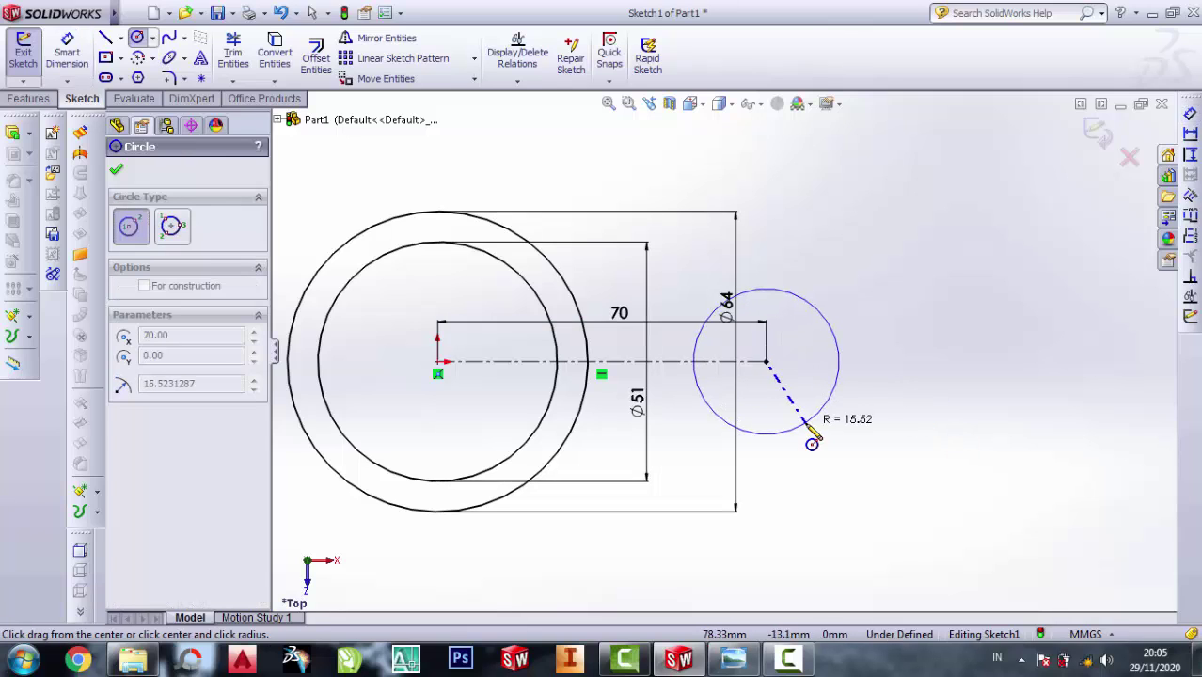
left_click(800, 426)
key("d")
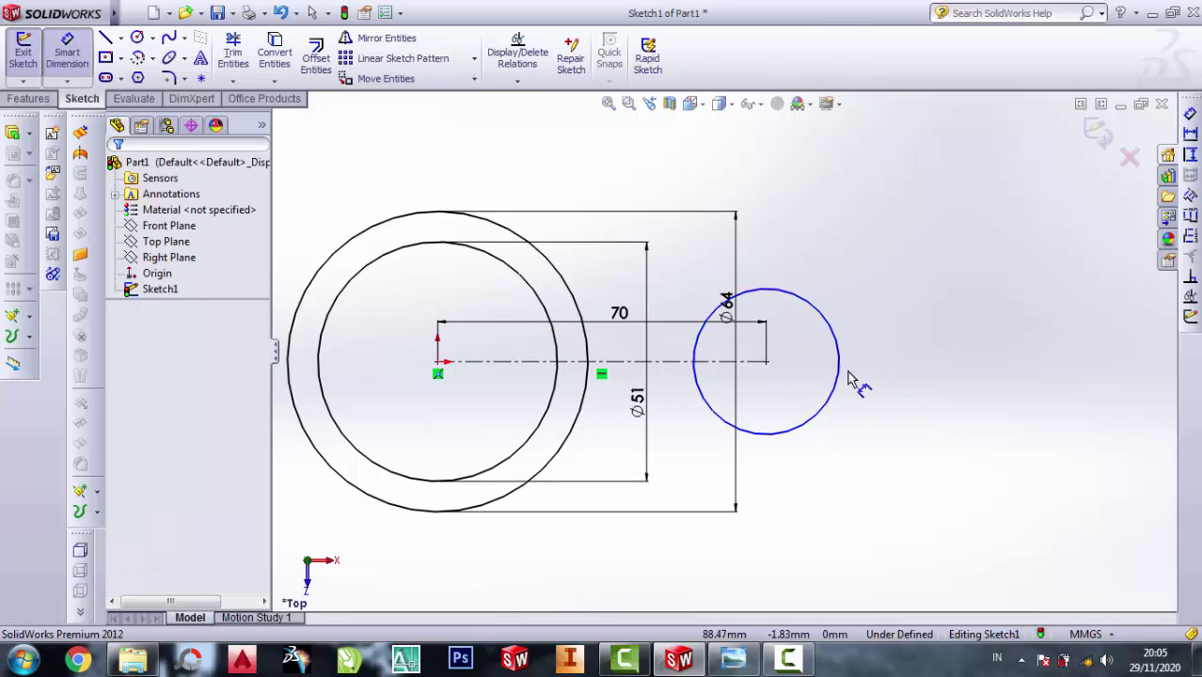
left_click(838, 372)
left_click(906, 401)
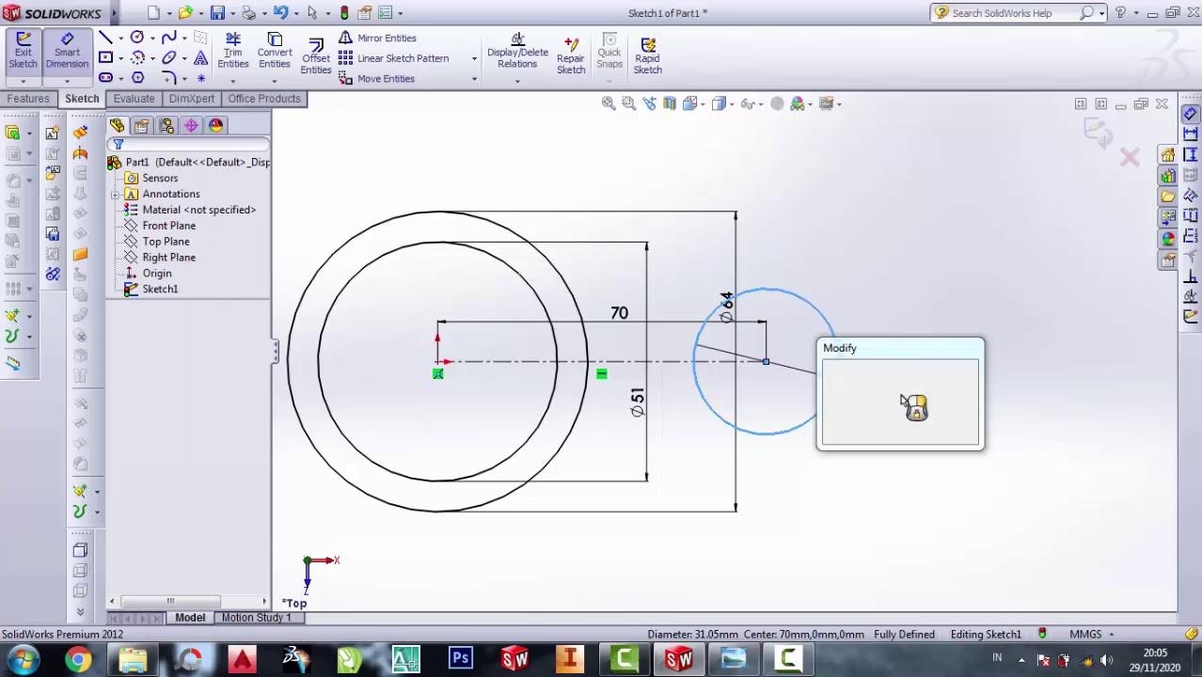
type("30")
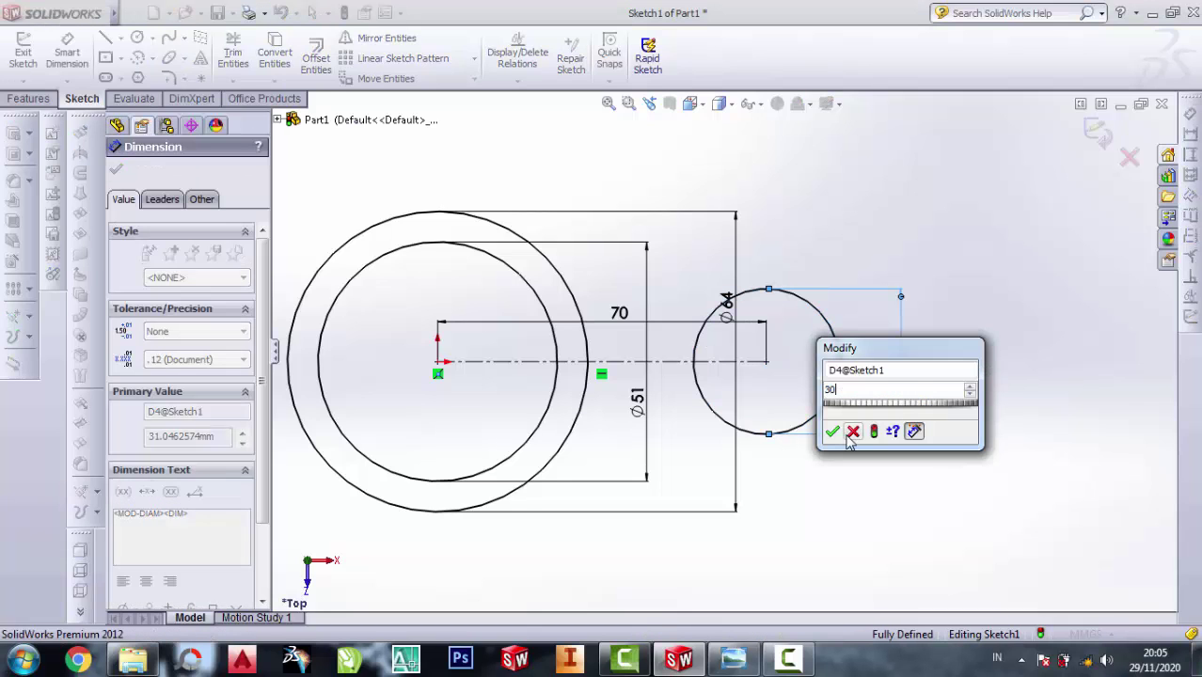
left_click(830, 434)
mouse_move(733, 658)
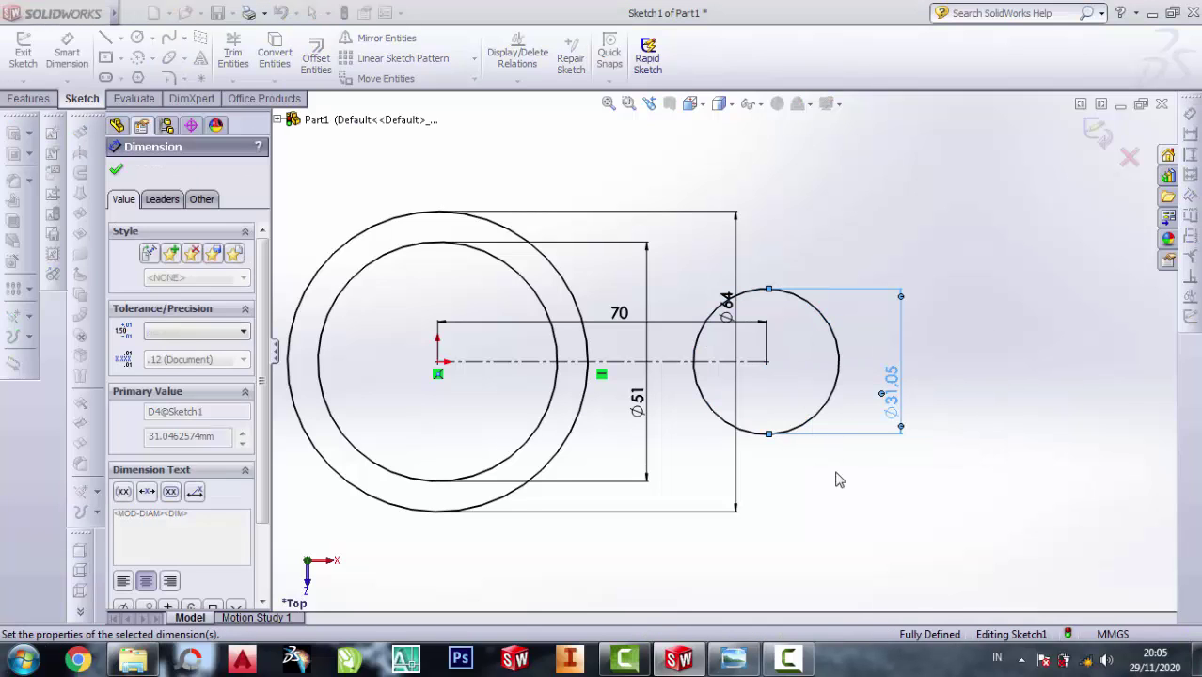
left_click(744, 665)
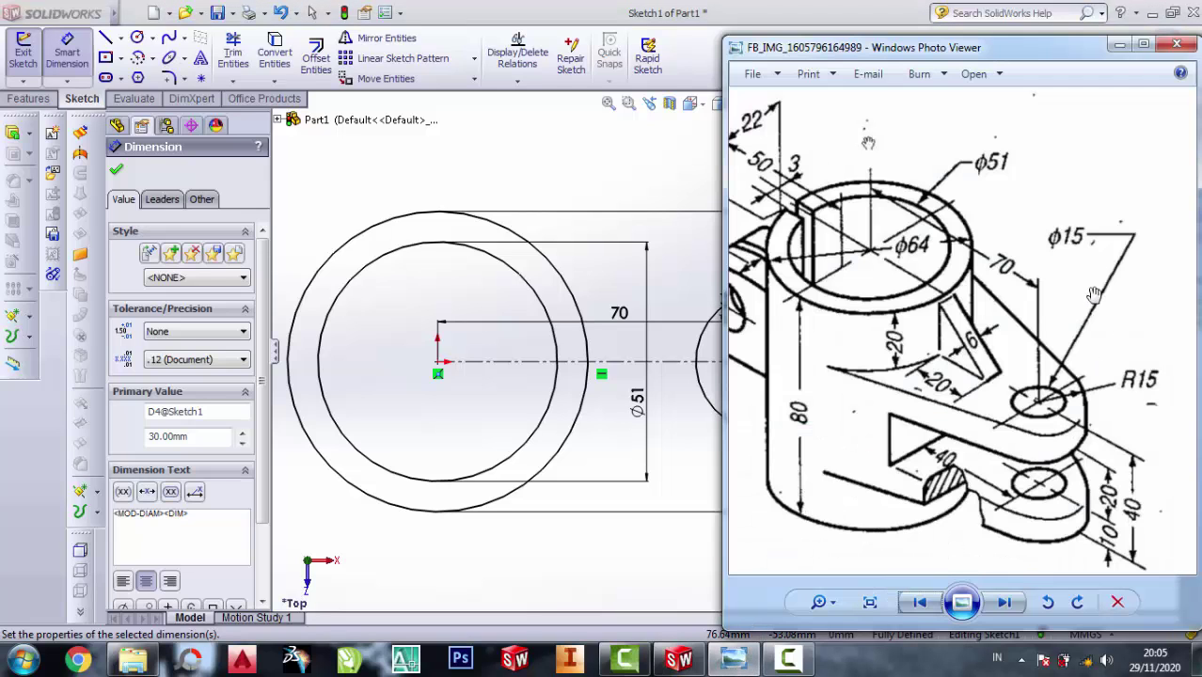
left_click(1119, 45)
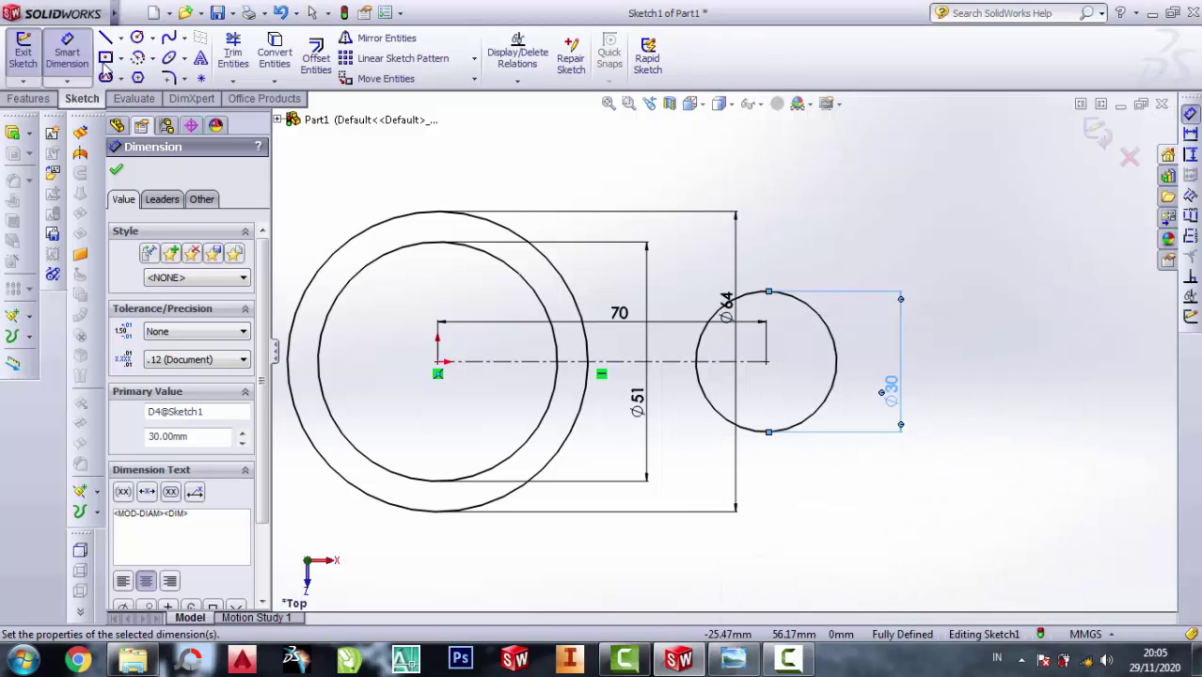
left_click(137, 38)
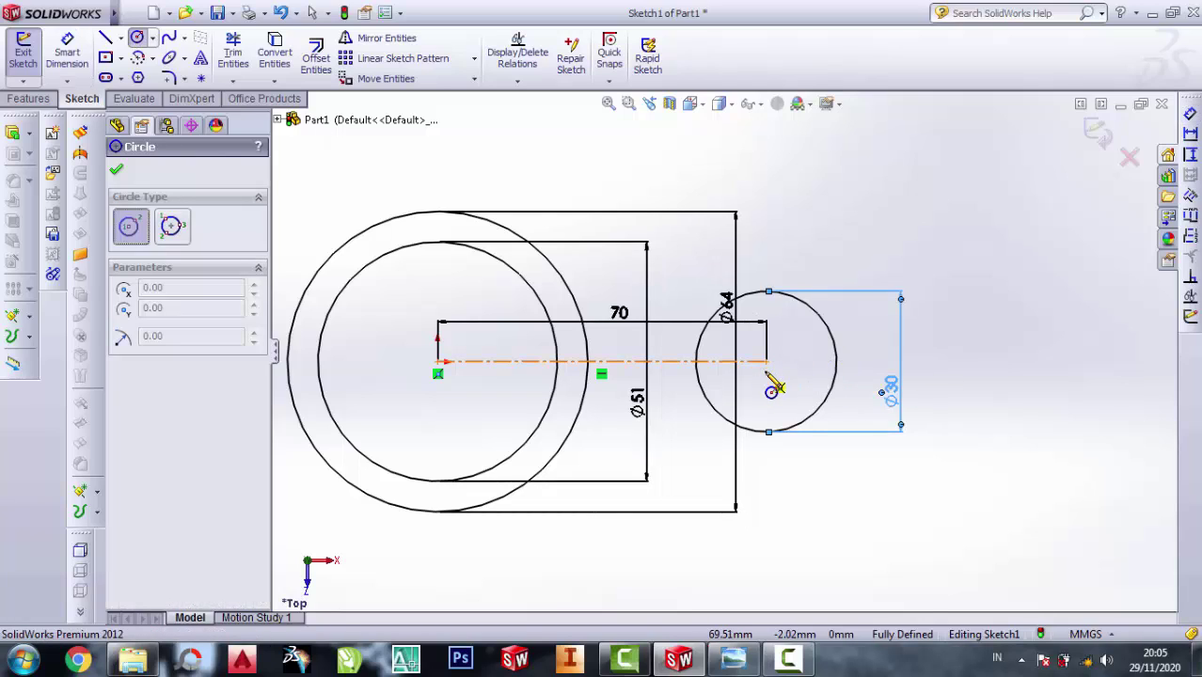
Draw a Ø15 circle concentric with the Ø30 circle at the arm's end
left_click(768, 362)
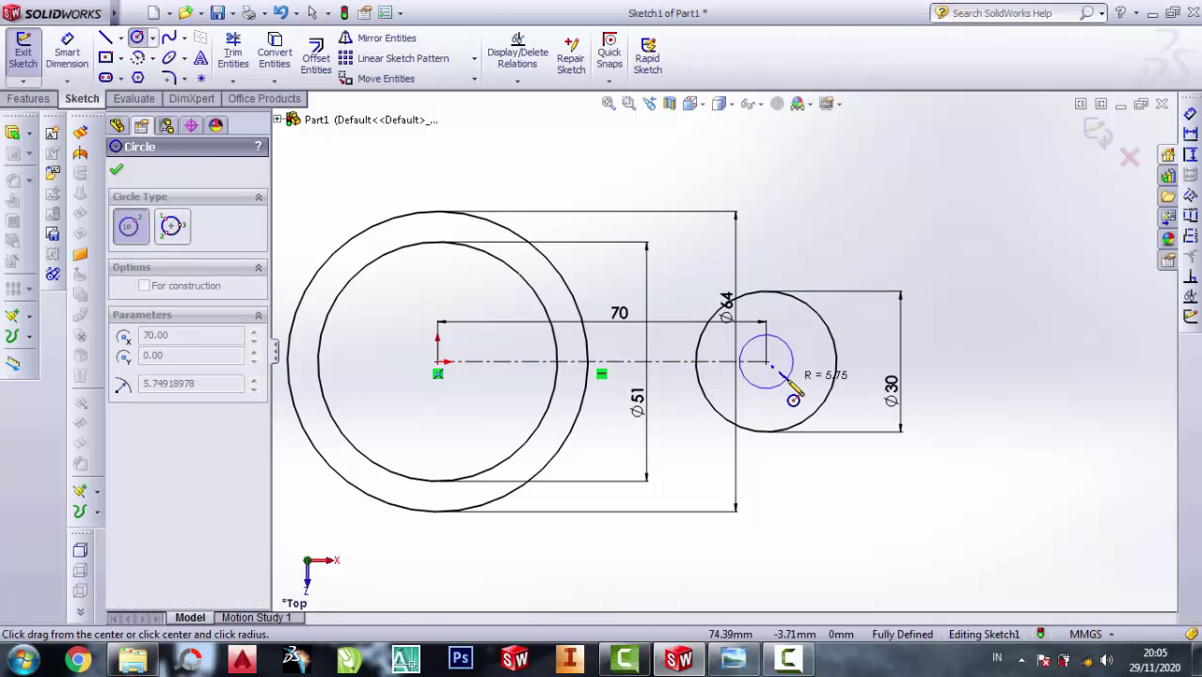
left_click(785, 381)
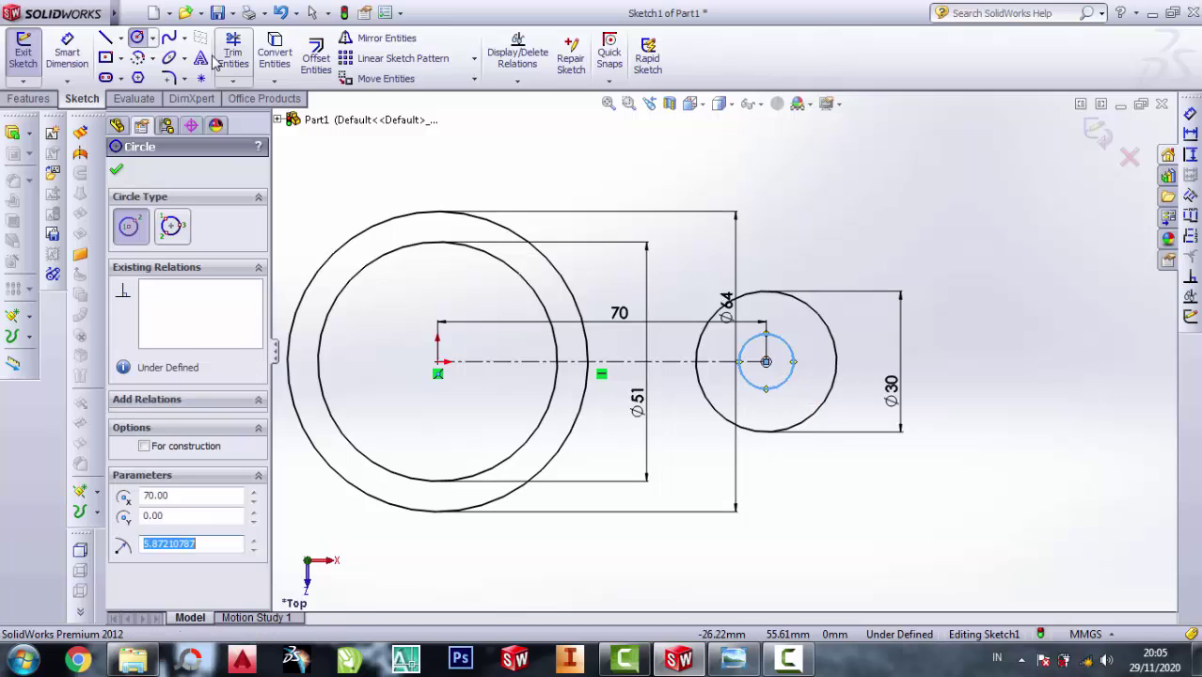
left_click(54, 45)
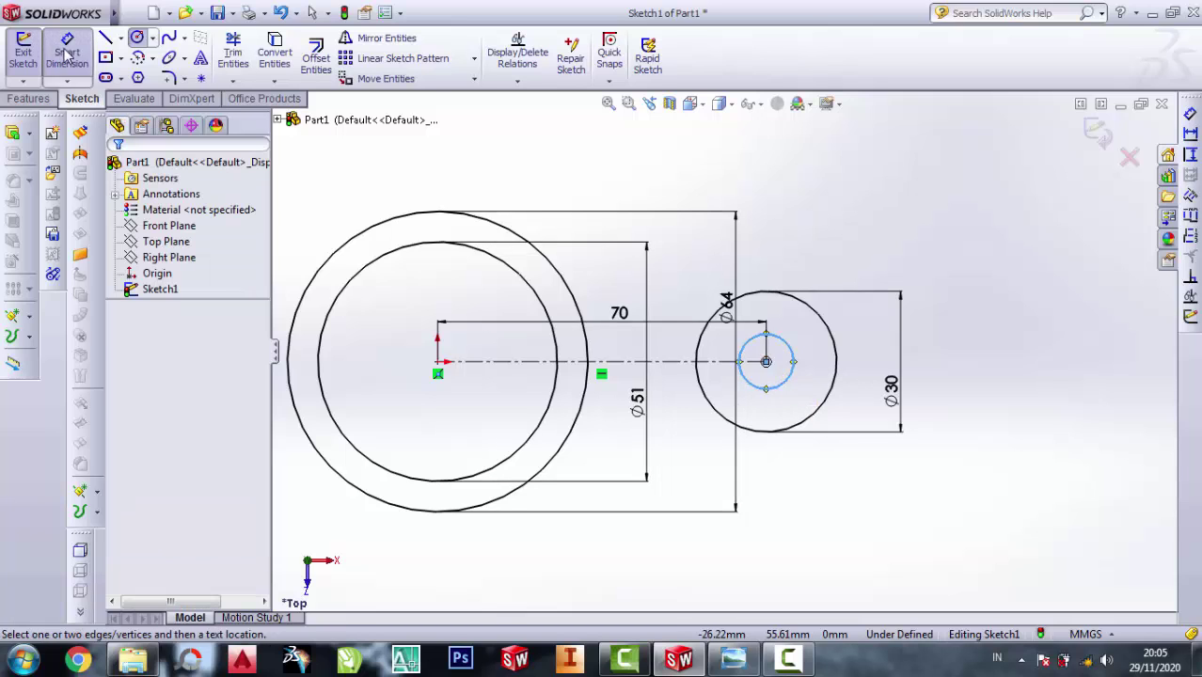
left_click(795, 377)
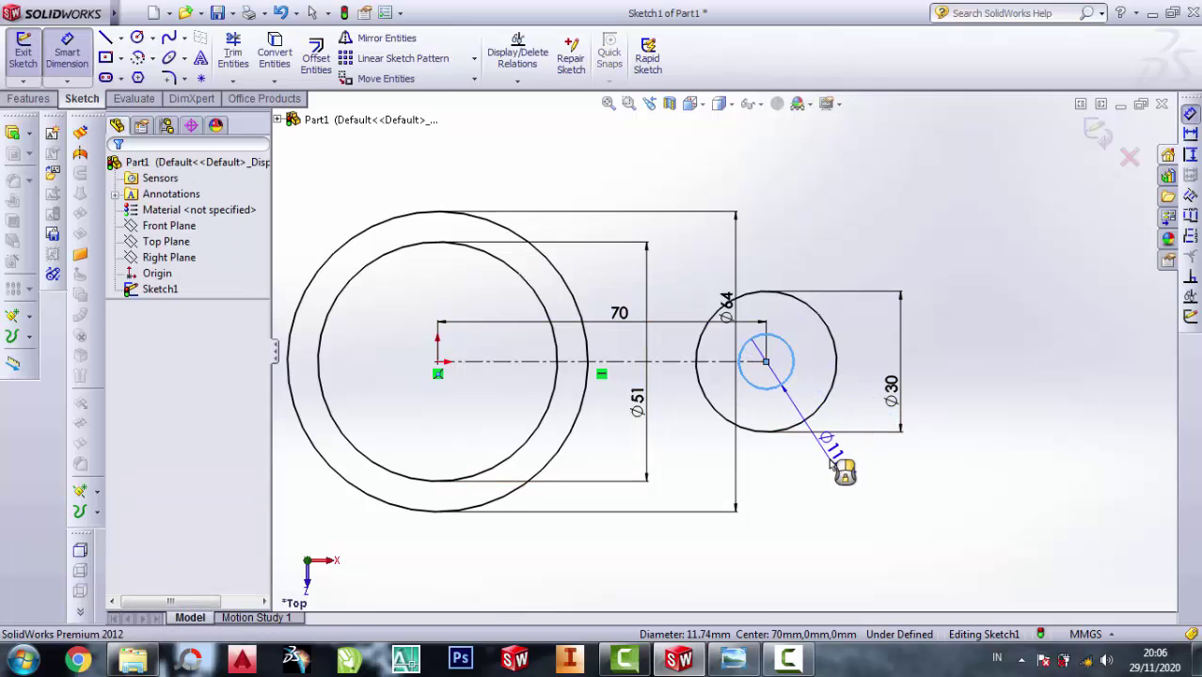
left_click(845, 470)
type("15")
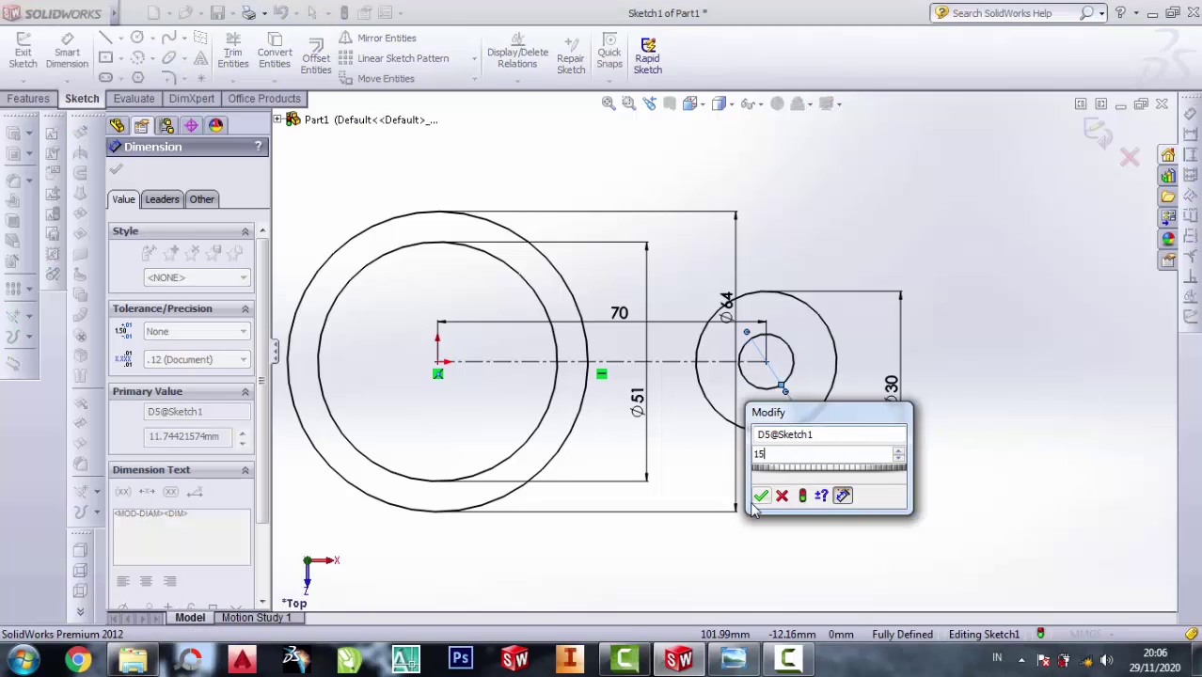
left_click(761, 497)
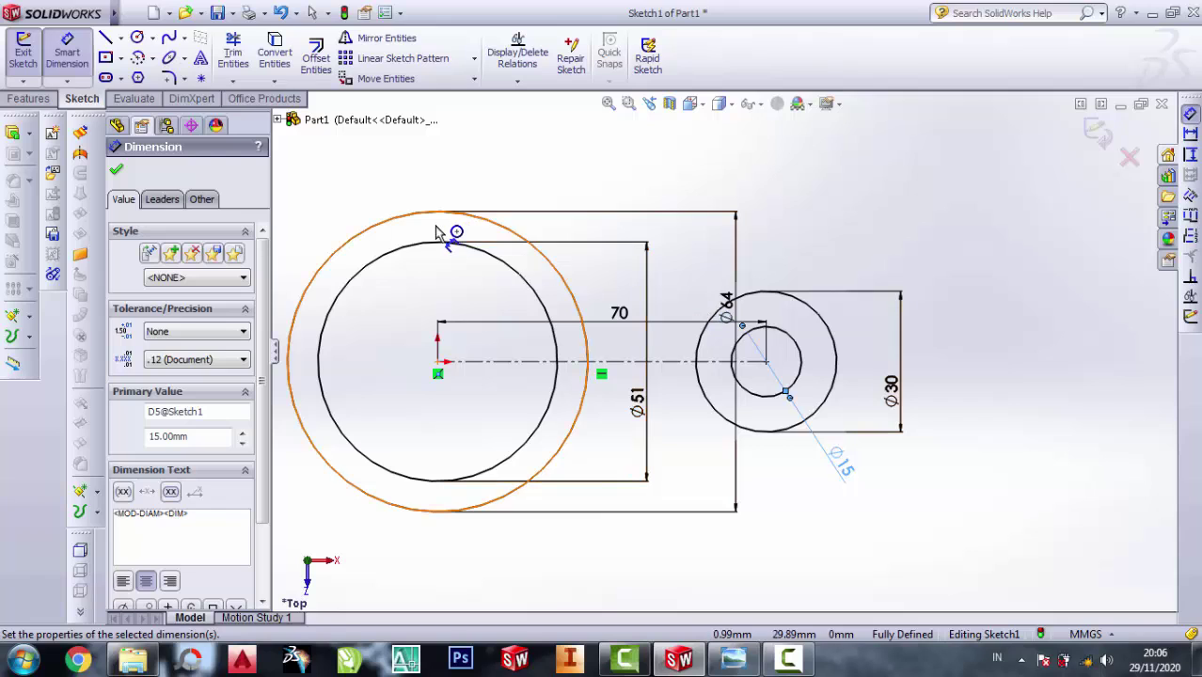
left_click(732, 658)
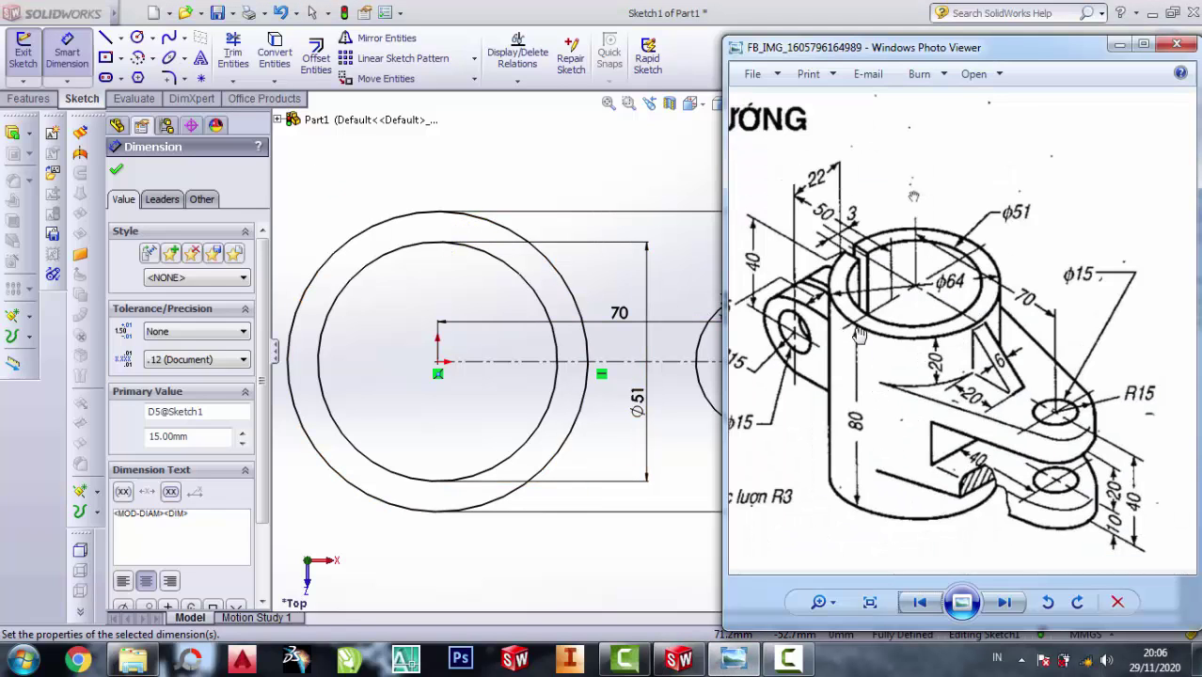
Draw two tangent lines joining the Ø64 and Ø30 circles along the top and bottom
left_click(106, 41)
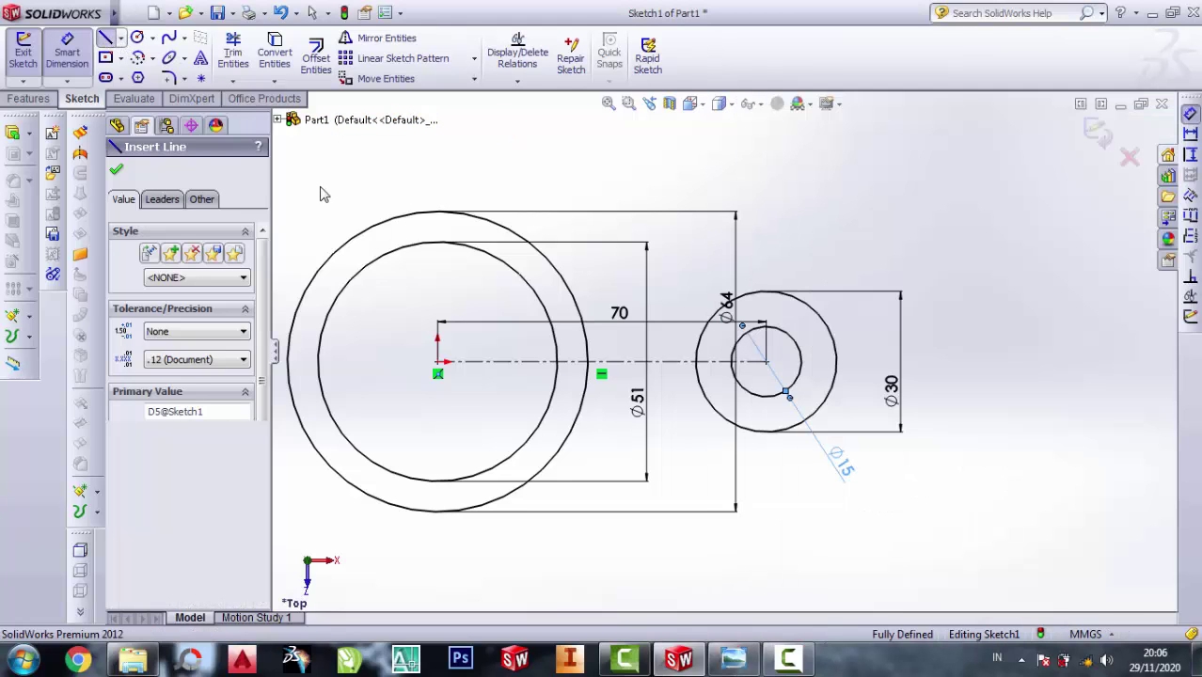
left_click(437, 211)
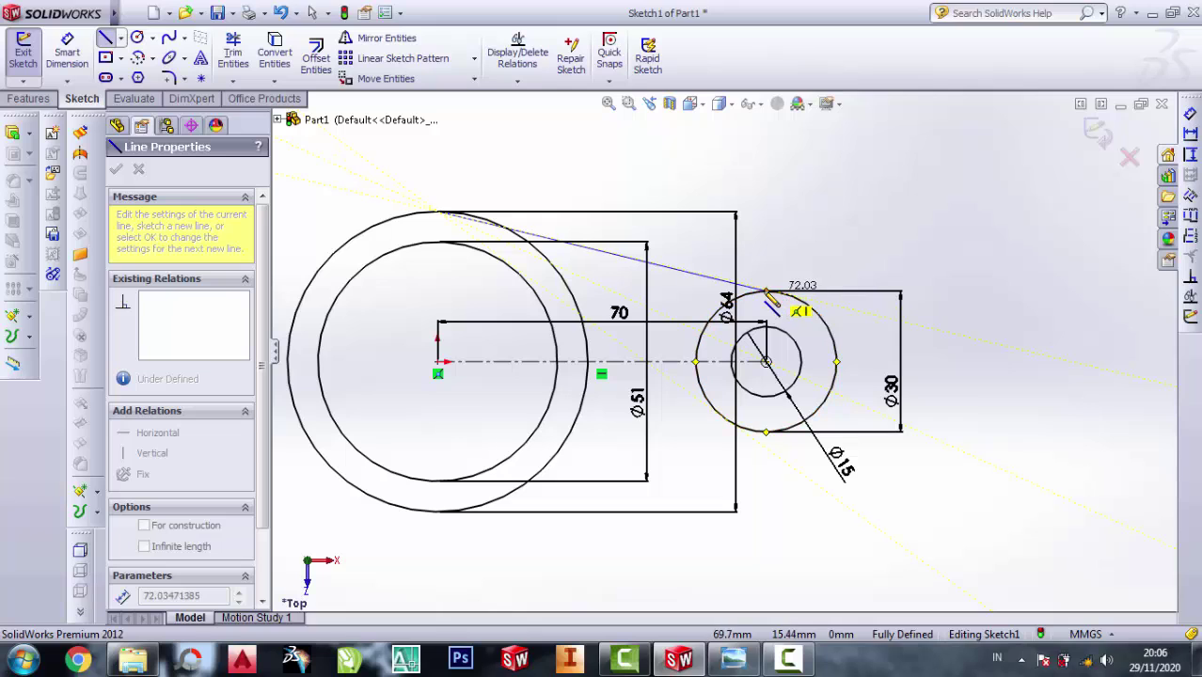
left_click(770, 294)
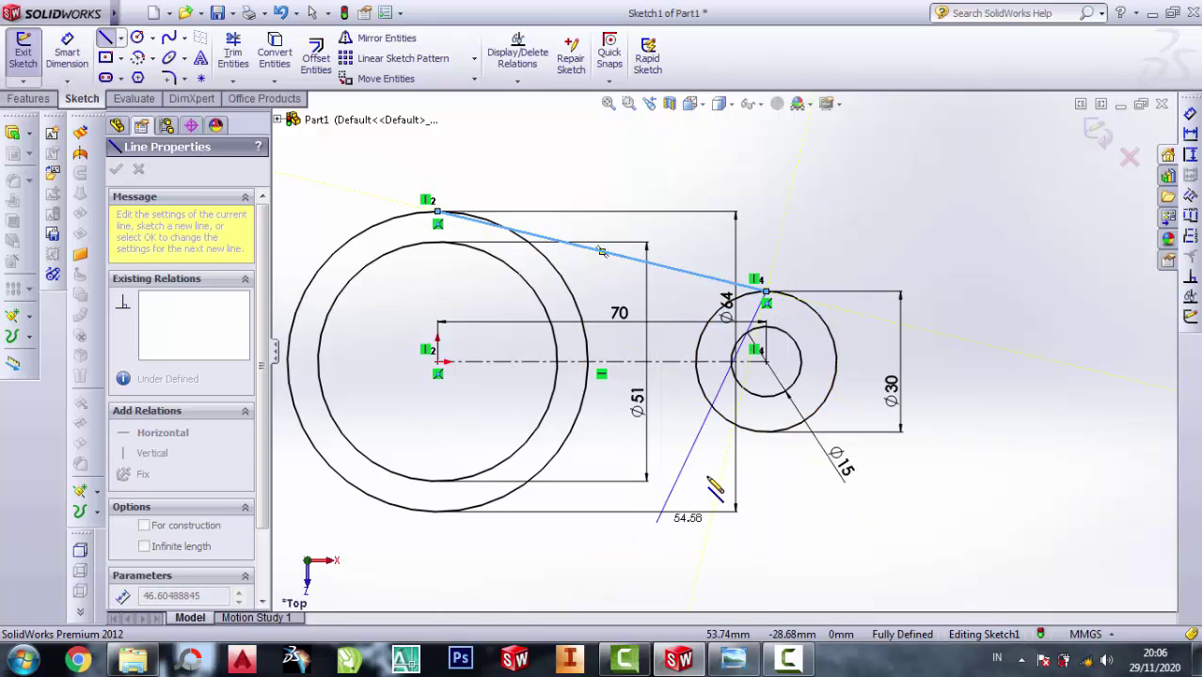
key("Escape")
key("Escape")
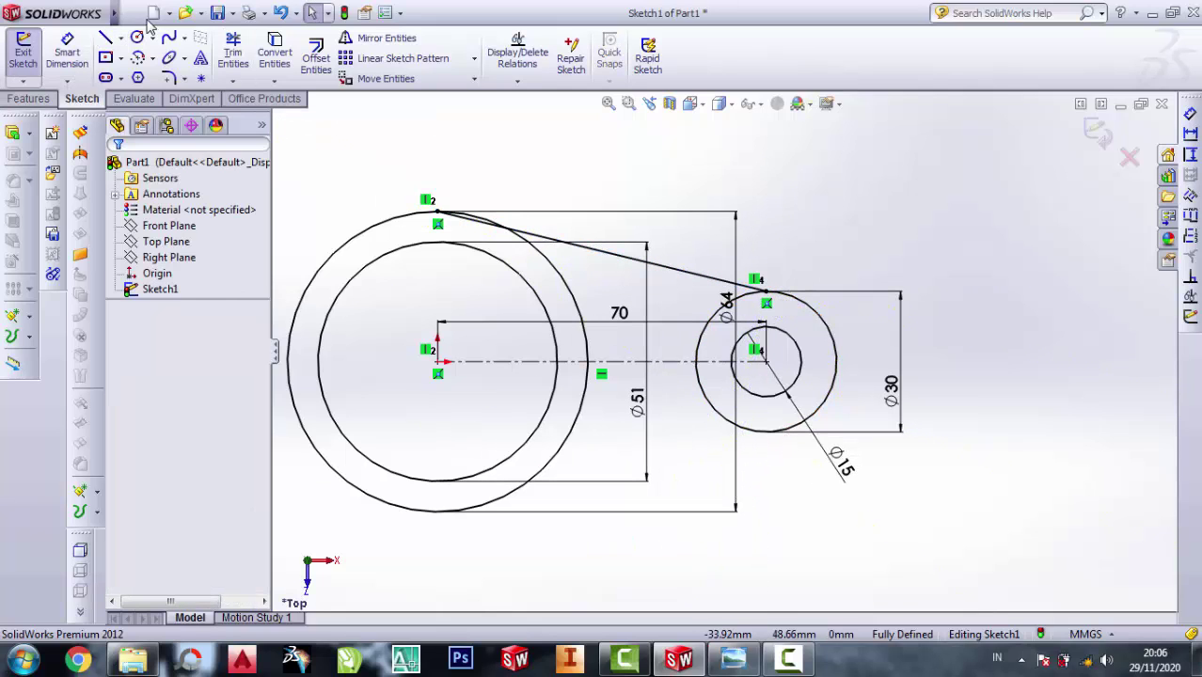
left_click(106, 37)
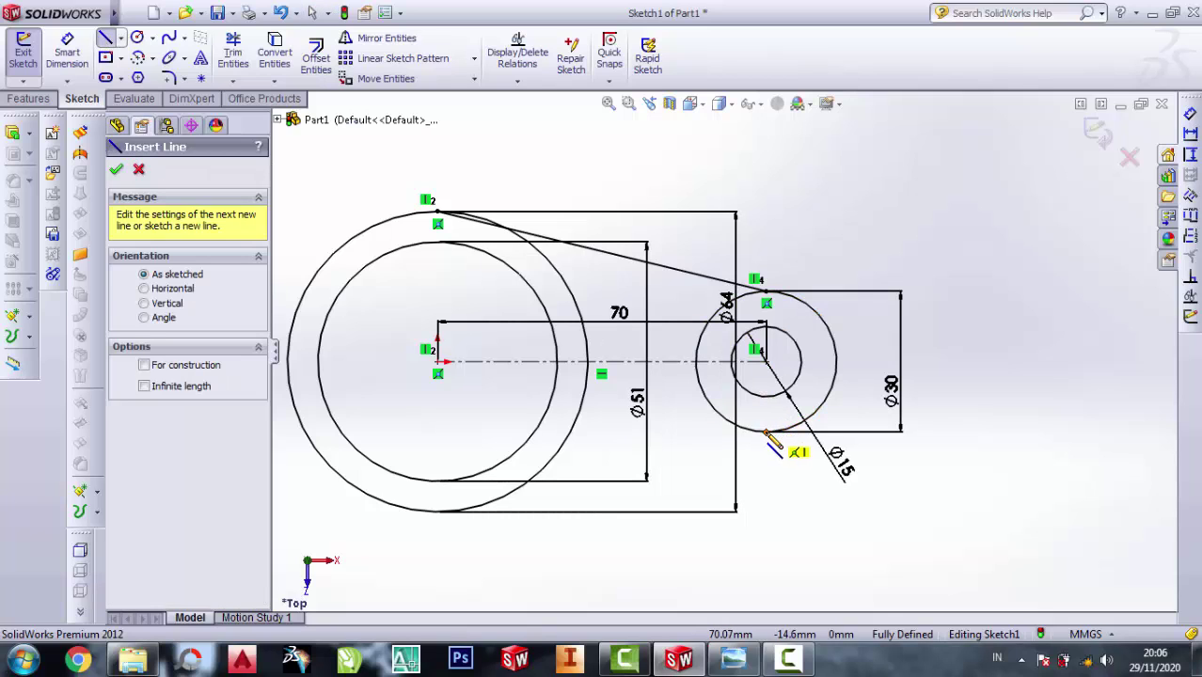
left_click(765, 433)
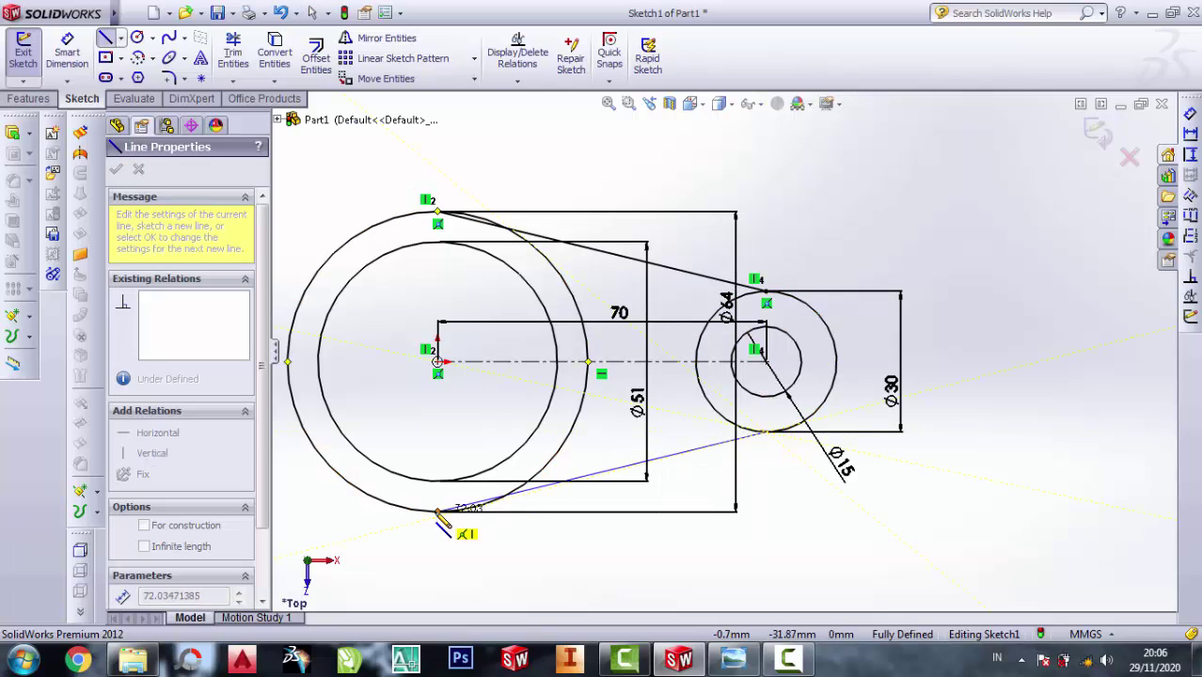
left_click(437, 512)
key("Escape")
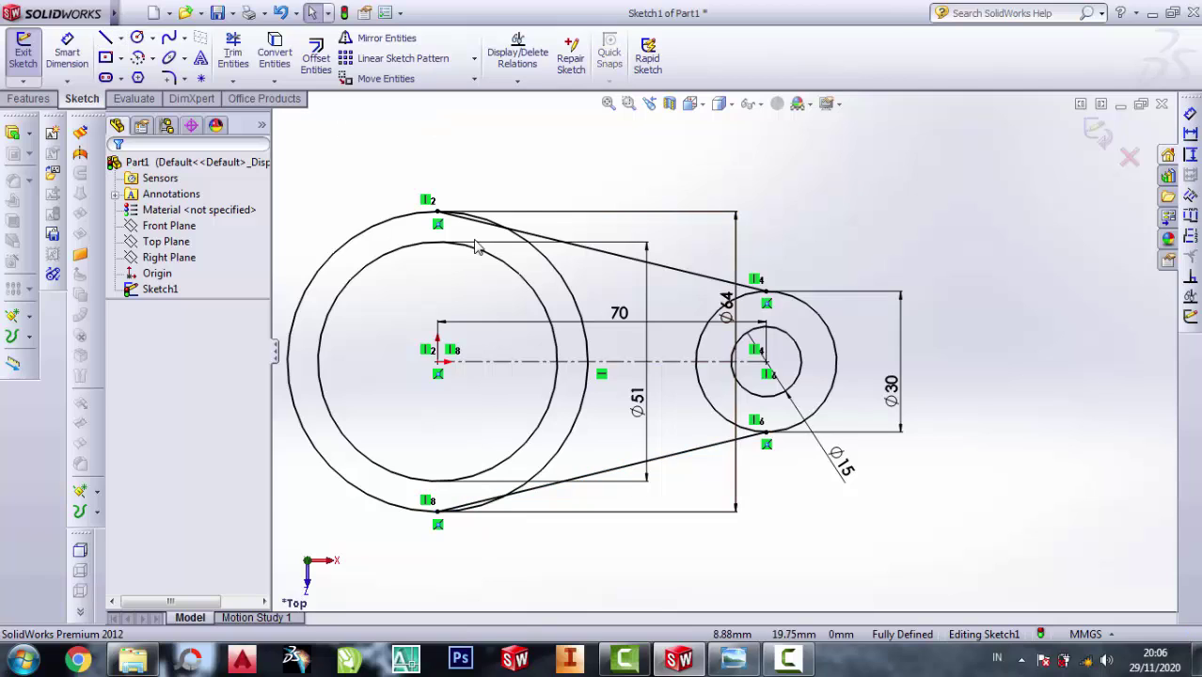
scroll(486, 287, "down", 2)
scroll(489, 277, "down", 1)
scroll(503, 252, "down", 1)
scroll(518, 263, "down", 1)
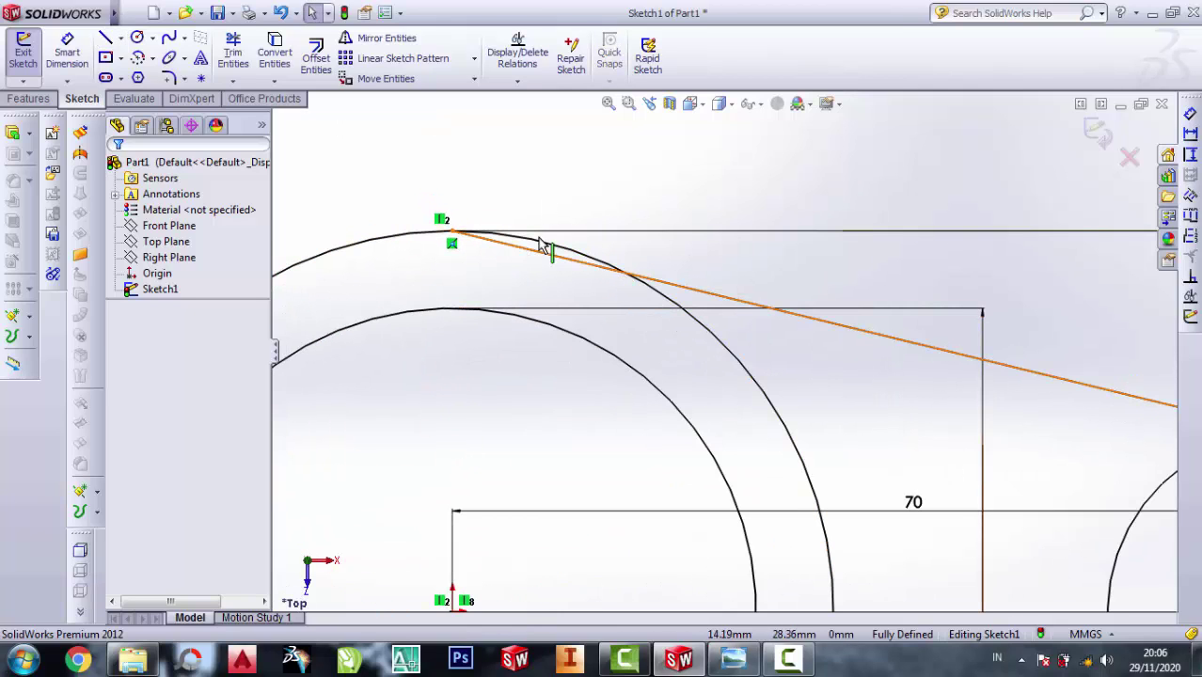
Power-trim the stray arc stubs near the upper and lower tangent points
left_click(234, 52)
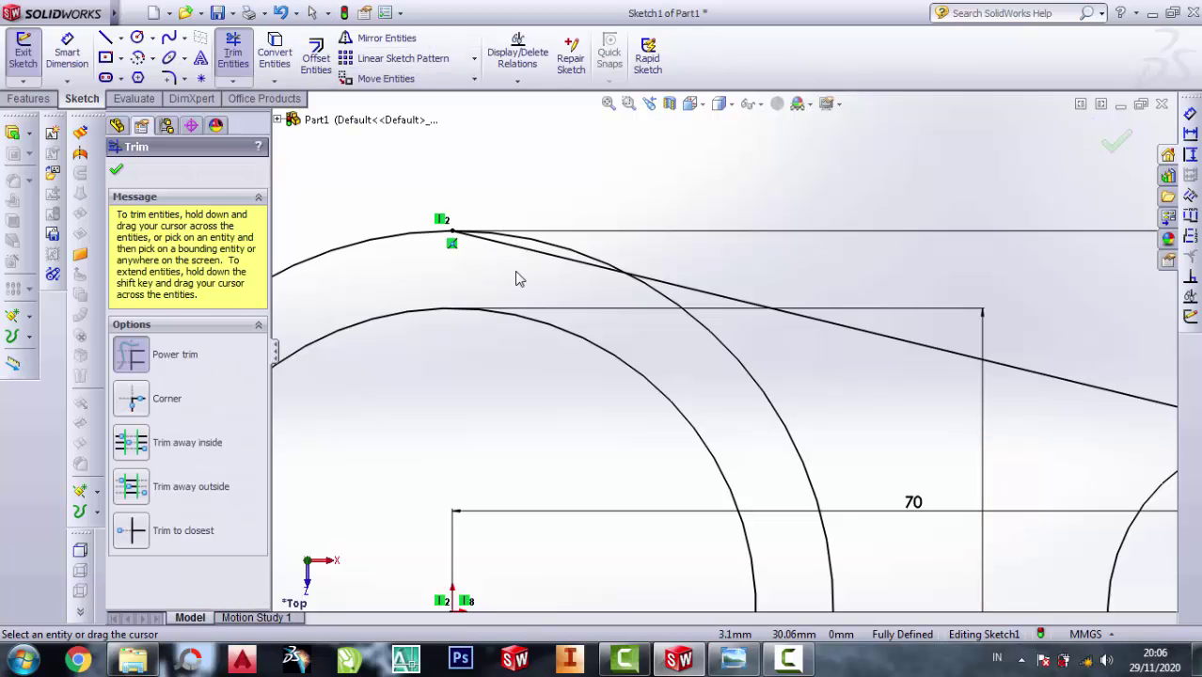
left_click_drag(532, 270, 528, 249)
scroll(751, 261, "up", 2)
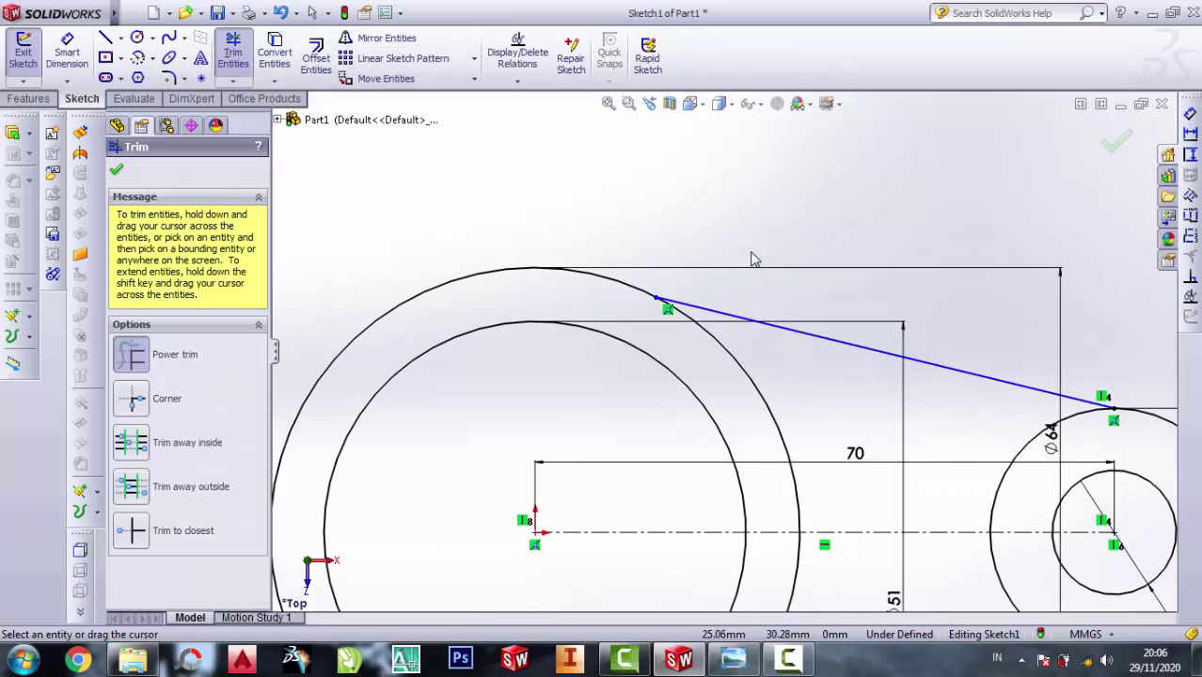
scroll(755, 393, "up", 1)
scroll(648, 529, "down", 2)
scroll(647, 477, "down", 2)
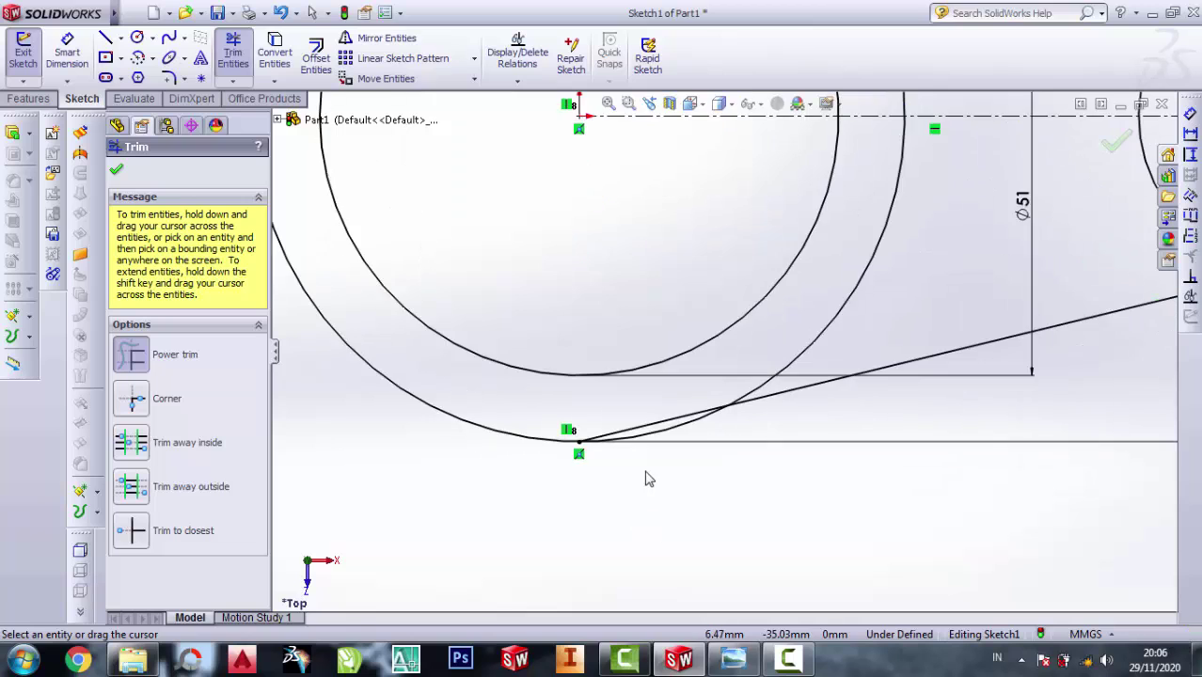
scroll(661, 378, "down", 1)
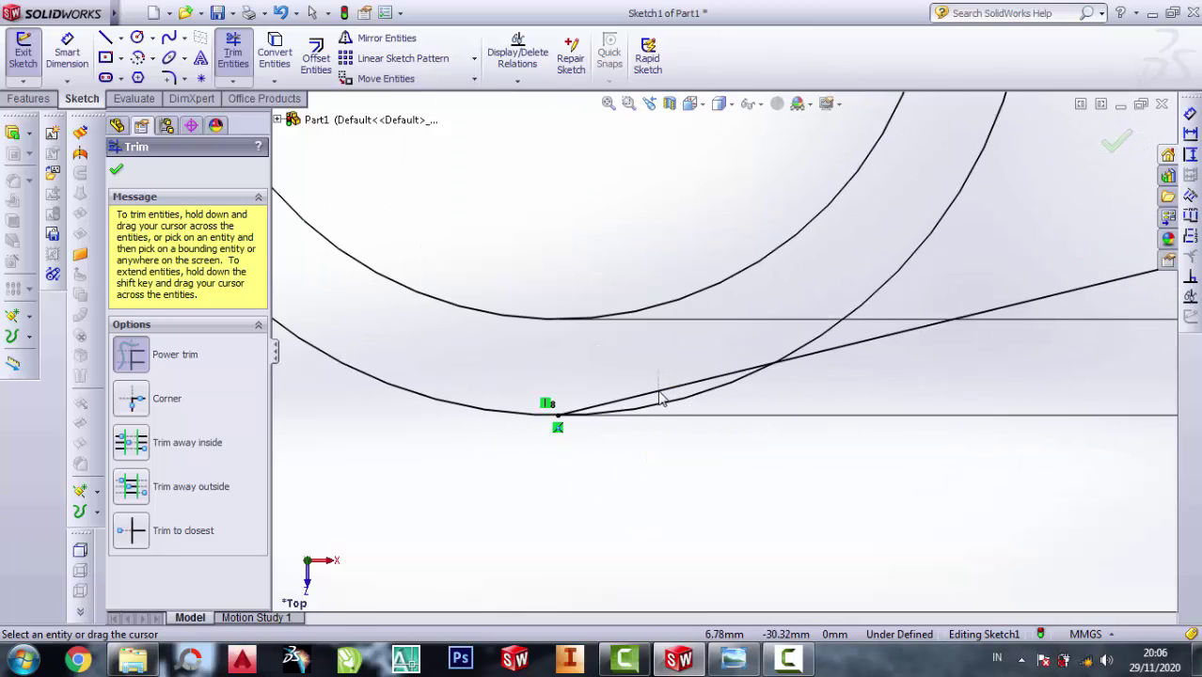
left_click_drag(661, 397, 657, 405)
scroll(647, 409, "up", 2)
scroll(644, 408, "up", 2)
scroll(854, 334, "up", 3)
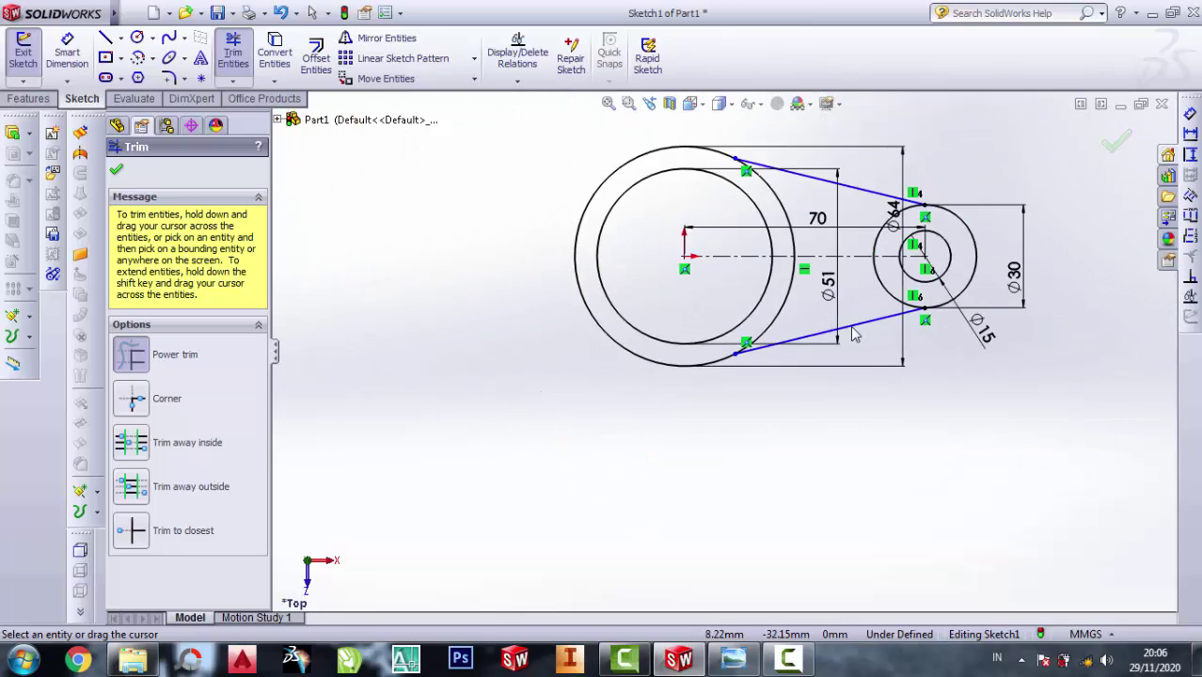
scroll(992, 297, "down", 2)
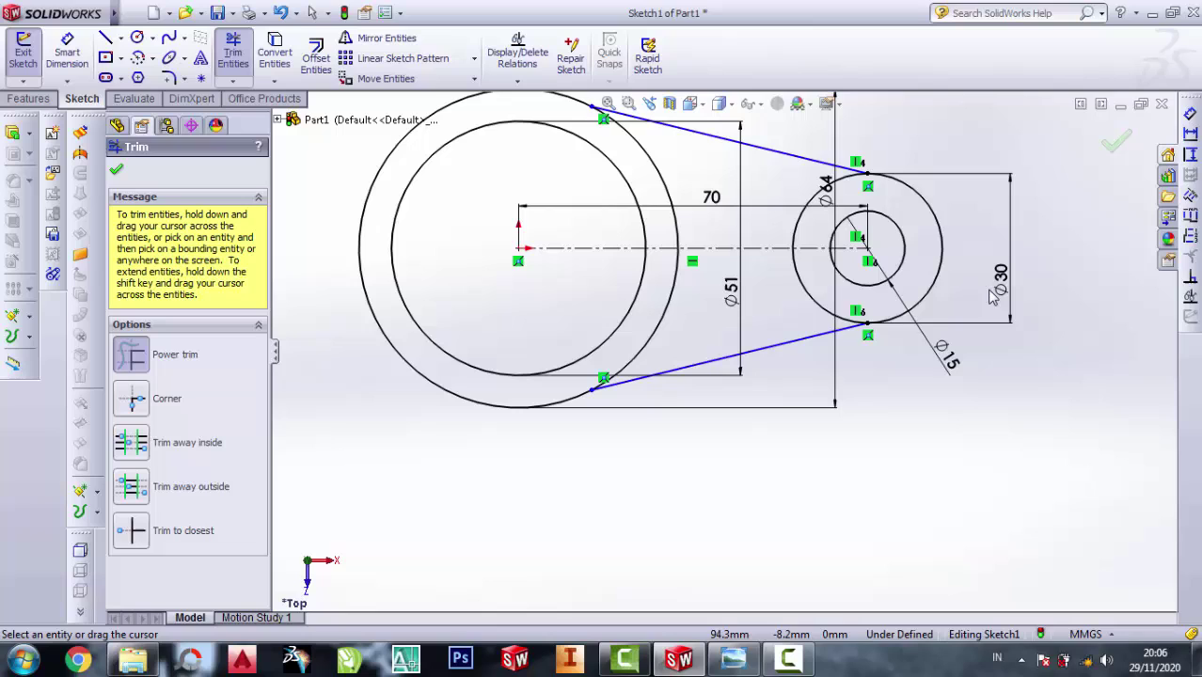
Trim away the Ø64 and Ø30 circles' arcs lying between the tangent lines
left_click(732, 661)
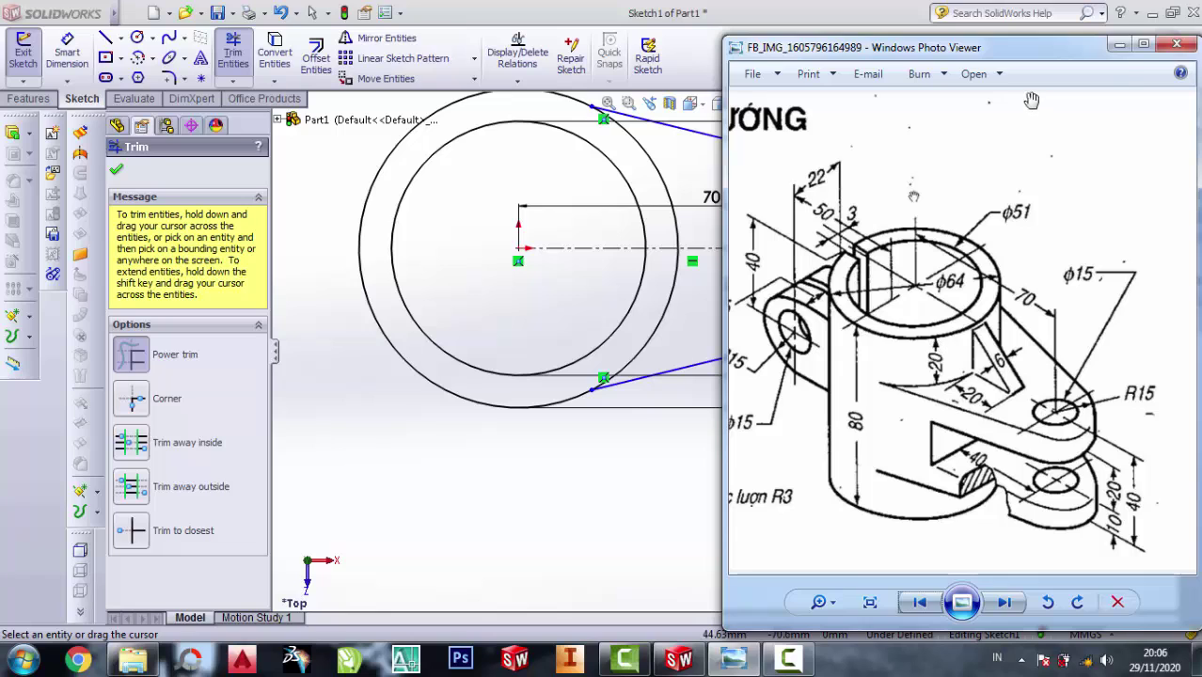
left_click(1119, 44)
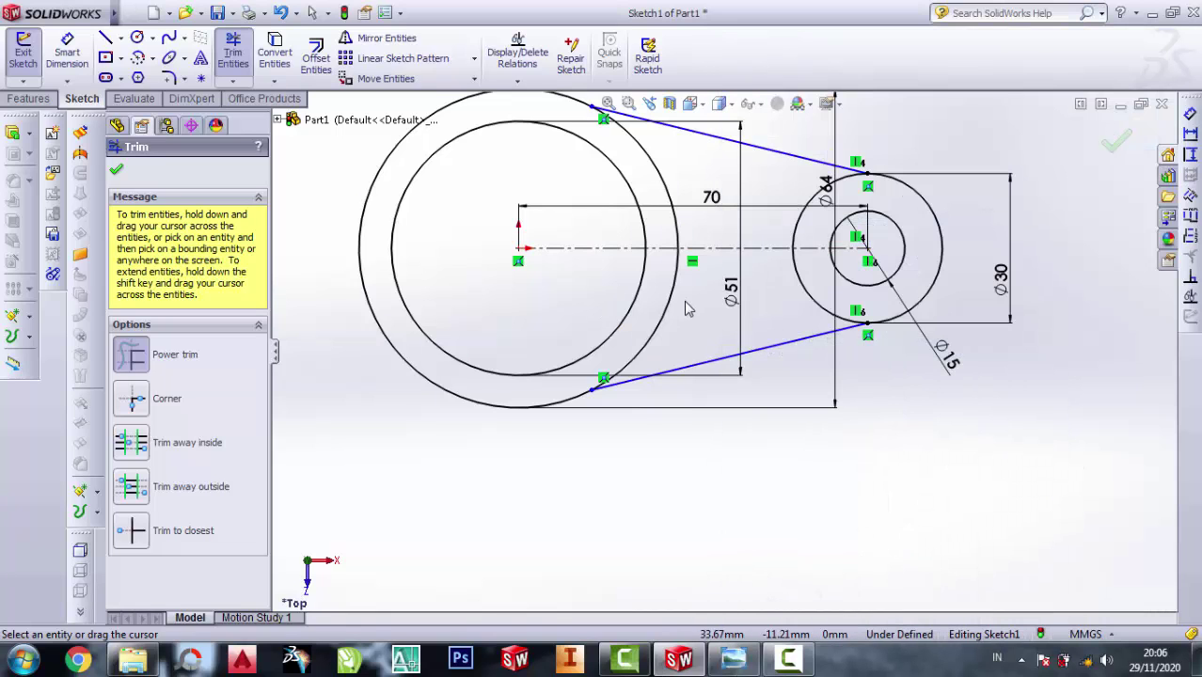
left_click_drag(687, 310, 673, 226)
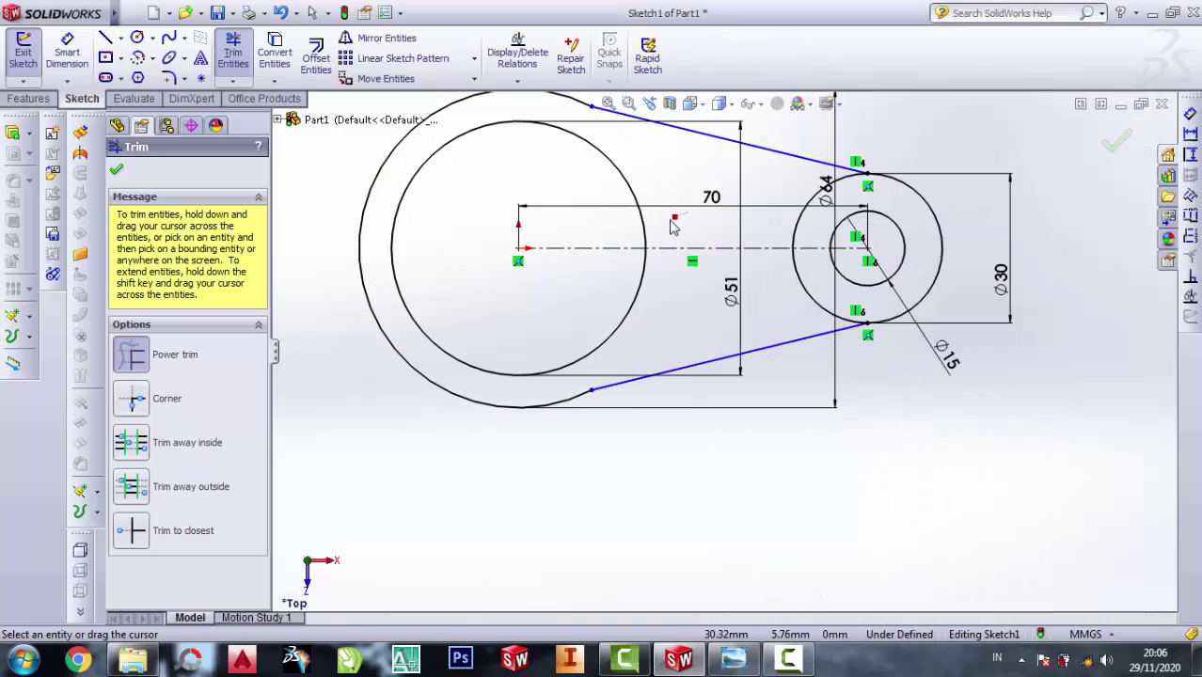
mouse_move(807, 314)
left_mouse_down()
mouse_move(814, 239)
mouse_move(790, 229)
left_mouse_up()
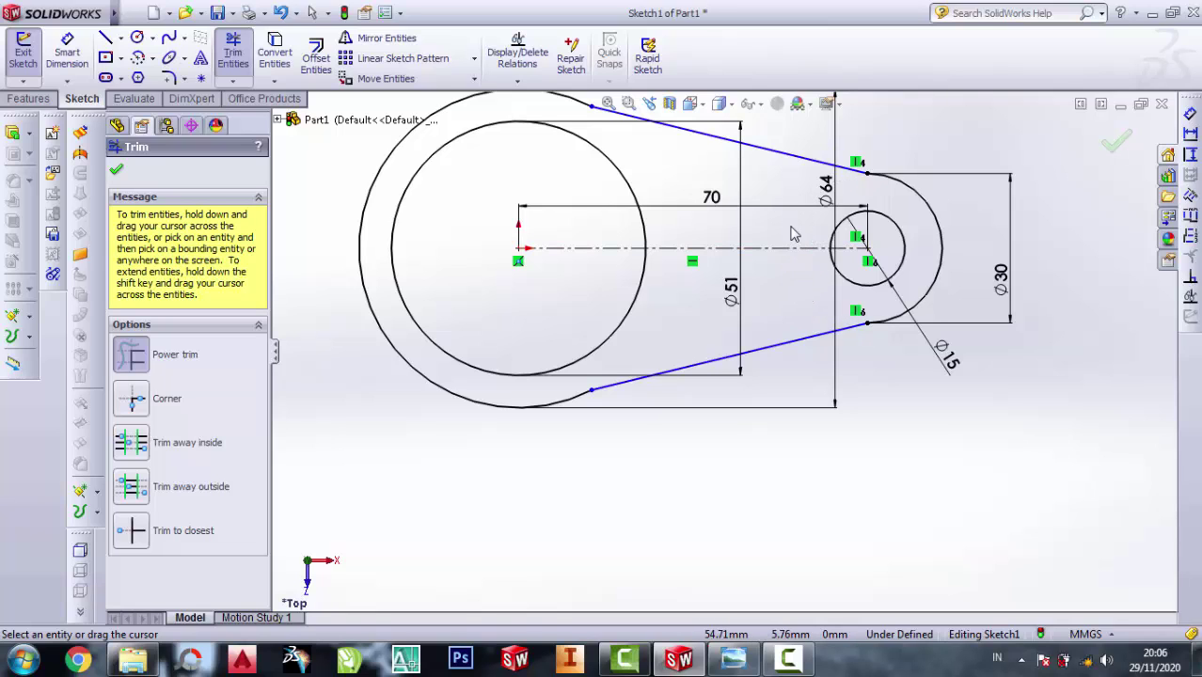
left_click(732, 660)
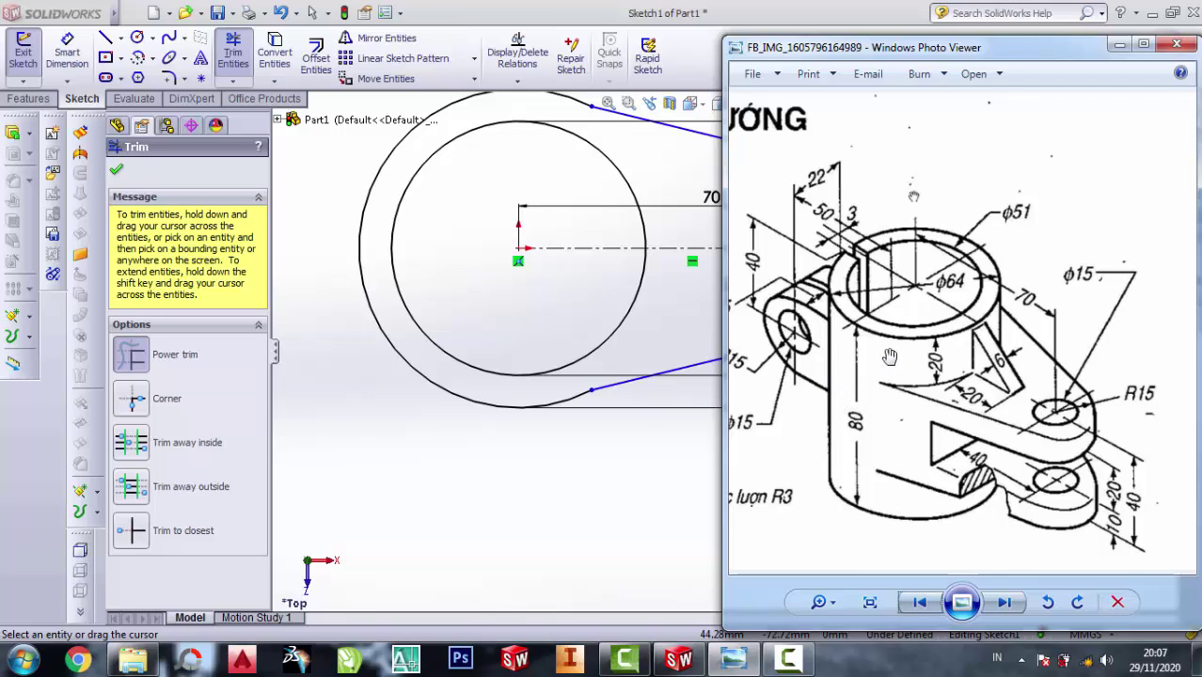
Extrude the trimmed arm sketch as Boss-Extrude1 with a 40 mm Blind depth
left_click(14, 134)
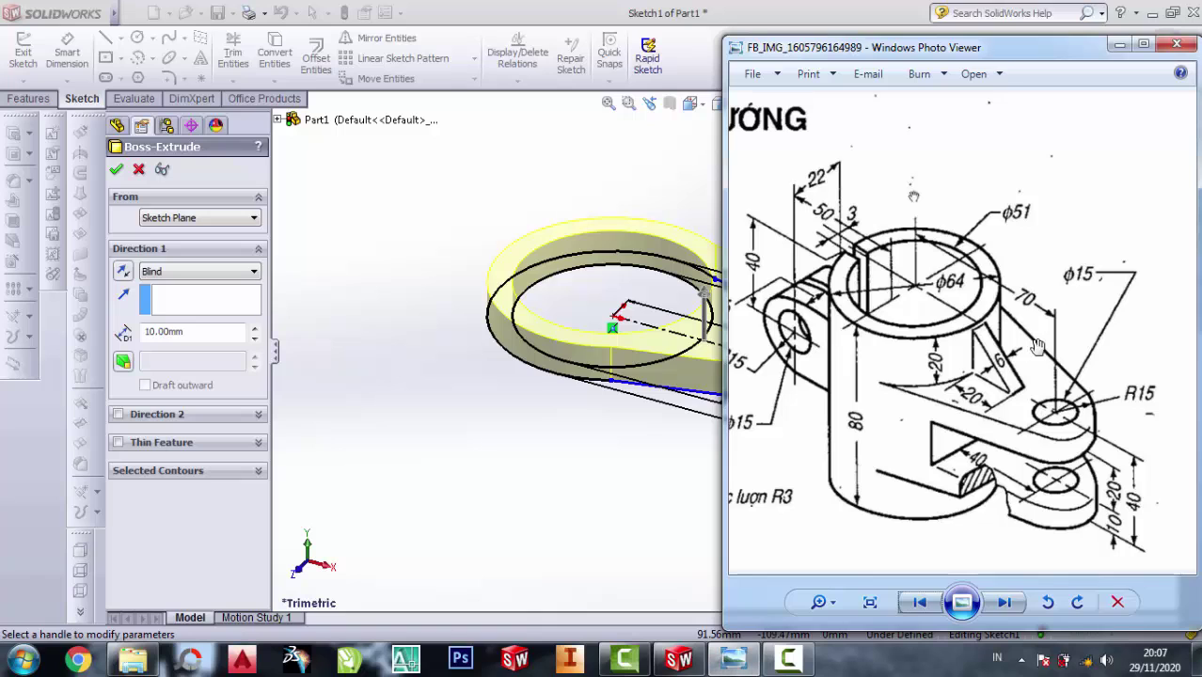
scroll(1124, 543, "down", 1)
scroll(1175, 552, "up", 1)
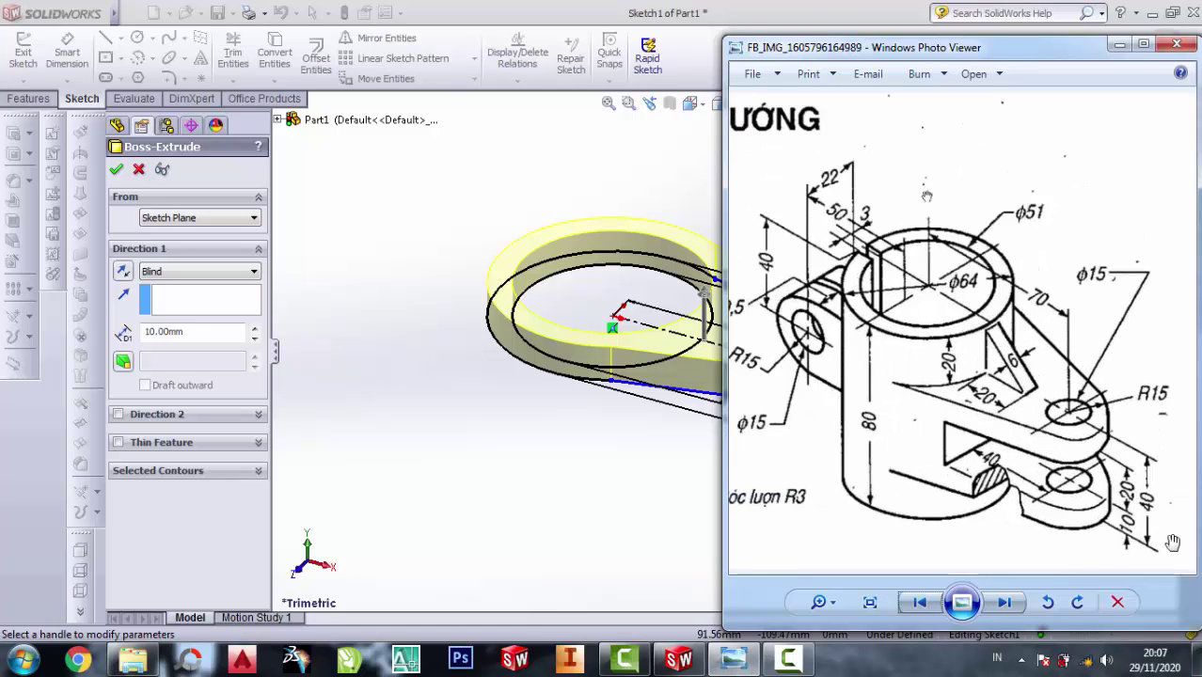
scroll(1171, 555, "up", 1)
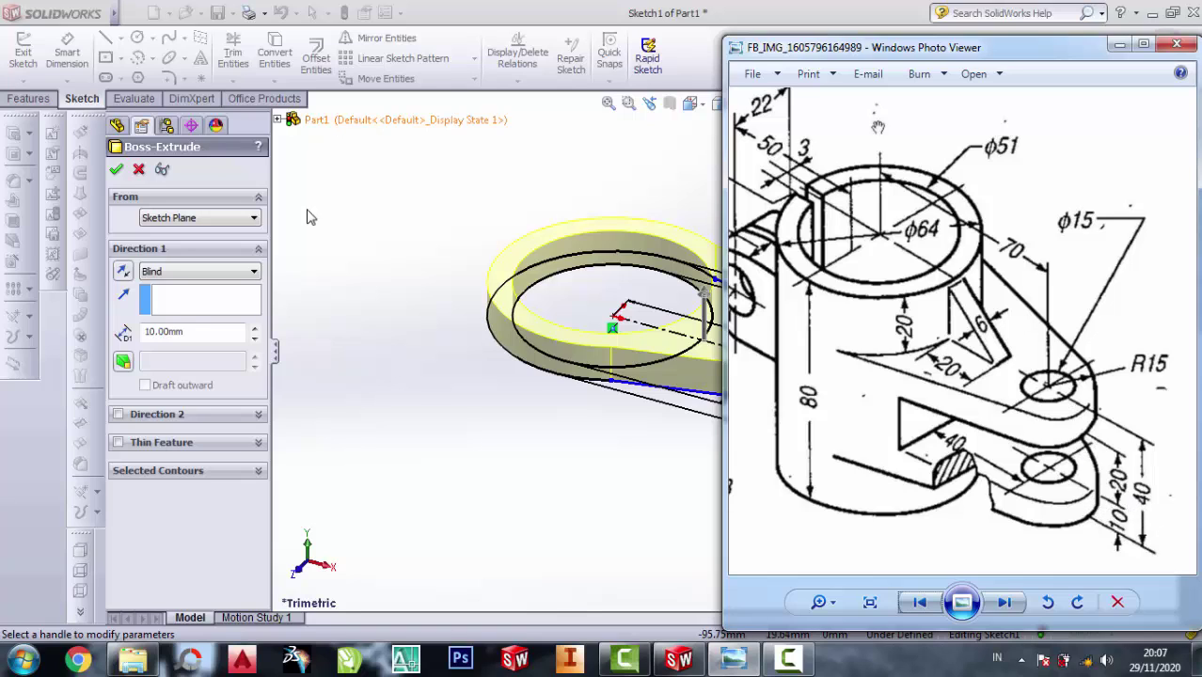
left_click(211, 336)
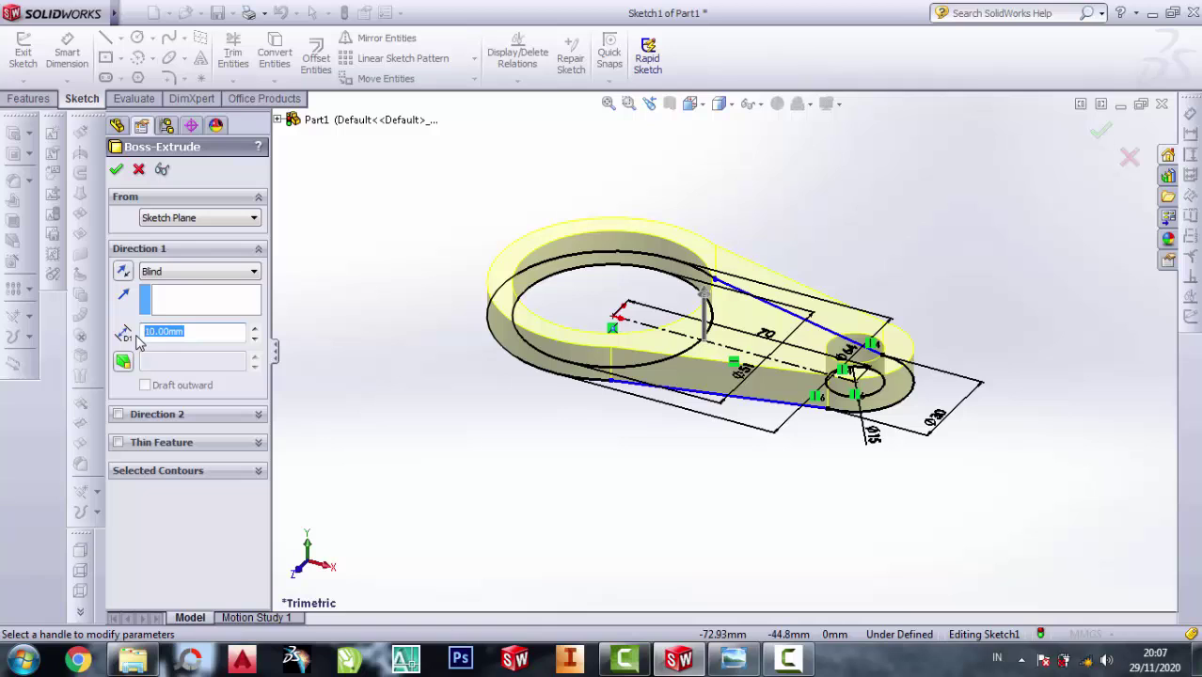
type("40")
key("Return")
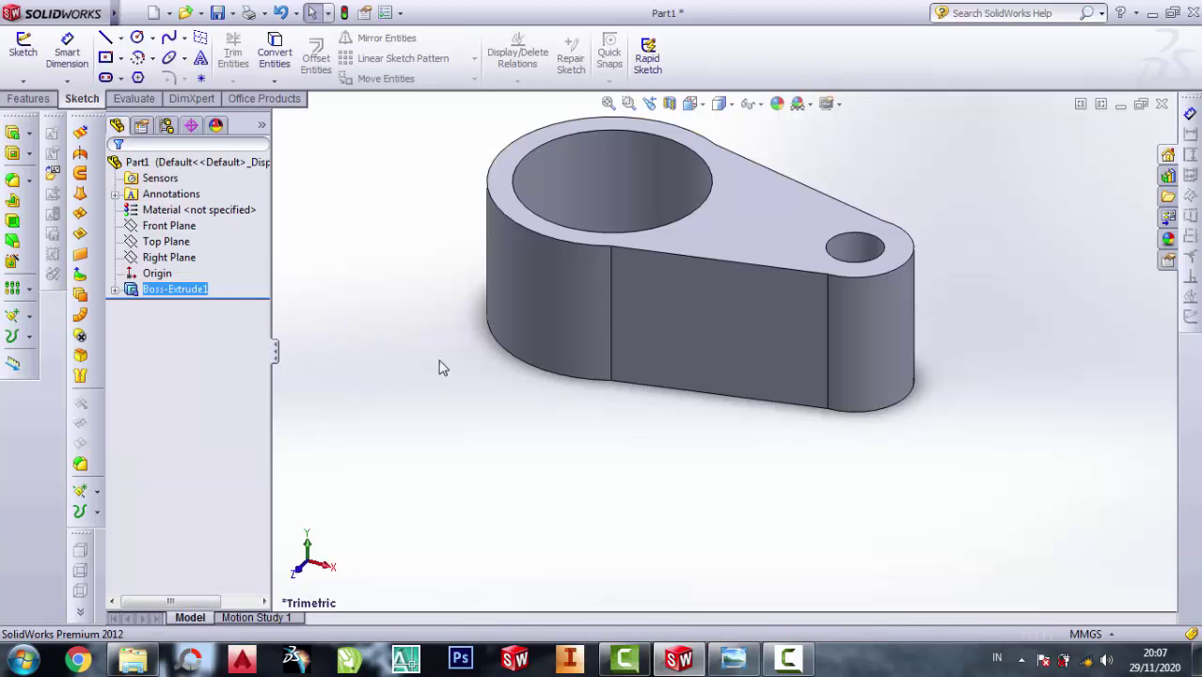
Select the bracket's top face and set the view Normal To it
scroll(576, 279, "down", 2)
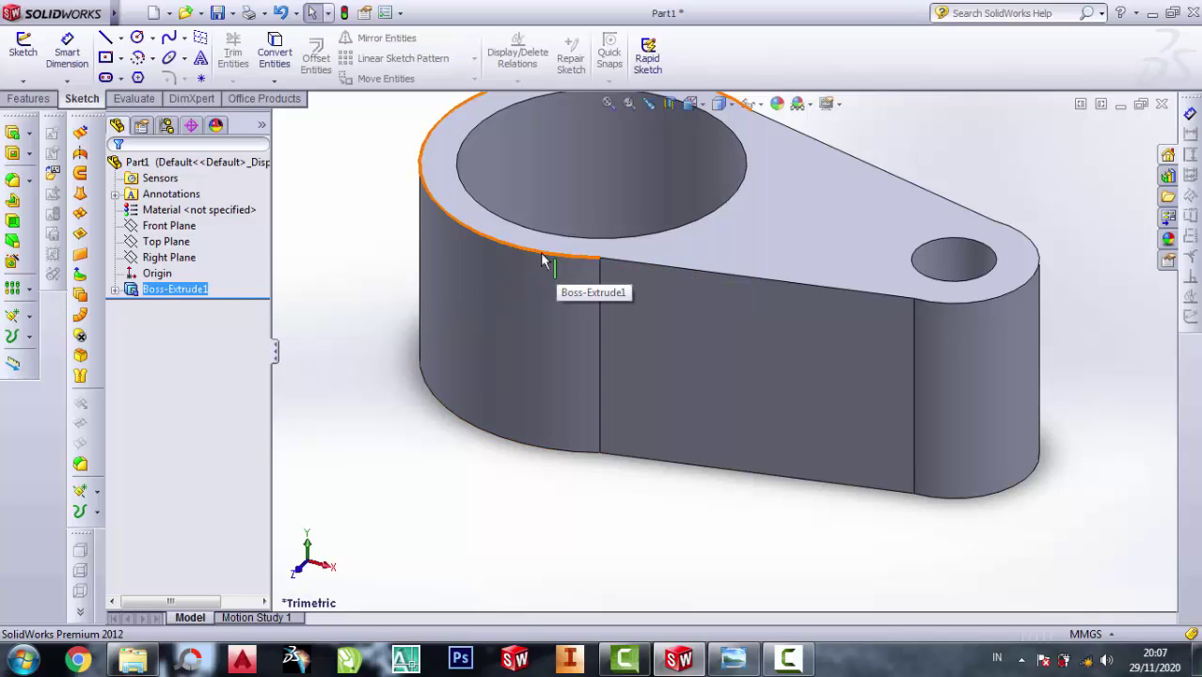
left_click(734, 659)
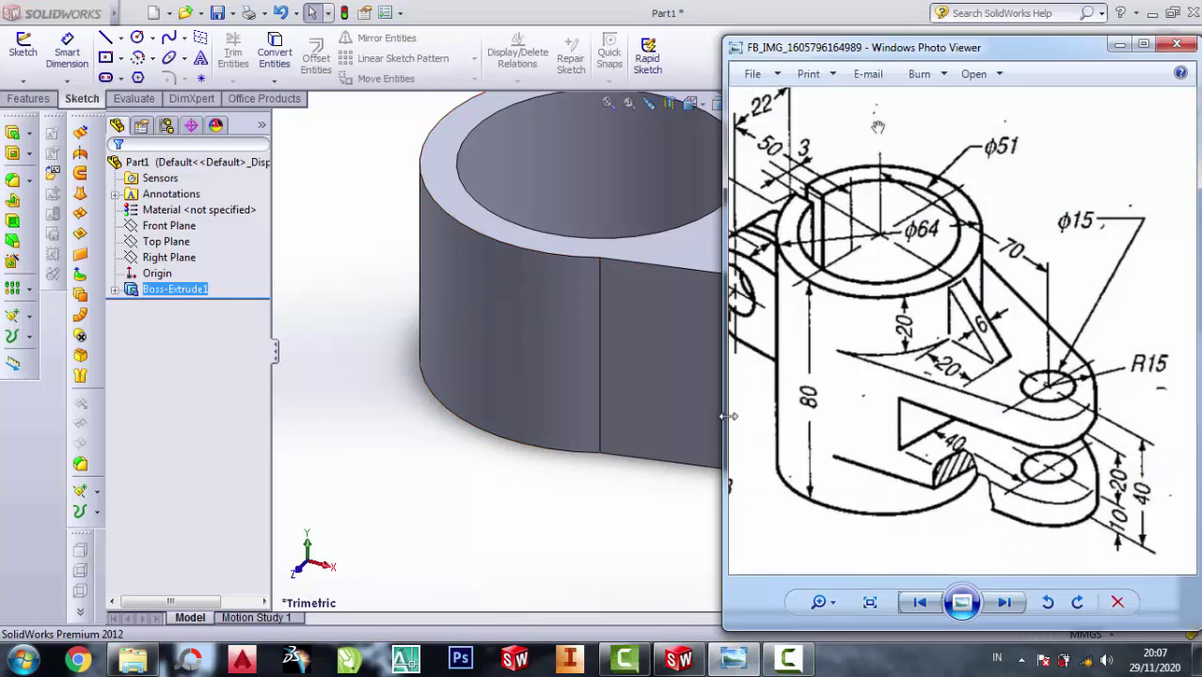
left_click(625, 554)
left_click(843, 195)
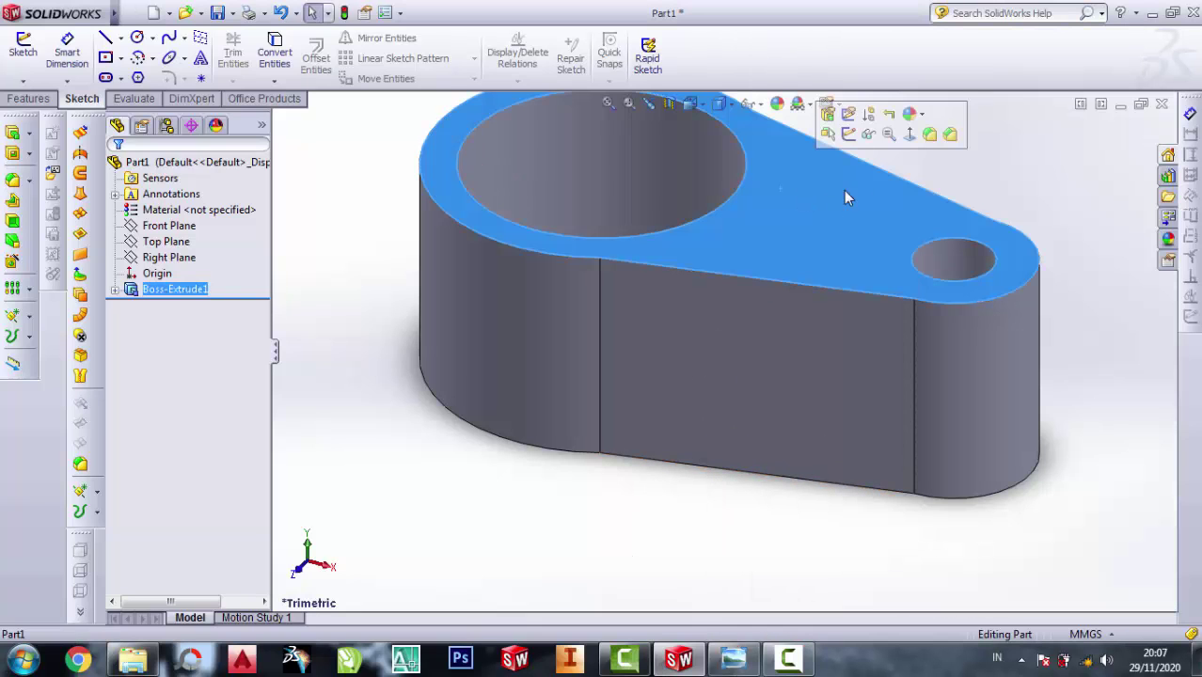
left_click(909, 133)
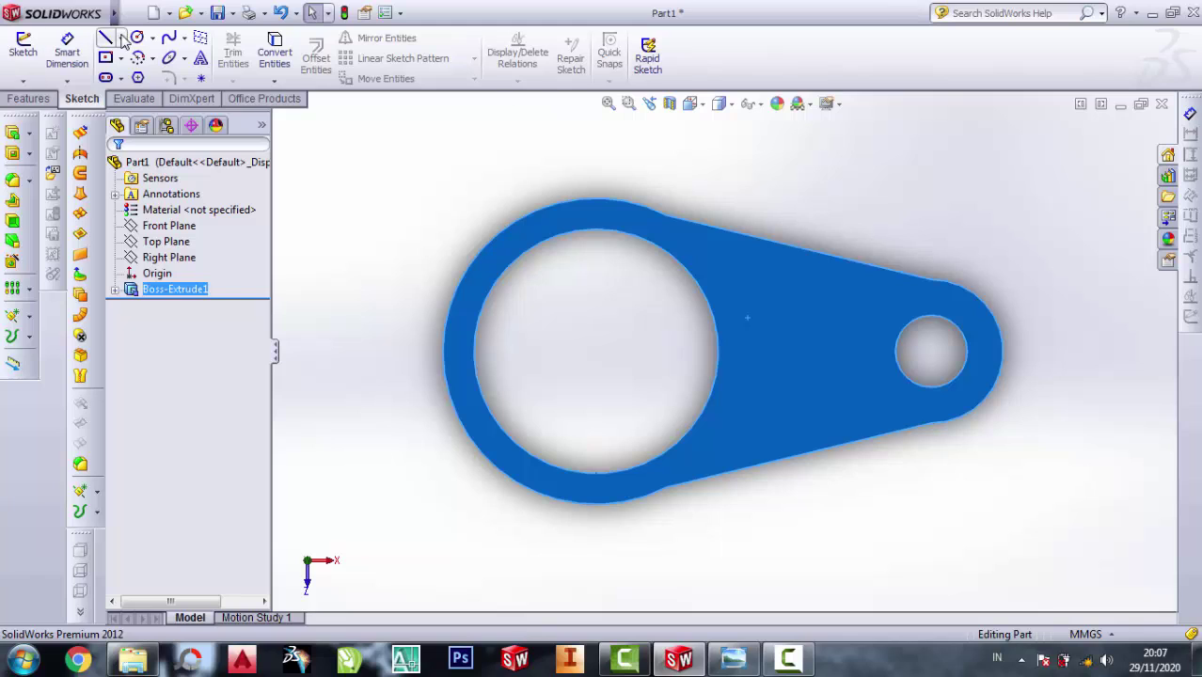
Sketch an R32 circle at the origin on the top face and select the Ø51 bore edge for conversion
left_click(136, 37)
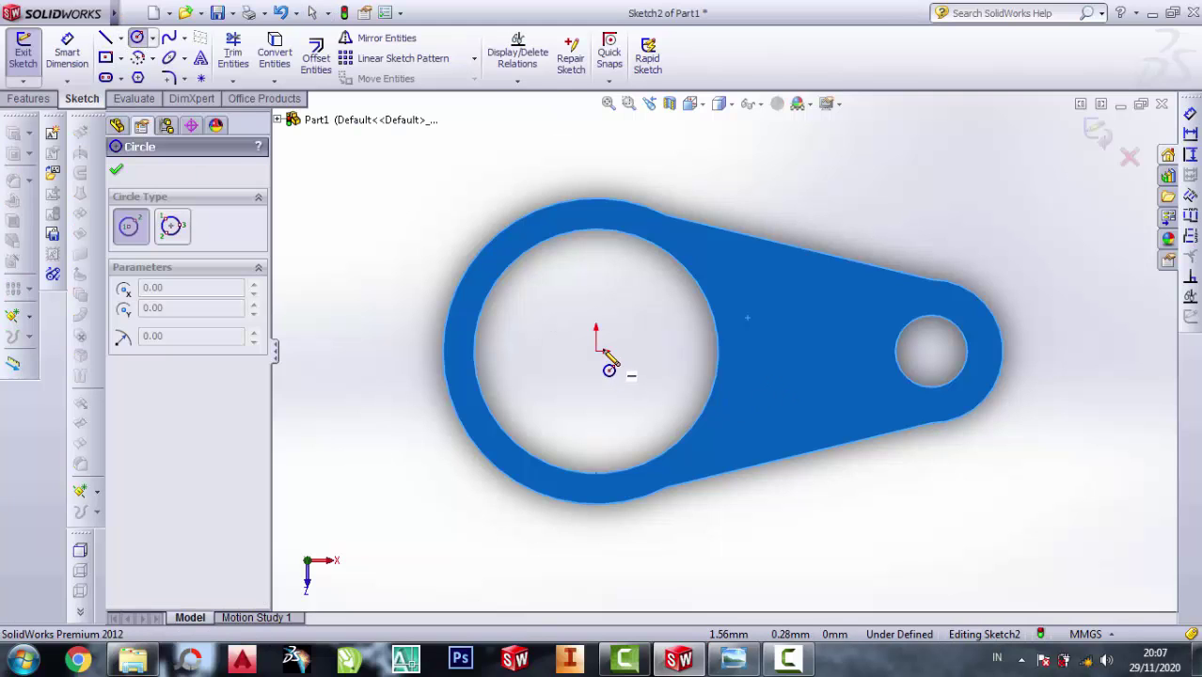
left_click(595, 350)
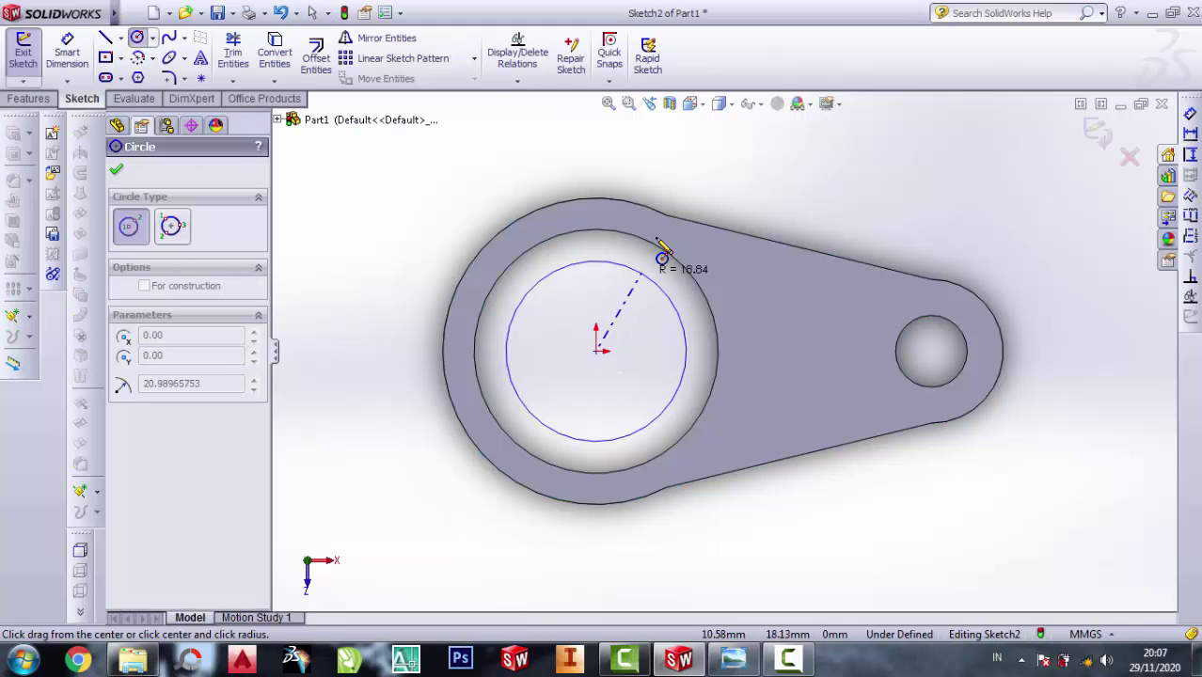
left_click(595, 200)
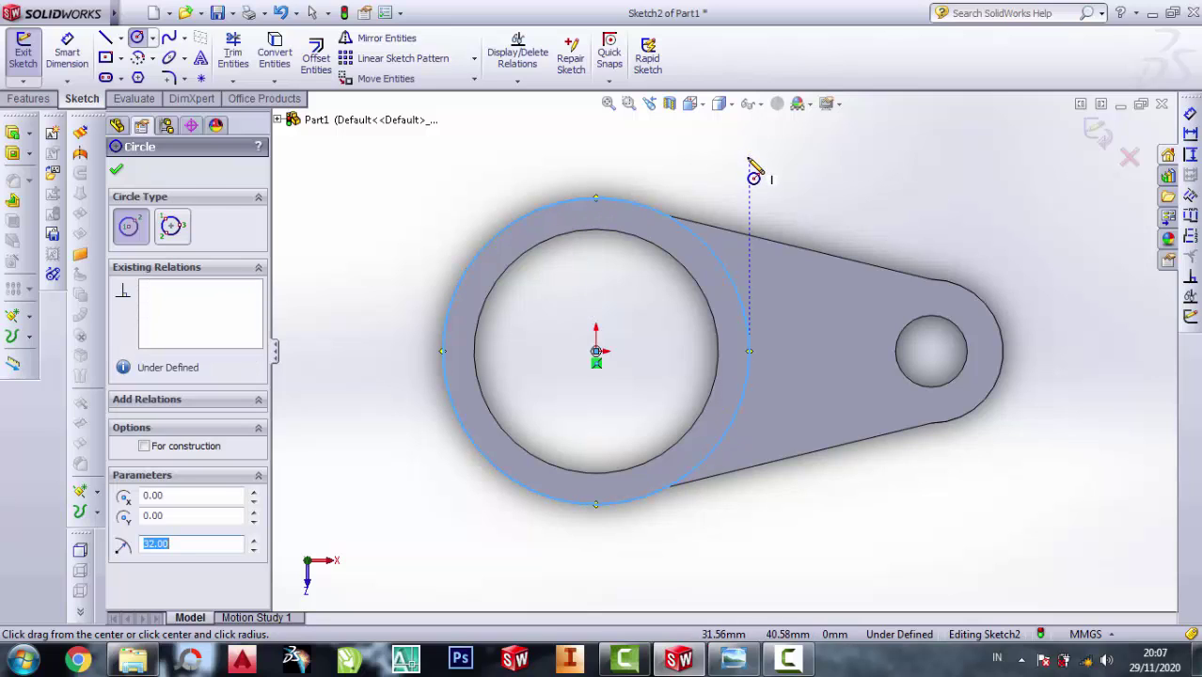
key("Escape")
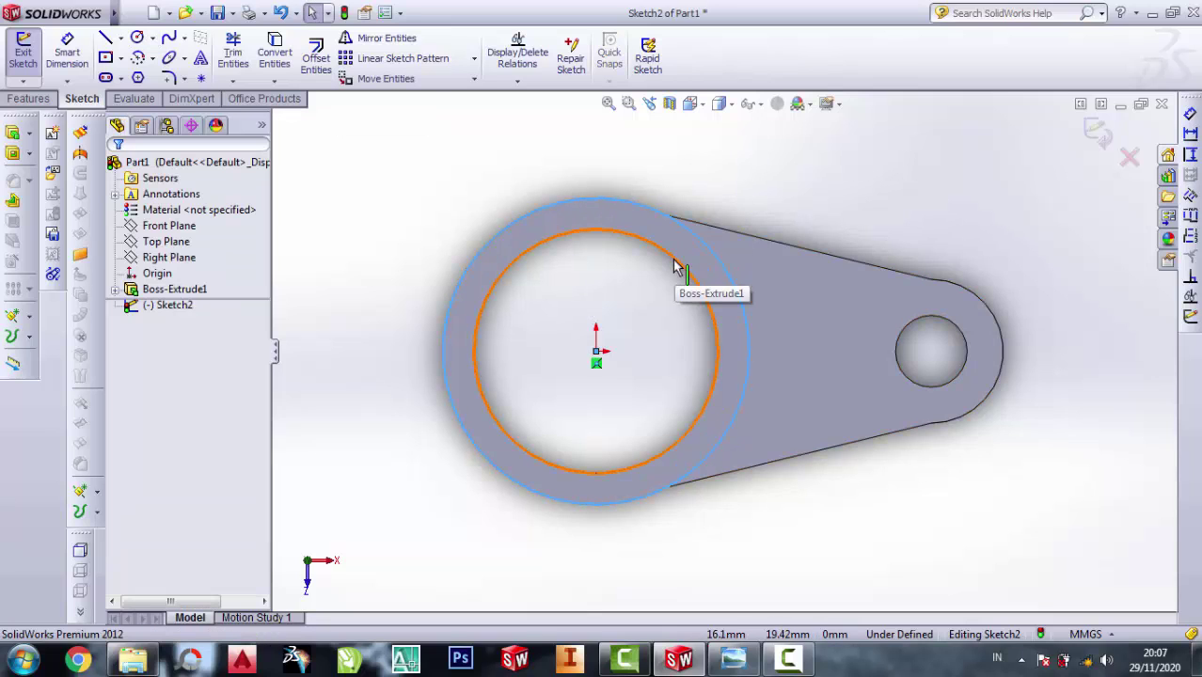
left_click(673, 266)
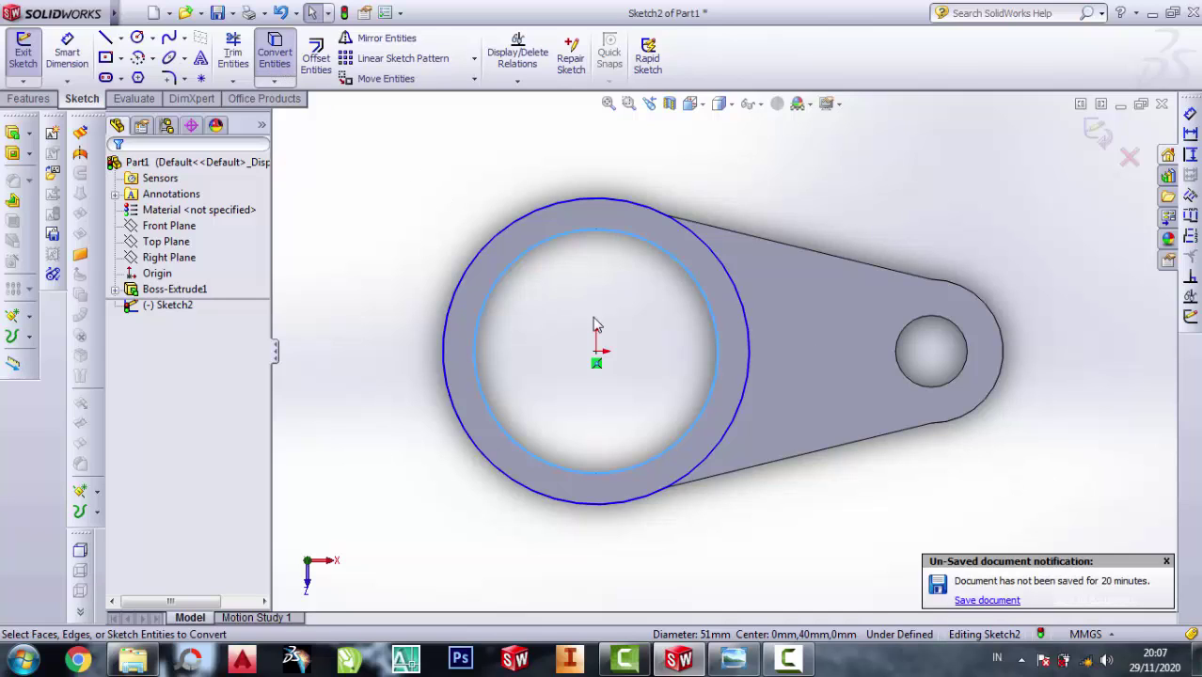
scroll(595, 325, "down", 2)
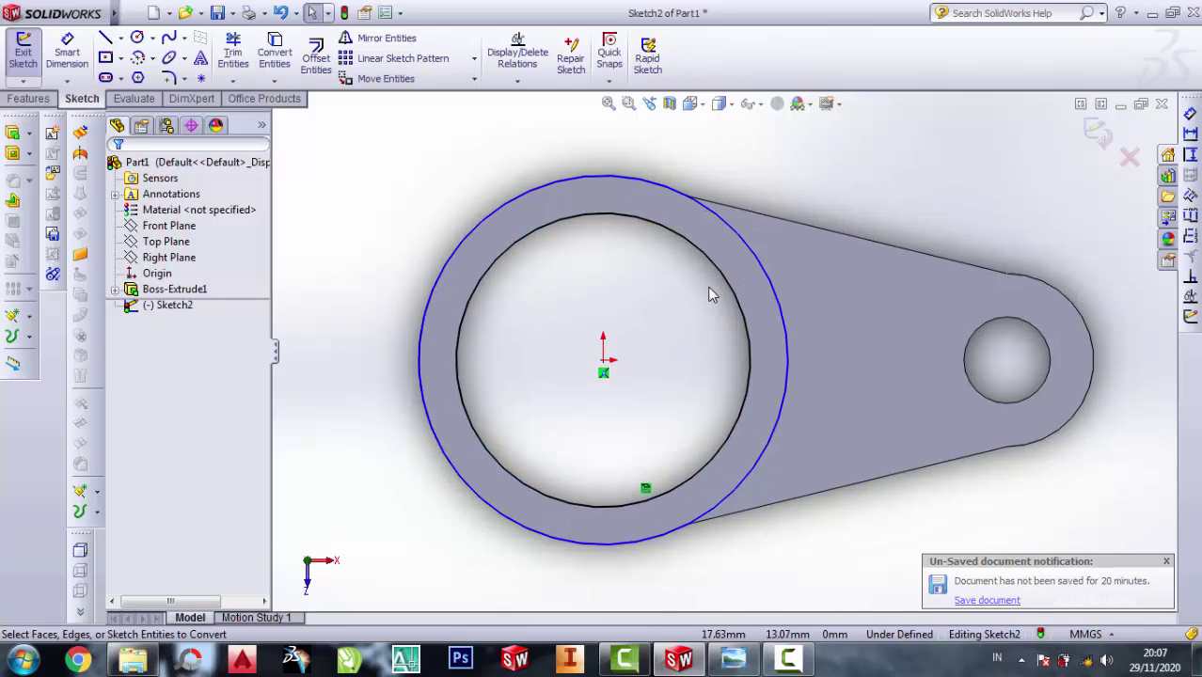
Extrude the Sketch2 ring 20 mm upward as Boss-Extrude2, forming the Ø64 hub
left_click(13, 135)
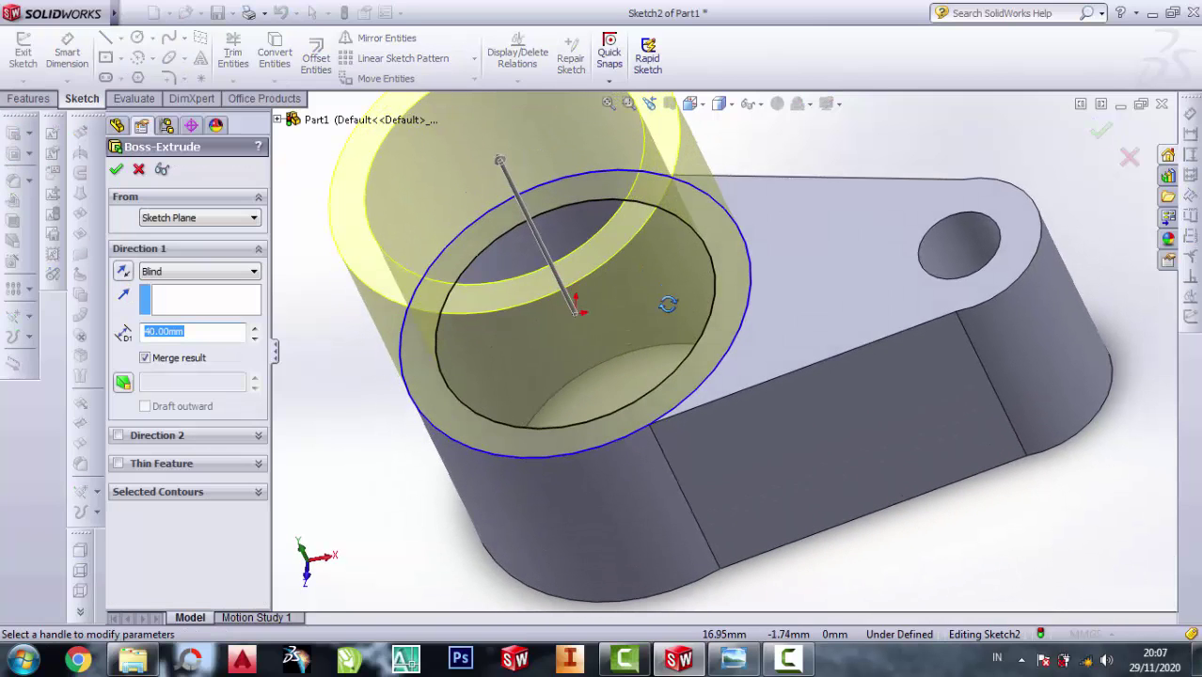
left_click(733, 658)
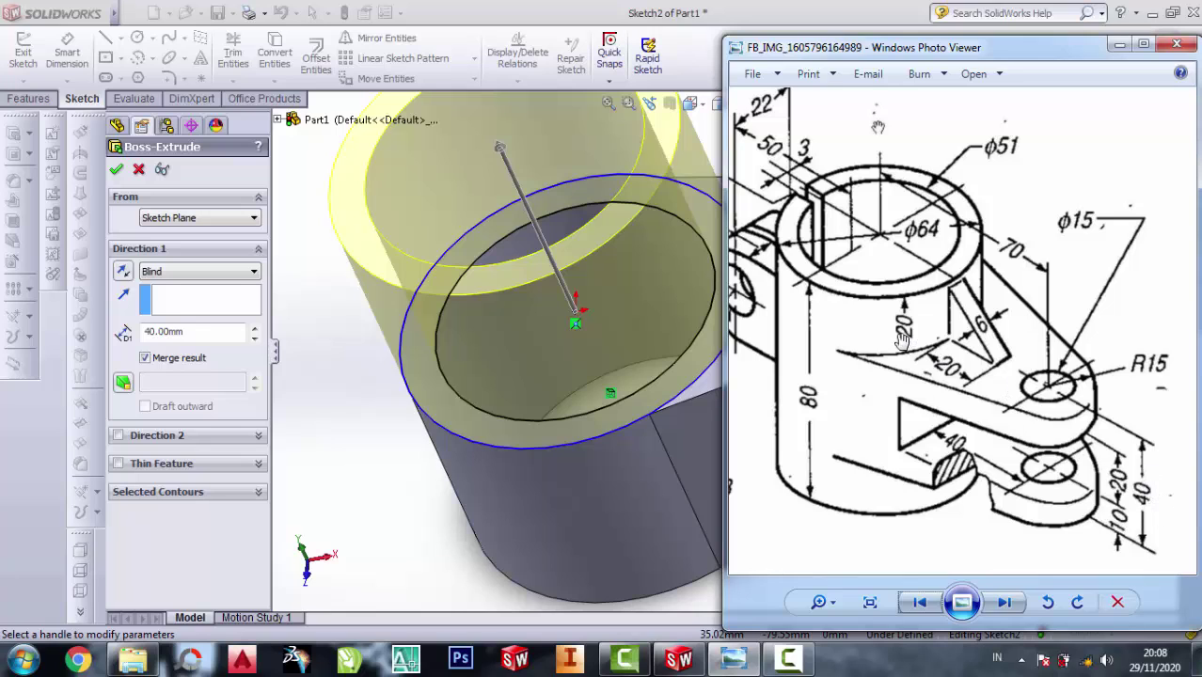
left_click(1118, 46)
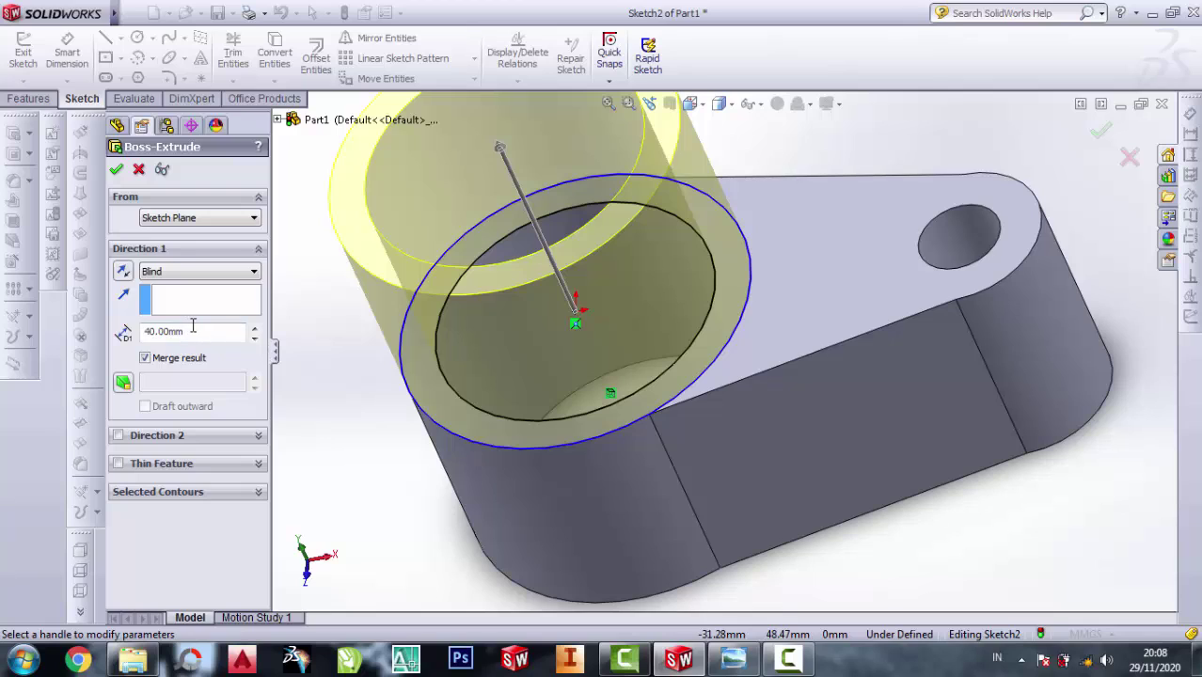
type("20")
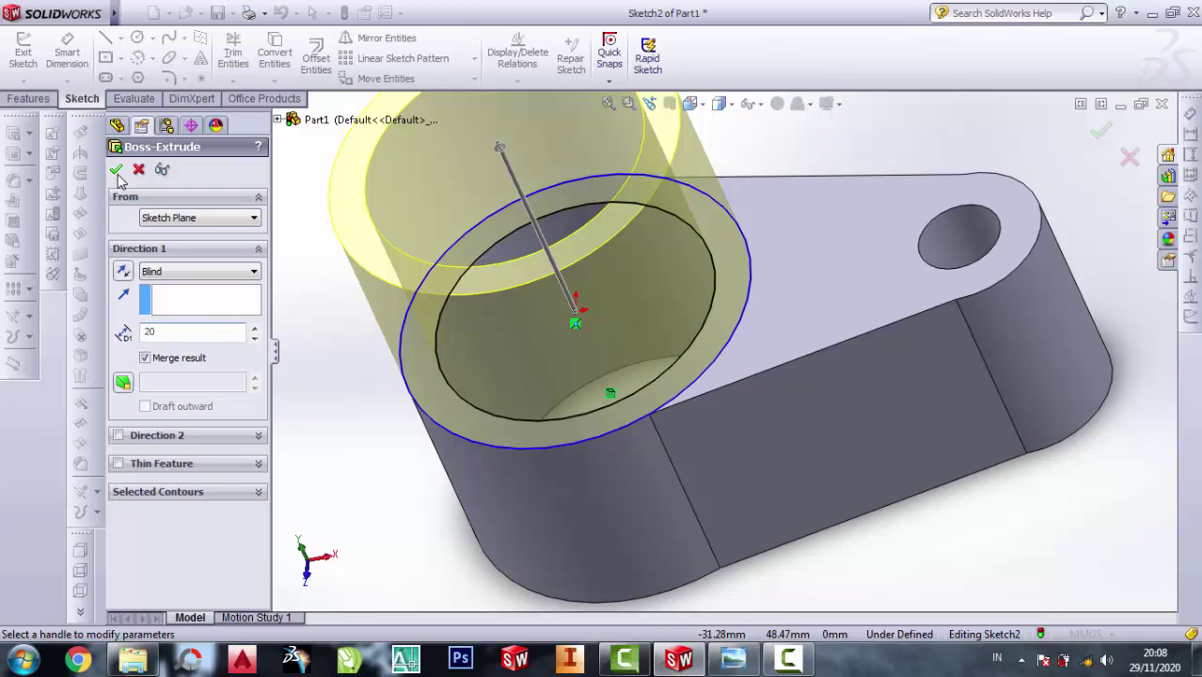
key("Return")
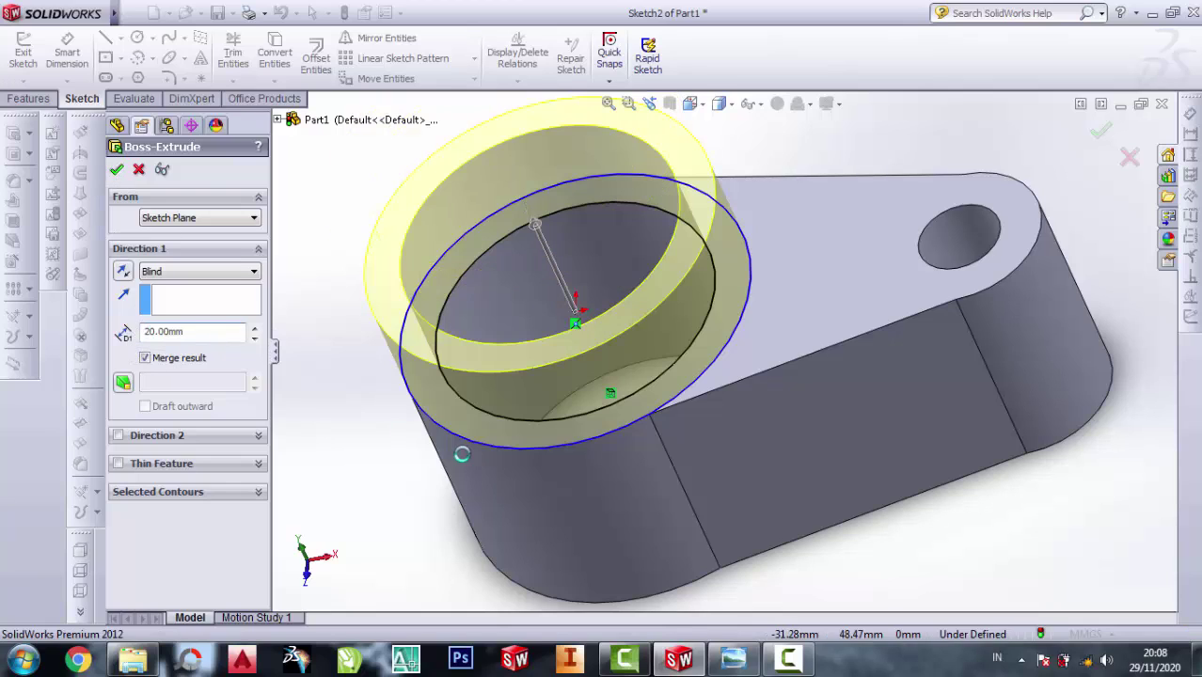
key("Return")
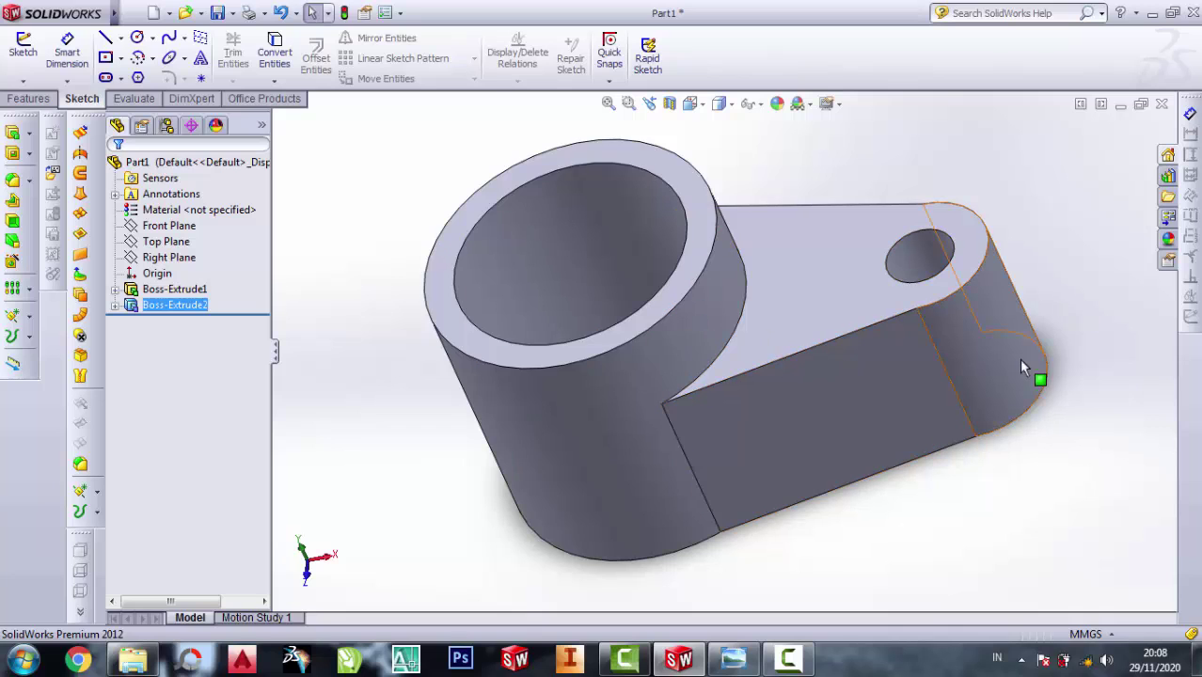
Undo Boss-Extrude2, Sketch2 and Boss-Extrude1 to reopen the dimensioned Sketch1 arm profile
key("ctrl+z")
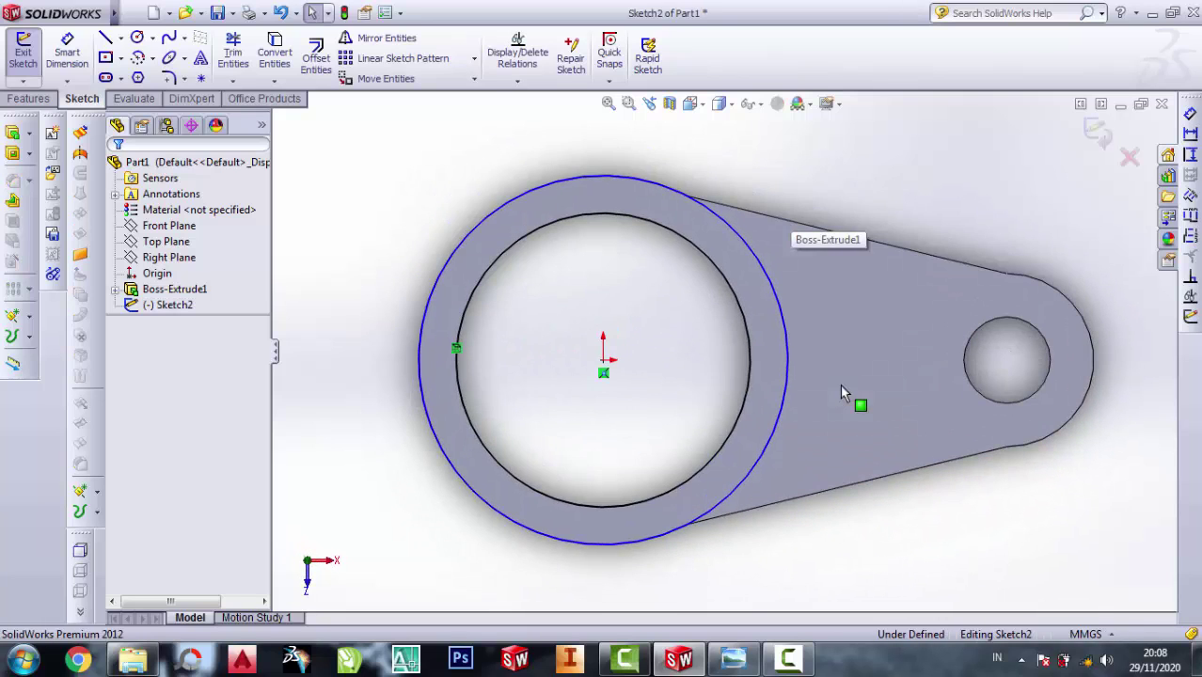
left_click(840, 383)
key("ctrl+z")
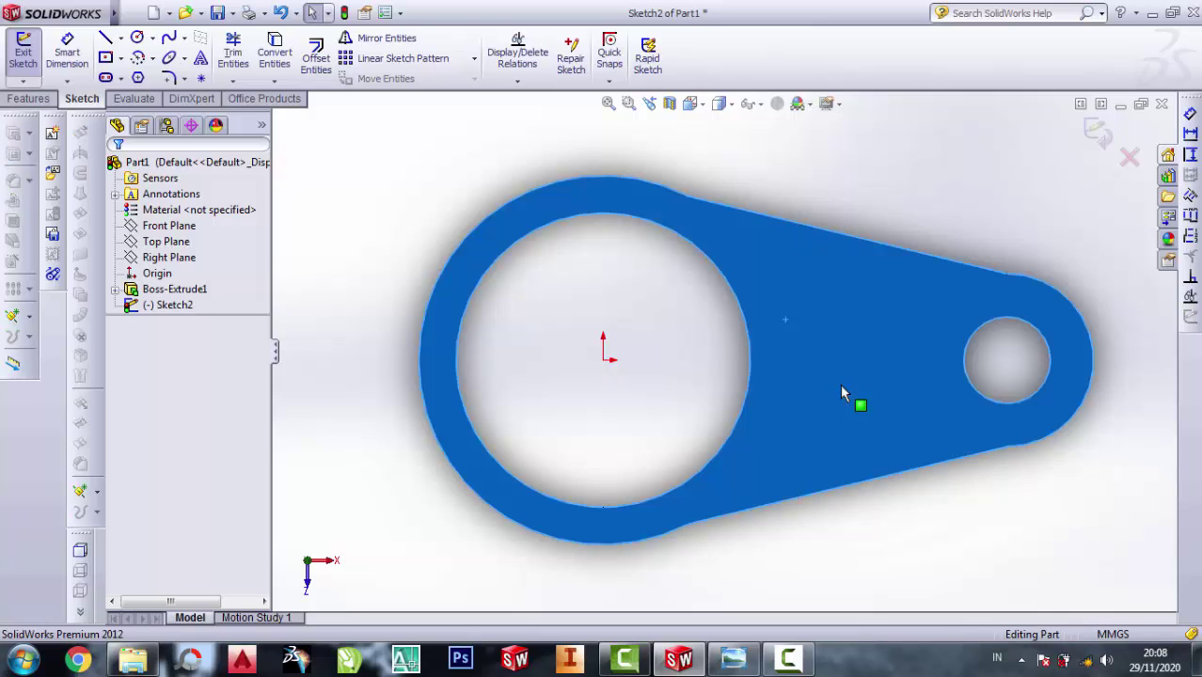
key("ctrl+z")
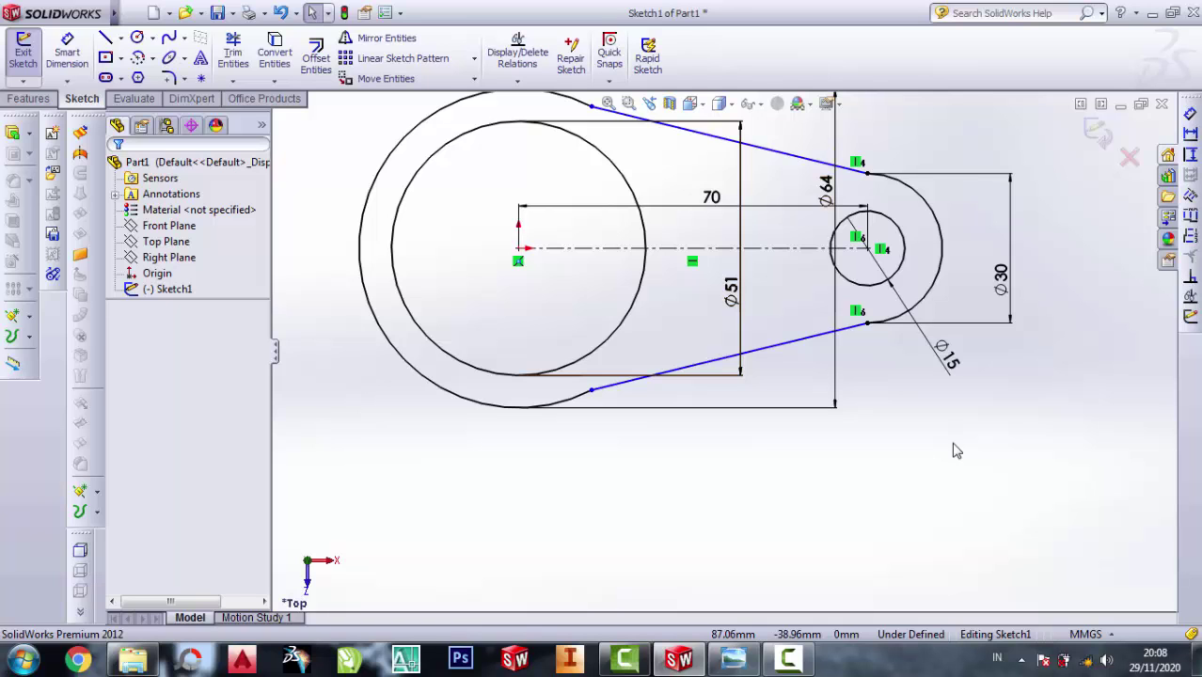
Extrude the arm profile 20 mm in both directions into a 40 mm-thick plate
left_click(13, 132)
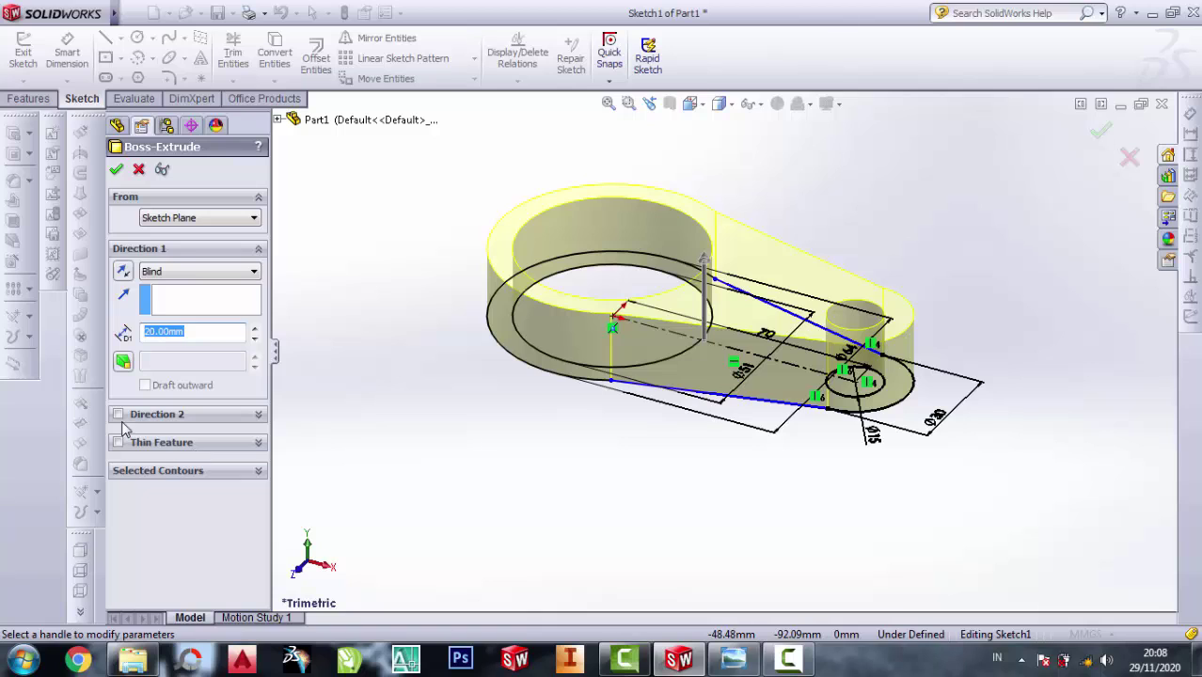
left_click(117, 414)
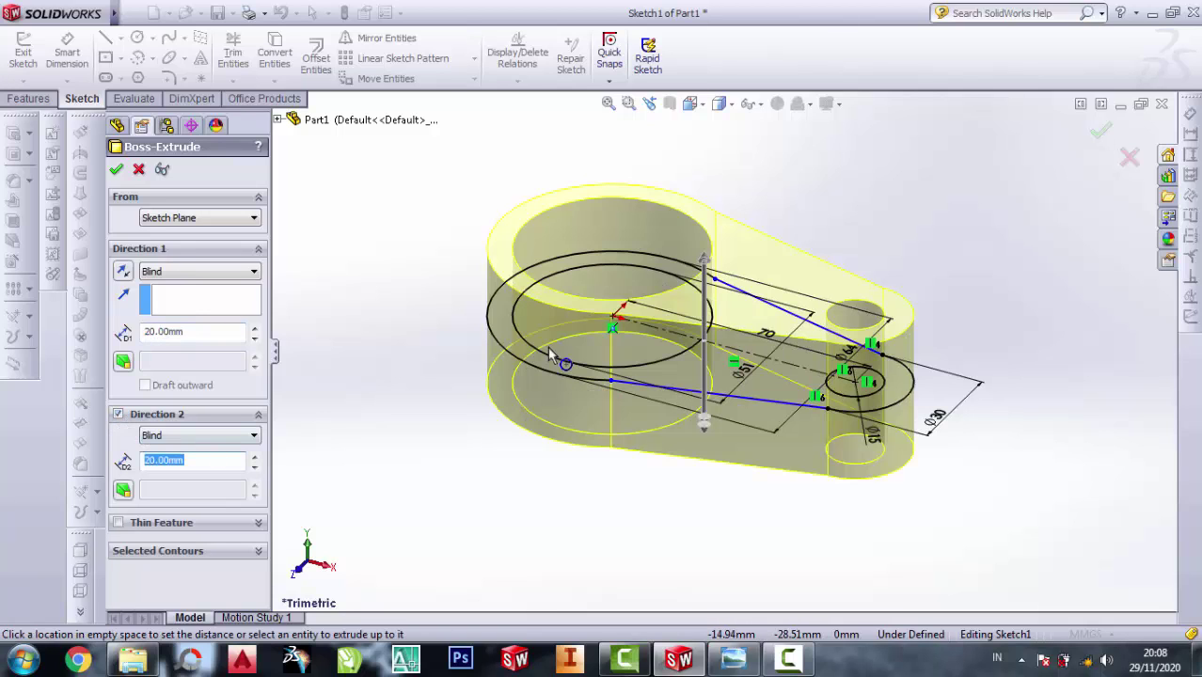
left_click(741, 665)
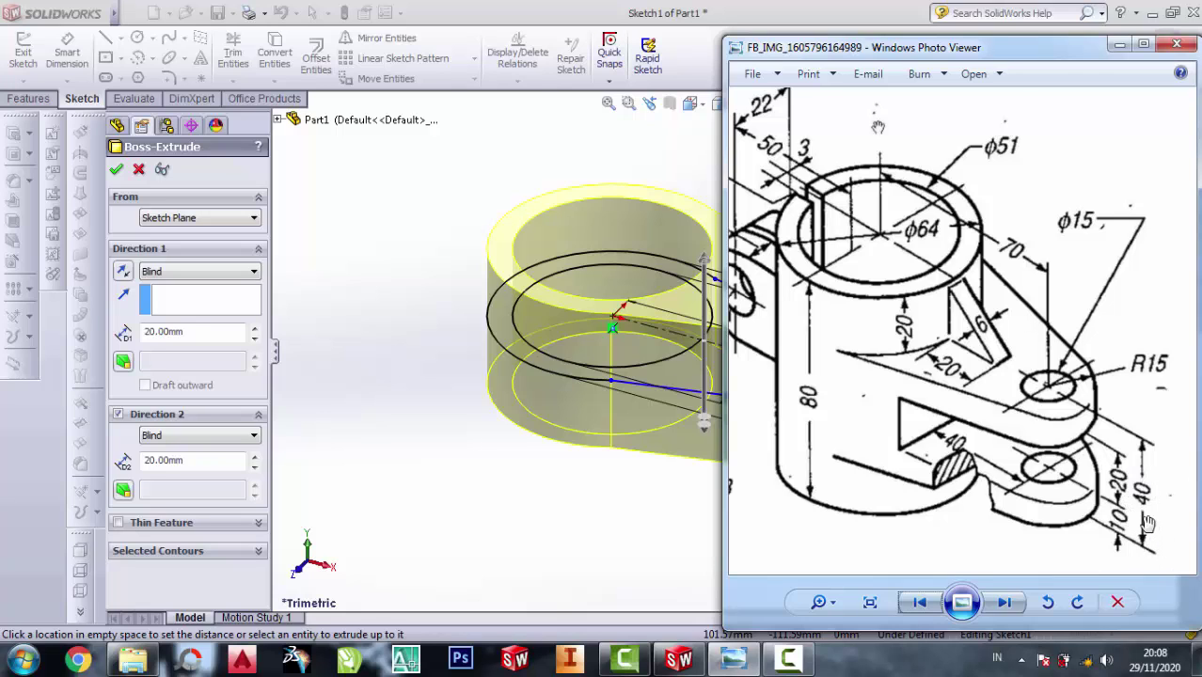
left_click(1117, 47)
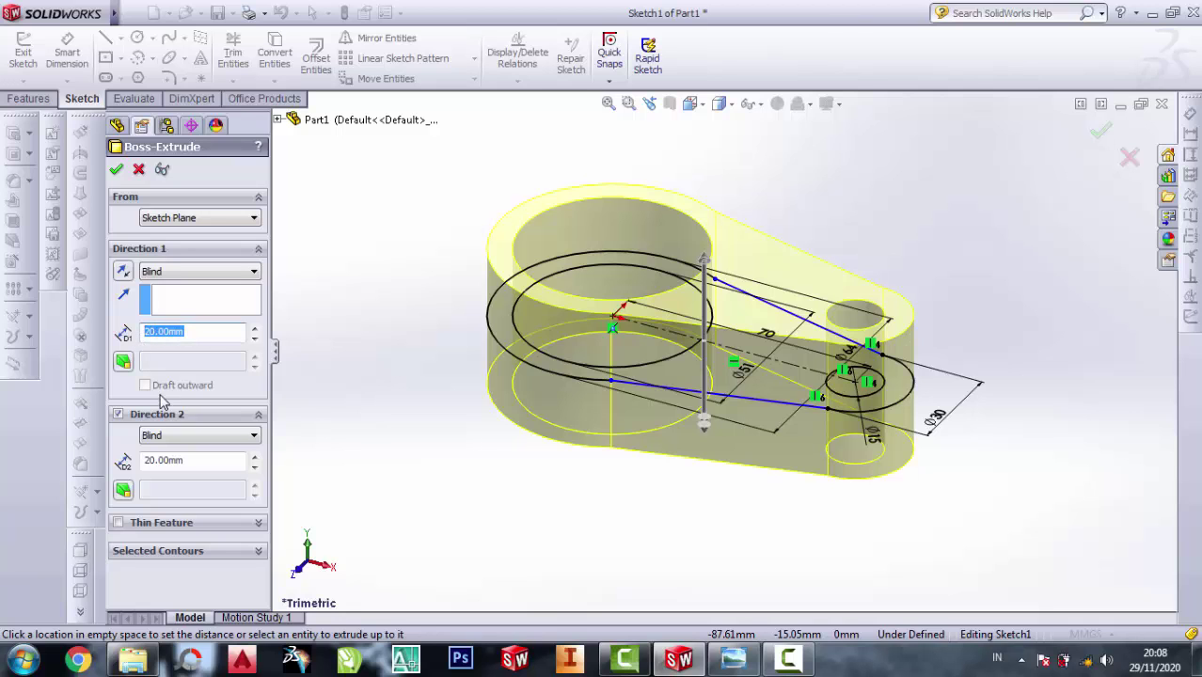
left_click(734, 661)
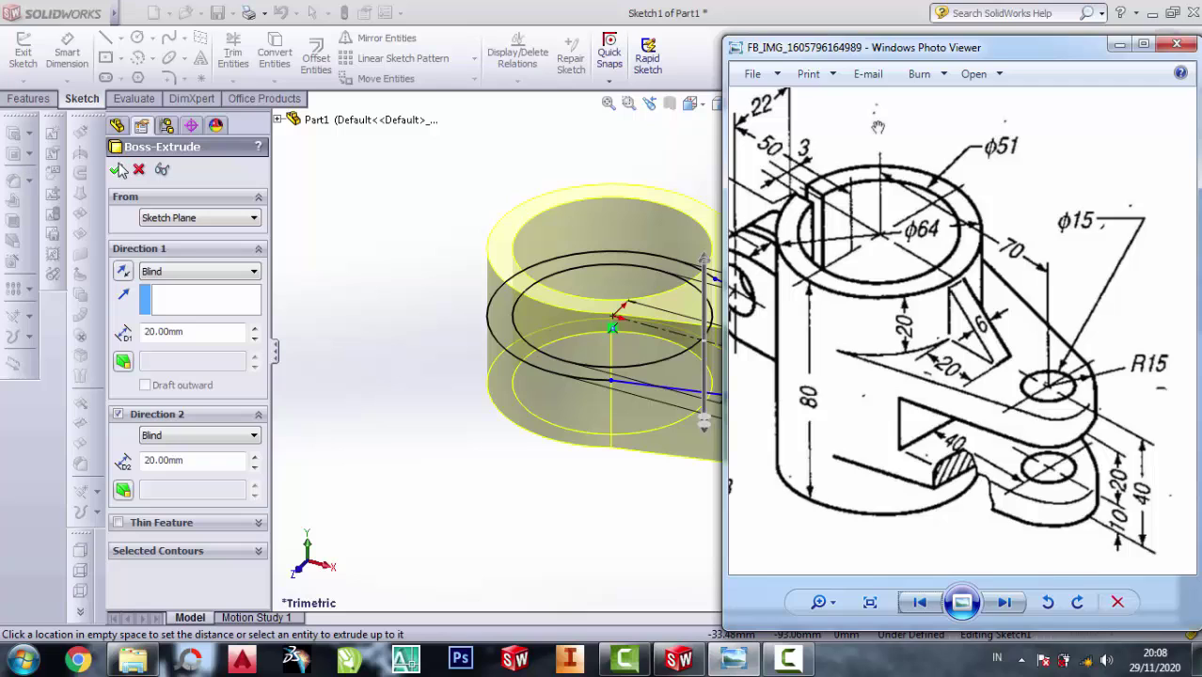
left_click(117, 170)
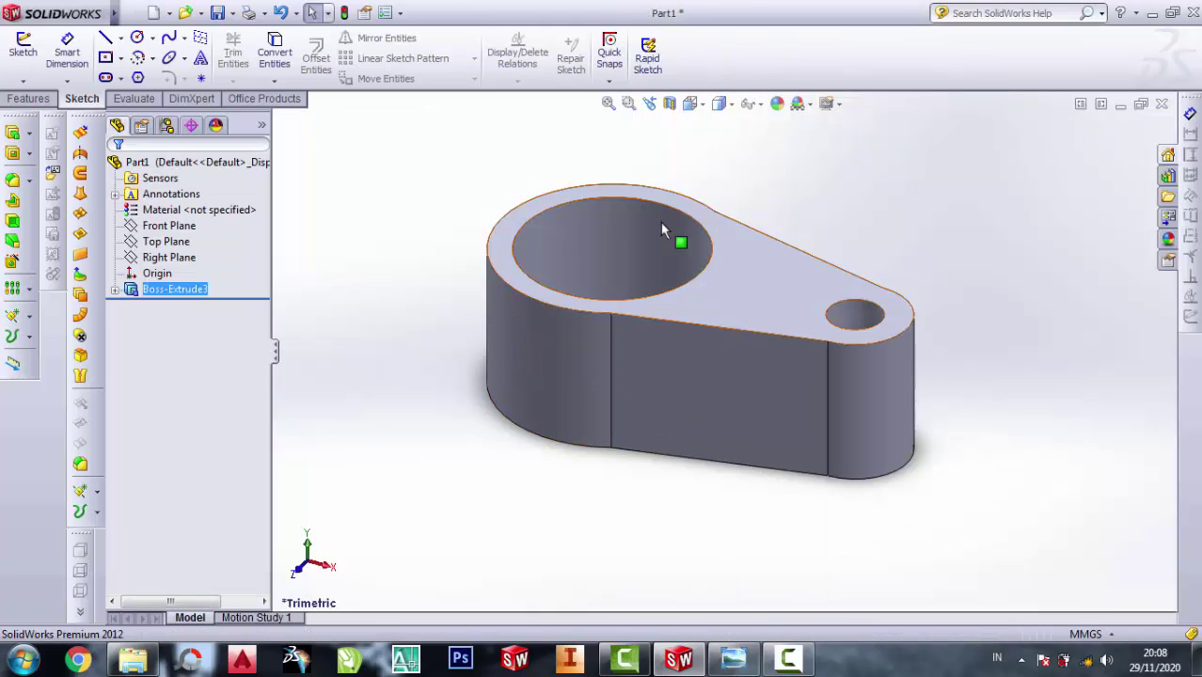
View the plate's top face head-on and sketch a circle centred on the origin
left_click(747, 273)
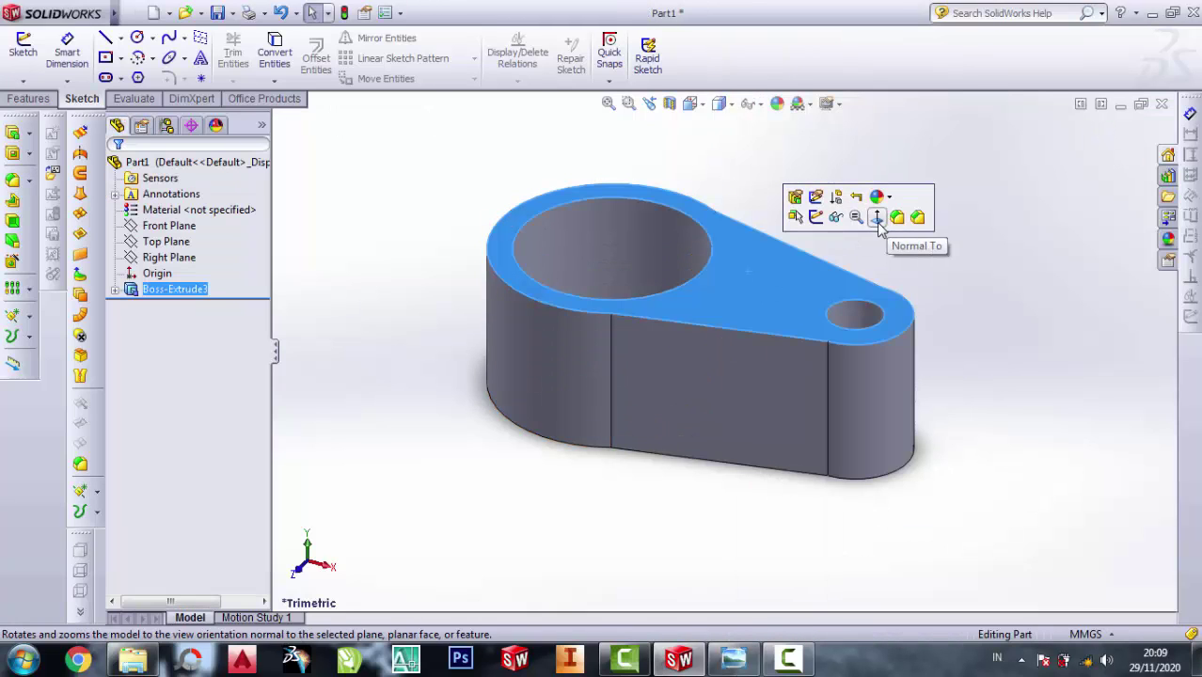
left_click(877, 219)
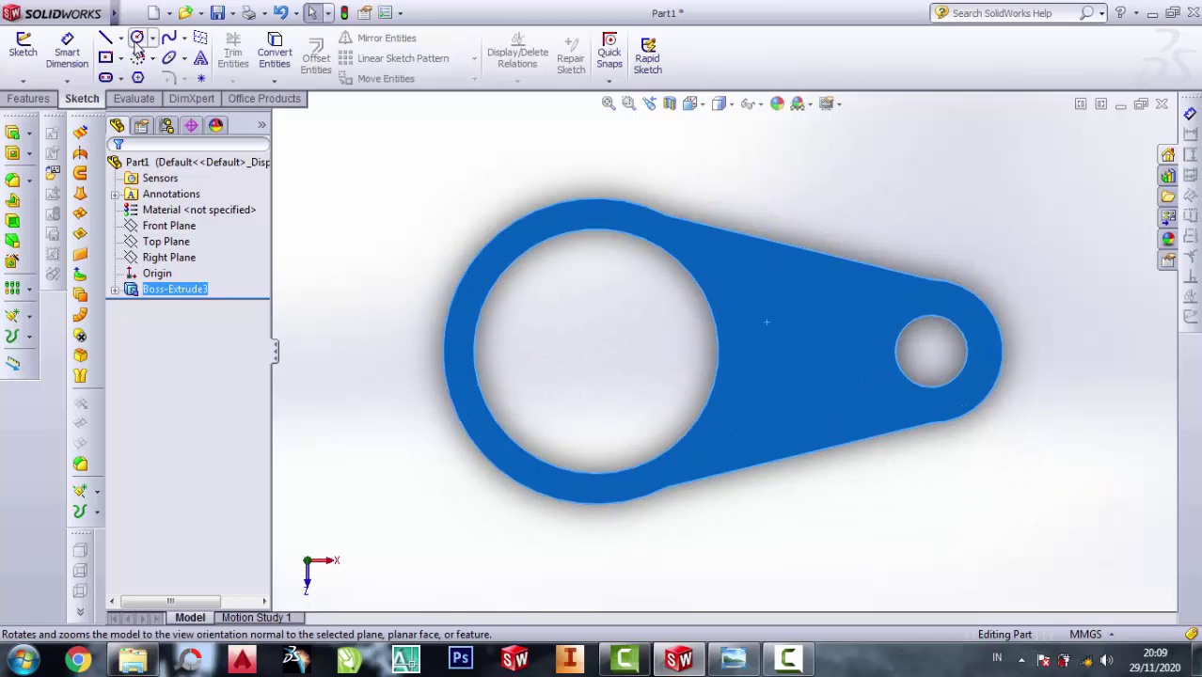
left_click(138, 38)
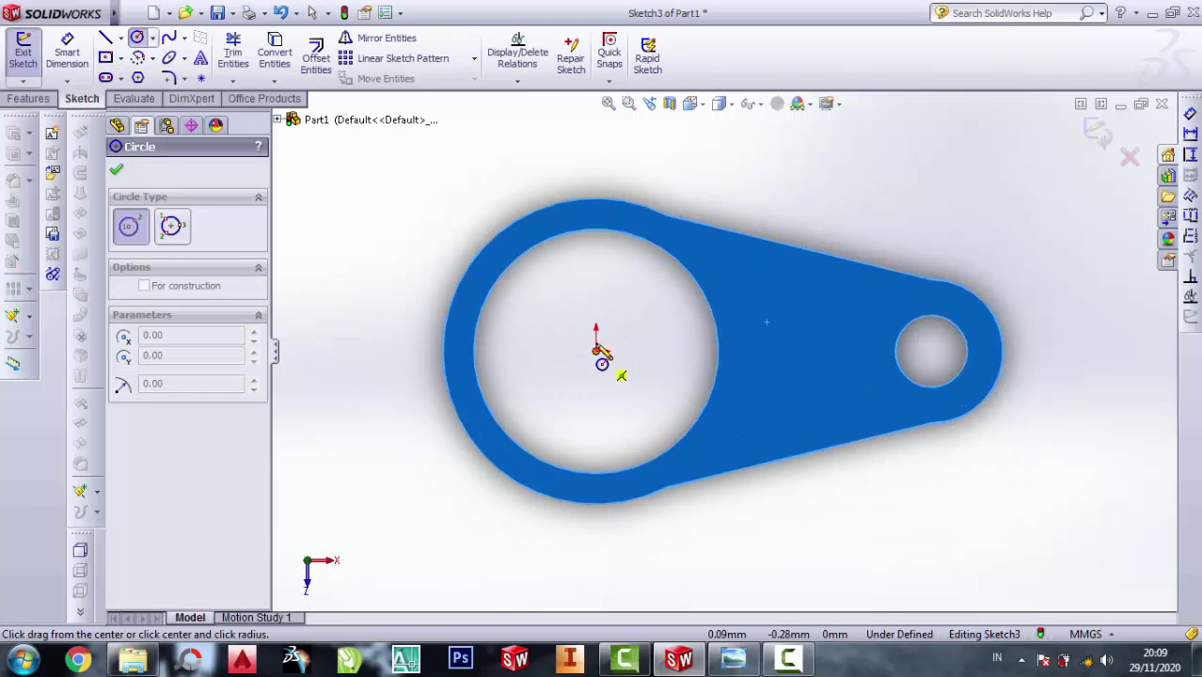
left_click(596, 351)
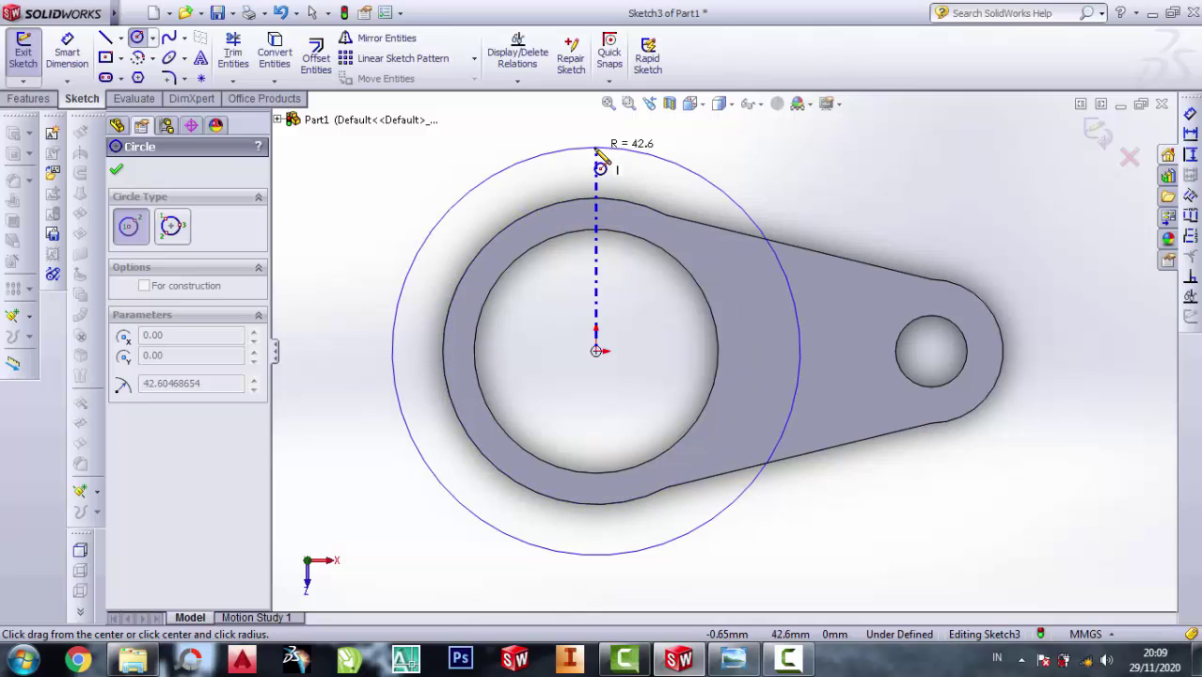
left_click(596, 147)
Dimension the new circle to a 64 mm diameter
left_click(81, 54)
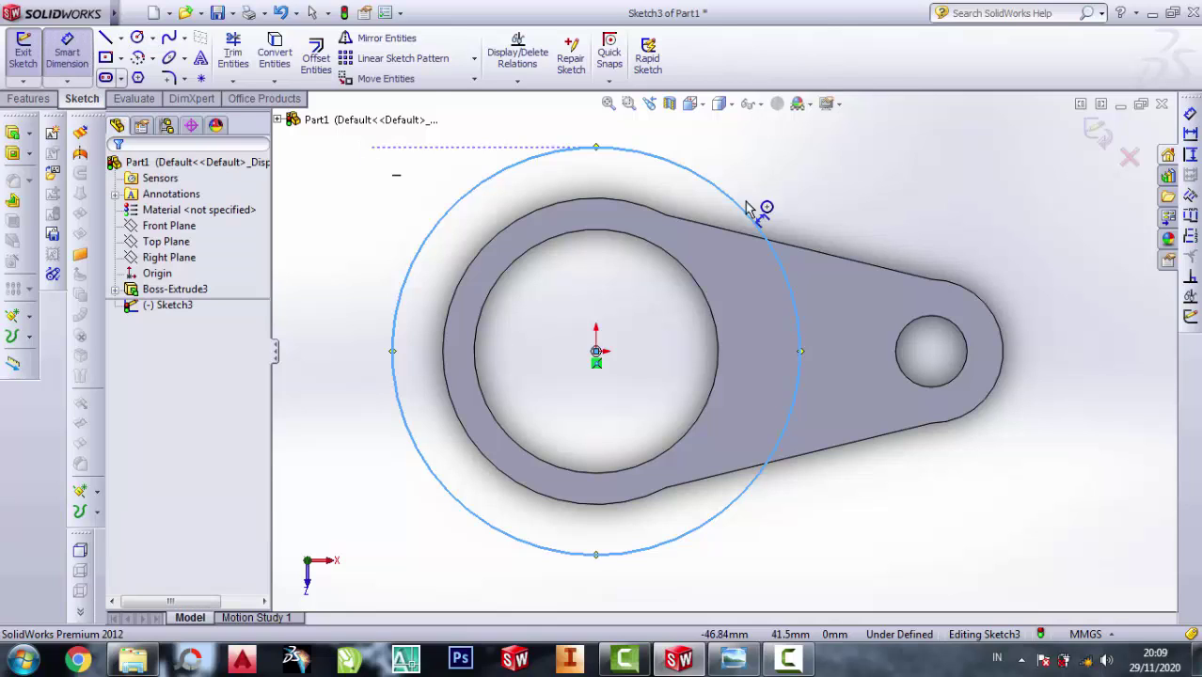
left_click(747, 220)
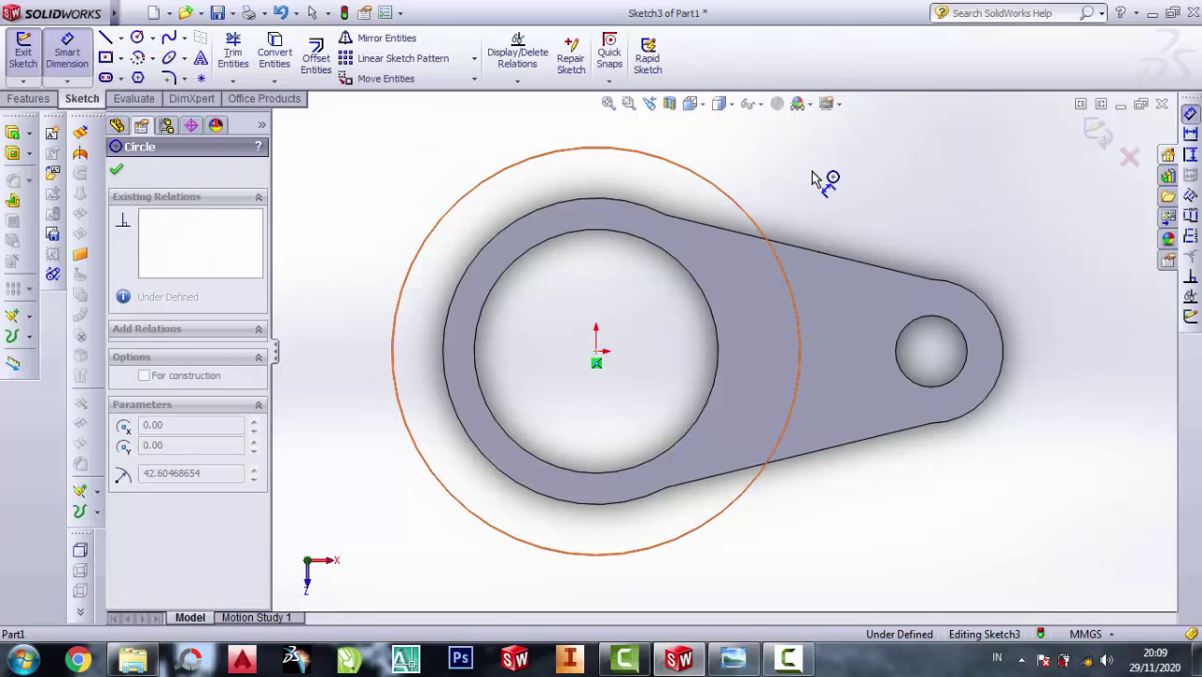
left_click(842, 167)
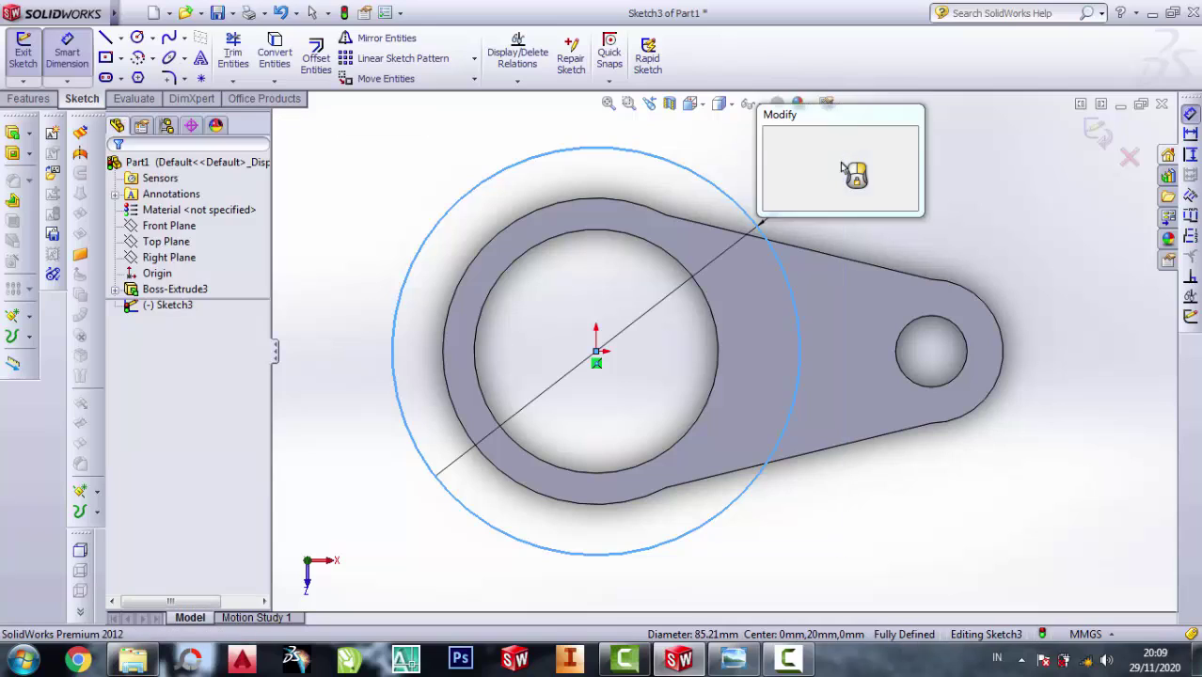
type("64")
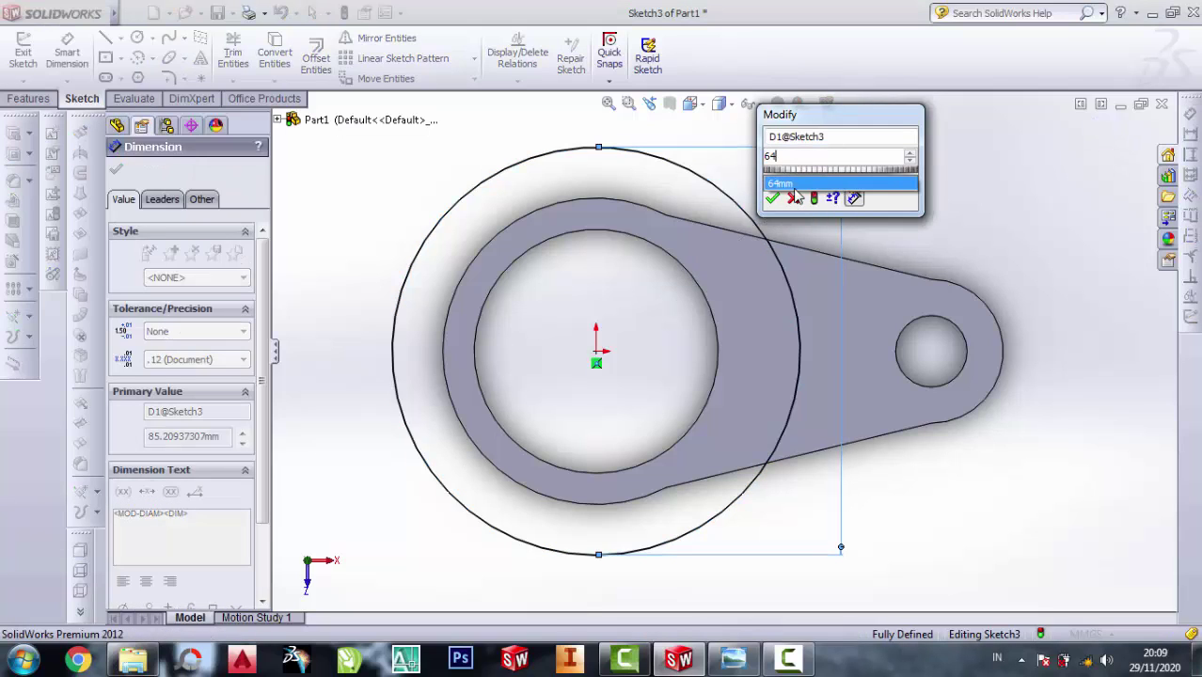
left_click(793, 184)
left_click(772, 198)
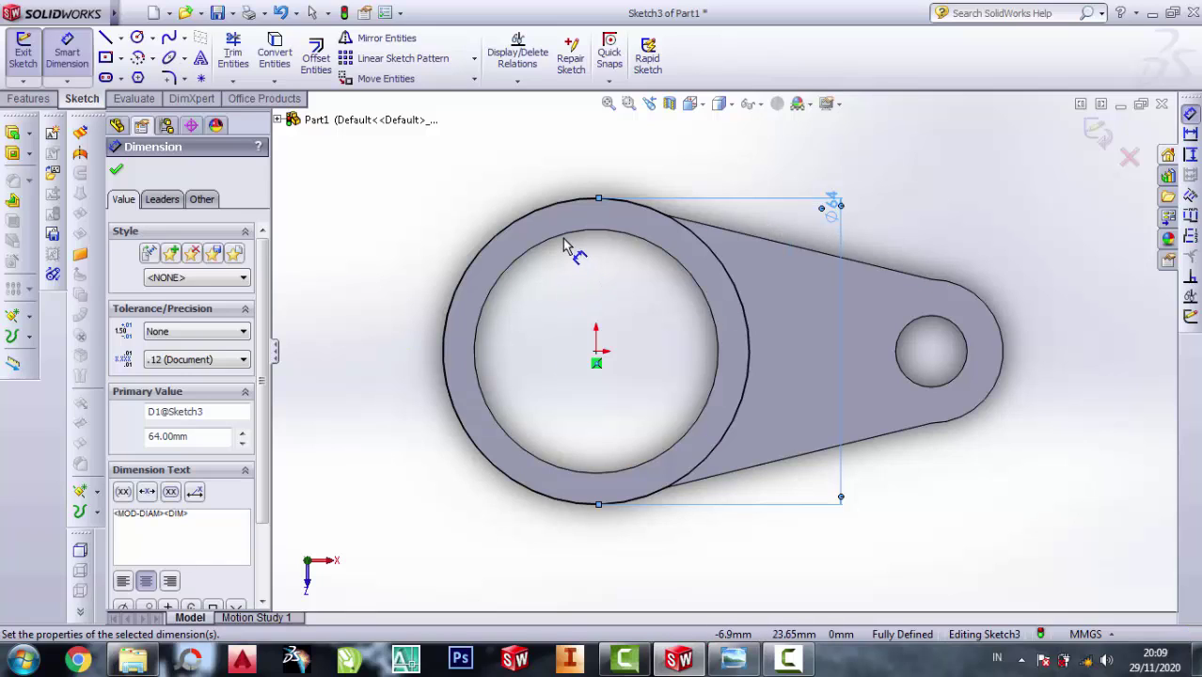
key("Escape")
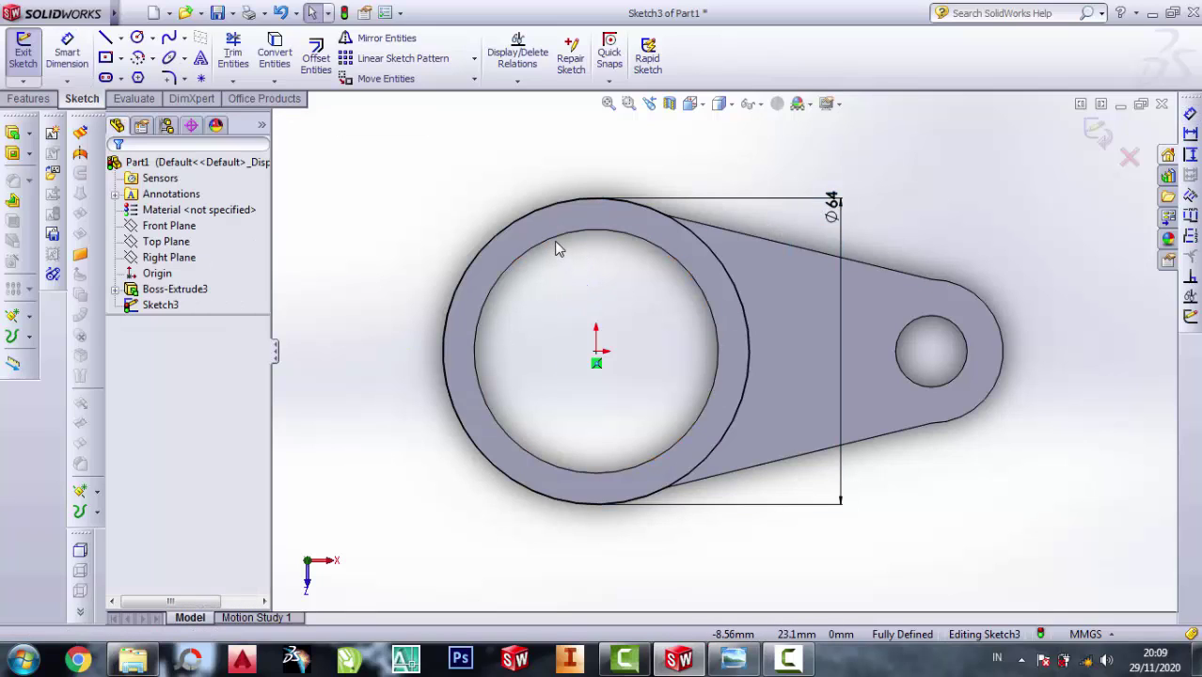
Convert the inner Ø51 bore edge into Sketch3
left_click(555, 243)
left_click(274, 51)
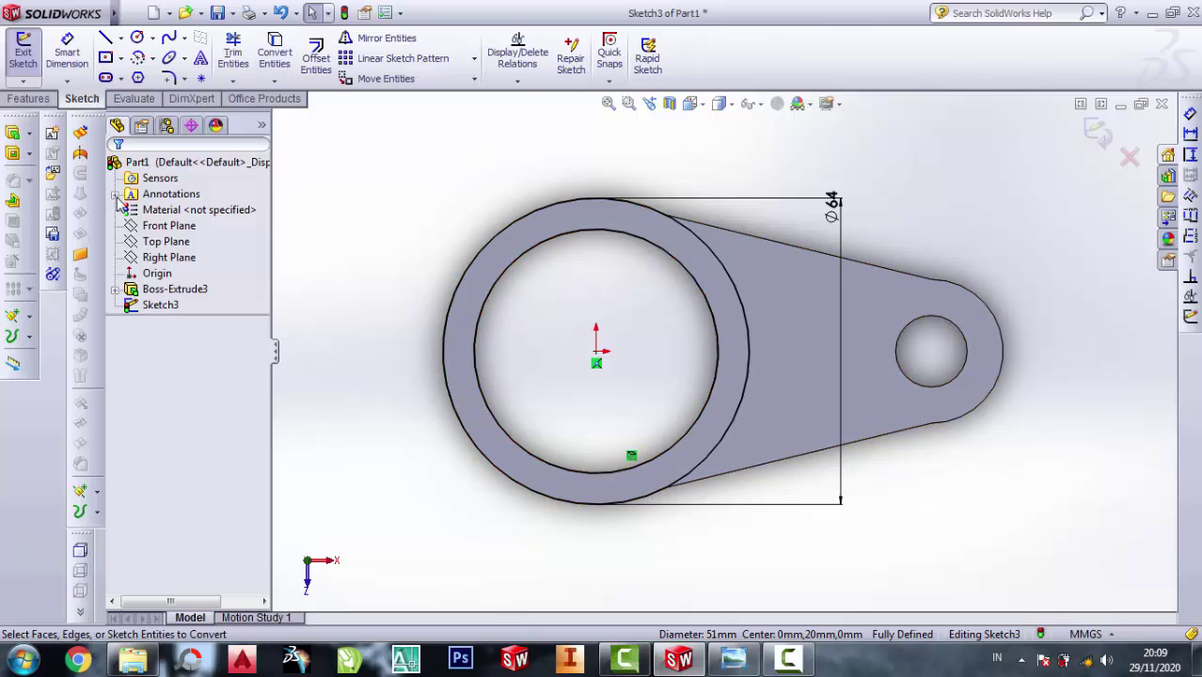
left_click(13, 152)
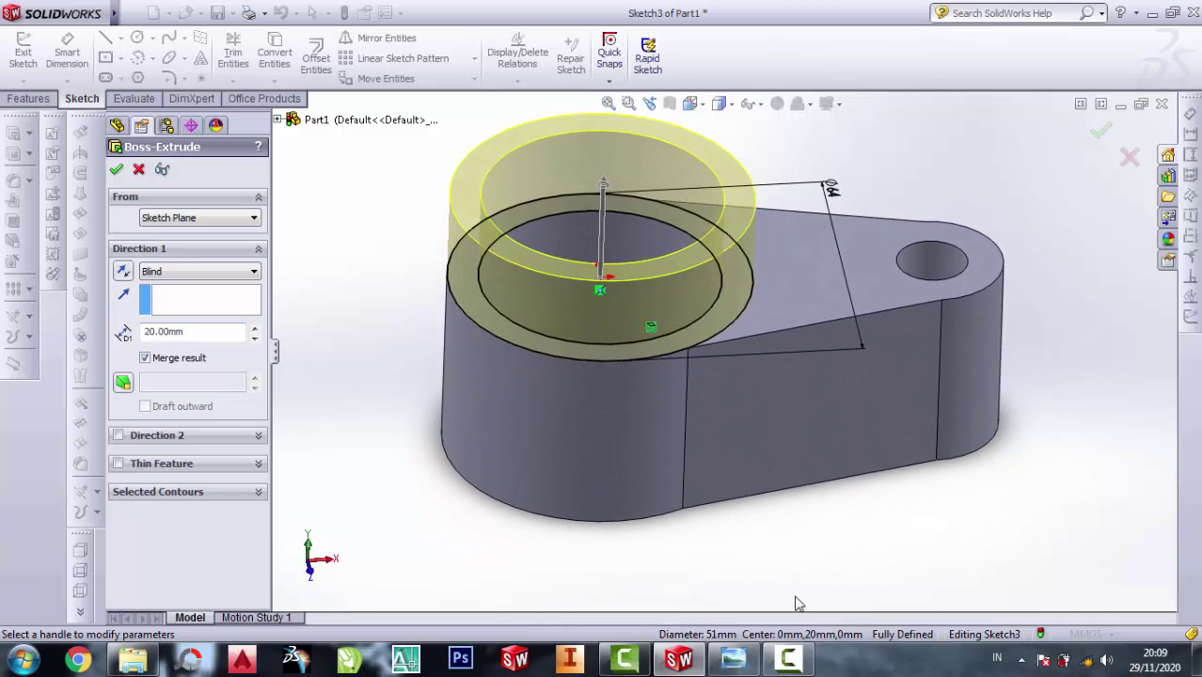
Extrude the ring sketch 20 mm upward as Boss-Extrude4 and orbit to inspect the collar
left_click(735, 658)
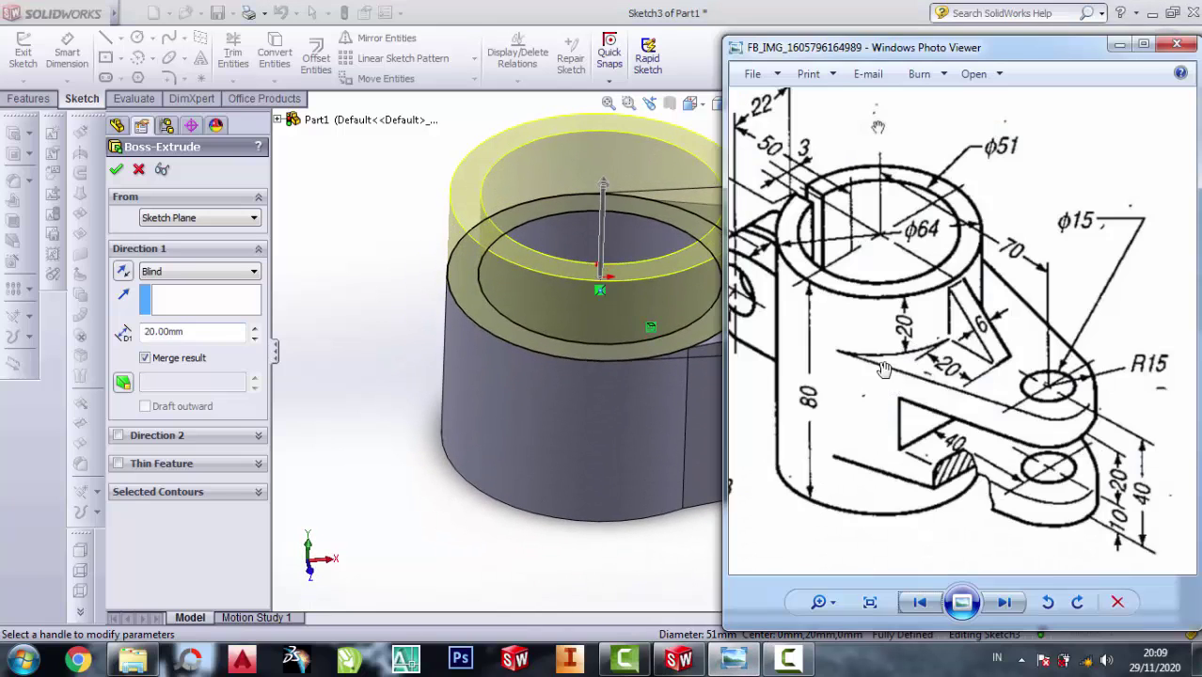
left_click(116, 171)
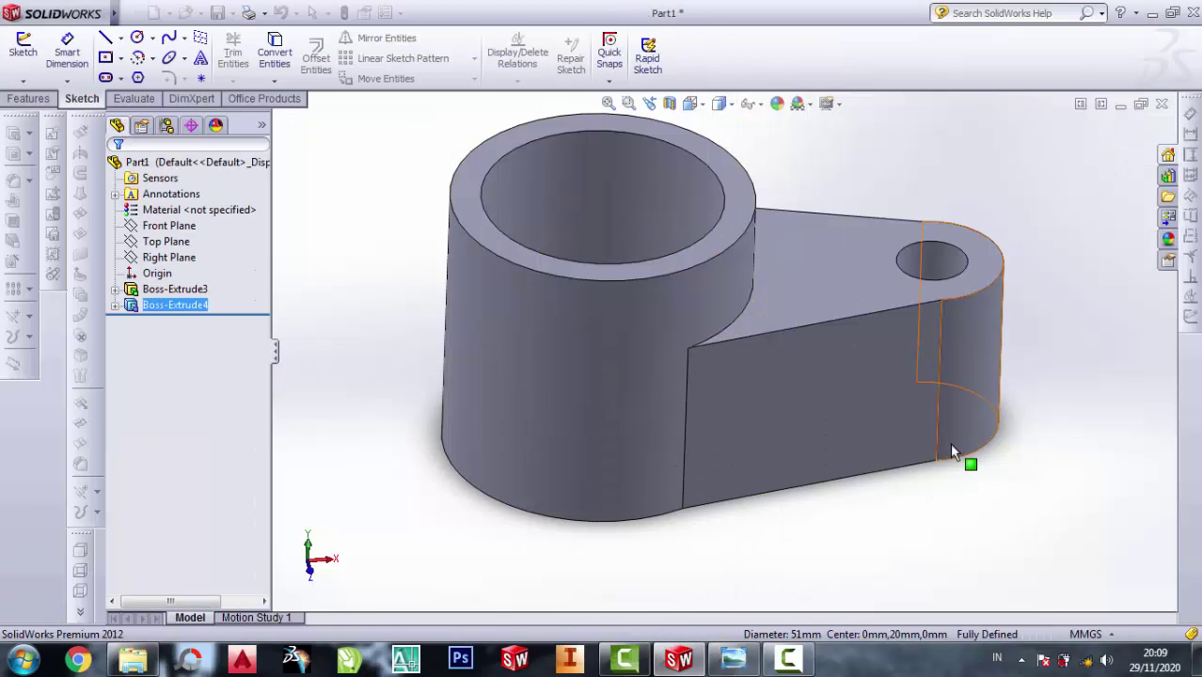
middle_click_drag(1033, 462, 997, 456)
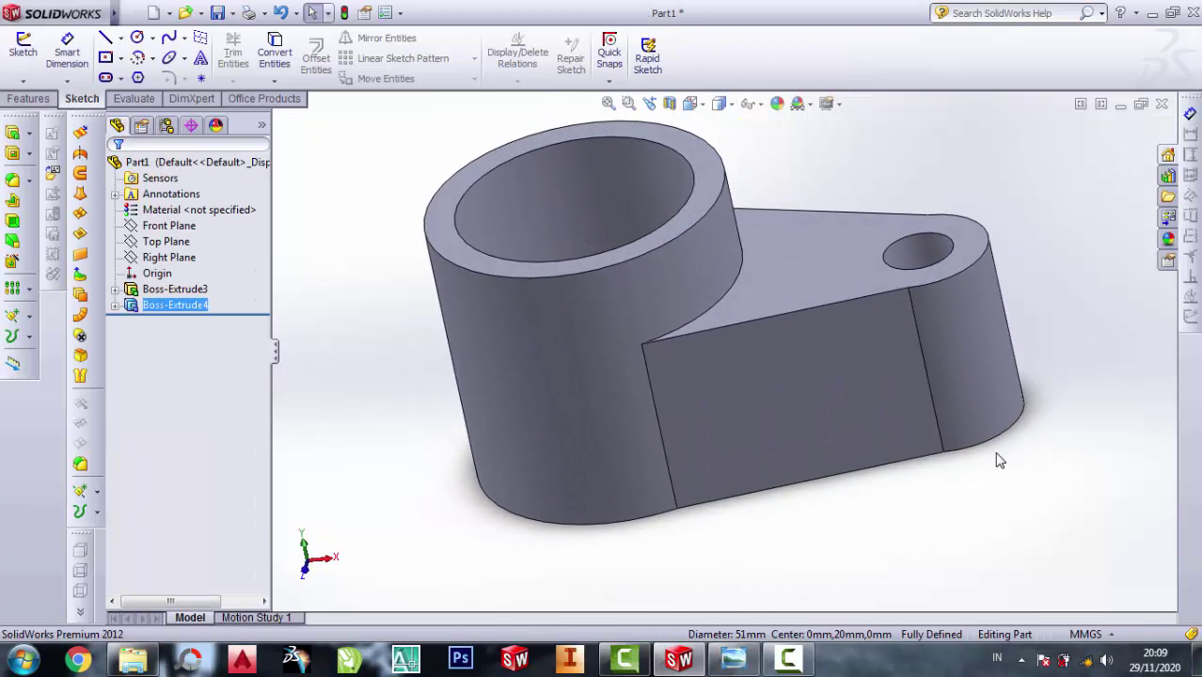
Mirror Boss-Extrude4 across the Top Plane so the collar also extends below the plate
left_click(167, 243)
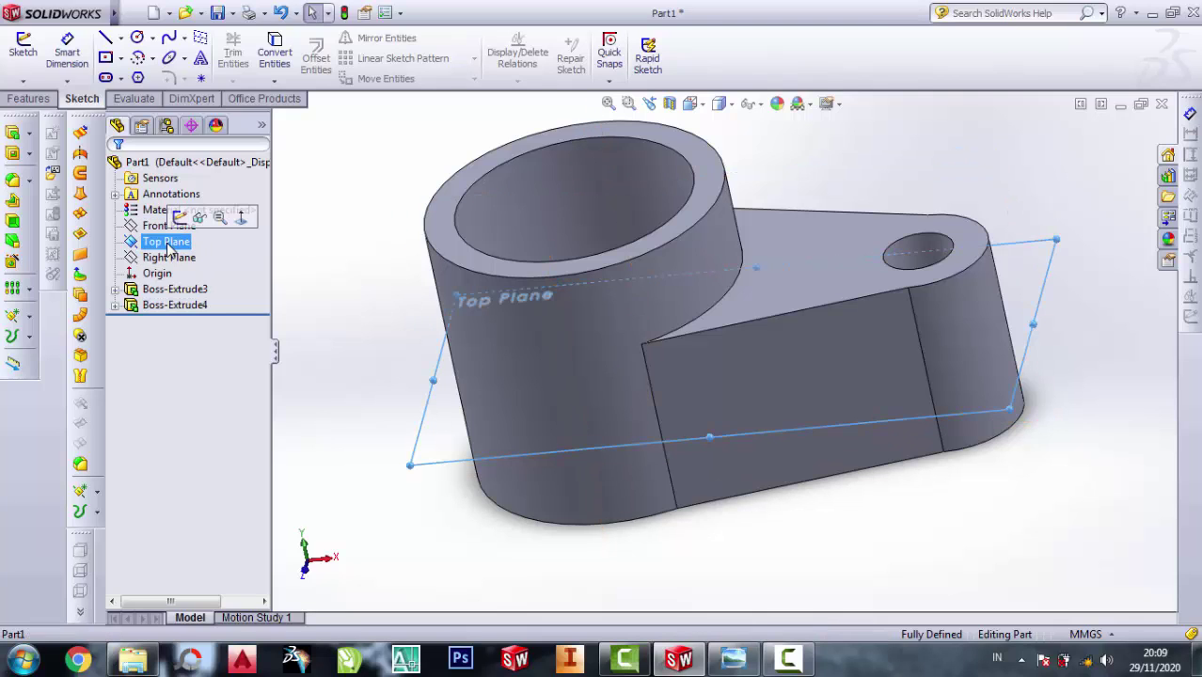
left_click(29, 99)
left_click(608, 79)
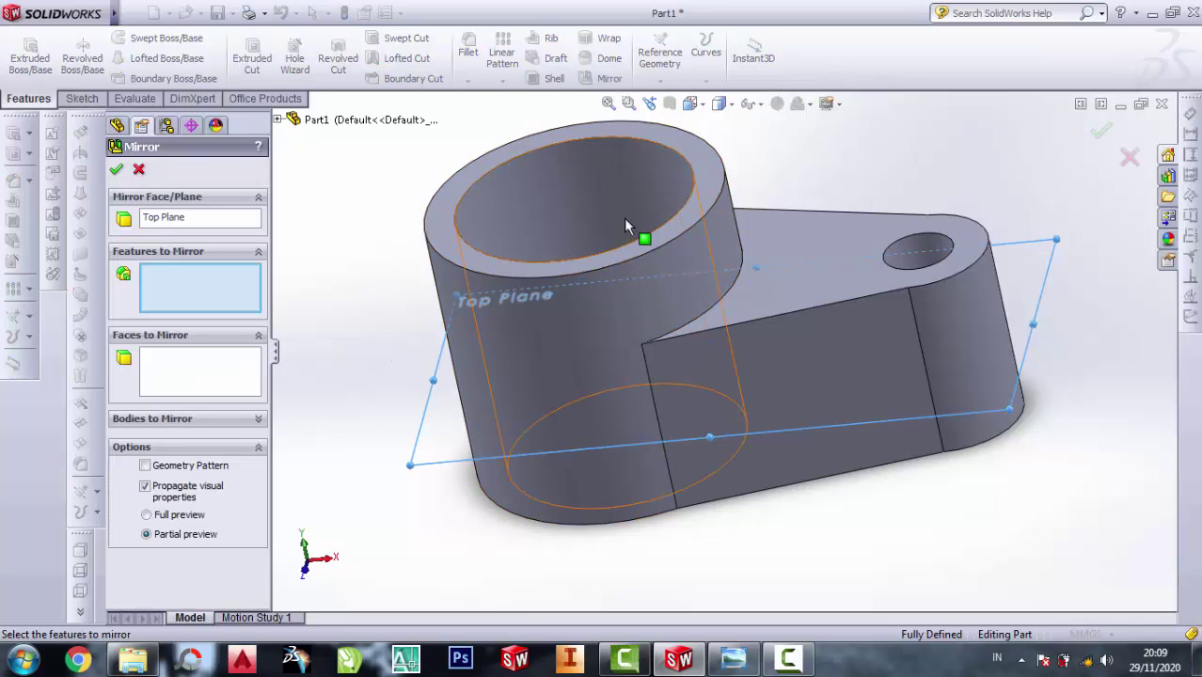
left_click(705, 197)
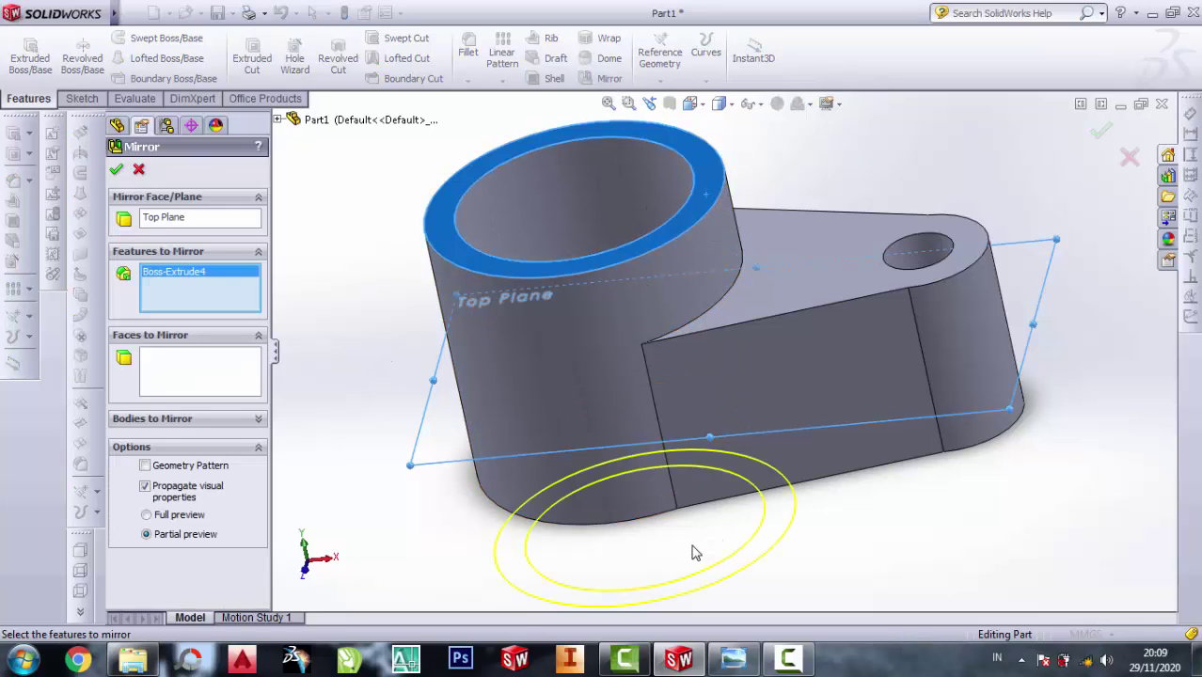
left_click(117, 170)
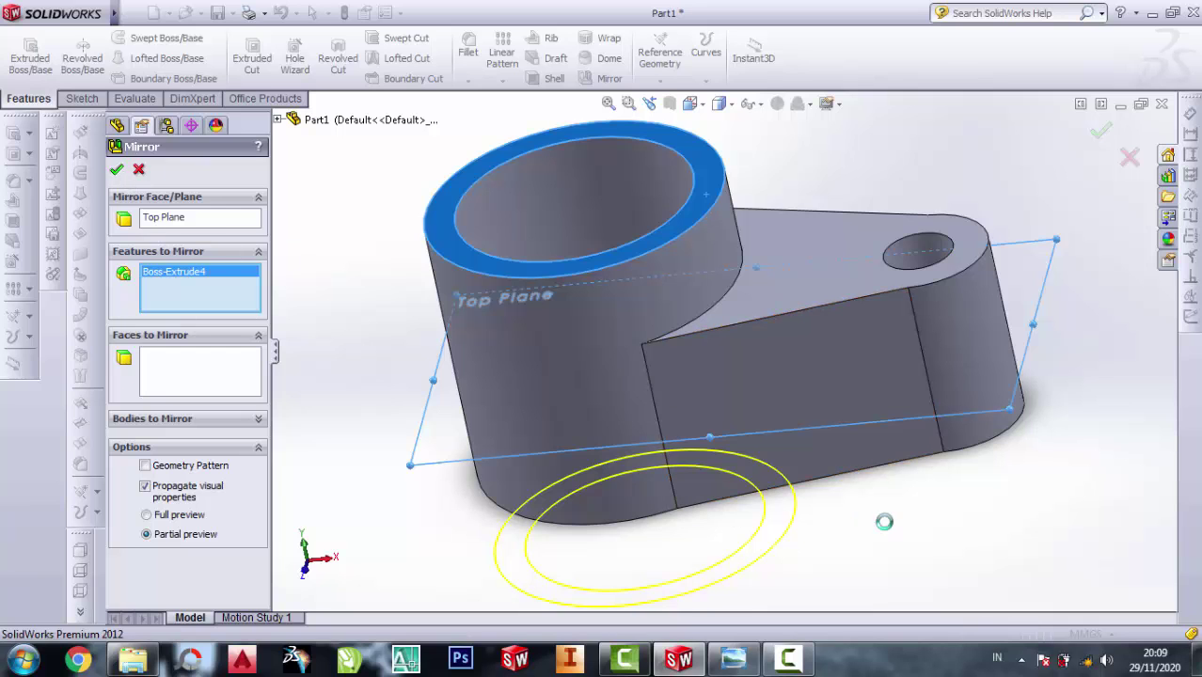
mouse_move(963, 461)
middle_mouse_down()
mouse_move(946, 454)
mouse_move(959, 498)
middle_mouse_up()
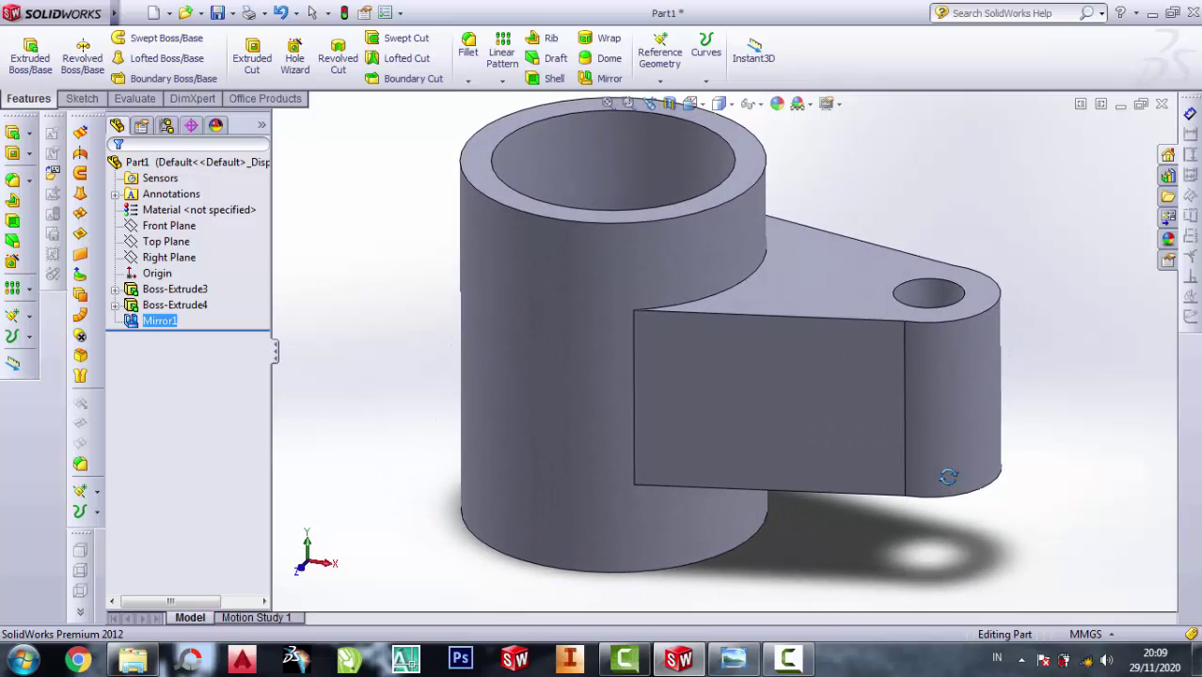
Select the arm's flat Boss-Extrude3 side face and view it normal, checking the reference drawing
left_click(742, 662)
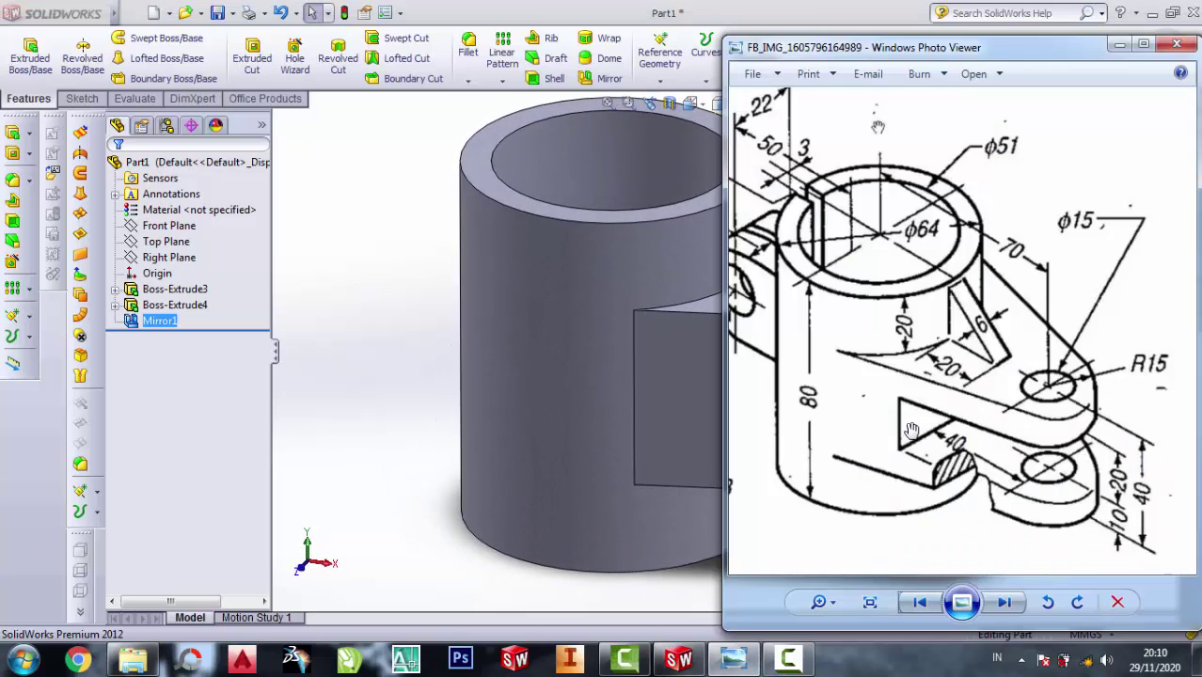
left_click(350, 355)
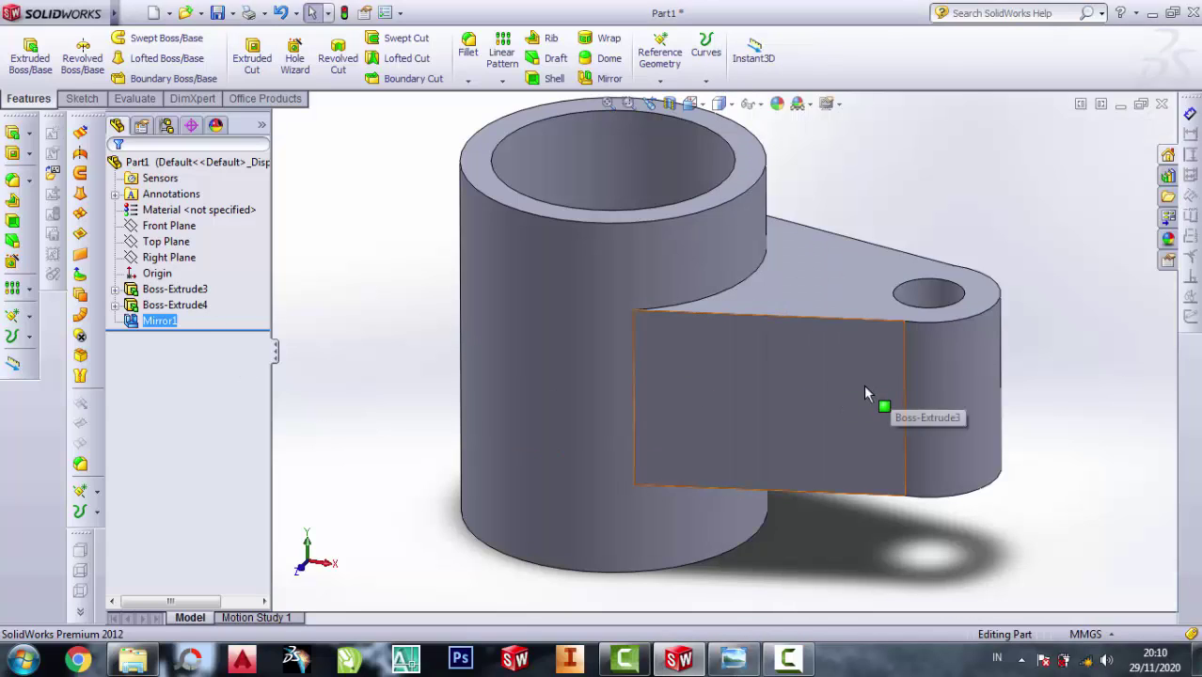
left_click(863, 384)
left_click(1004, 341)
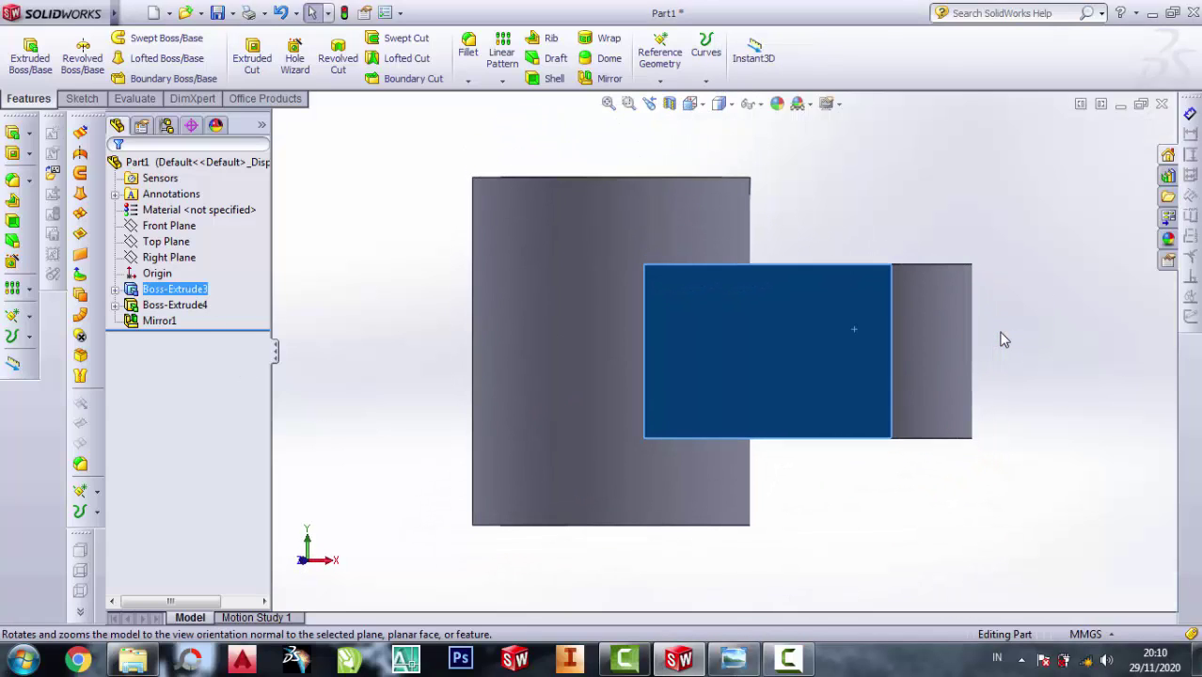
left_click(762, 658)
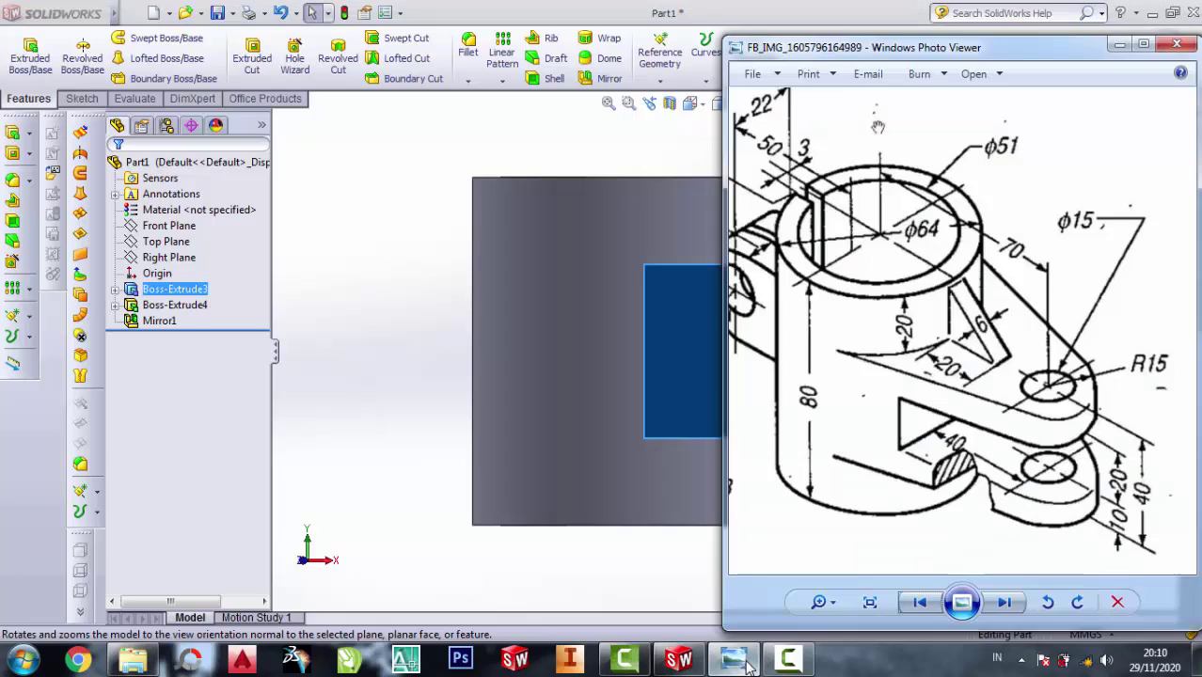
left_click(1114, 45)
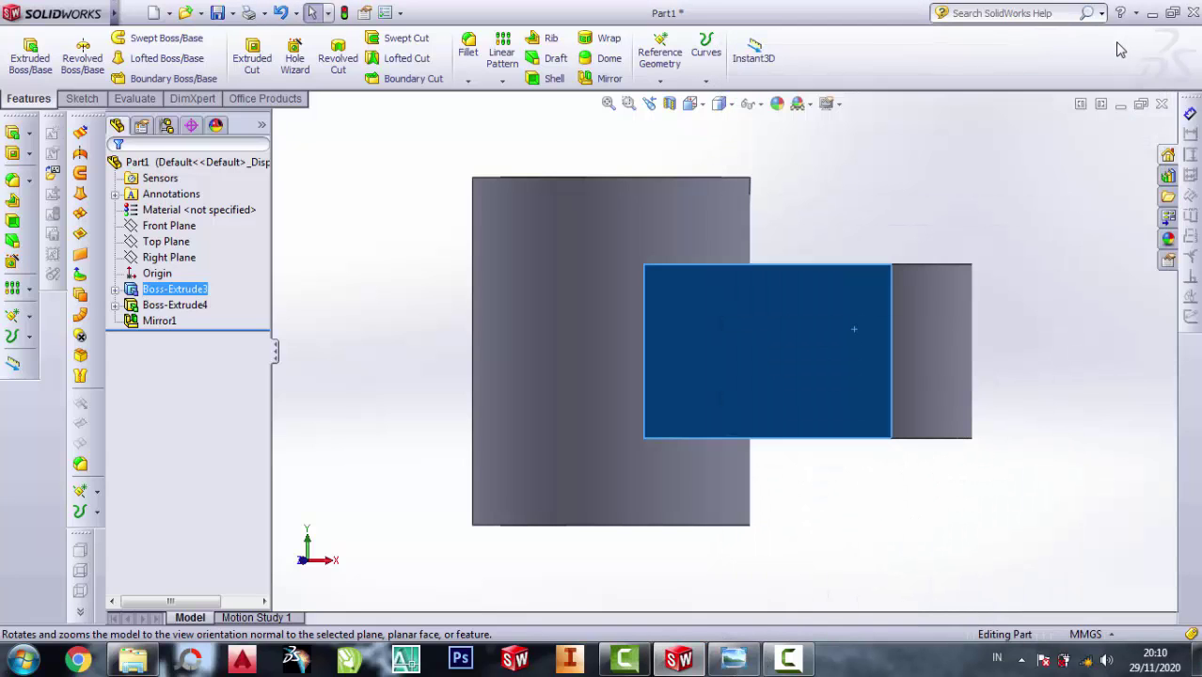
left_click(81, 99)
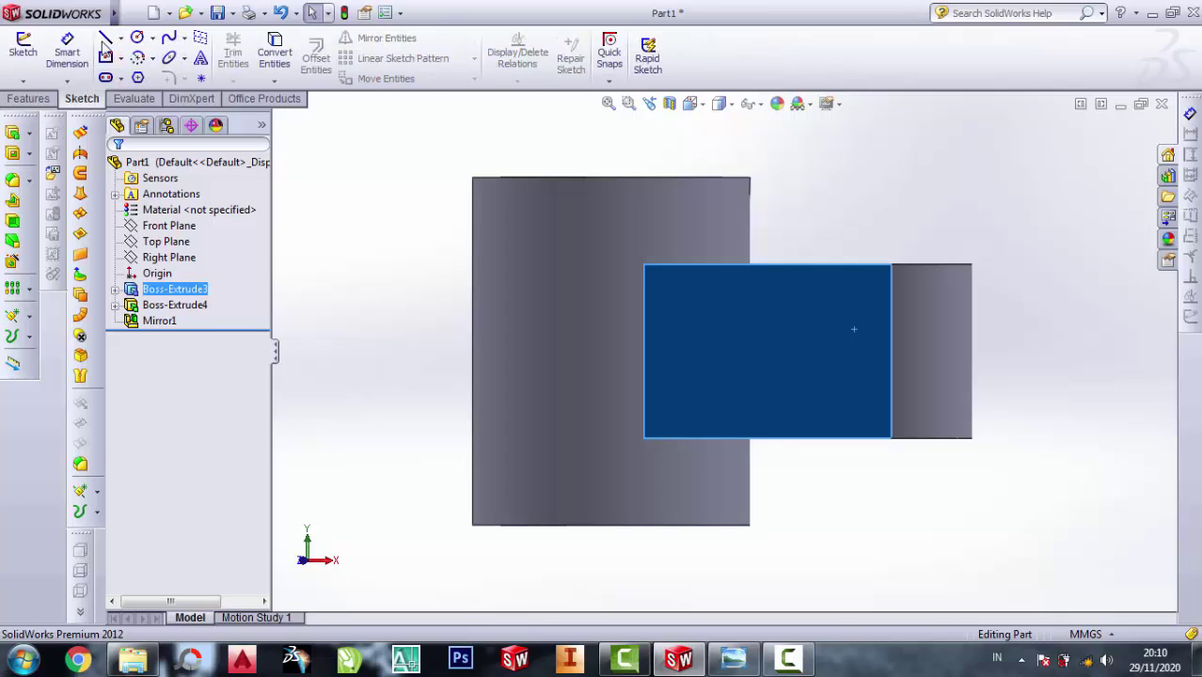
Draw a trial horizontal line on the side face, compare with the drawing, then undo it
left_click(105, 38)
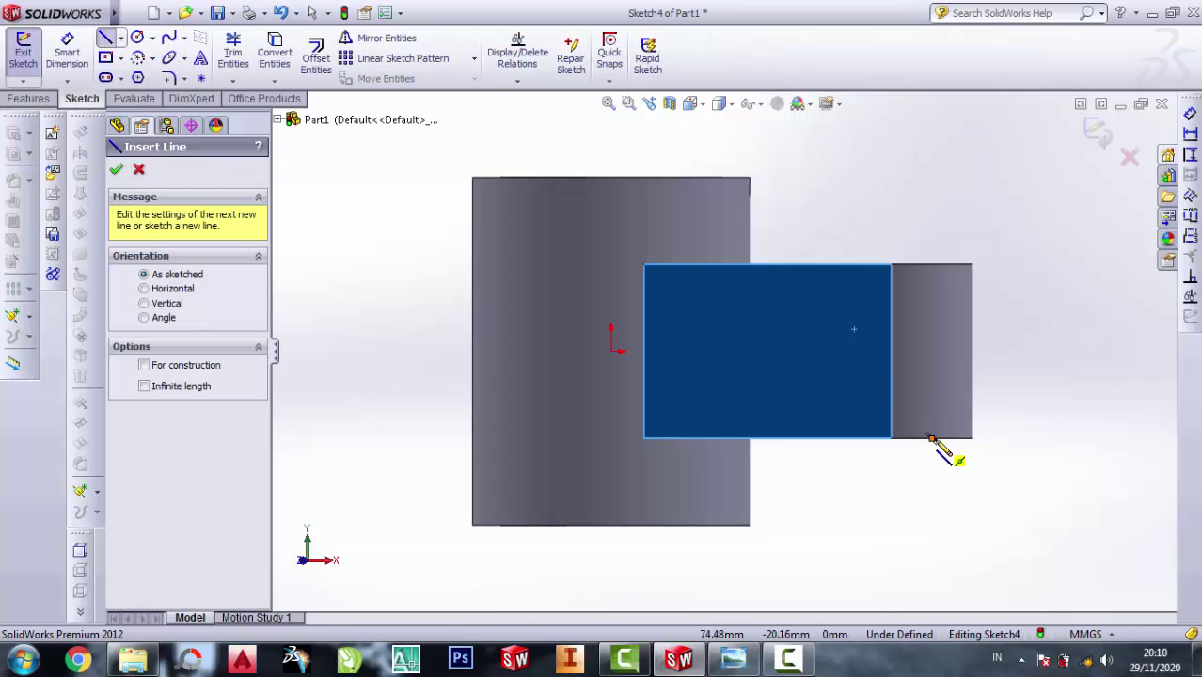
left_click(890, 352)
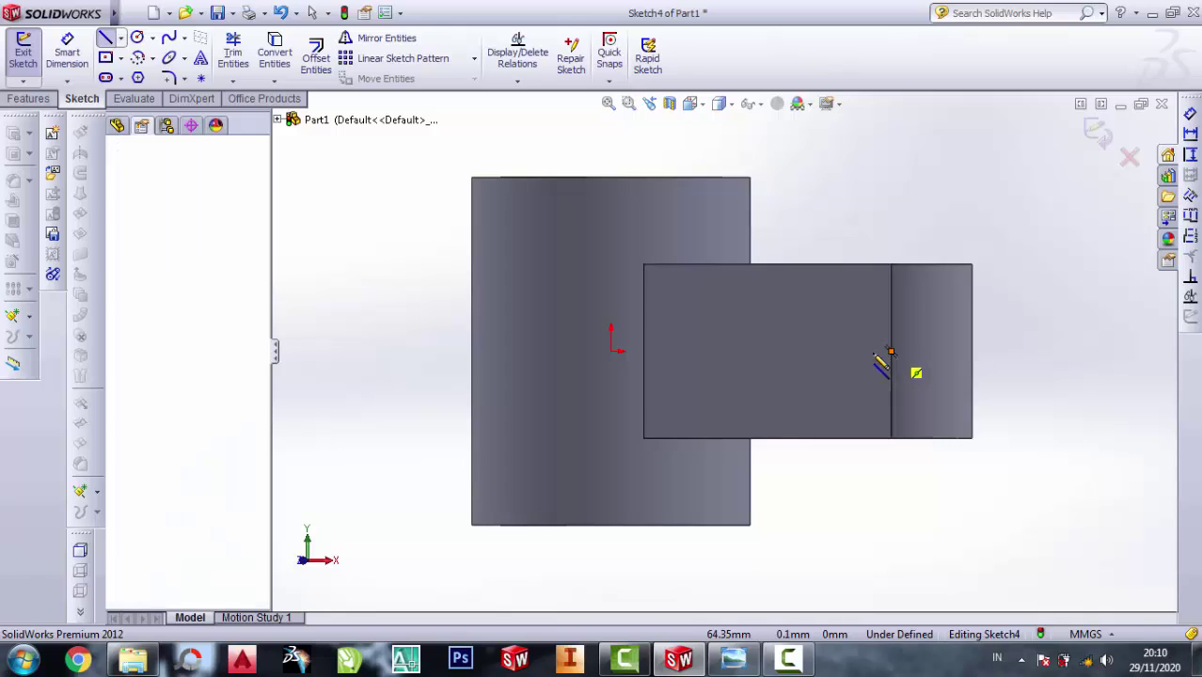
left_click(772, 353)
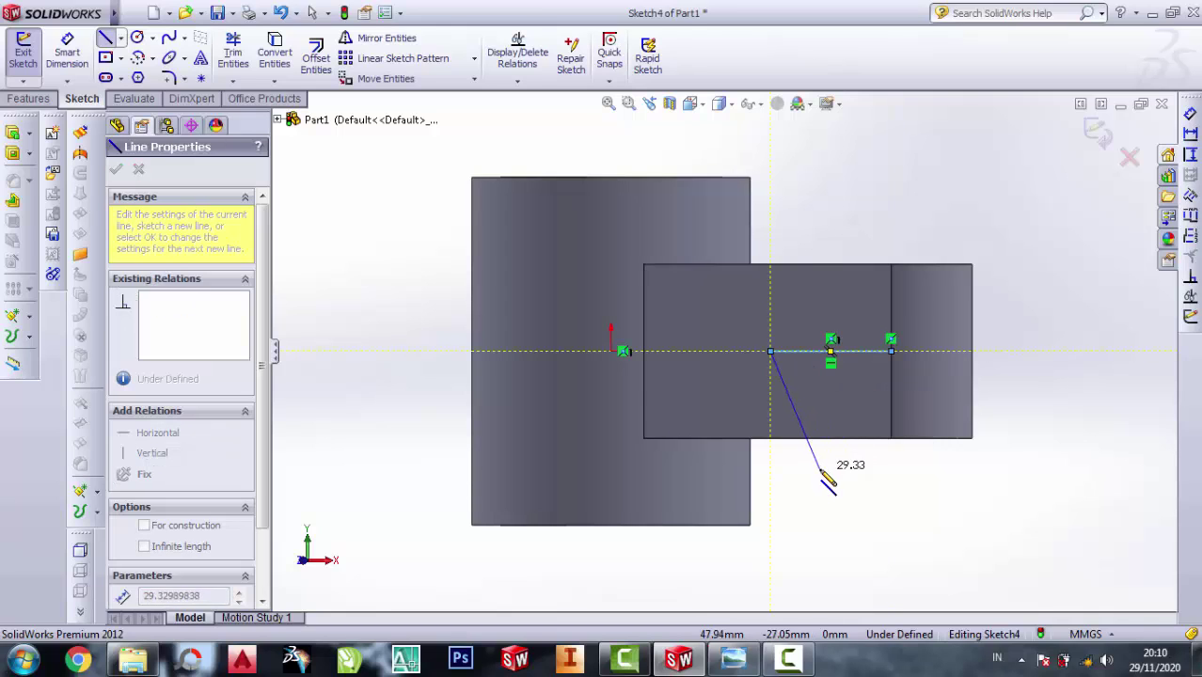
key("Escape")
left_click(739, 664)
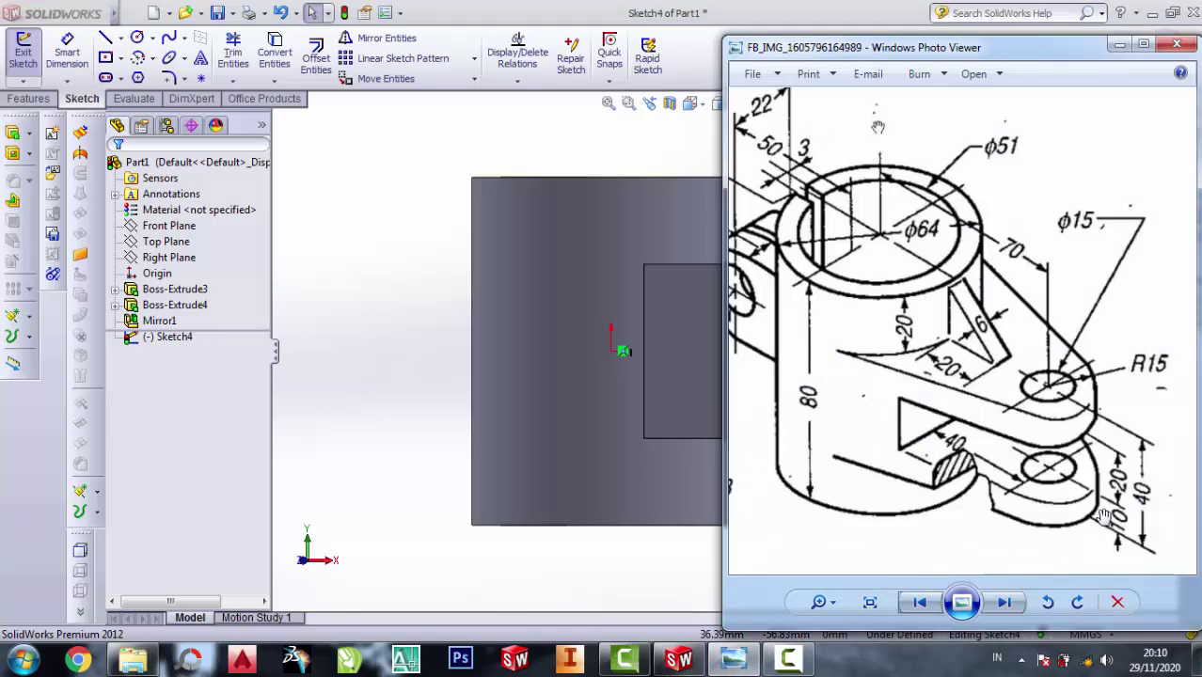
left_click(1117, 47)
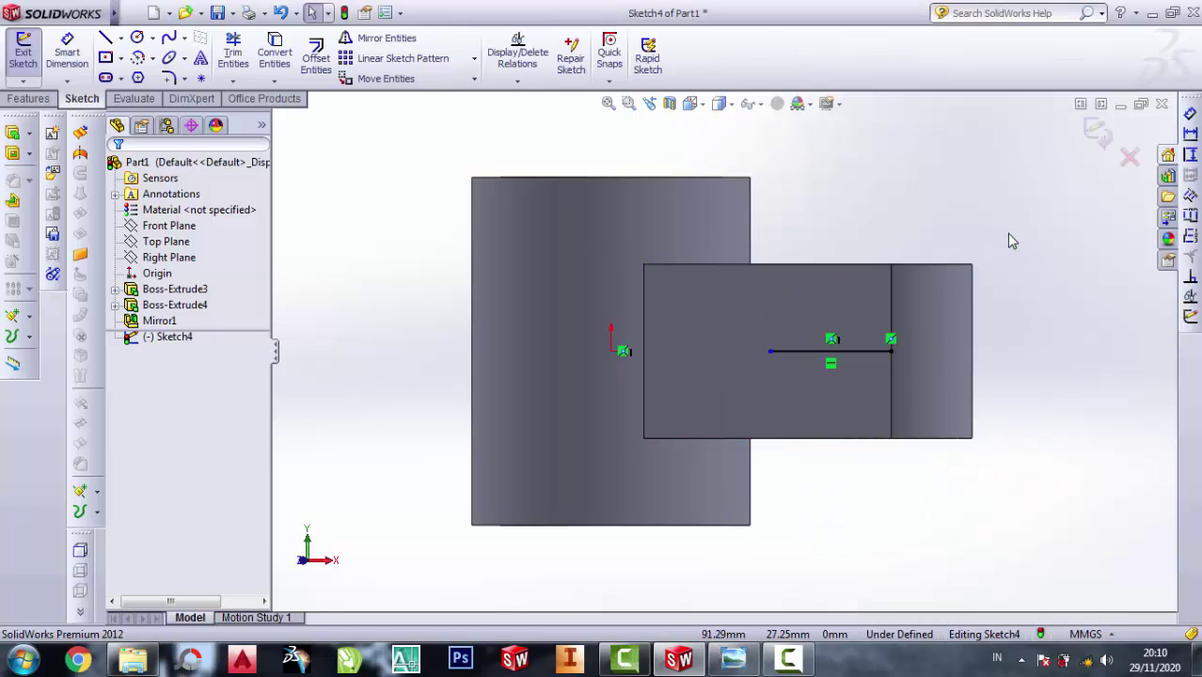
key("ctrl+z")
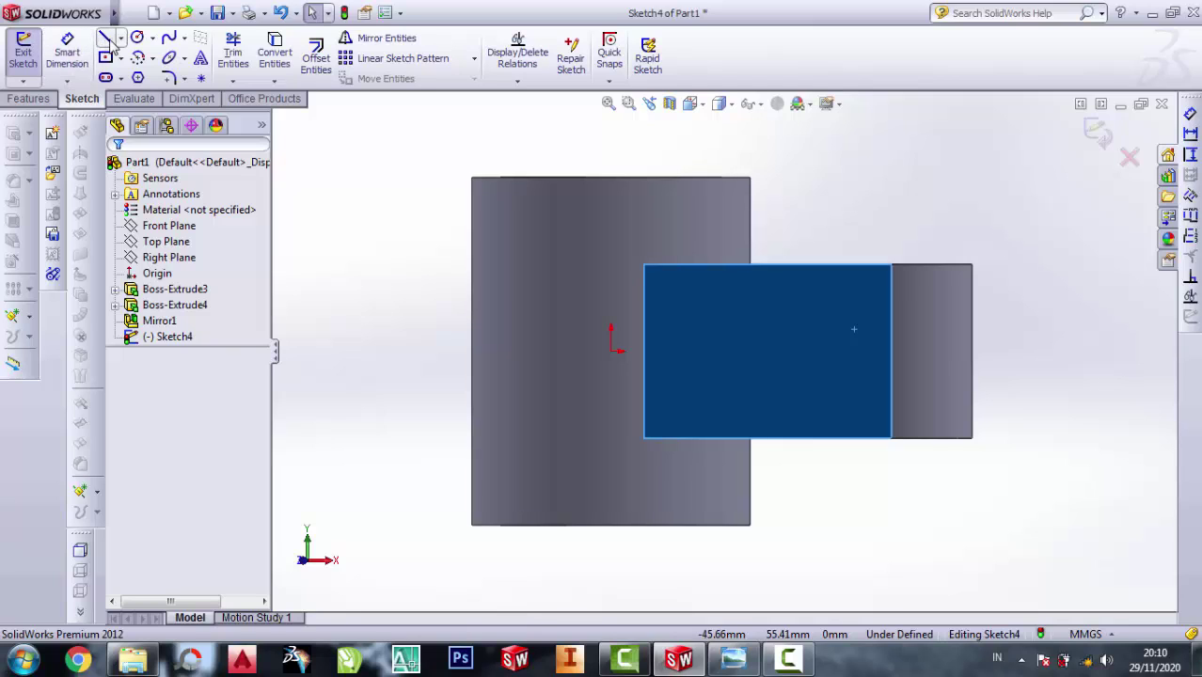
Draw a vertical line from the lug's bottom edge to origin height, then a horizontal line leftward
left_click(106, 37)
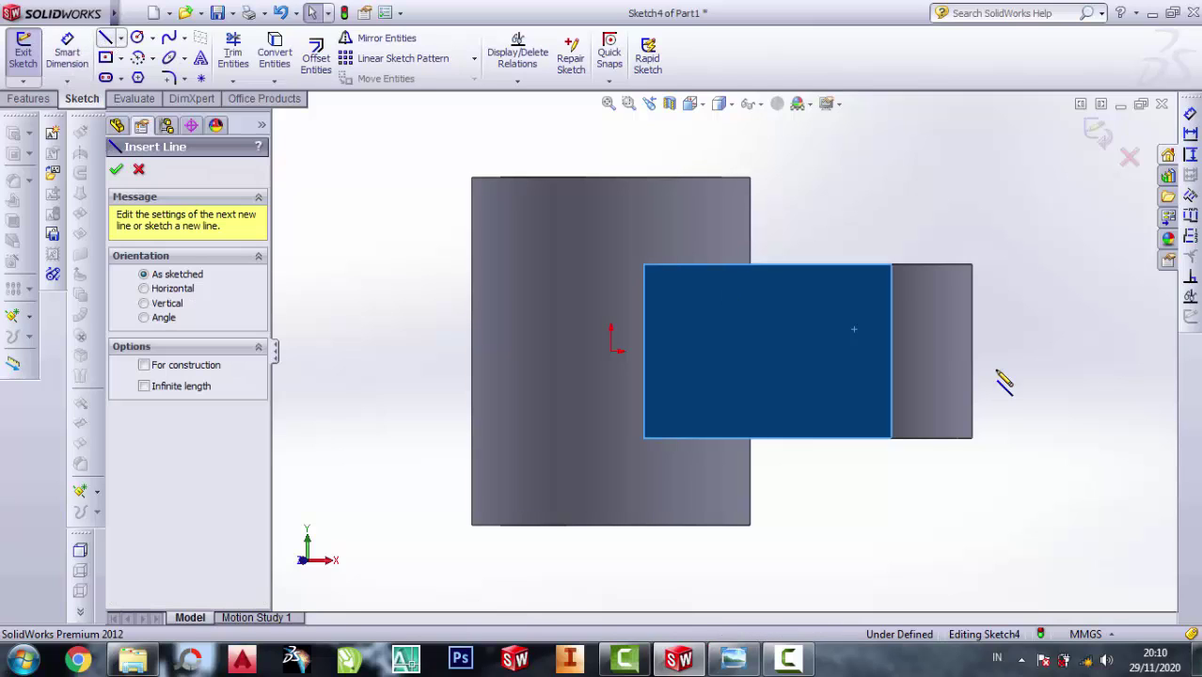
left_click(930, 437)
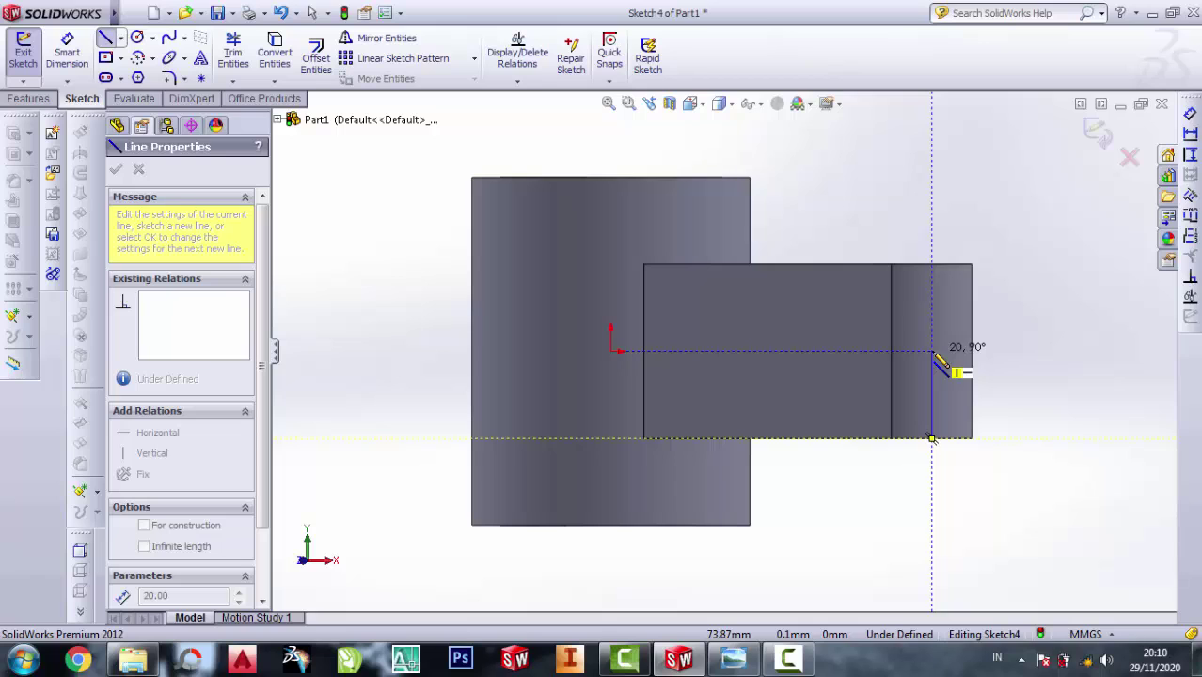
left_click(931, 351)
left_click(779, 350)
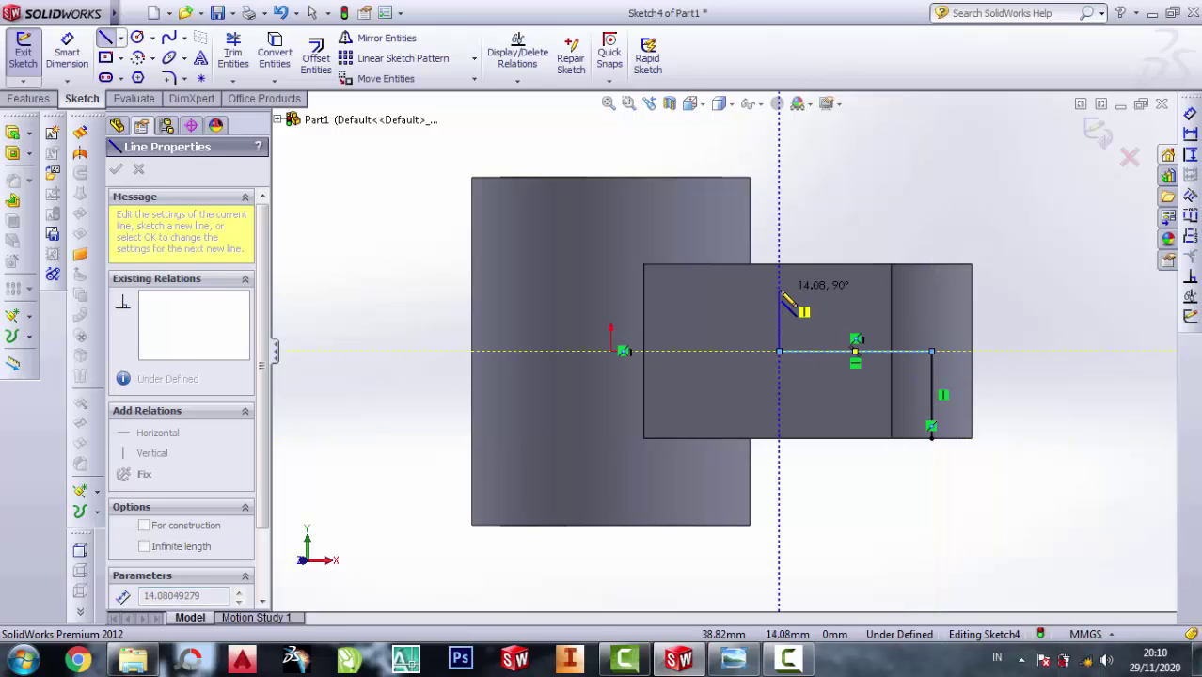
key("Escape")
key("Escape")
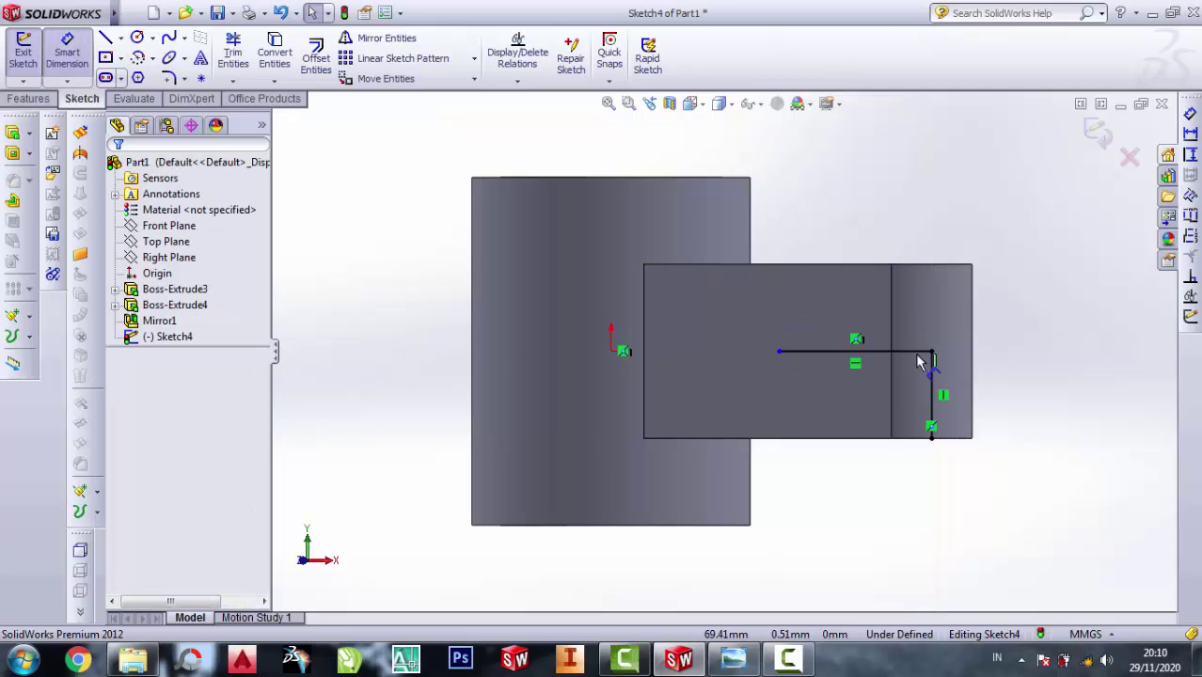
Dimension the horizontal sketch line to 40 mm
left_click(834, 355)
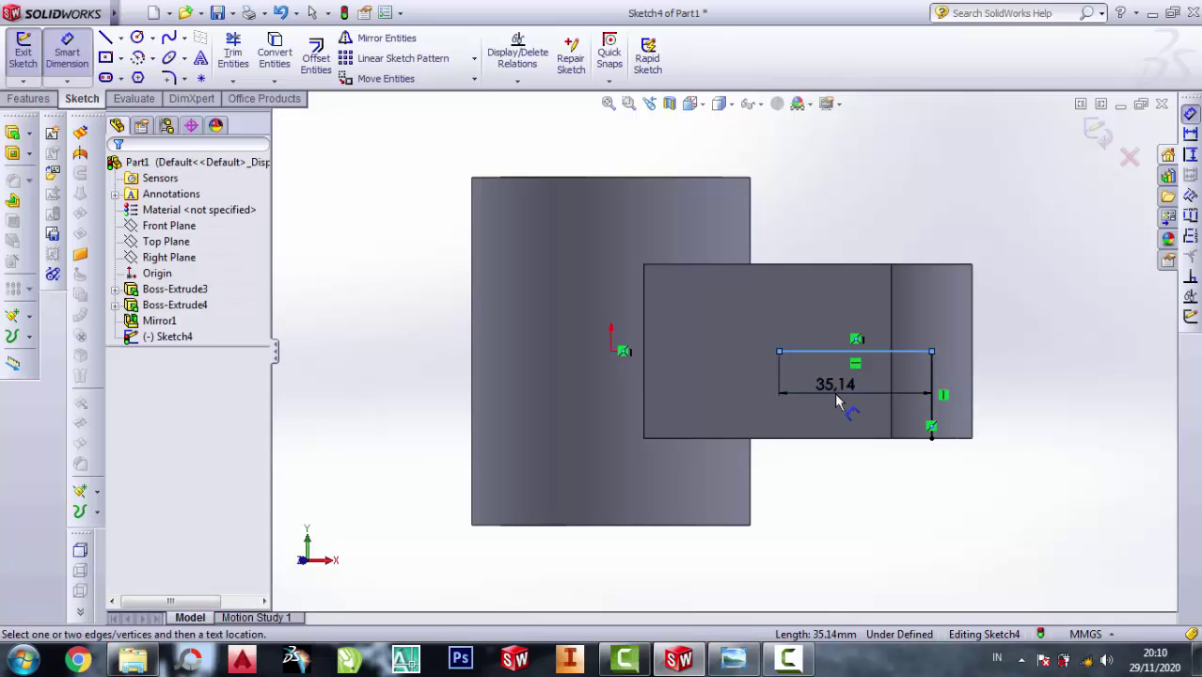
left_click(834, 392)
type("40")
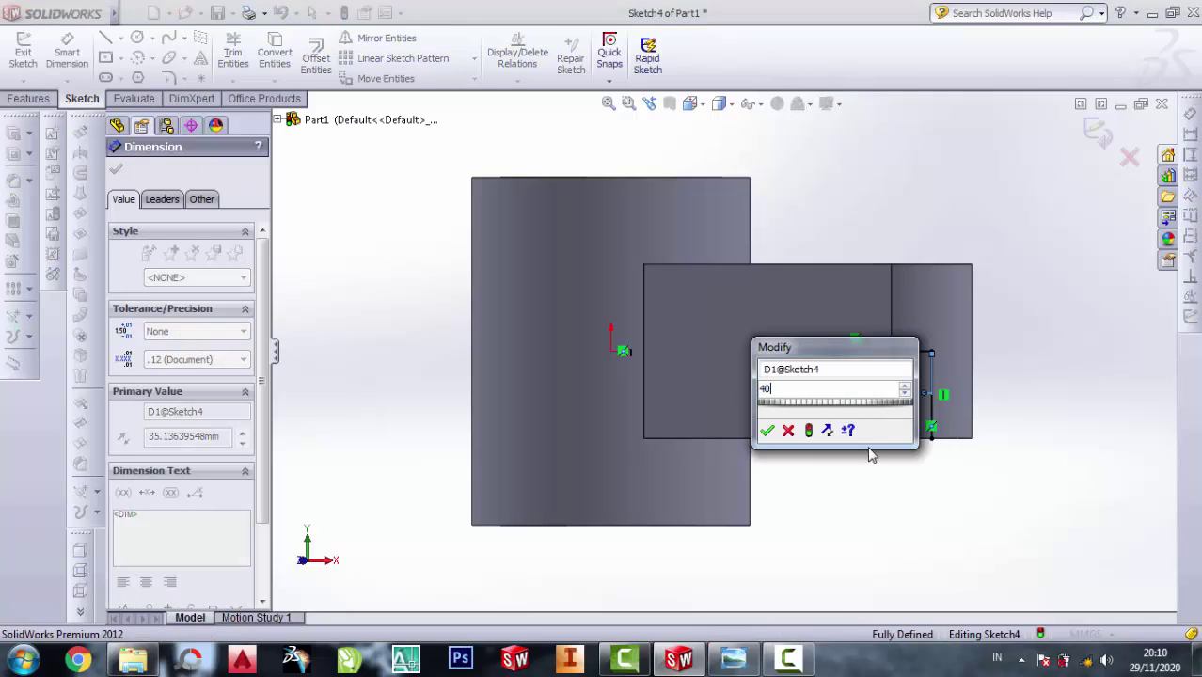
left_click(767, 430)
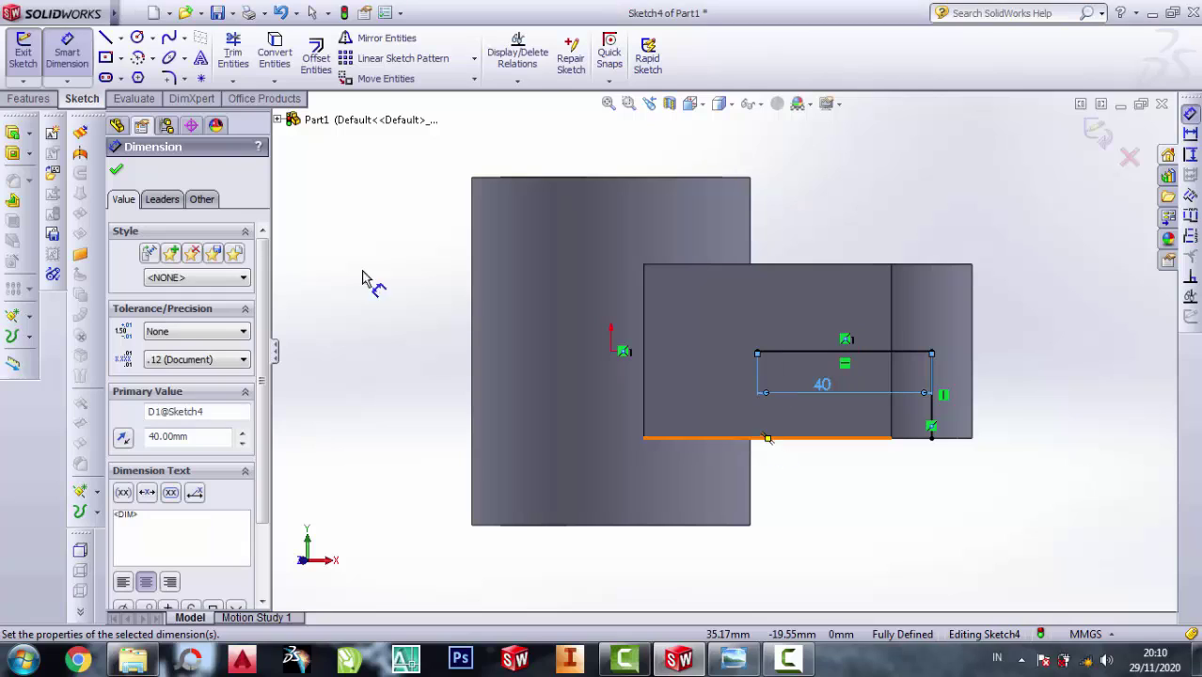
Draw a short vertical line at the left end of the 40 mm line
left_click(105, 38)
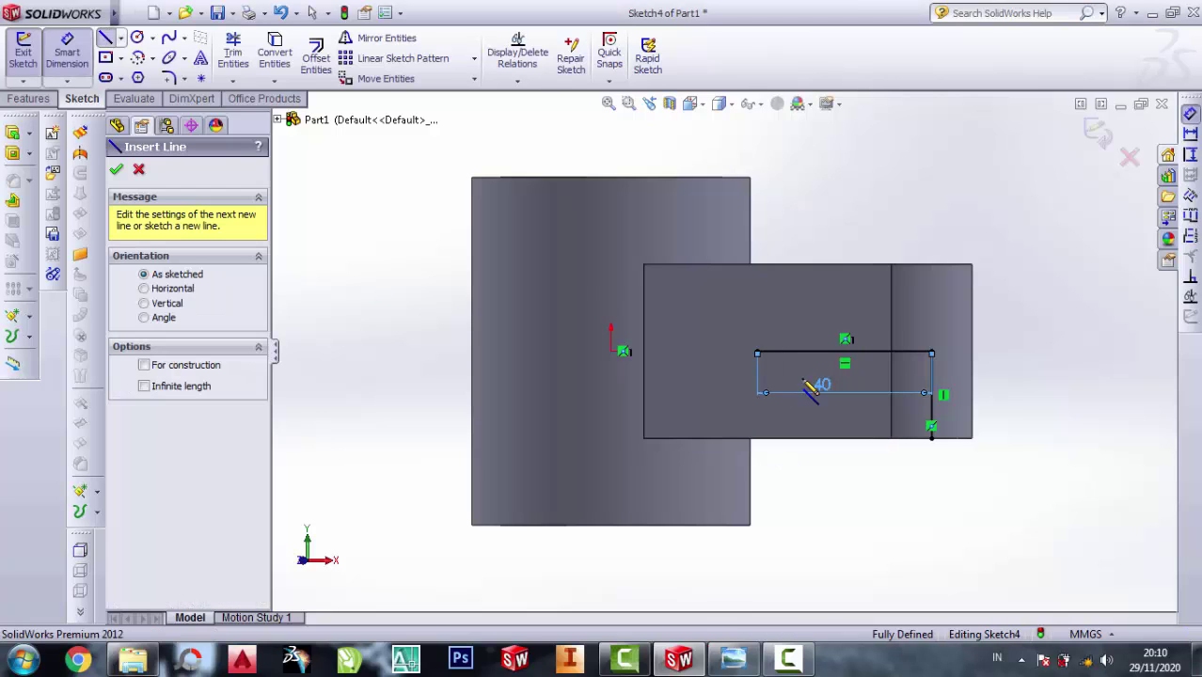
left_click(757, 353)
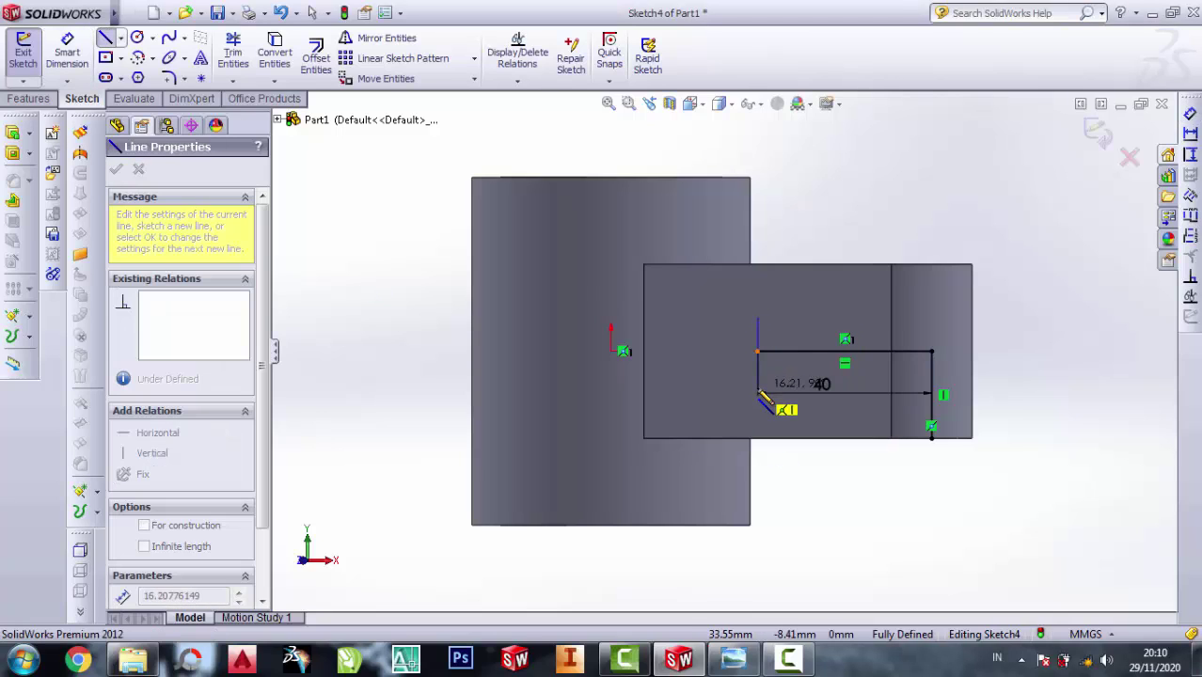
left_click(757, 388)
key("Escape")
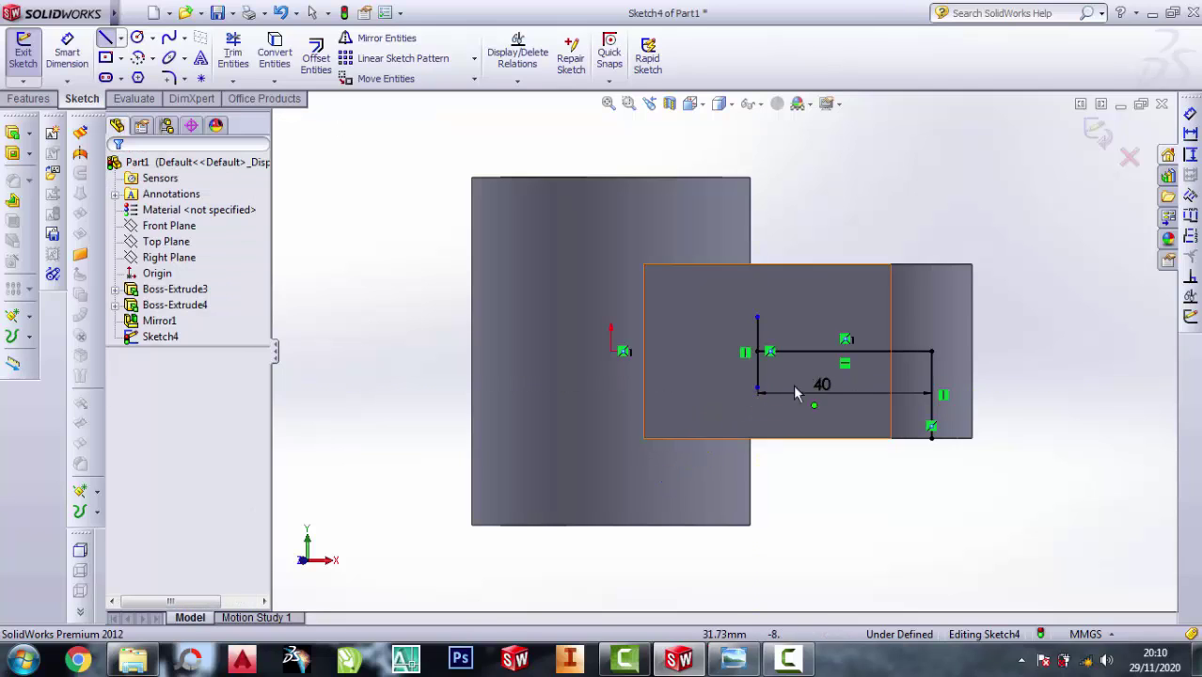
scroll(793, 386, "down", 2)
scroll(793, 386, "down", 2)
scroll(752, 390, "down", 2)
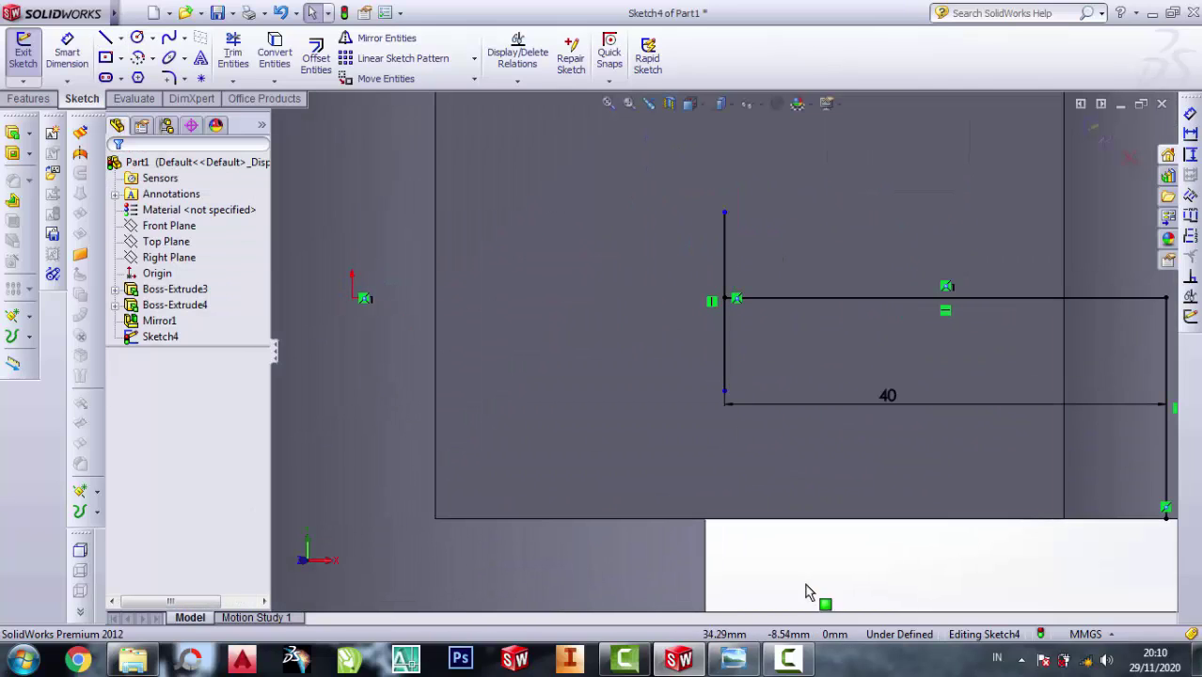
Add a Midpoint relation centring the short vertical line on the horizontal line's left endpoint
left_click(728, 272)
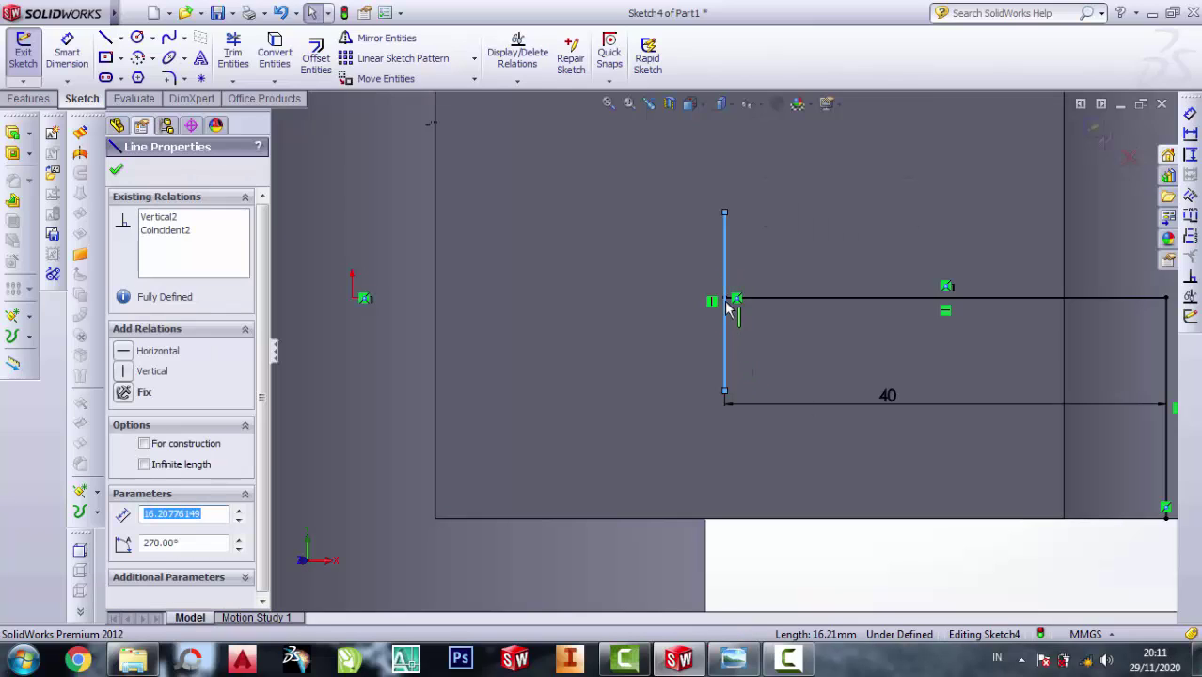
left_click(725, 301, "ctrl")
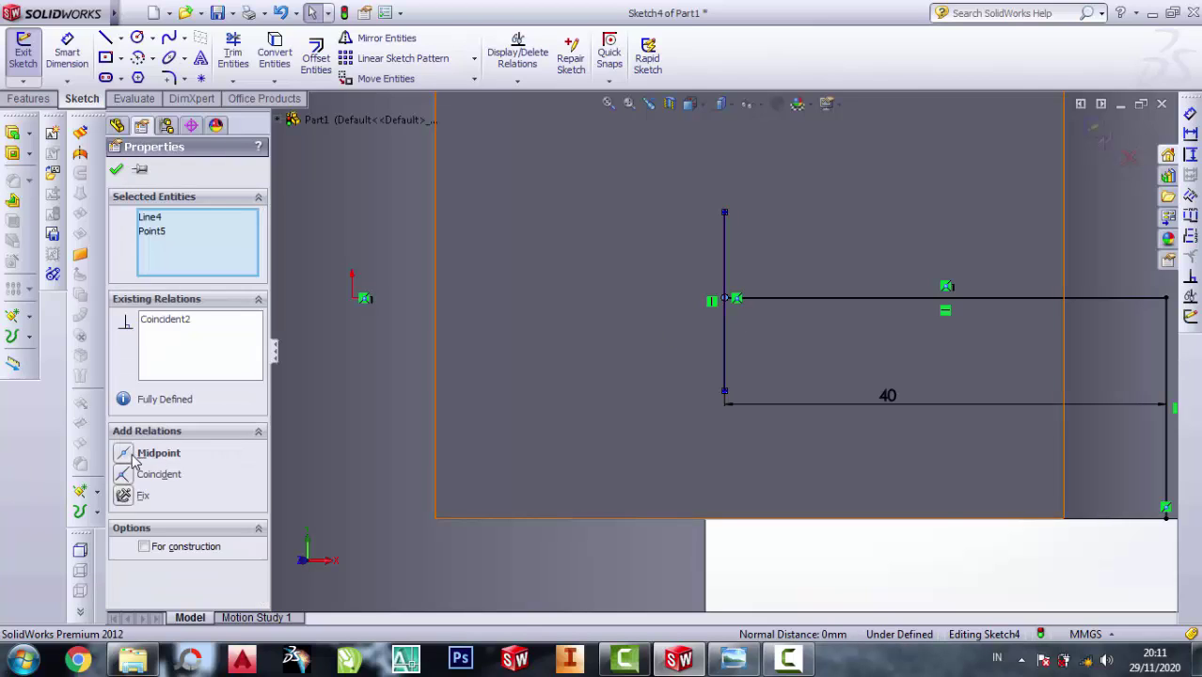
left_click(125, 453)
scroll(759, 437, "up", 2)
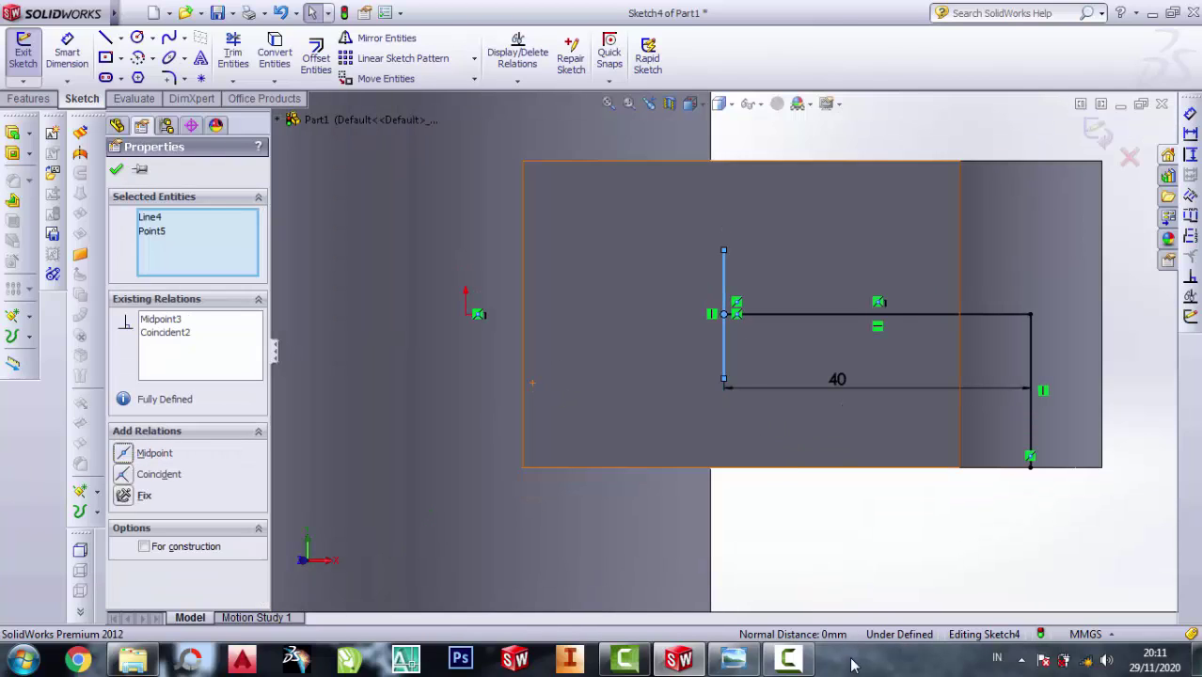
left_click(742, 658)
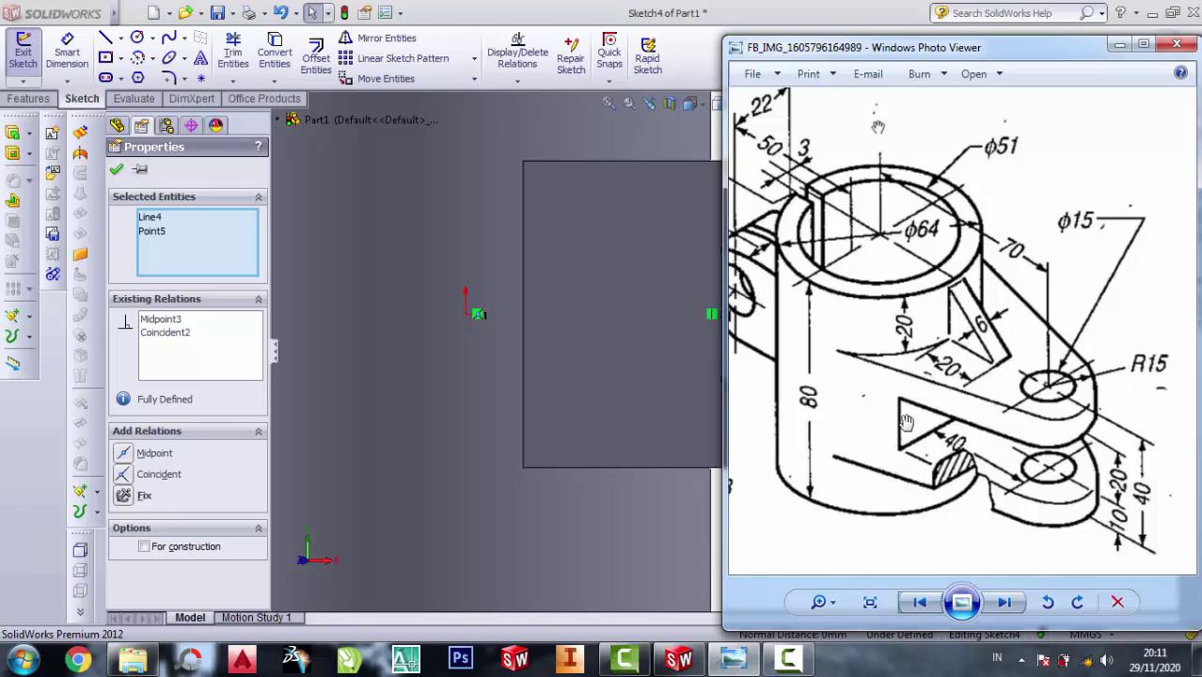
scroll(1134, 530, "down", 2)
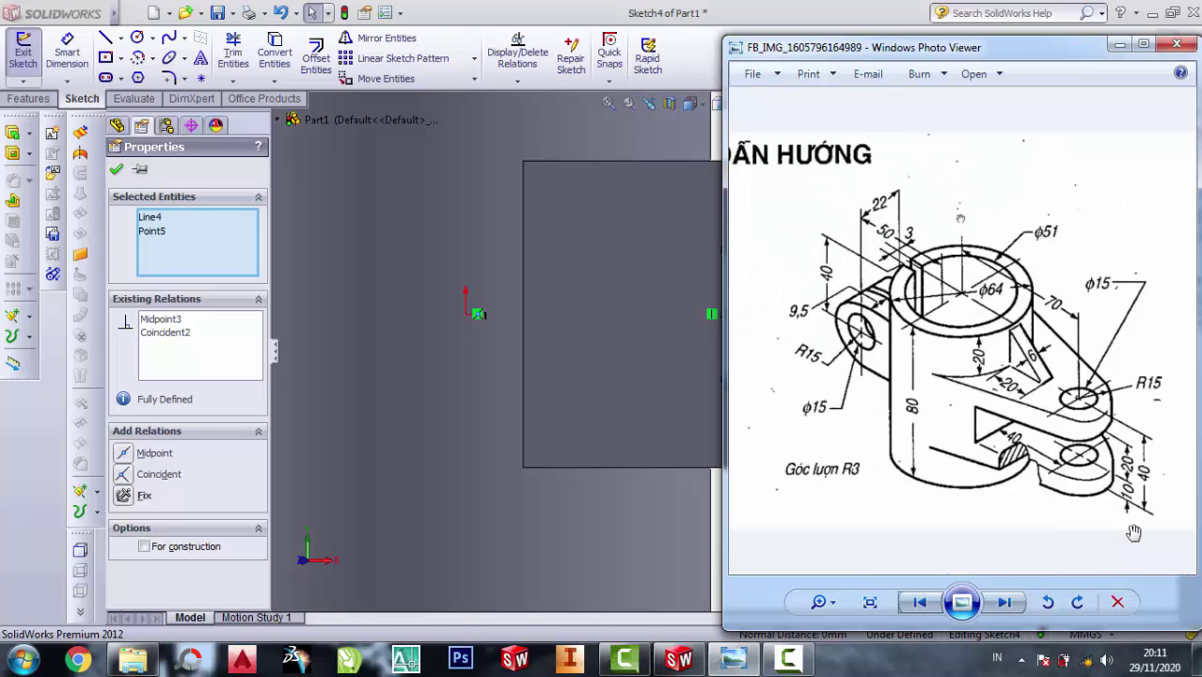
scroll(1131, 517, "up", 1)
left_click(1119, 45)
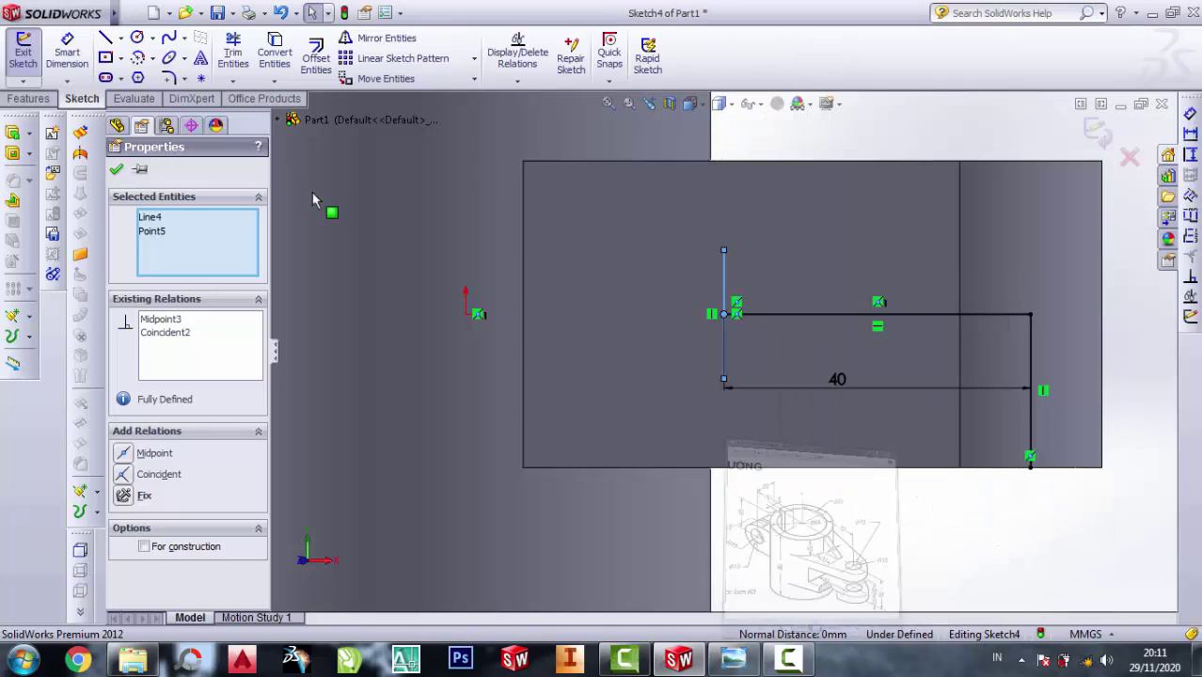
left_click(67, 52)
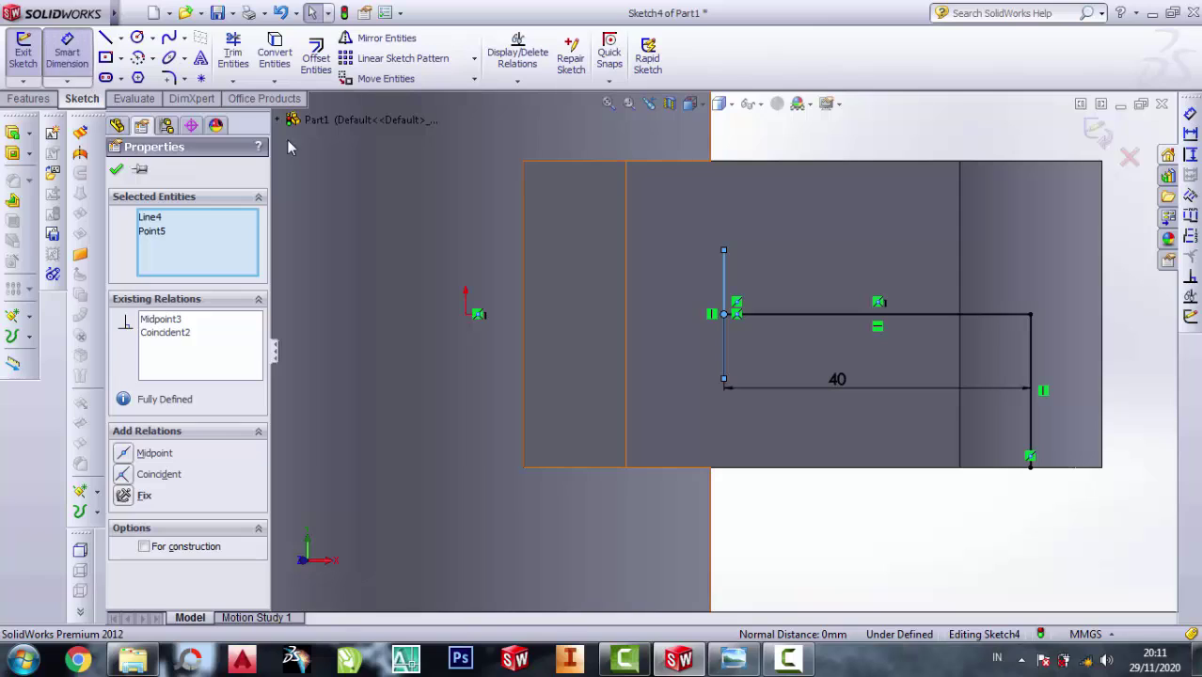
Dimension the short vertical sketch line to 20 mm
left_click(724, 341)
left_click(670, 338)
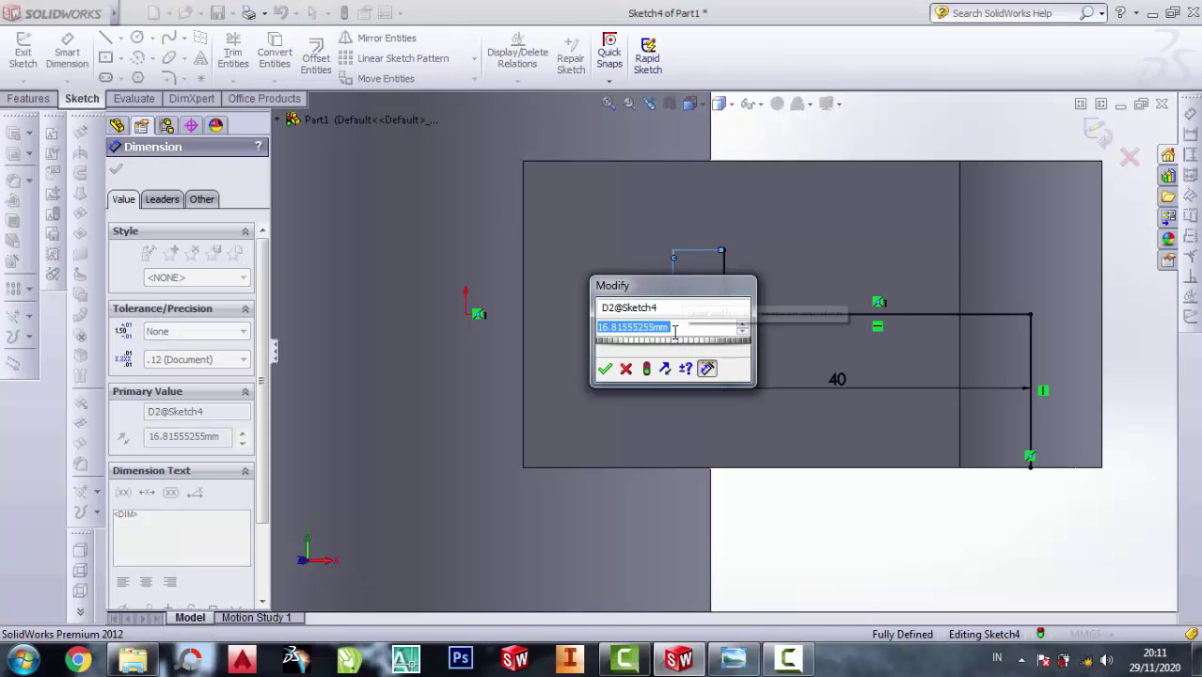
type("20")
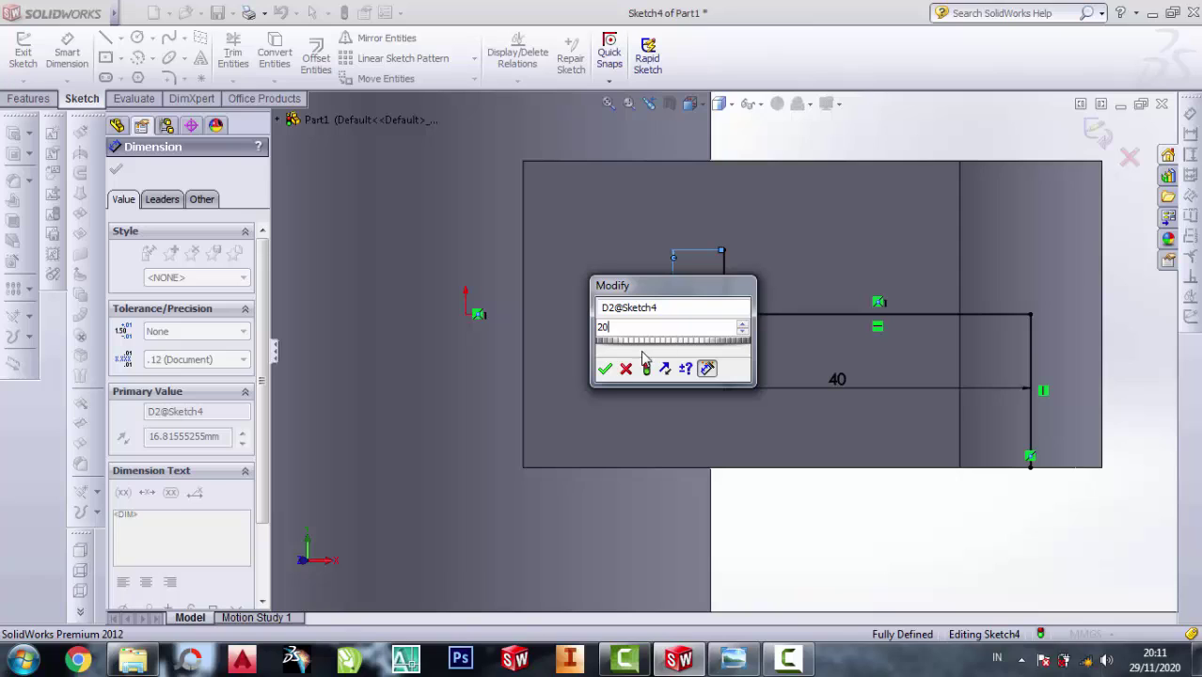
left_click(607, 369)
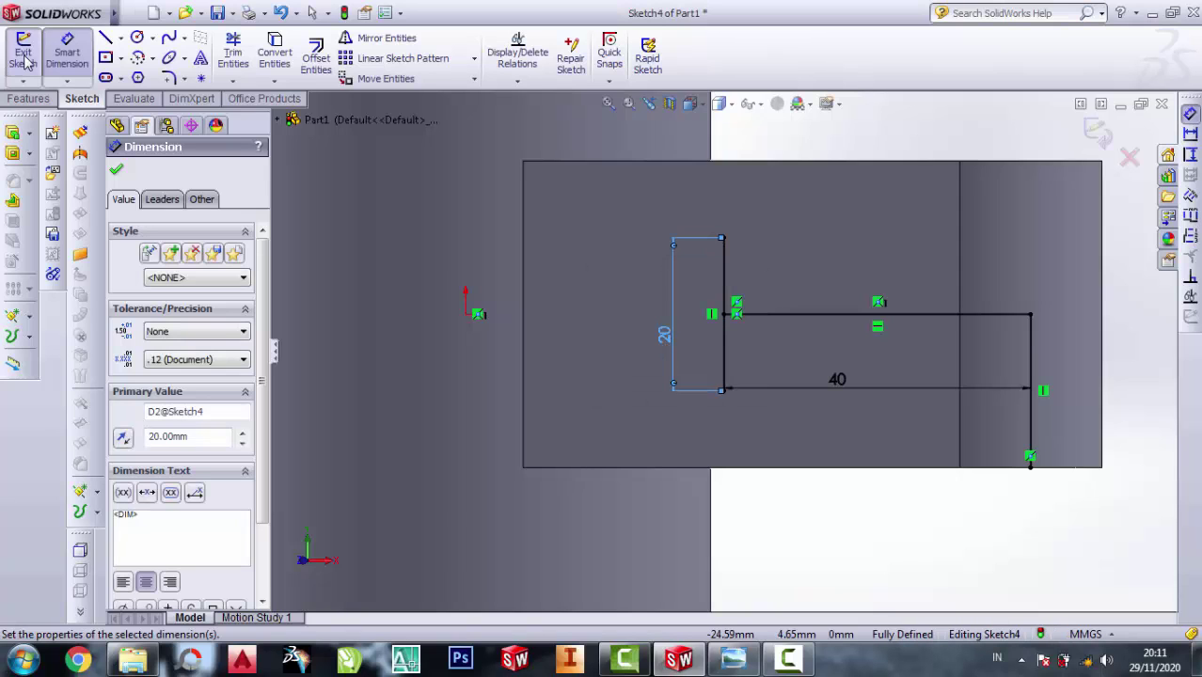
Draw three lines that close a 20 mm-high rectangle extending past the arm's end
left_click(725, 240)
scroll(677, 315, "up", 2)
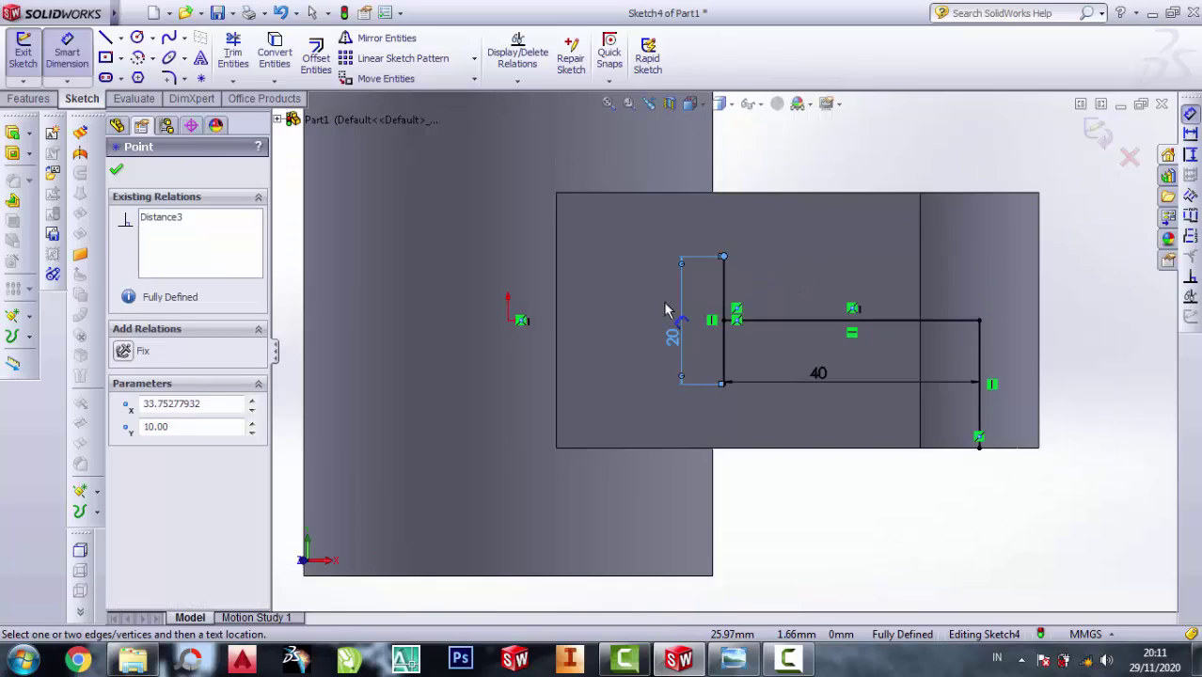
scroll(1016, 337, "down", 2)
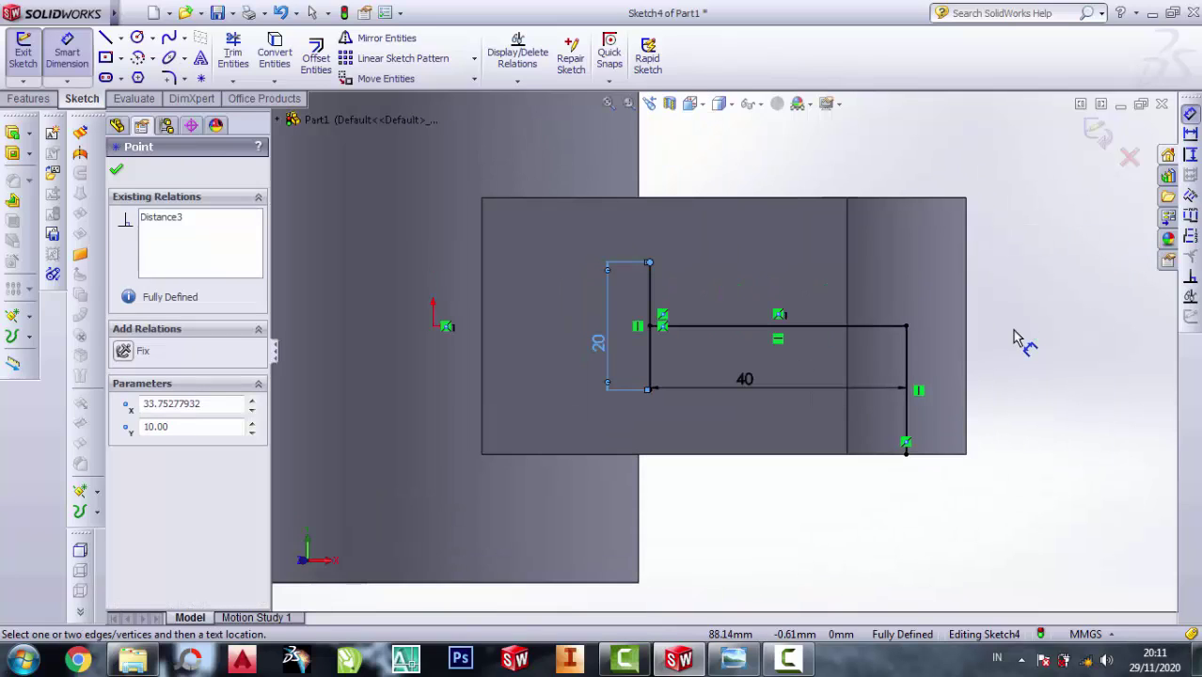
left_click(106, 38)
left_click(649, 262)
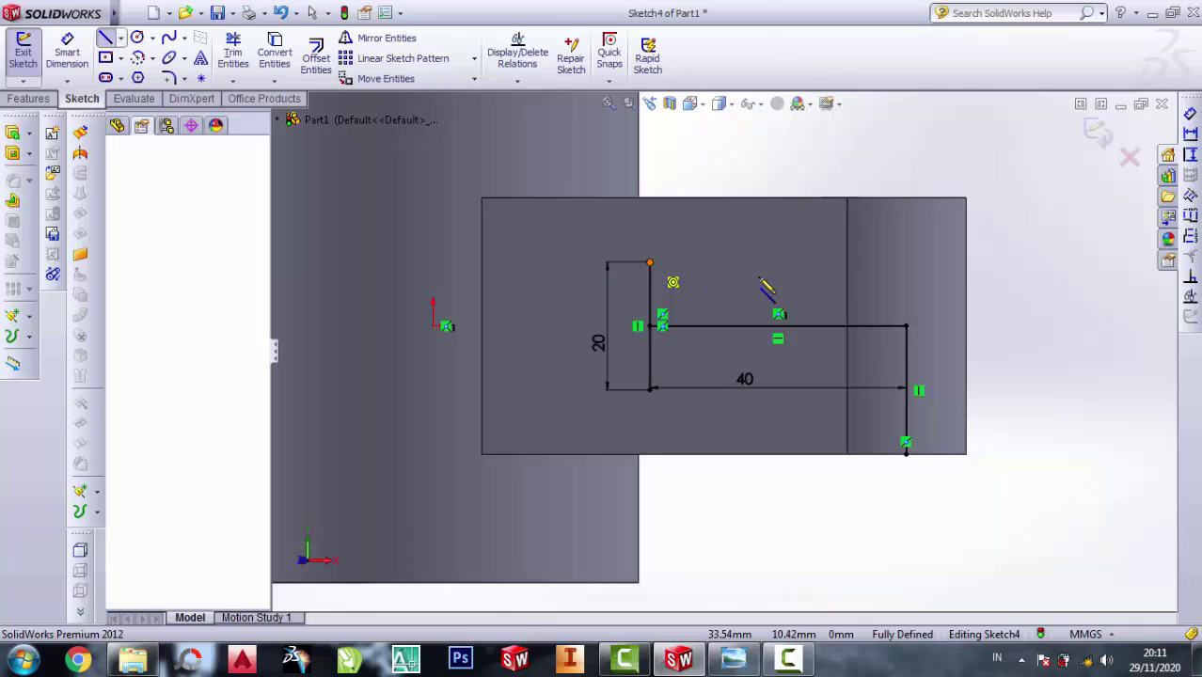
left_click(1050, 262)
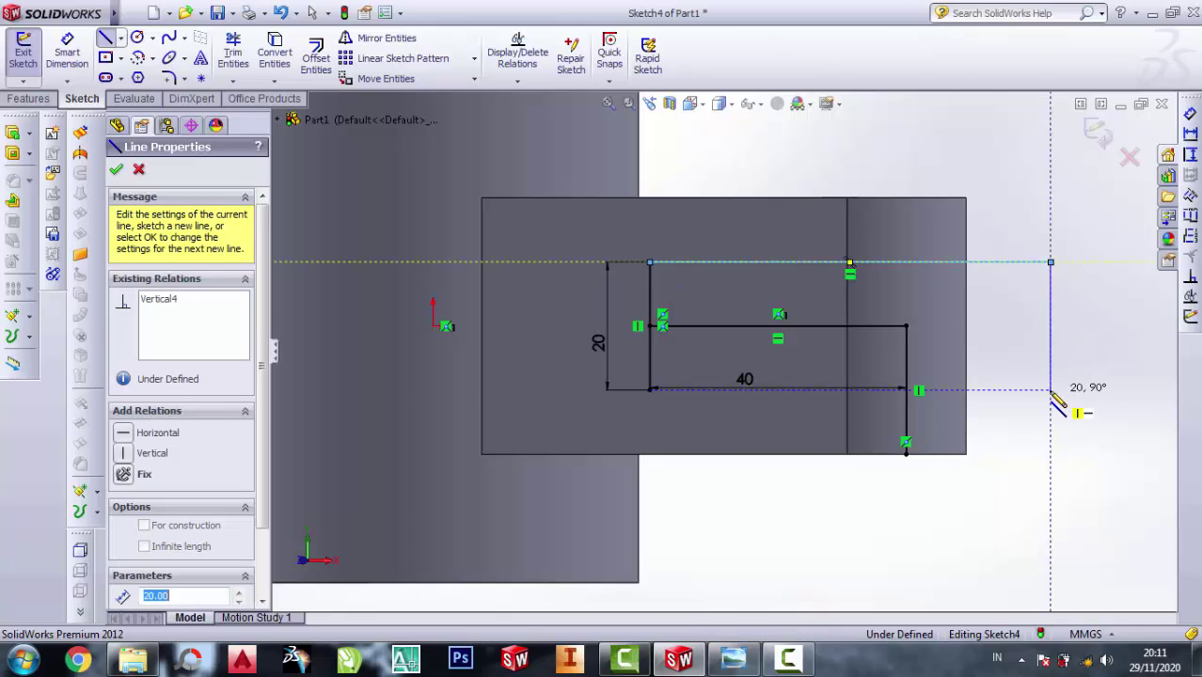
left_click(1052, 391)
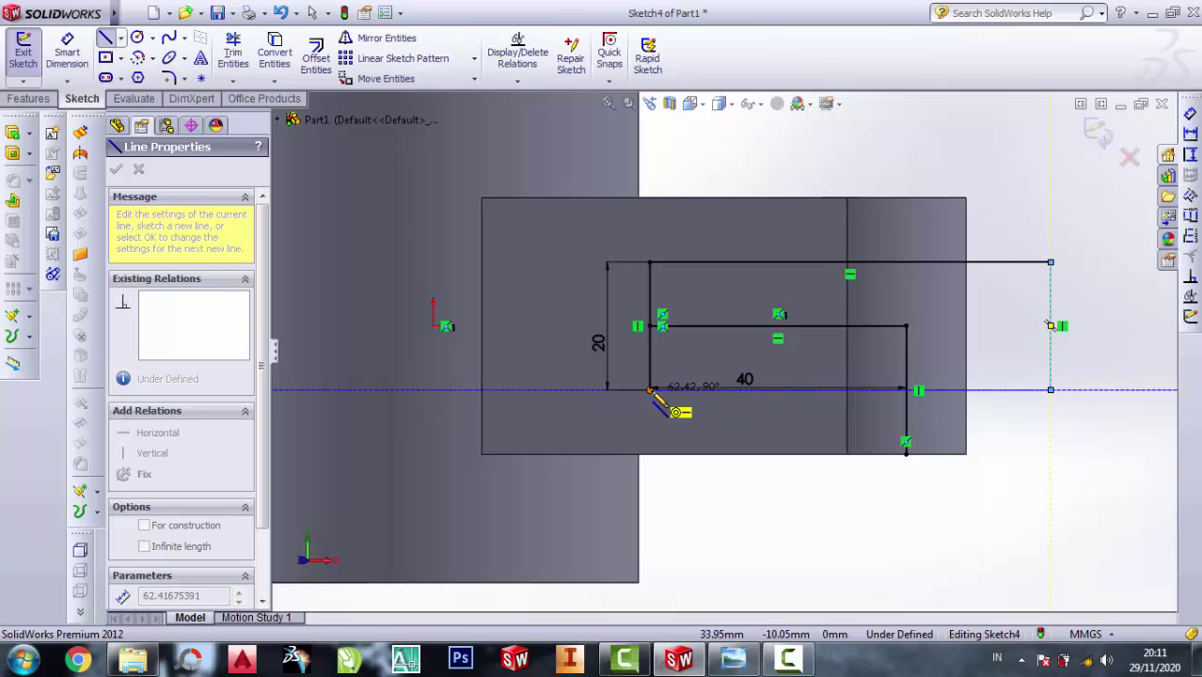
left_click(651, 390)
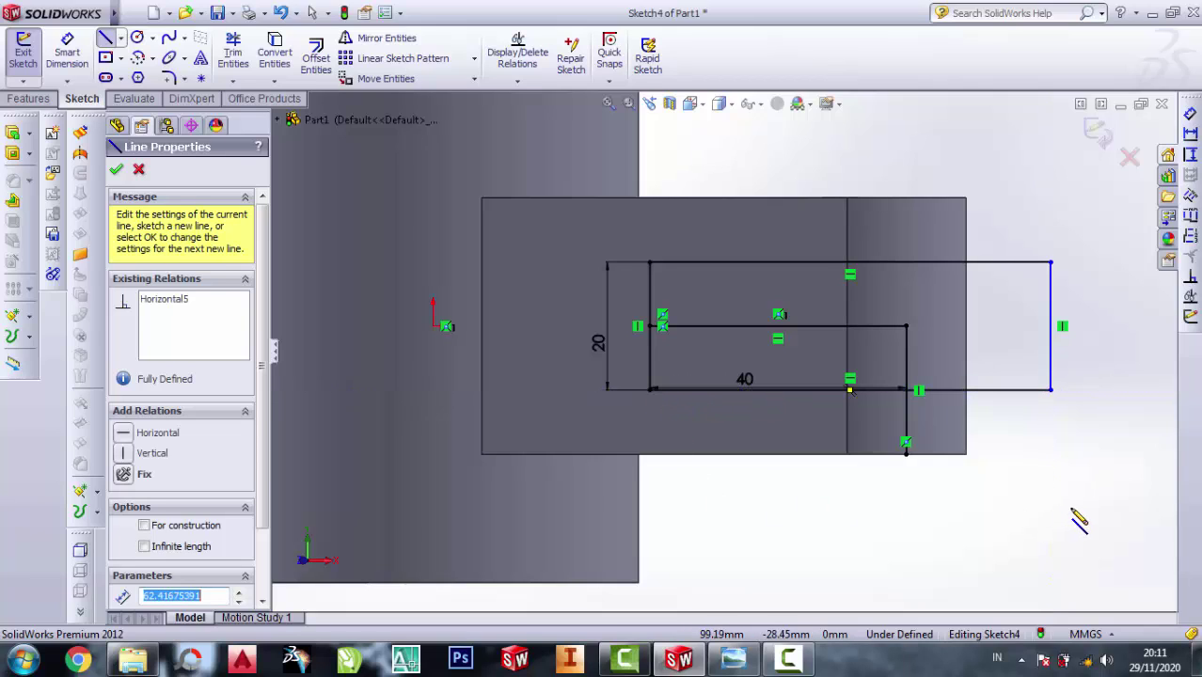
key("Escape")
Delete the leftover inner vertical line and the old 40 mm horizontal line with its dimension
right_click(910, 378)
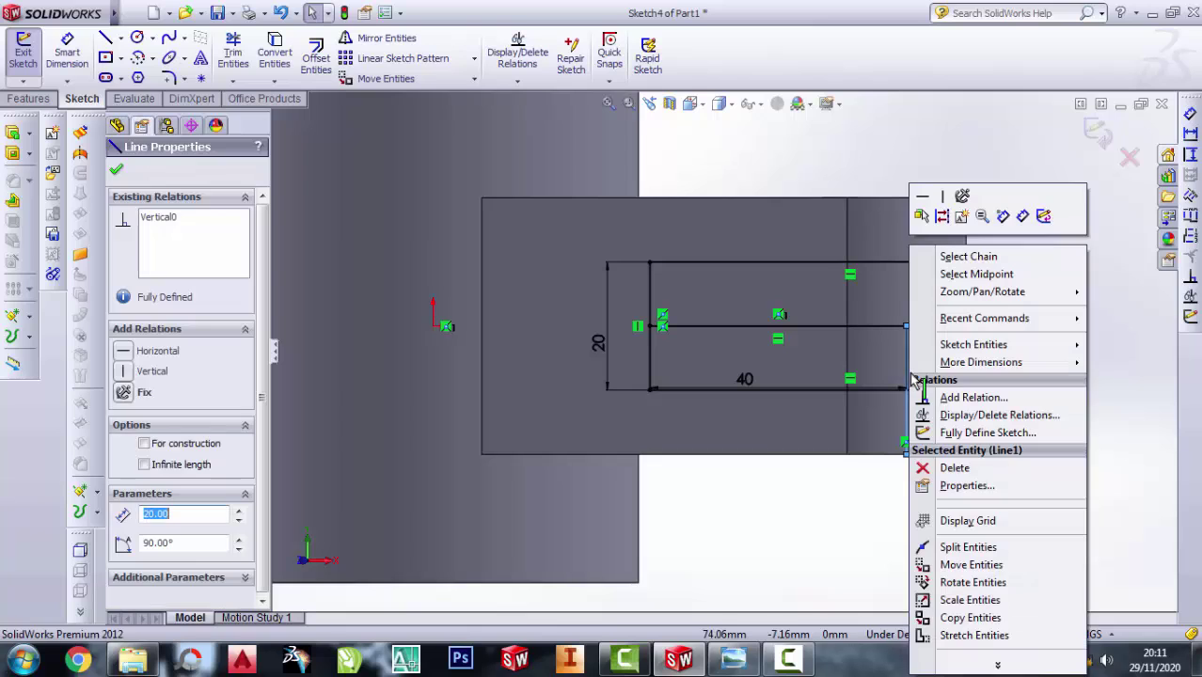
left_click(954, 467)
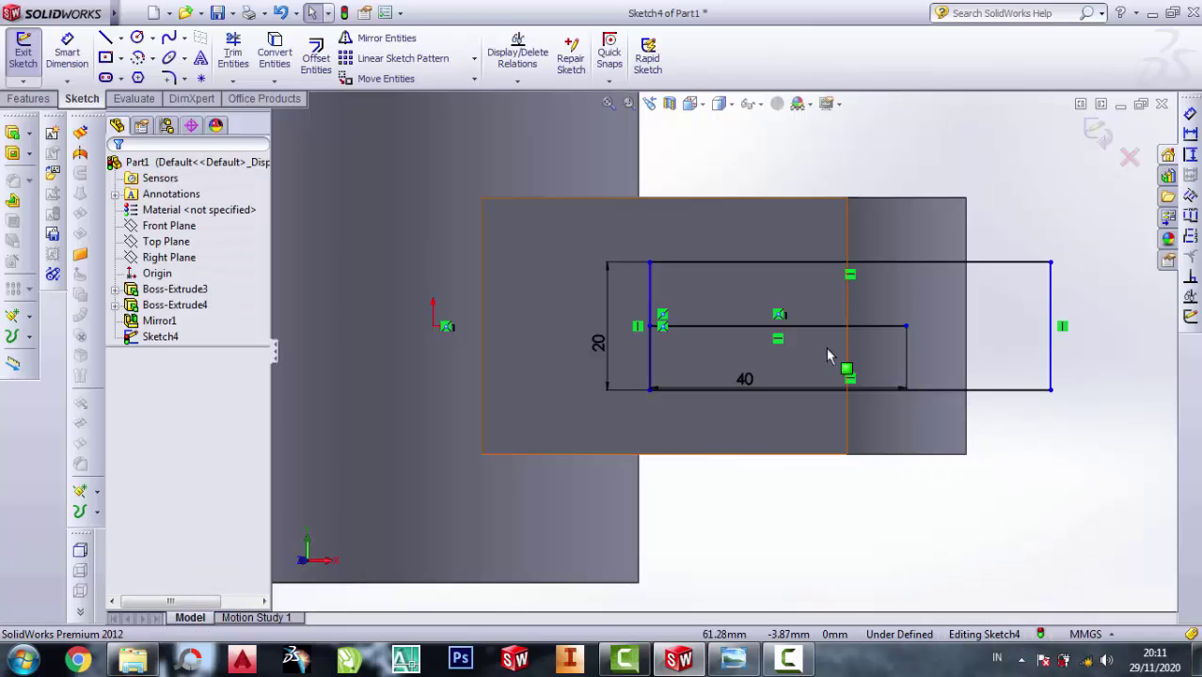
left_click(828, 327)
right_click(828, 328)
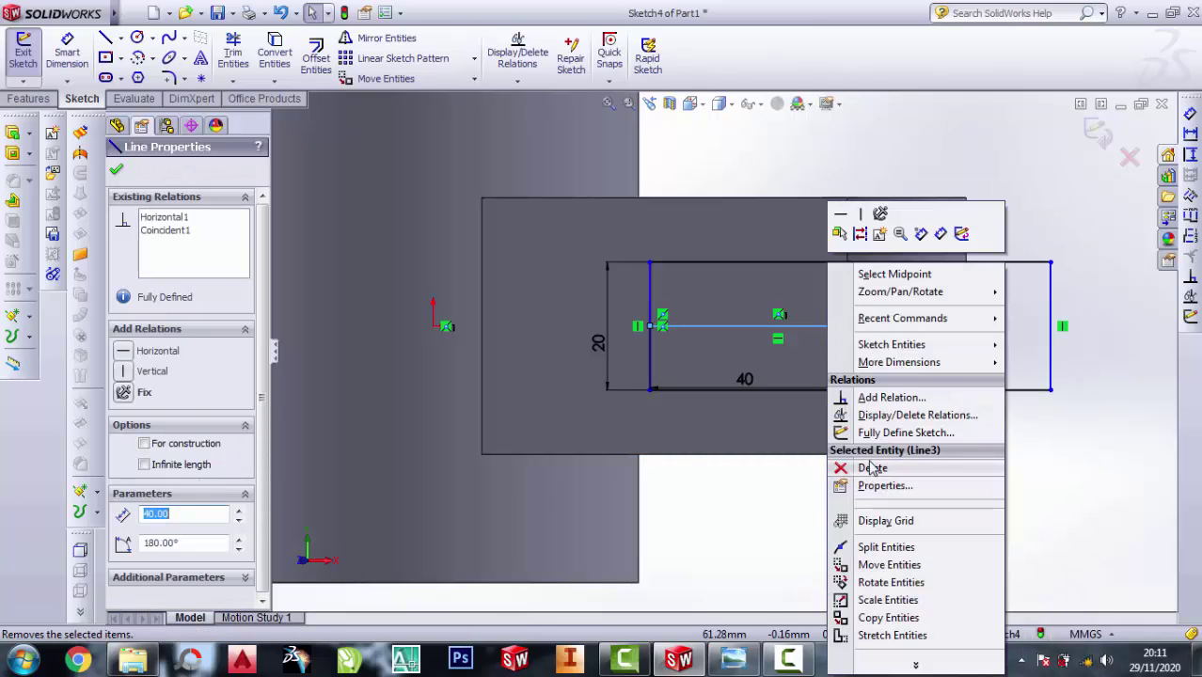
left_click(874, 468)
left_click(505, 339)
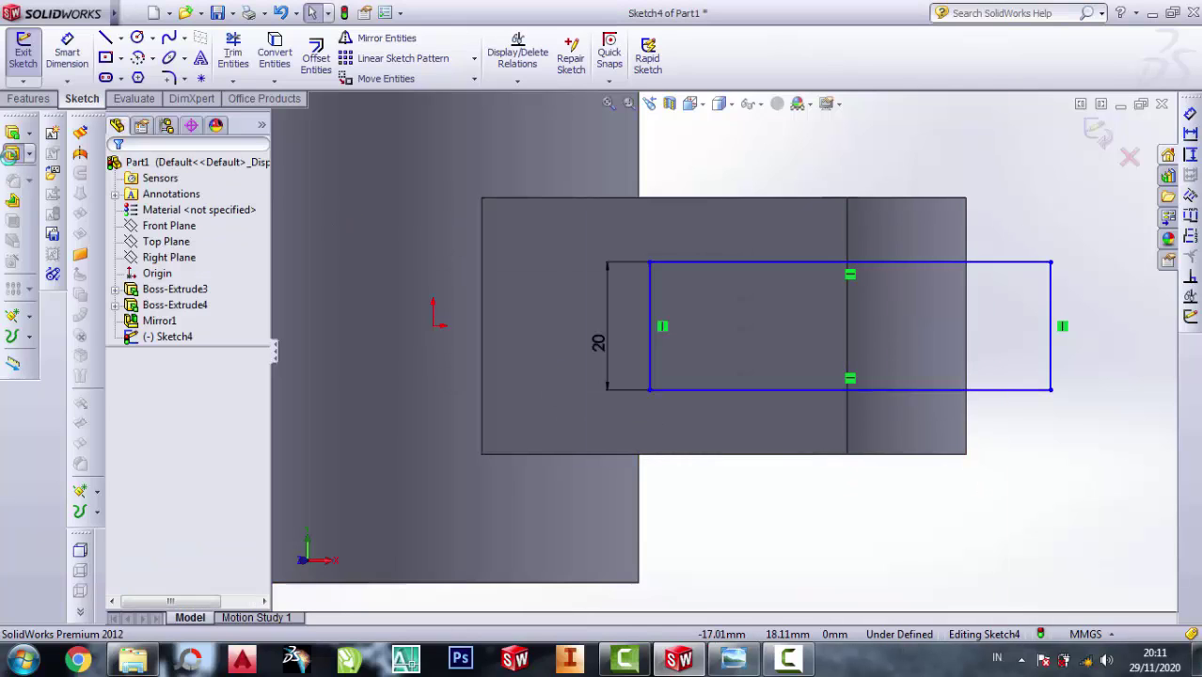
Extrude-cut the rectangle Blind 50 mm in Direction 1 and 20 mm in Direction 2
left_click(11, 153)
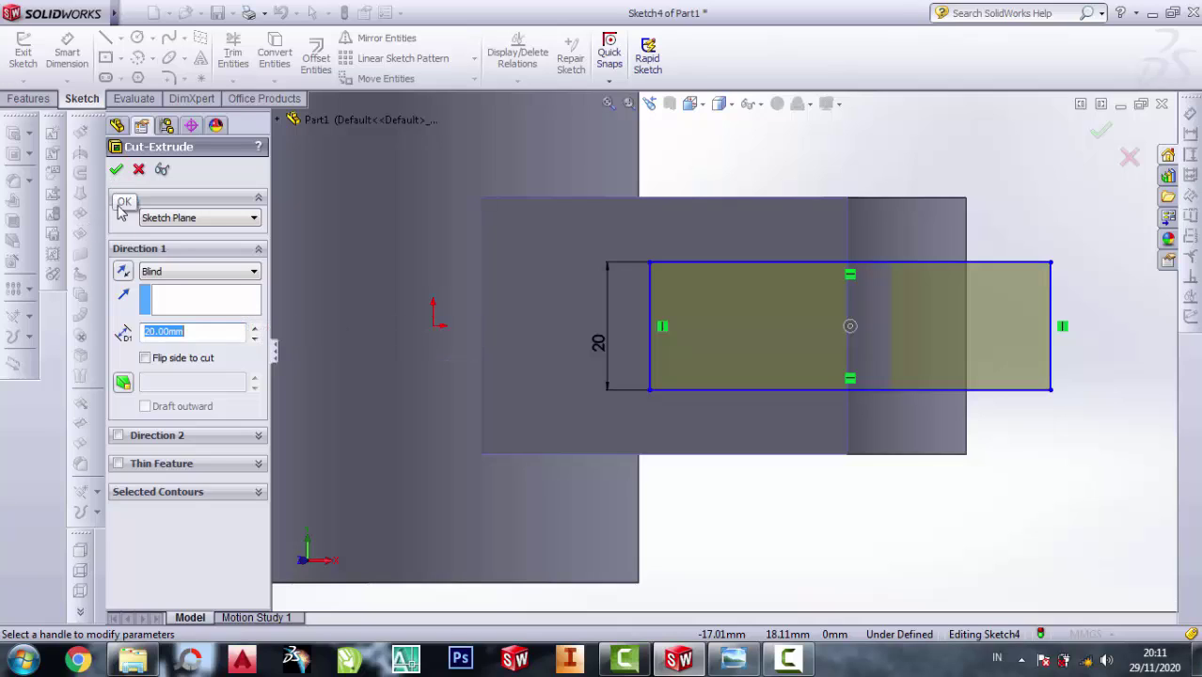
left_click(117, 435)
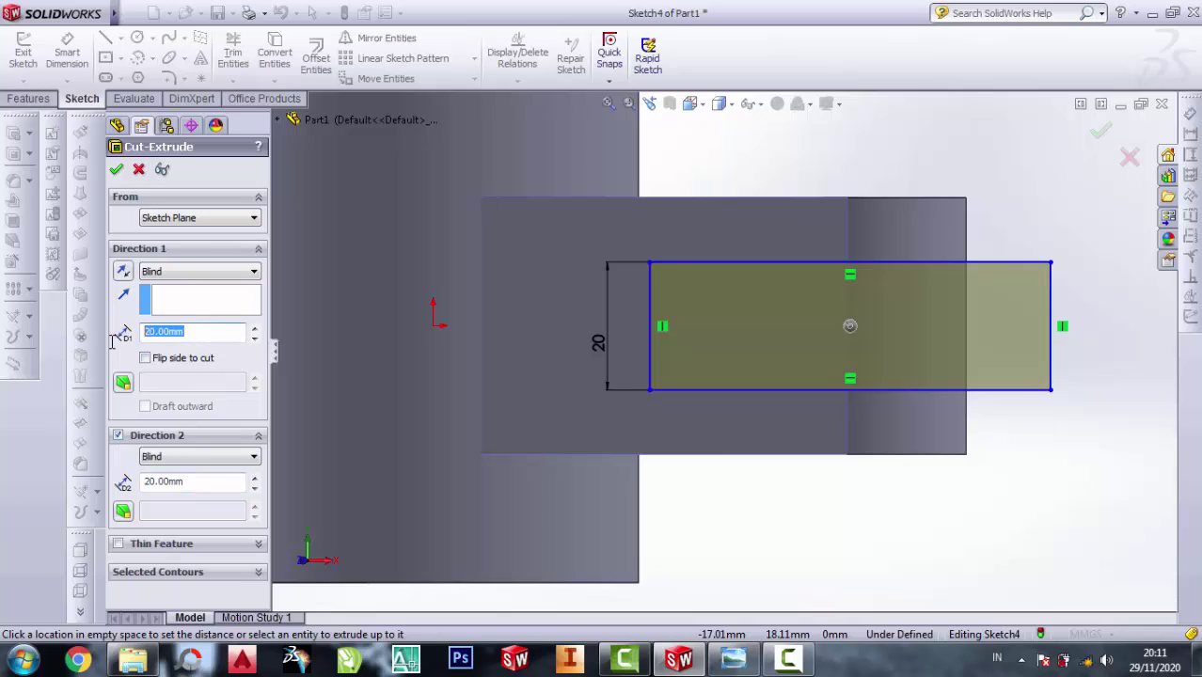
left_click(115, 169)
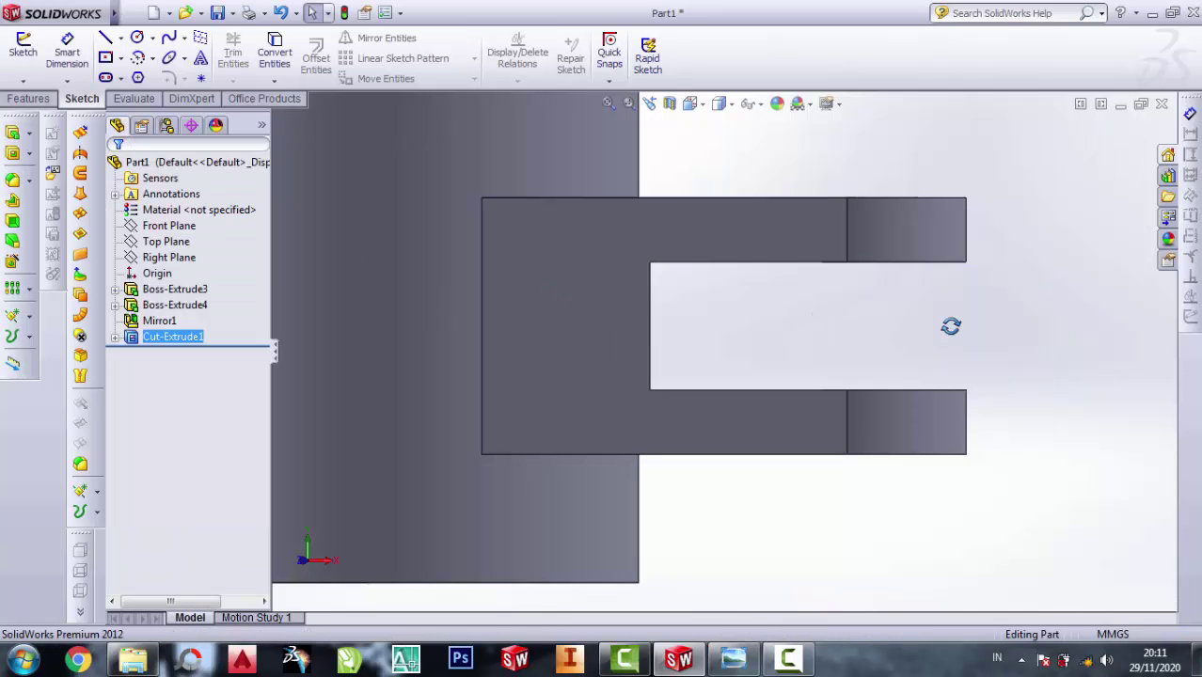
Orbit and zoom out to view the slotted arm in 3D
mouse_move(951, 325)
middle_mouse_down()
mouse_move(891, 418)
mouse_move(930, 429)
mouse_move(934, 392)
mouse_move(899, 392)
mouse_move(913, 402)
middle_mouse_up()
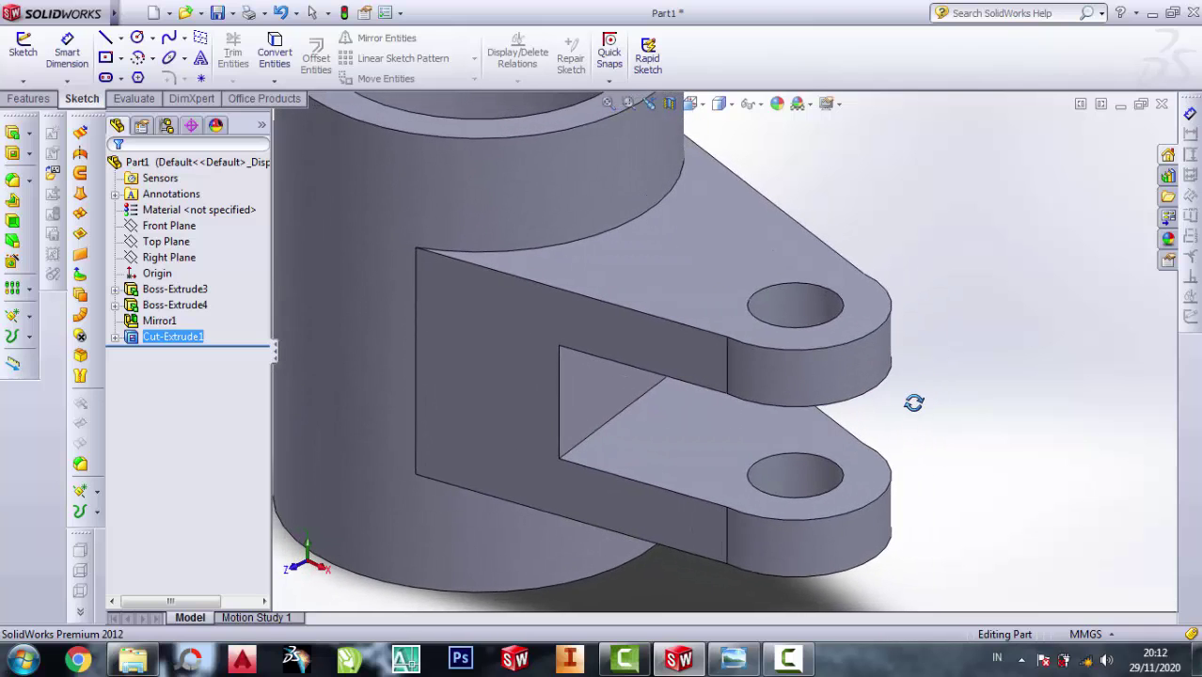
scroll(869, 363, "up", 2)
scroll(869, 362, "up", 2)
scroll(674, 266, "up", 2)
scroll(674, 267, "up", 2)
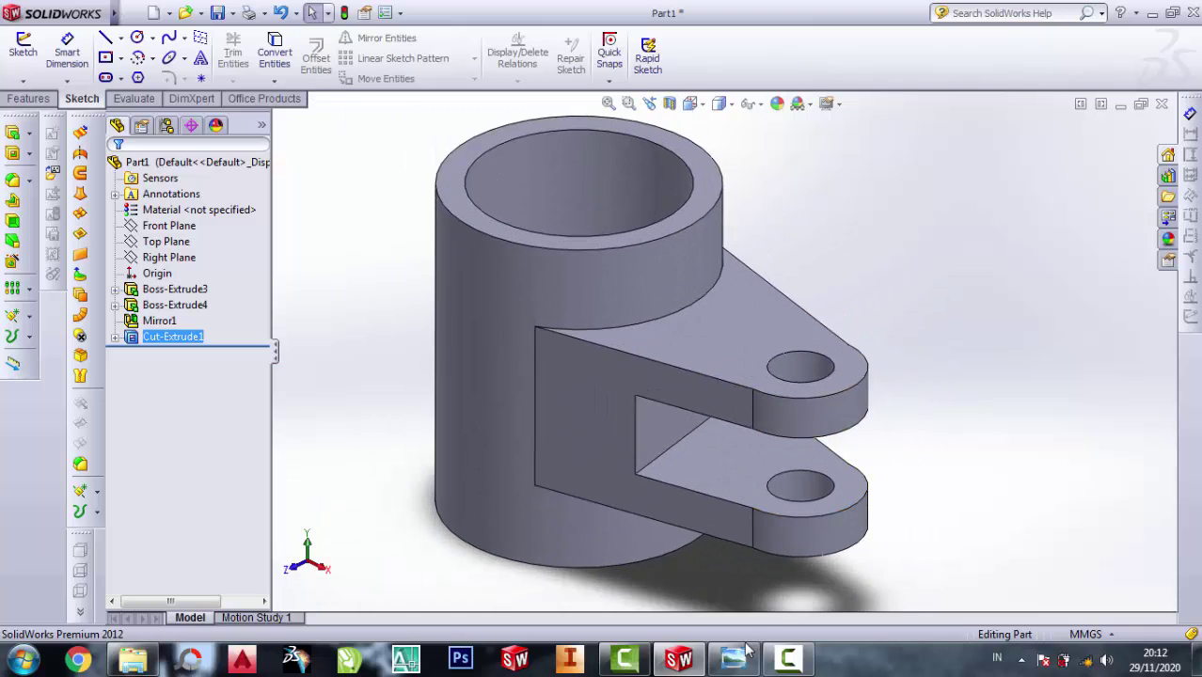
Bring up the bracket's reference drawing in Windows Photo Viewer
left_click(738, 657)
scroll(872, 365, "down", 1)
scroll(888, 334, "up", 1)
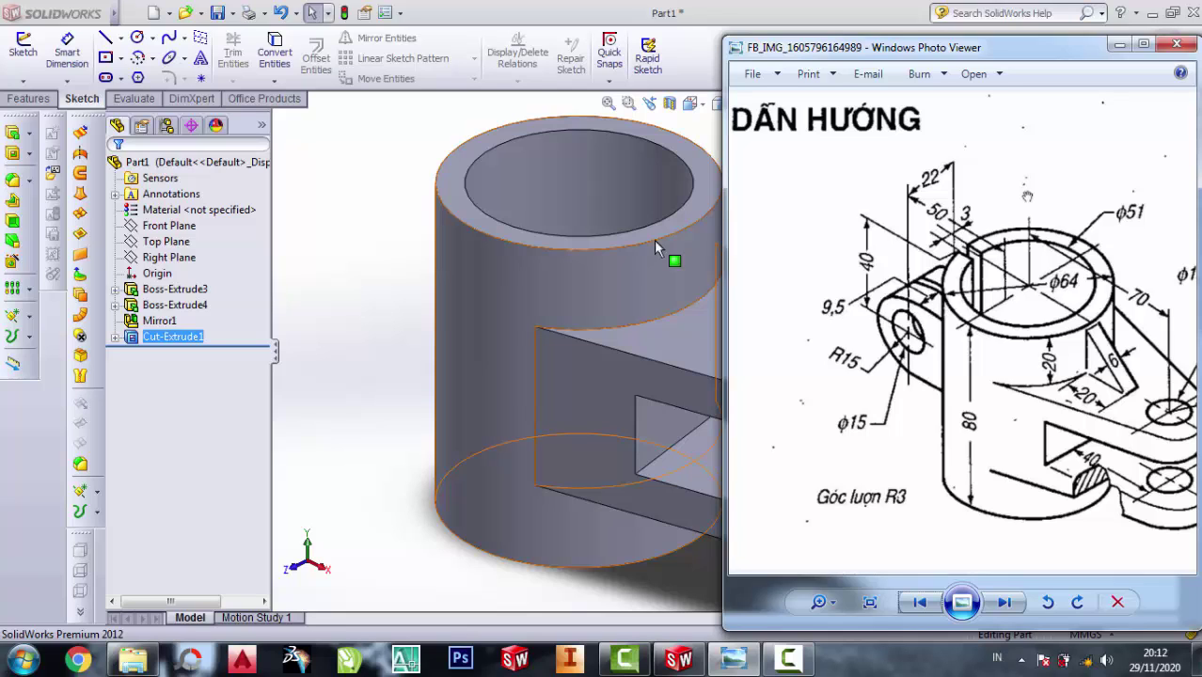
Back in SolidWorks, select the Front Plane and view it Normal To
left_click(336, 201)
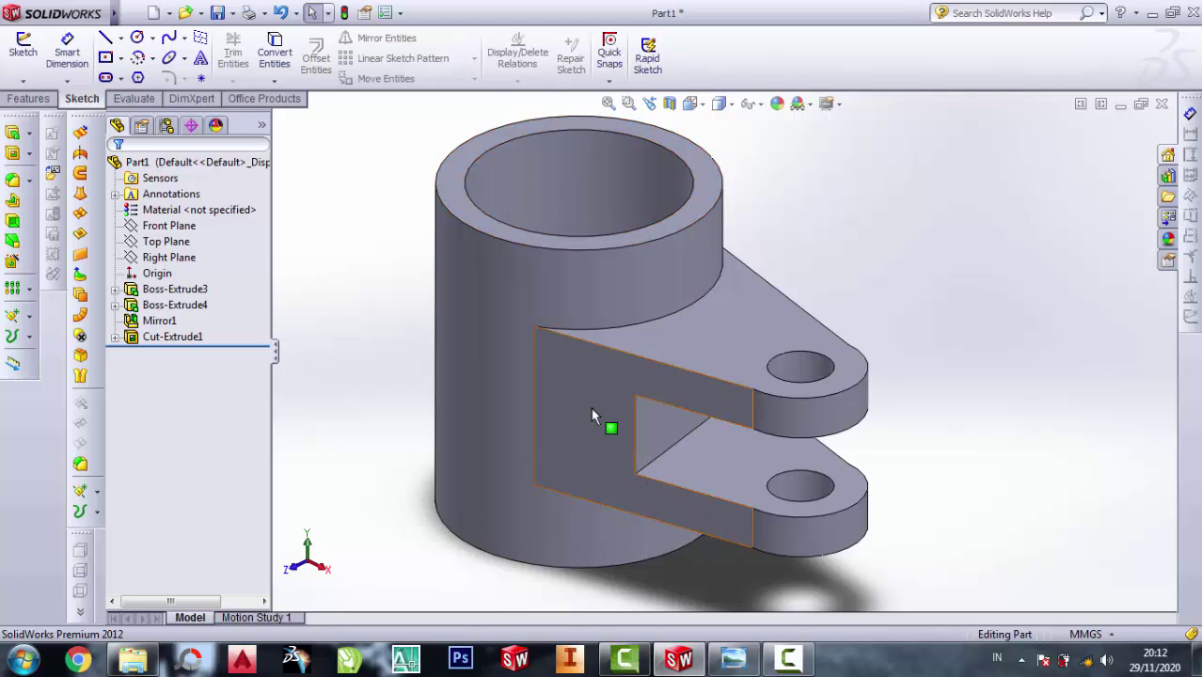
left_click(153, 243)
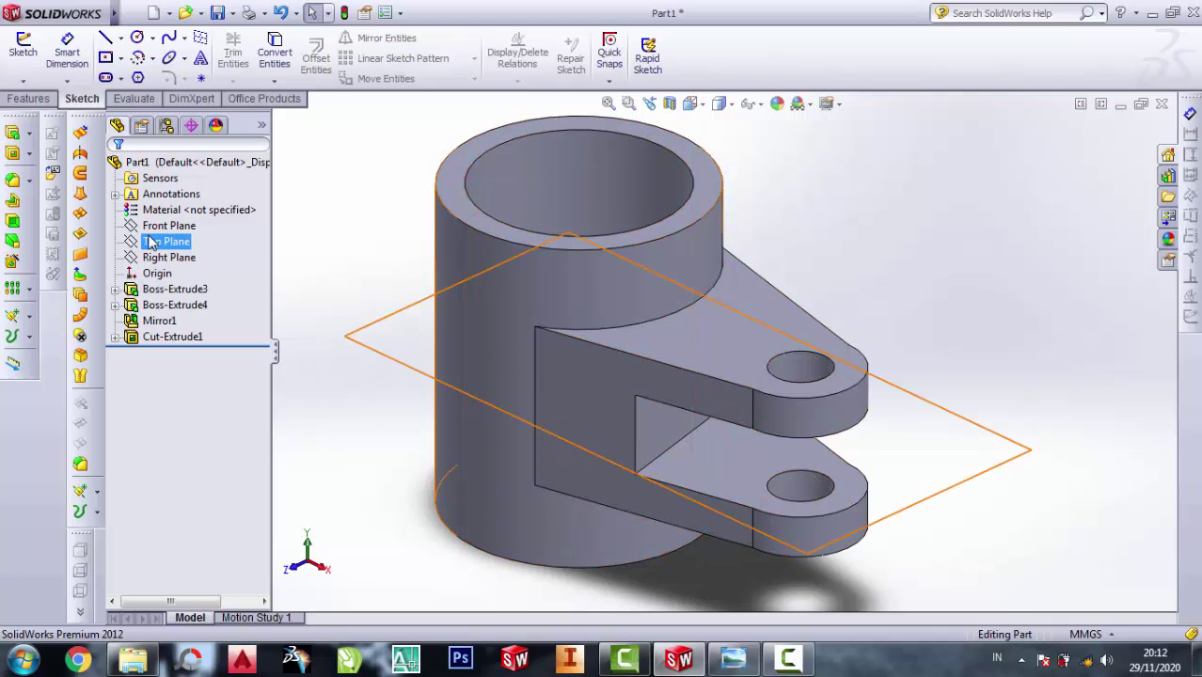
left_click(151, 228)
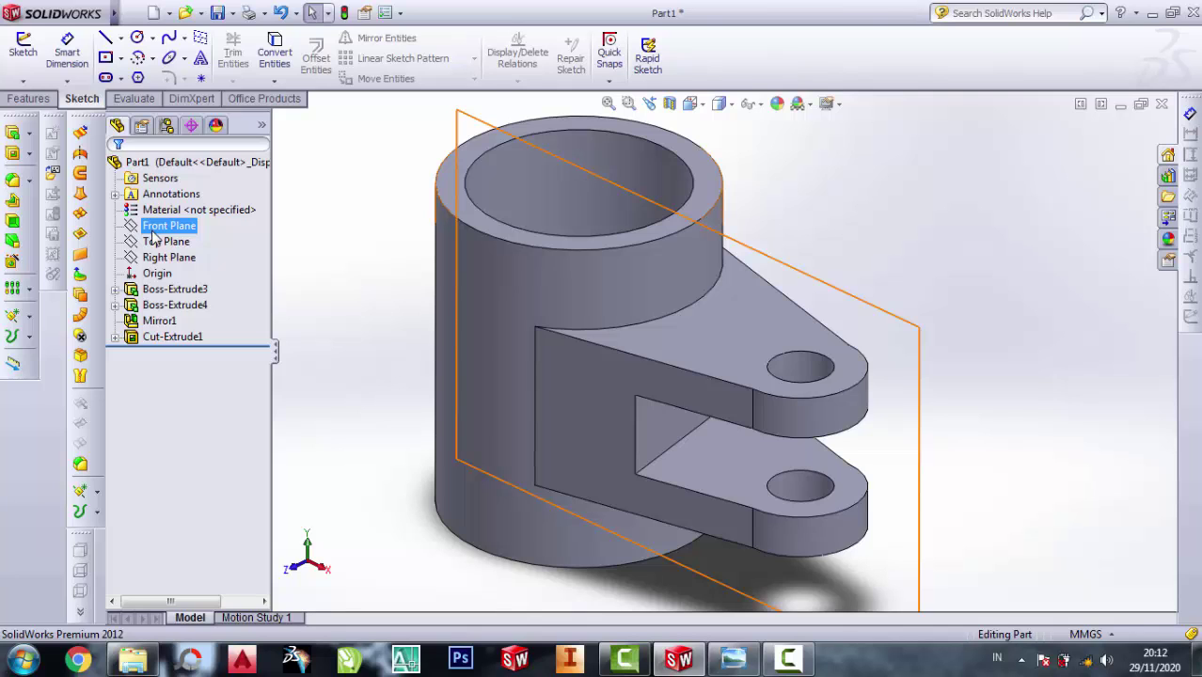
left_click(218, 209)
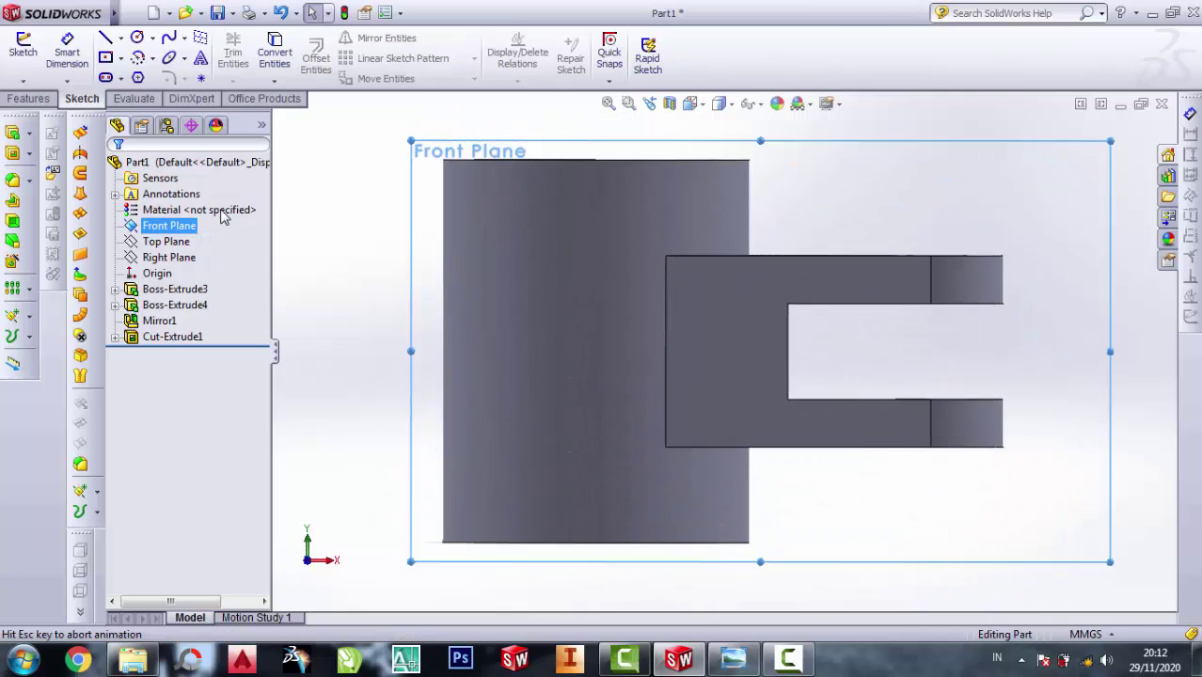
Start a Front Plane sketch and convert the cylinder's 80 mm left edge into it
left_click(111, 41)
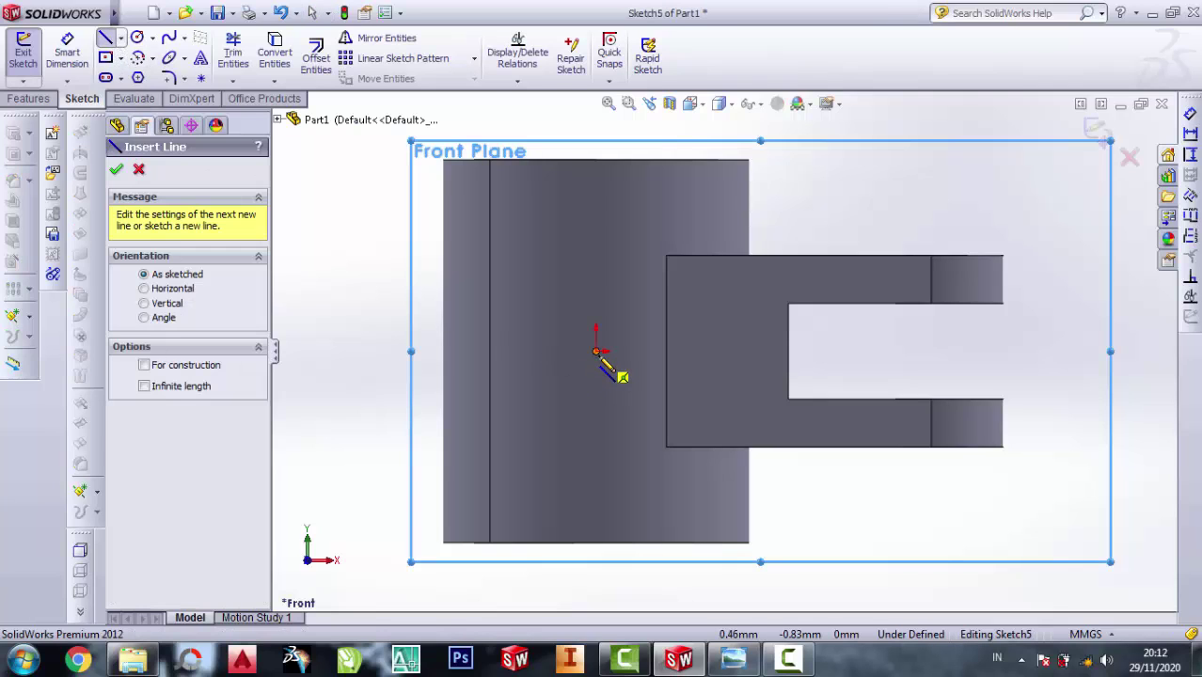
left_click(444, 352)
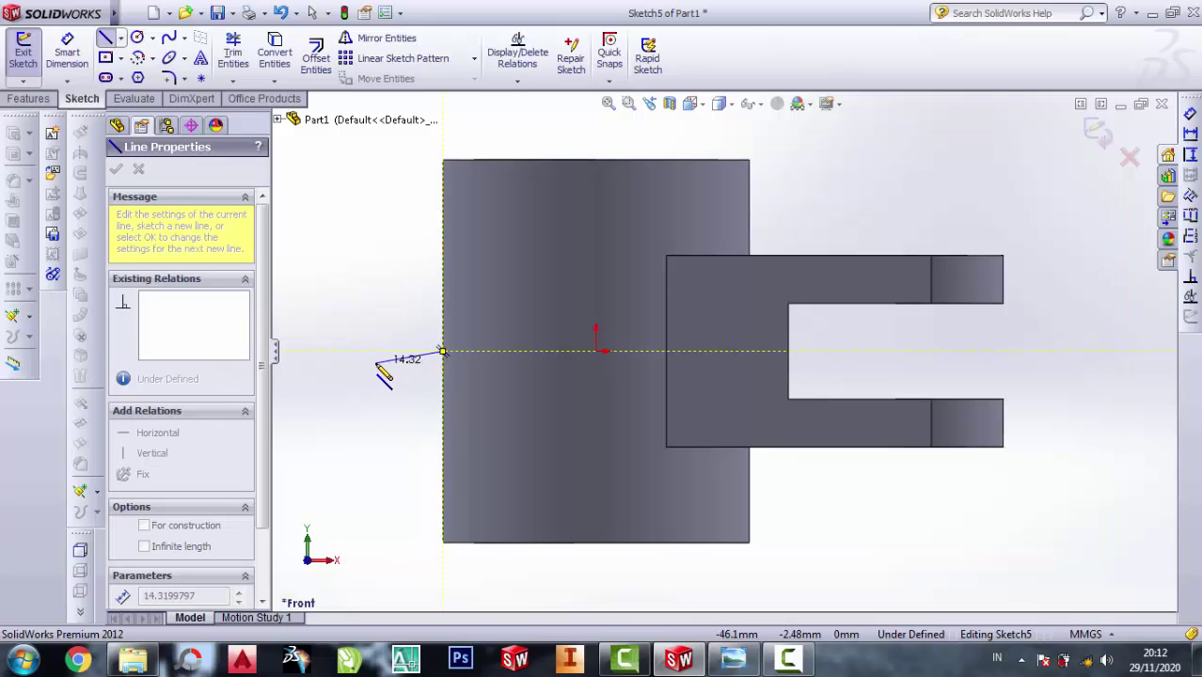
key("Escape")
key("Escape")
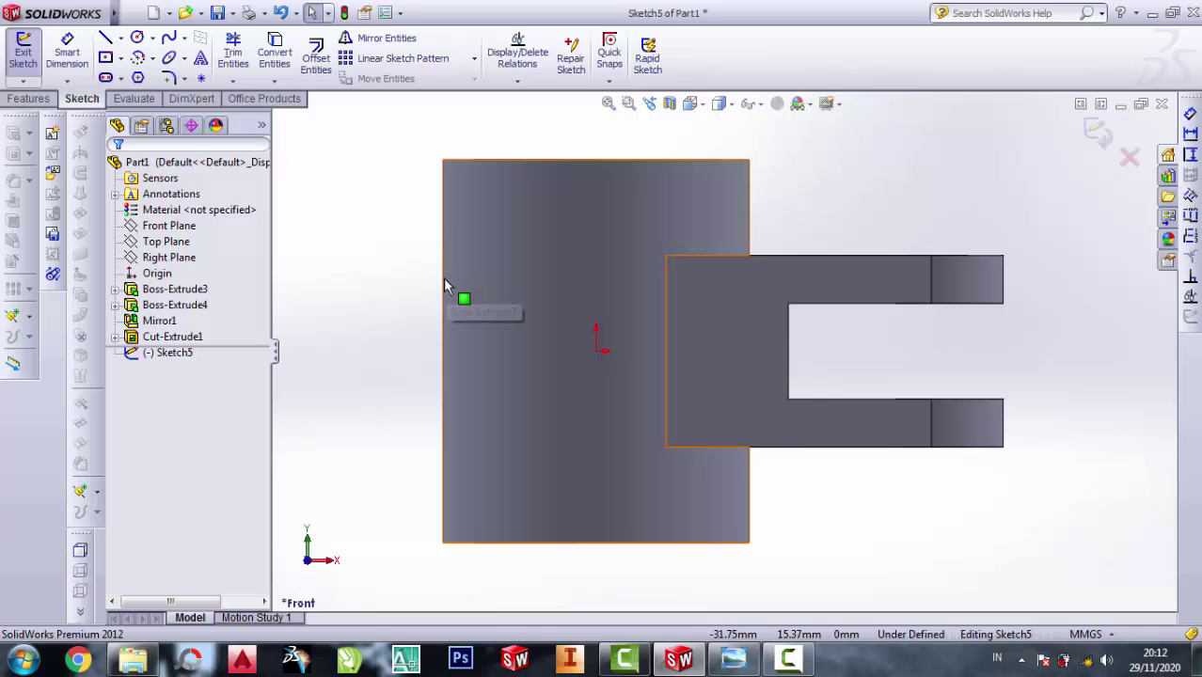
left_click(444, 292)
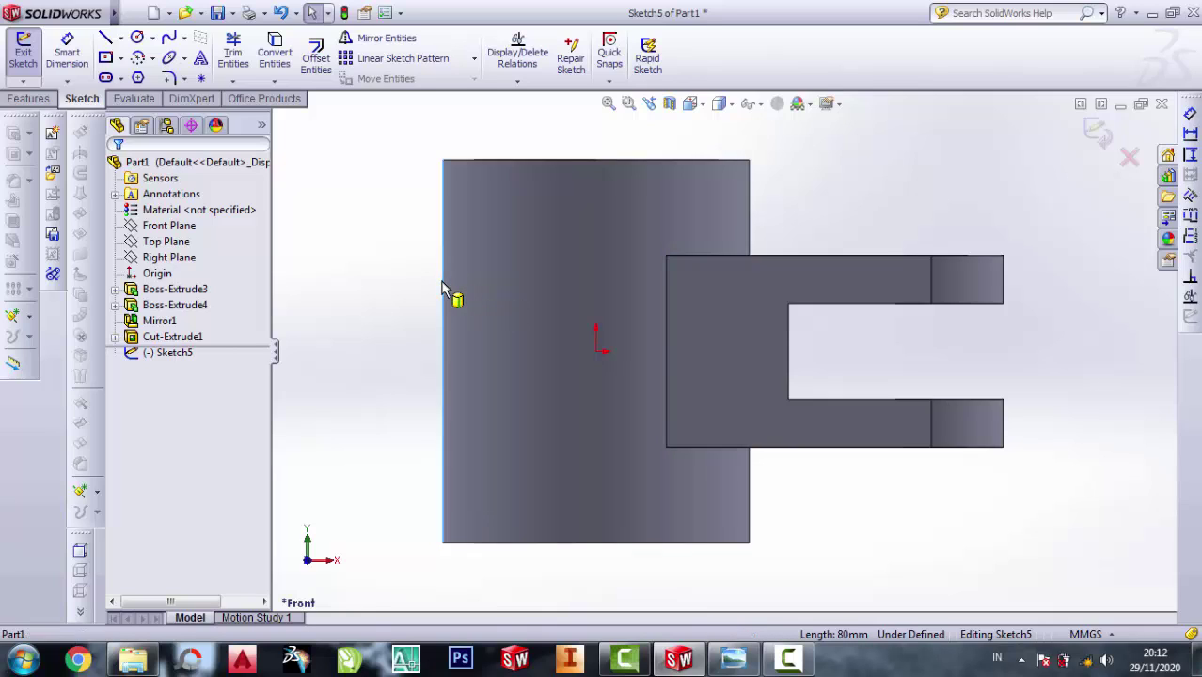
left_click(266, 57)
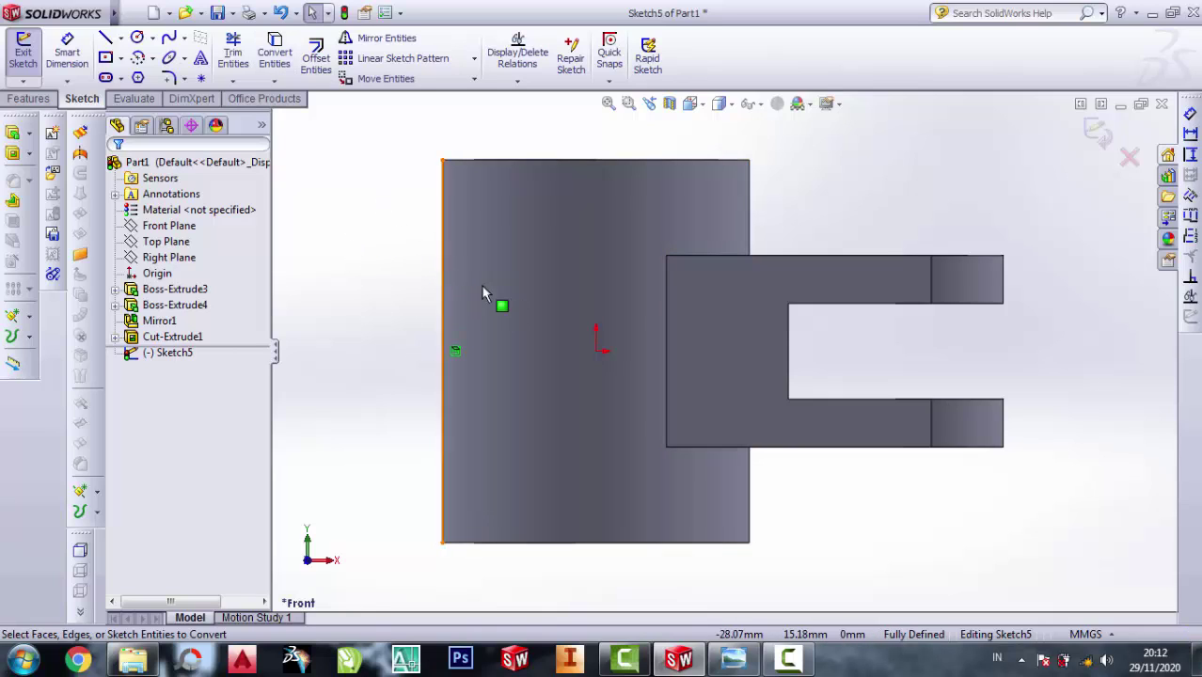
Nudge the view and bring up the reference drawing again
key("ctrl+Right")
key("ctrl+Down")
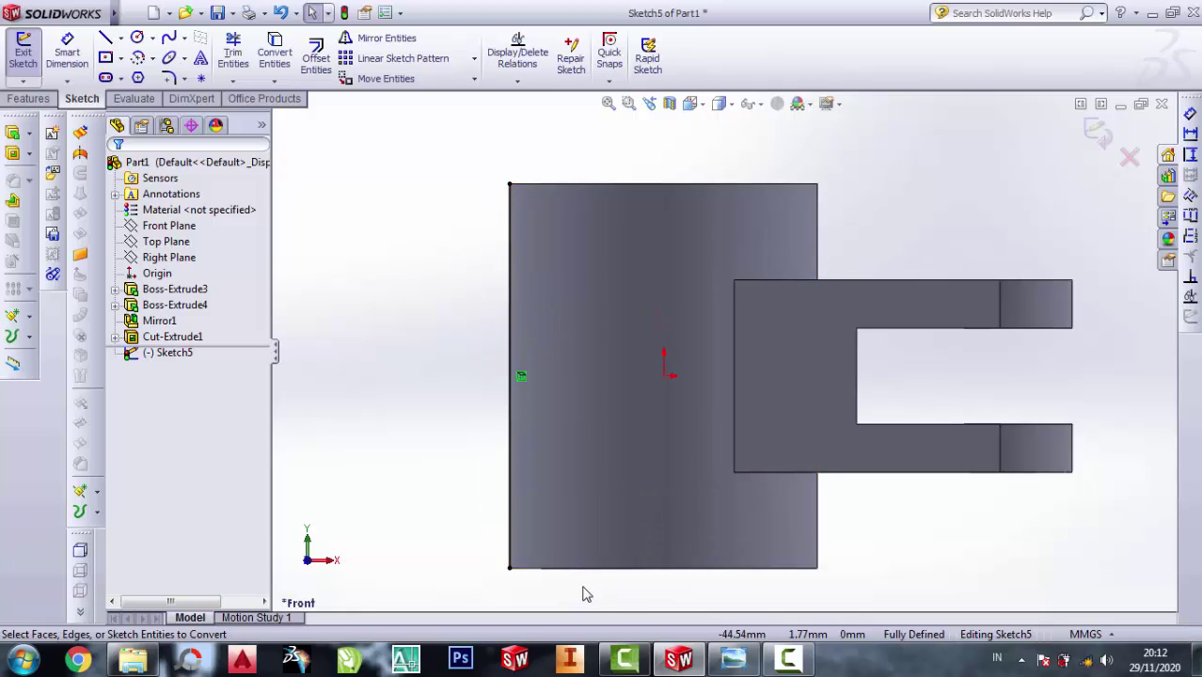
left_click(721, 665)
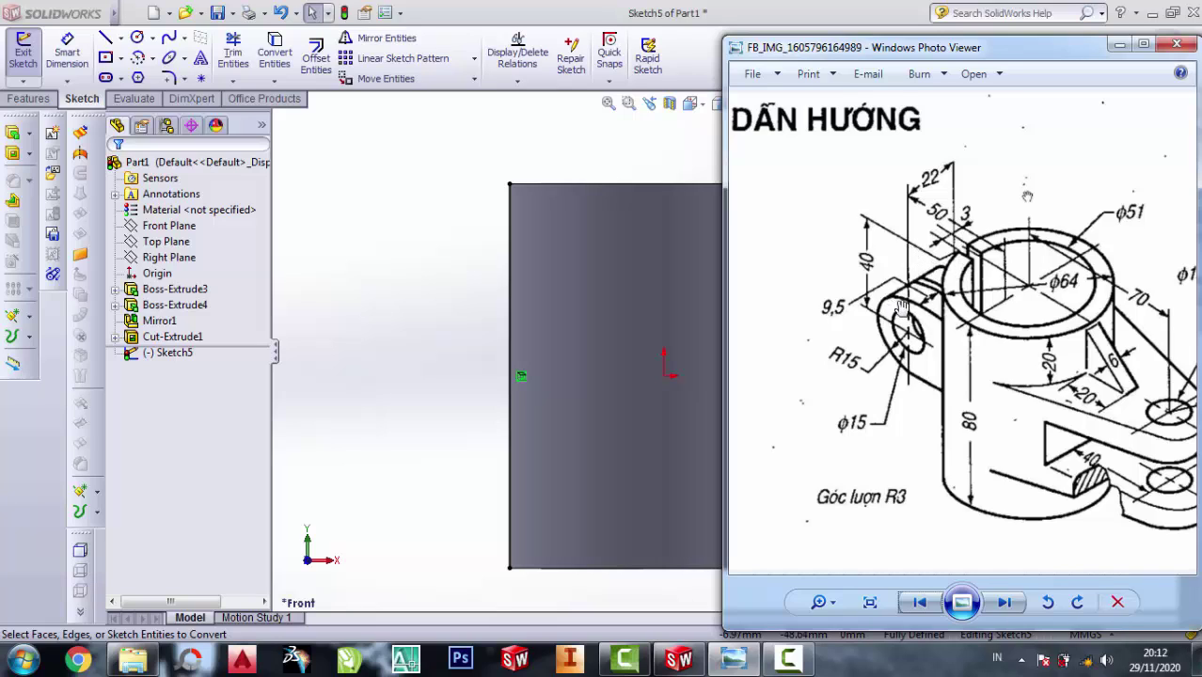
Draw a vertical line down the body's left edge from the outline's top-left corner
left_click(106, 39)
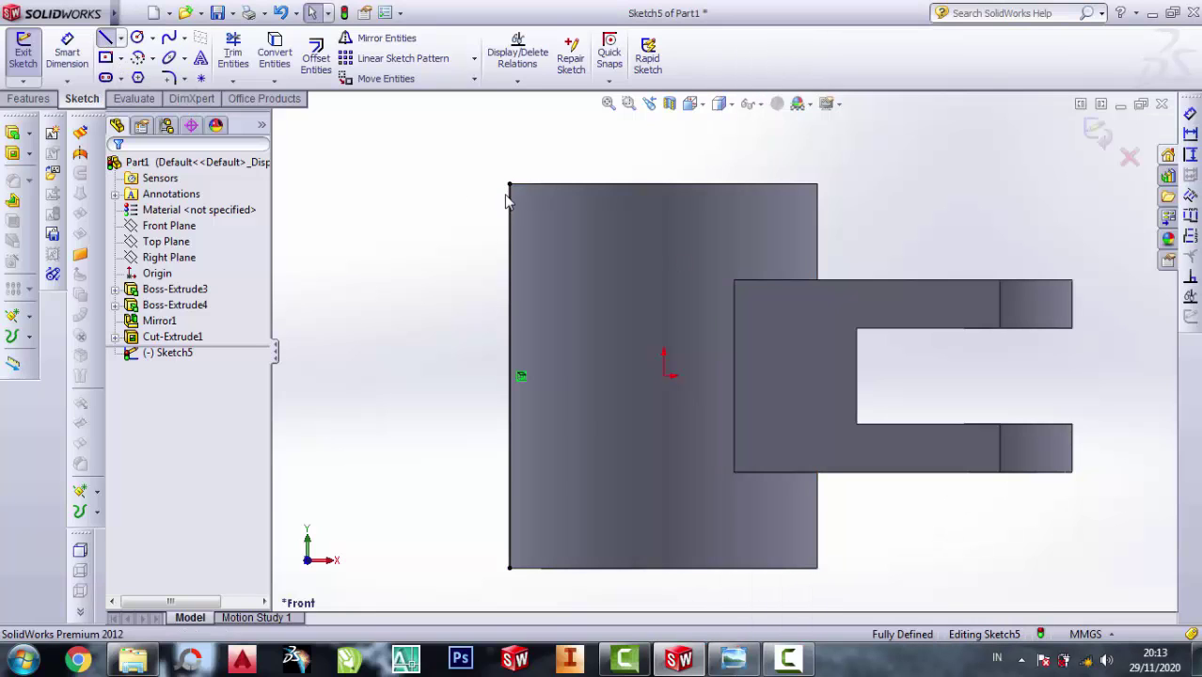
left_click(509, 185)
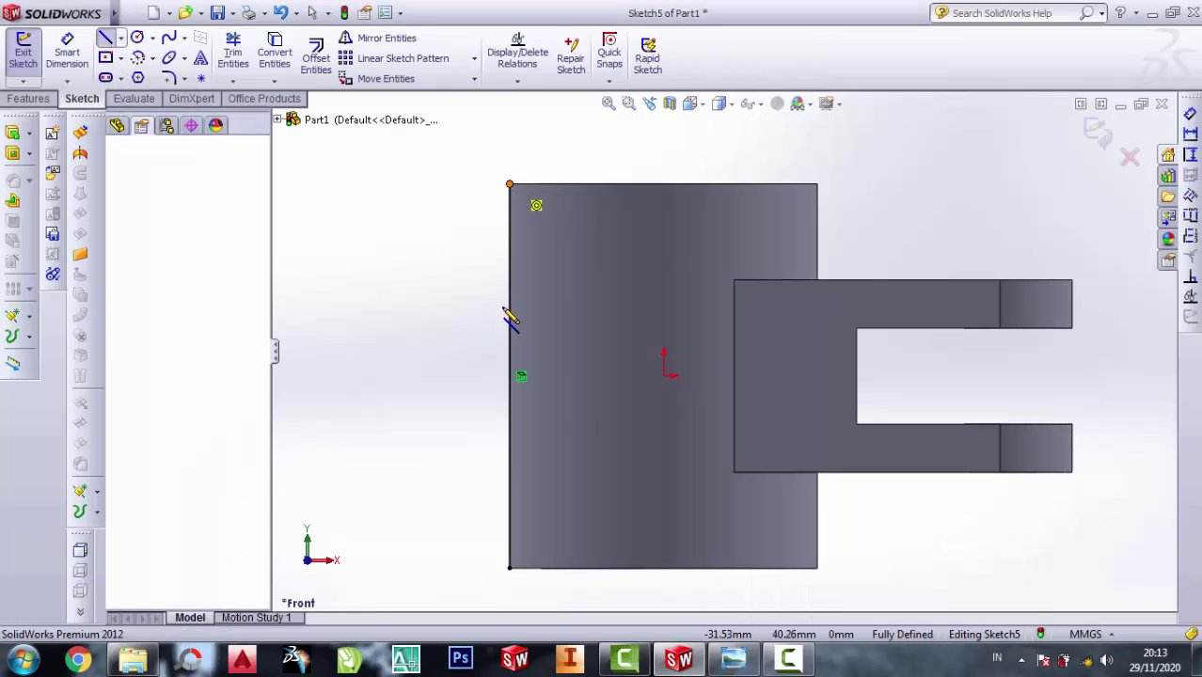
left_click(510, 313)
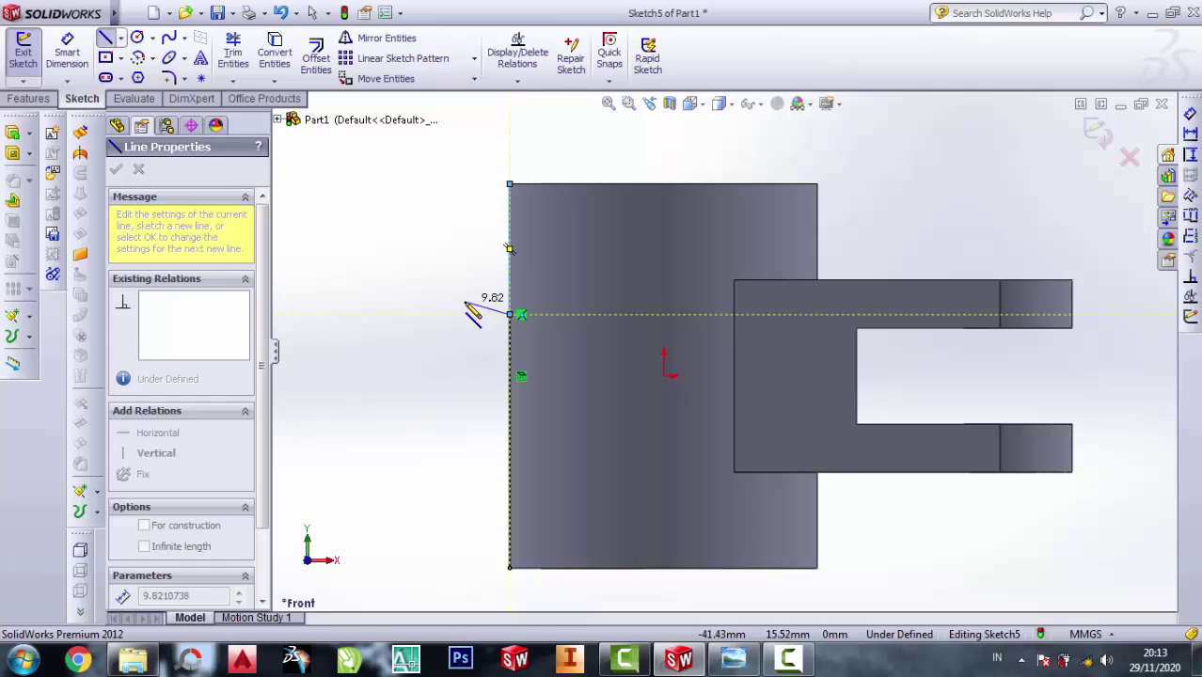
key("Escape")
Delete the lower part of the converted left-edge line
left_click(67, 52)
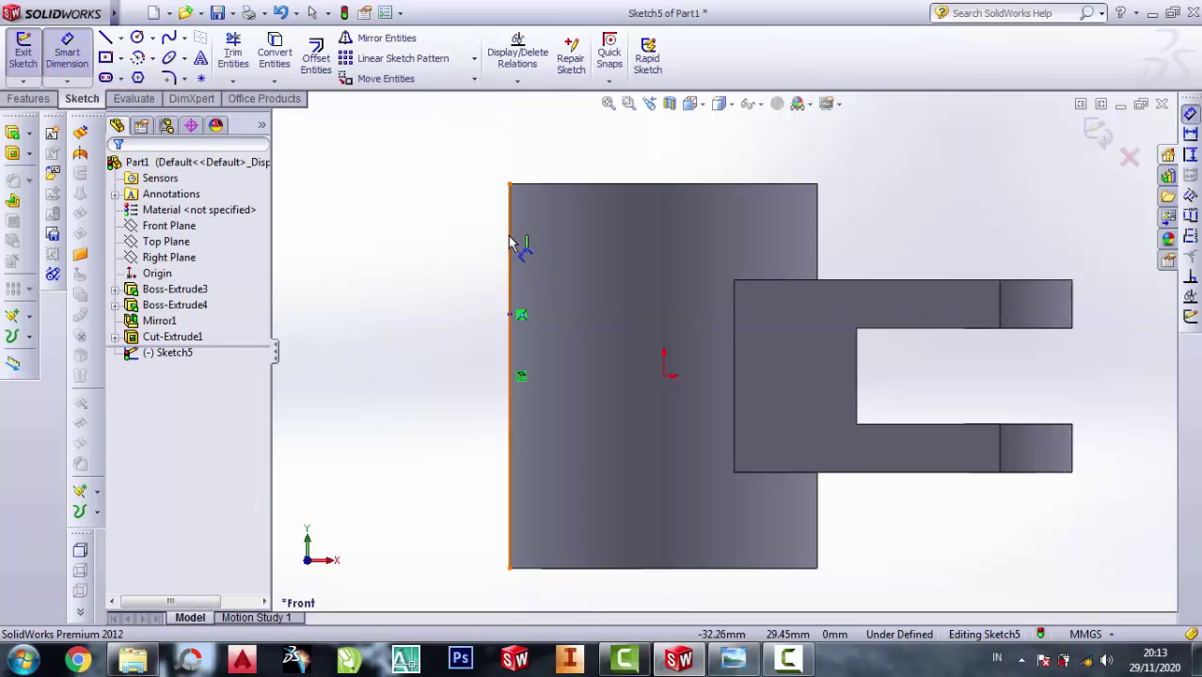
key("Escape")
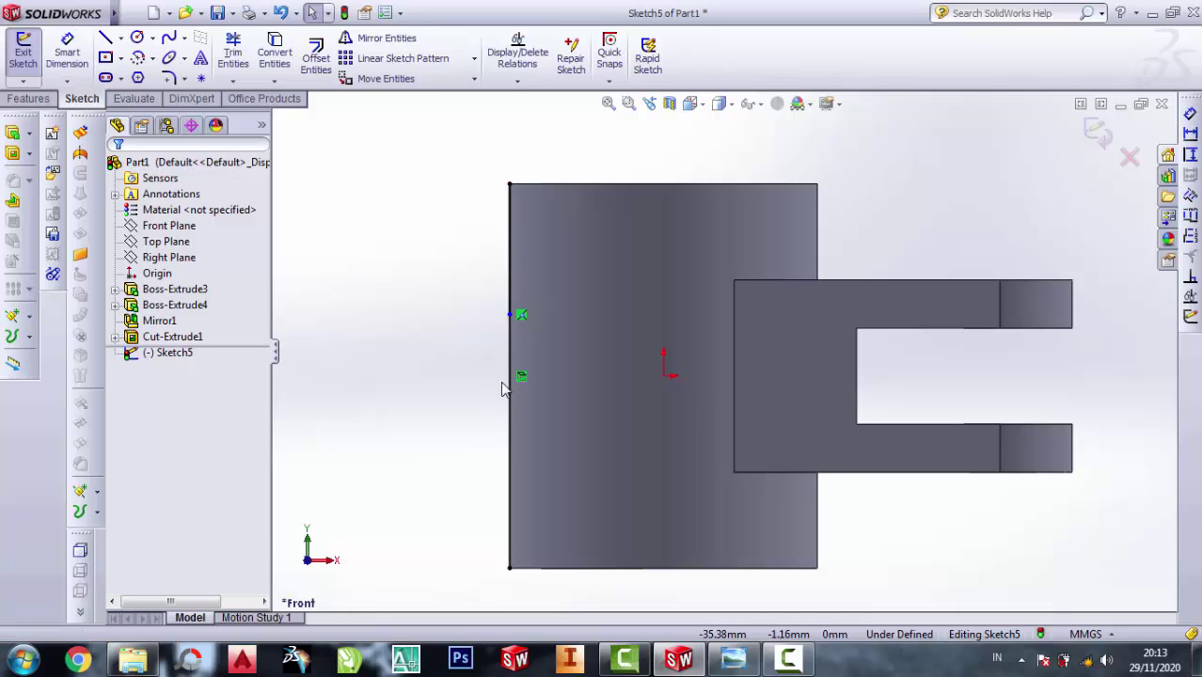
left_click(511, 388)
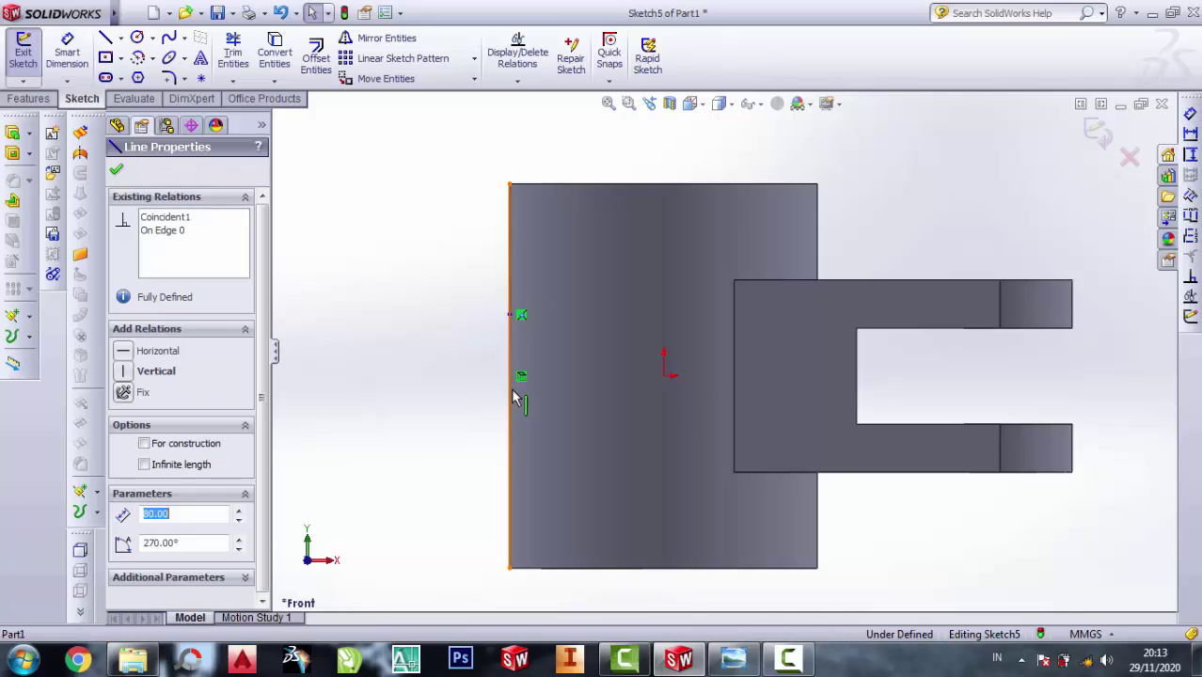
right_click(512, 389)
left_click(545, 466)
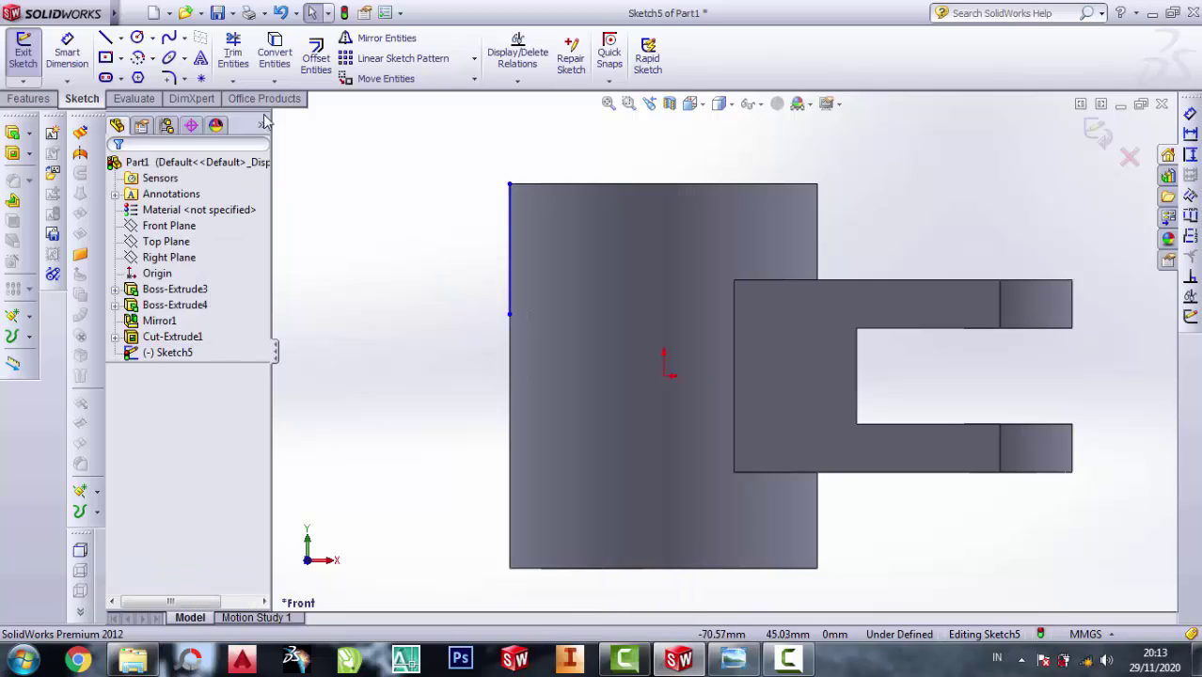
Dimension the remaining vertical line to 40 mm, then switch to the reference drawing
left_click(66, 51)
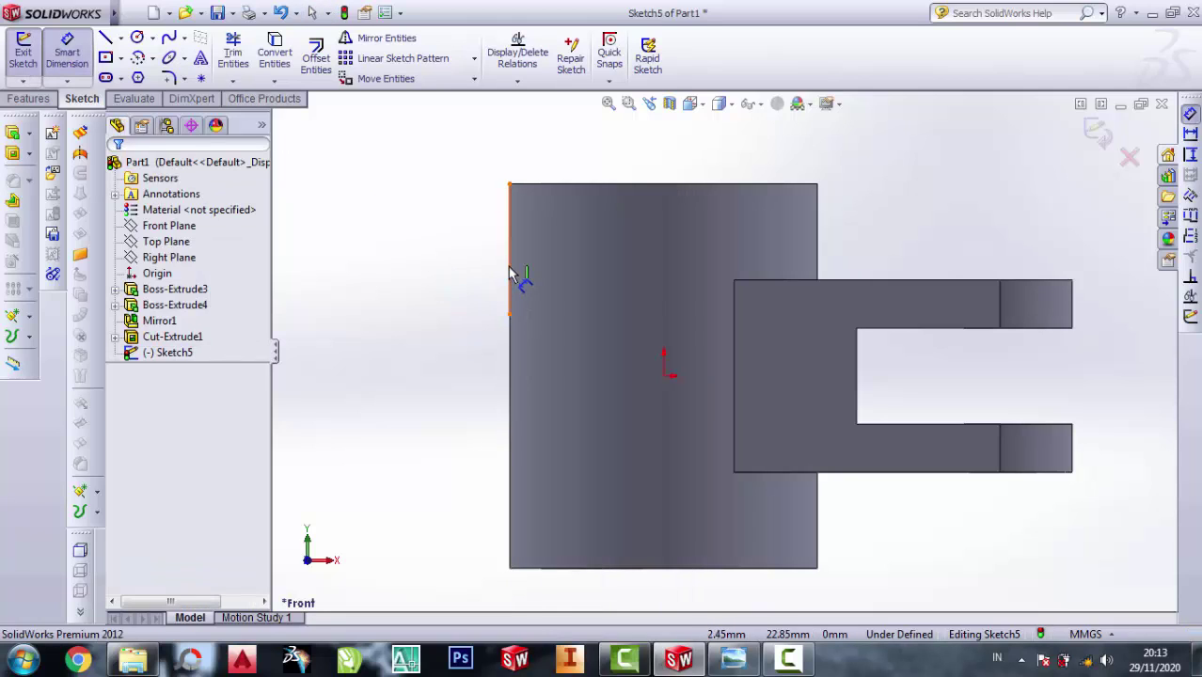
left_click(497, 270)
left_click(451, 269)
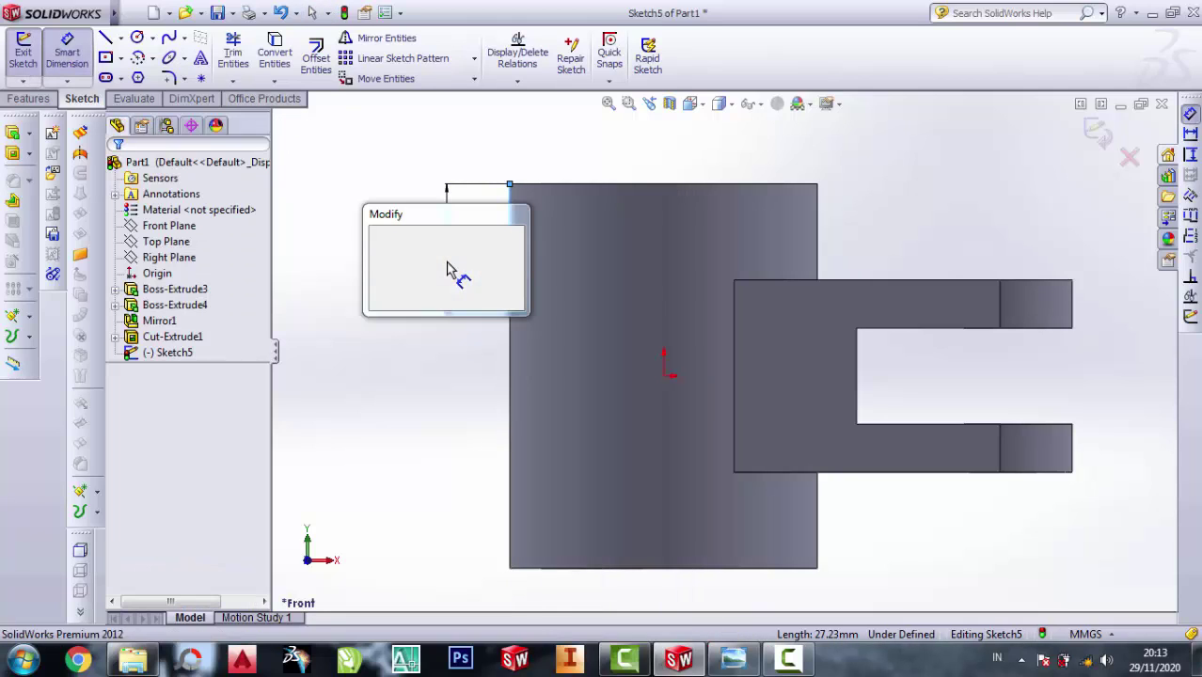
type("40")
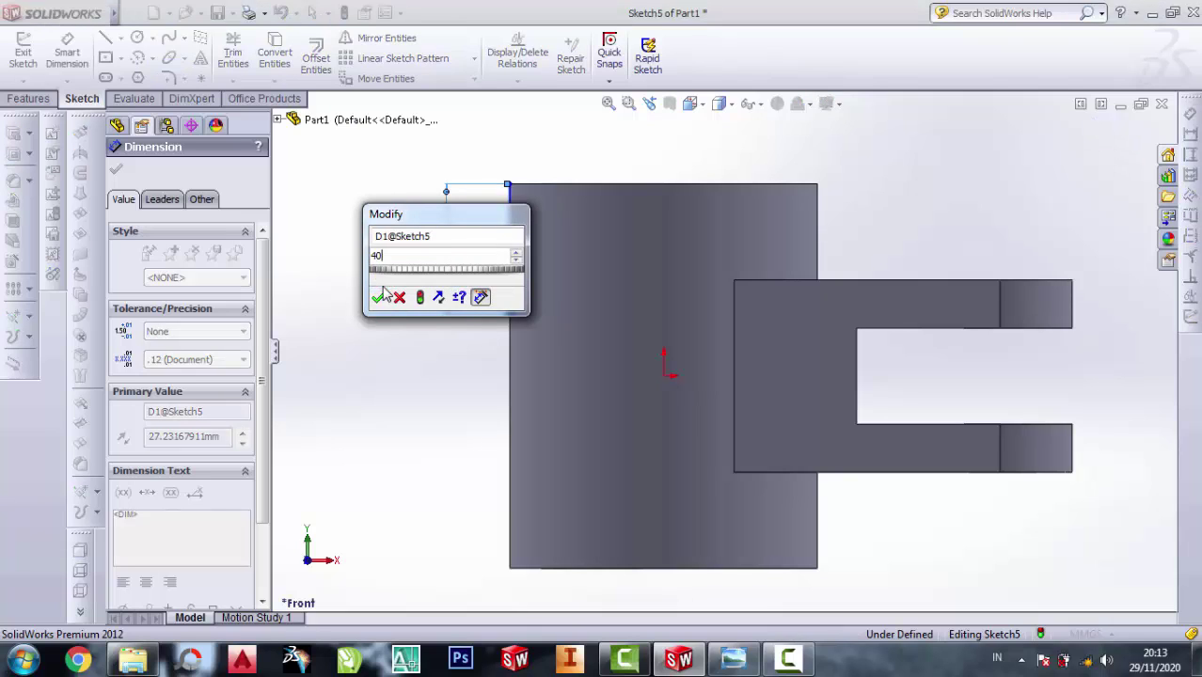
left_click(379, 299)
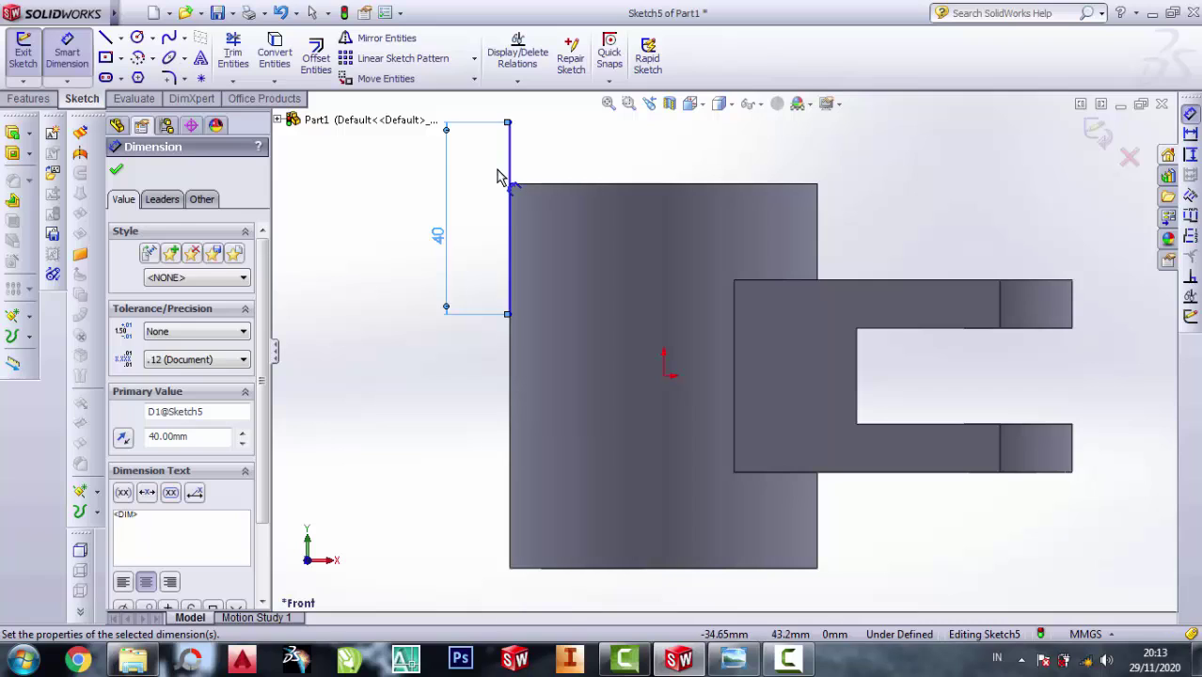
key("Escape")
key("Escape")
key("alt+Tab")
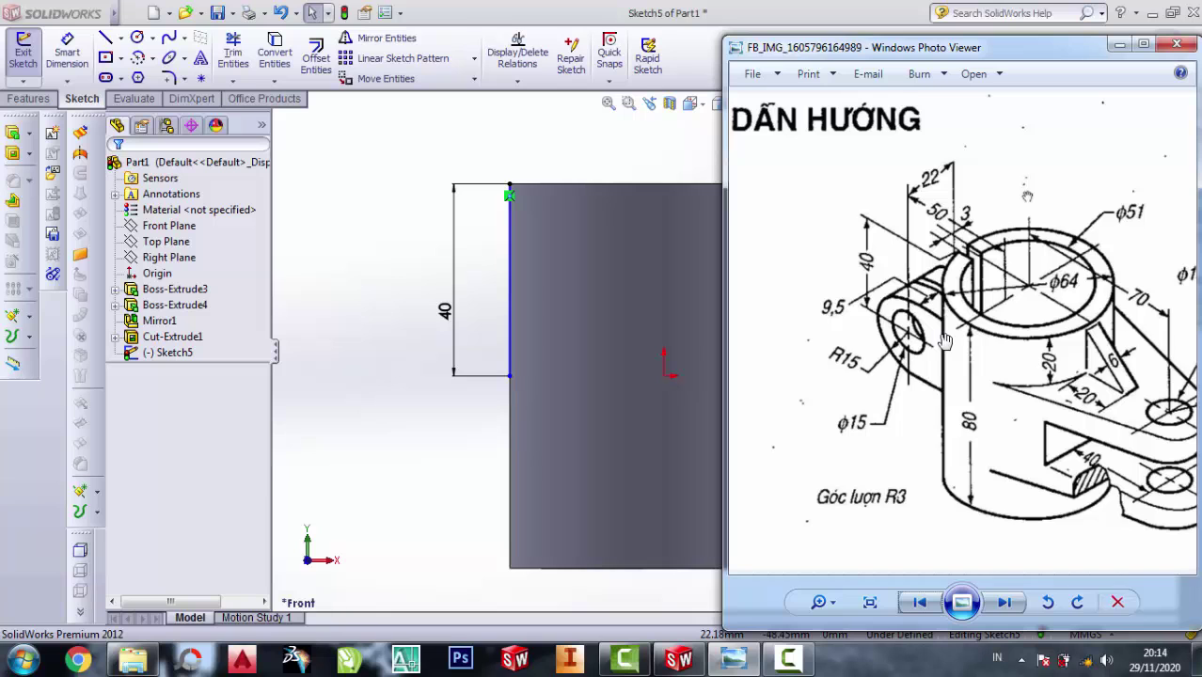
scroll(1007, 238, "up", 2)
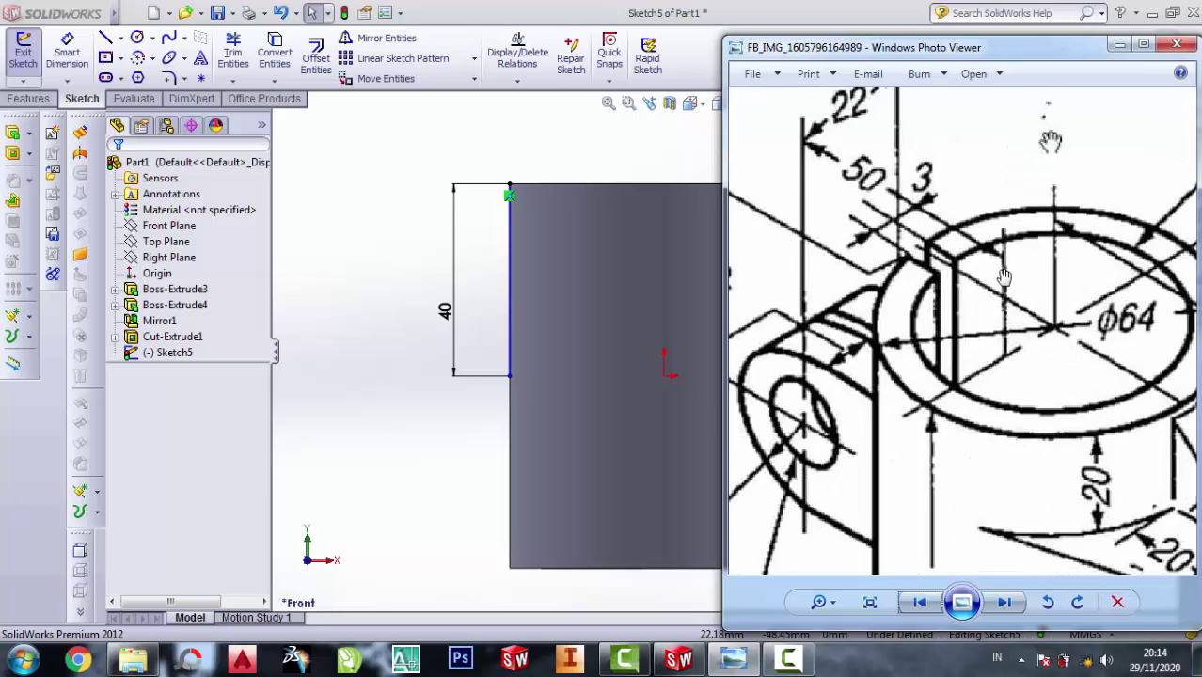
scroll(1034, 348, "up", 1)
scroll(982, 273, "up", 1)
scroll(986, 285, "down", 2)
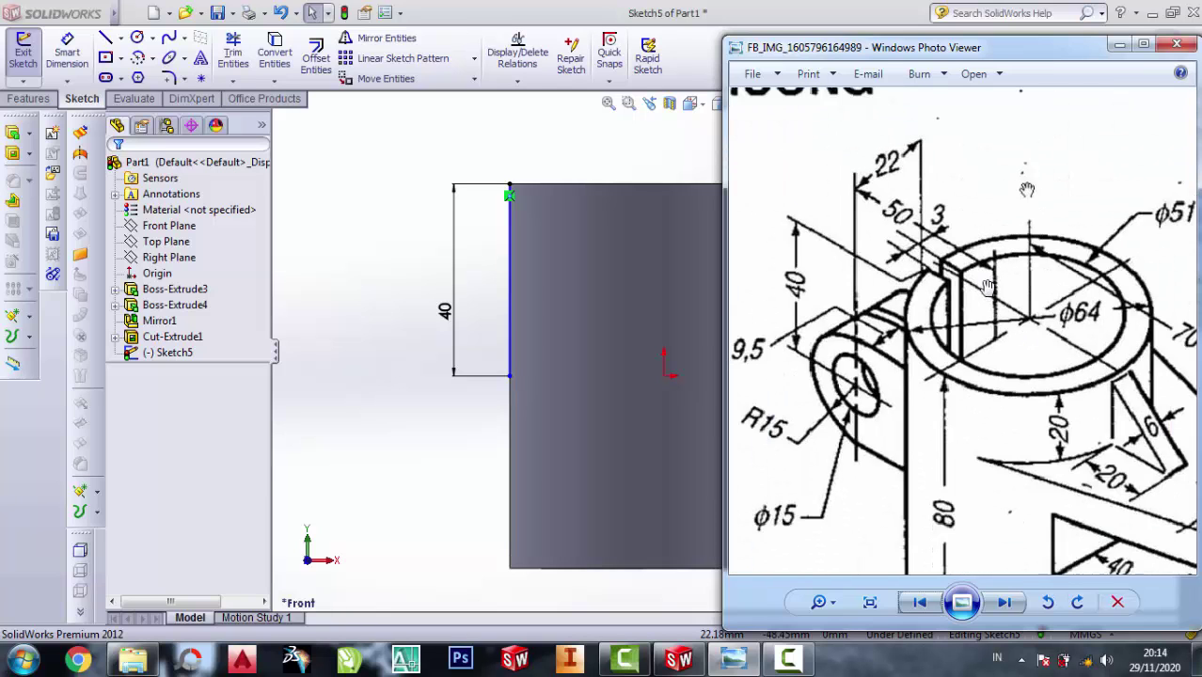
scroll(959, 239, "down", 1)
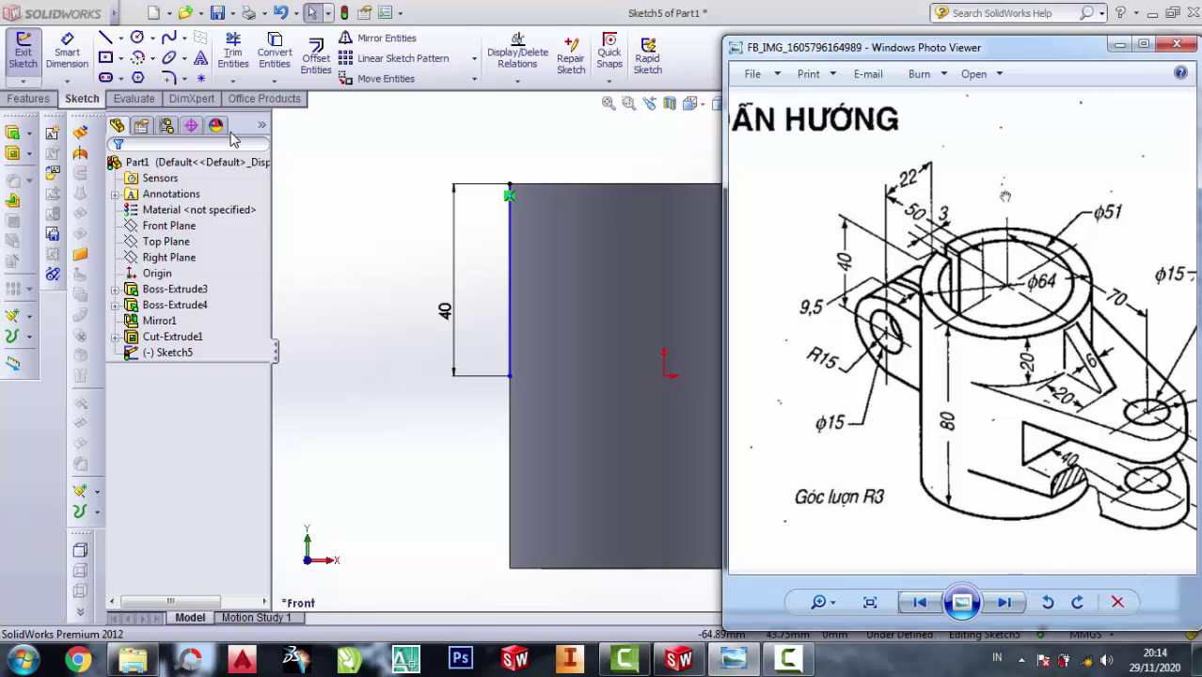
left_click(364, 152)
Draw a horizontal line leftward from the 40 mm line's top and dimension it 50 mm
middle_click_drag(564, 178, 542, 266)
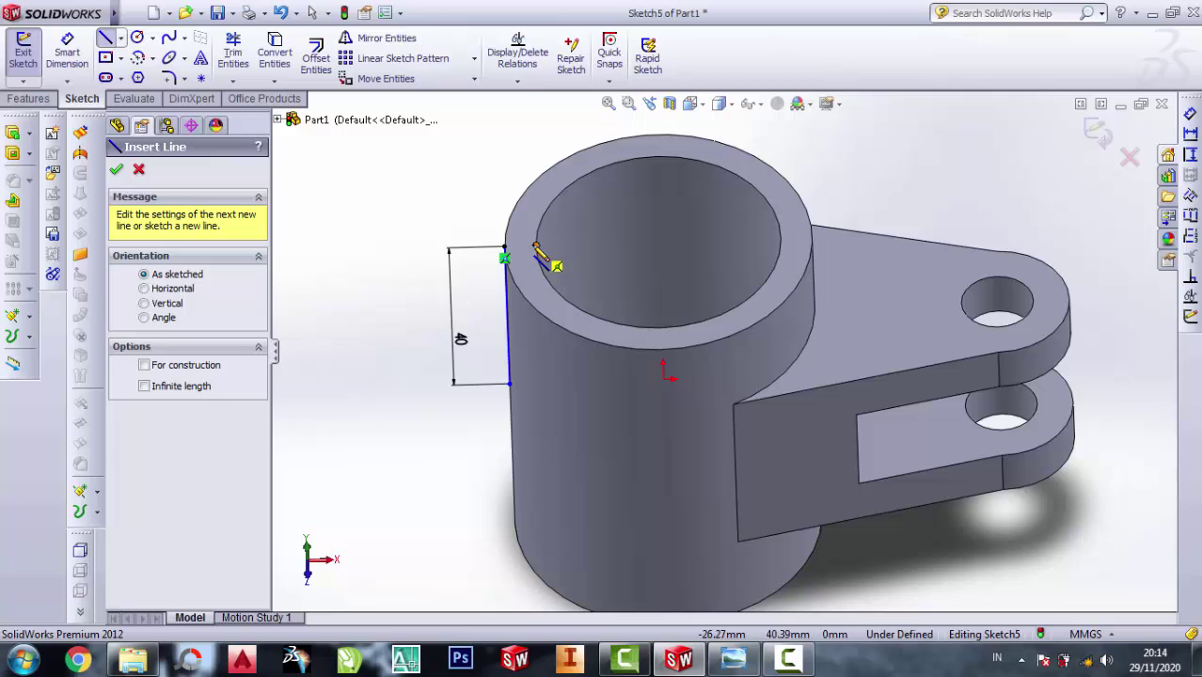
left_click(506, 248)
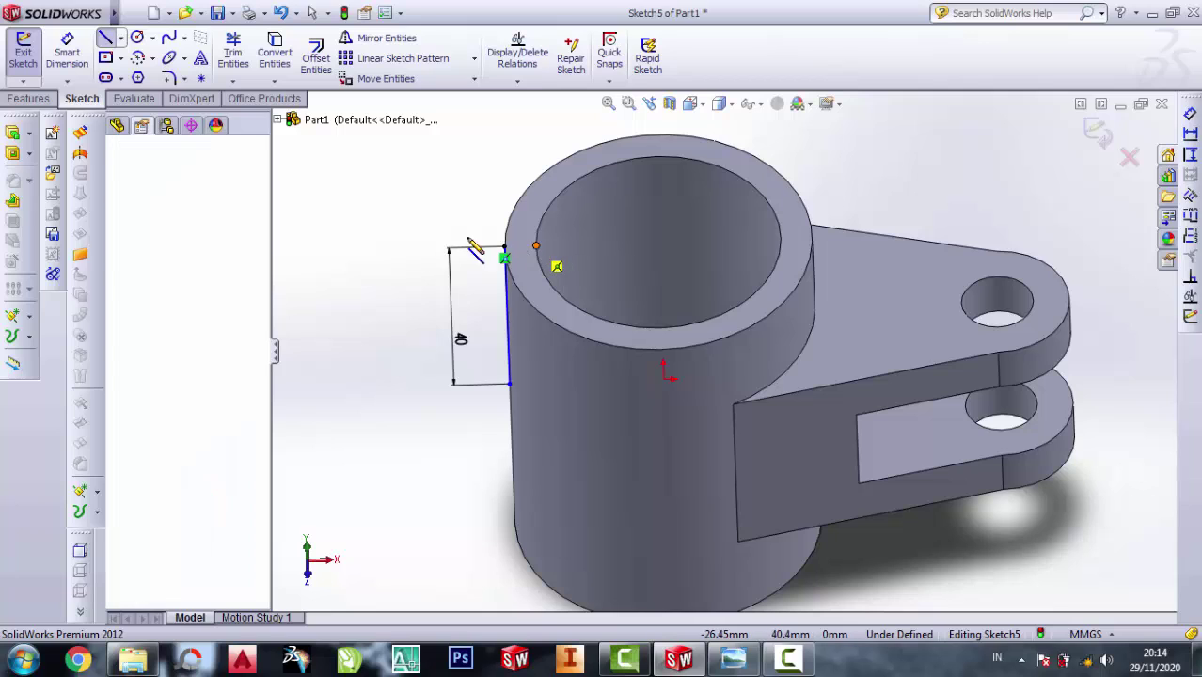
left_click(362, 250)
key("Escape")
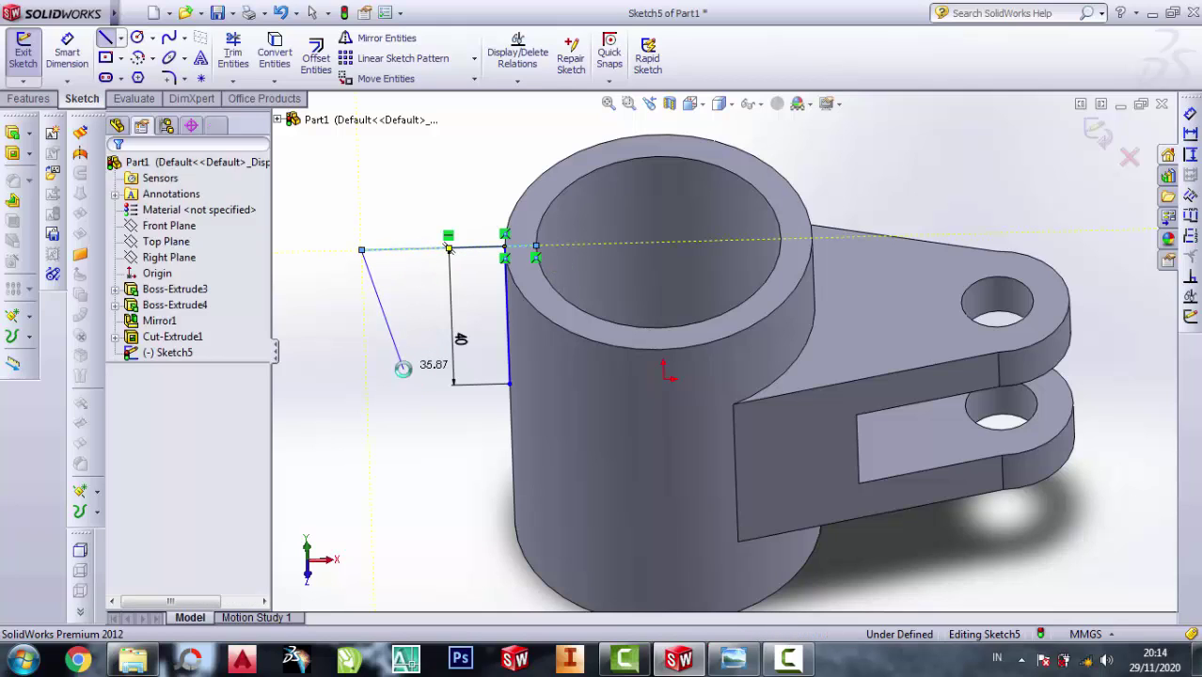
left_click(67, 52)
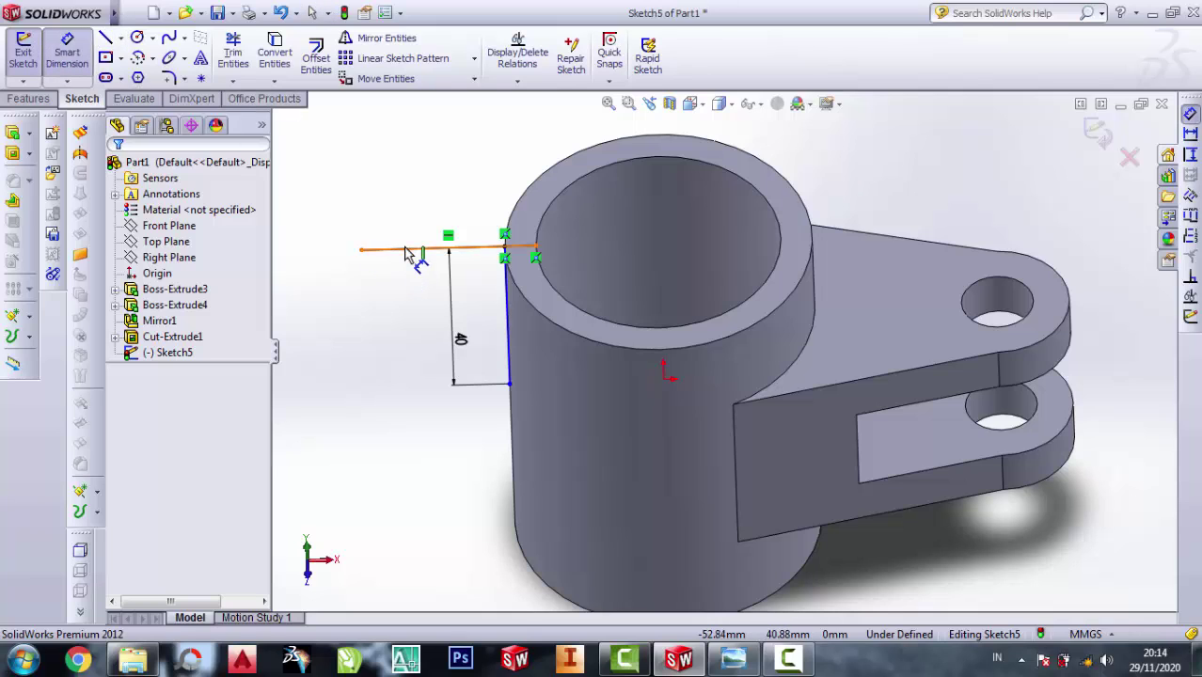
left_click(406, 199)
left_click(408, 193)
type("50")
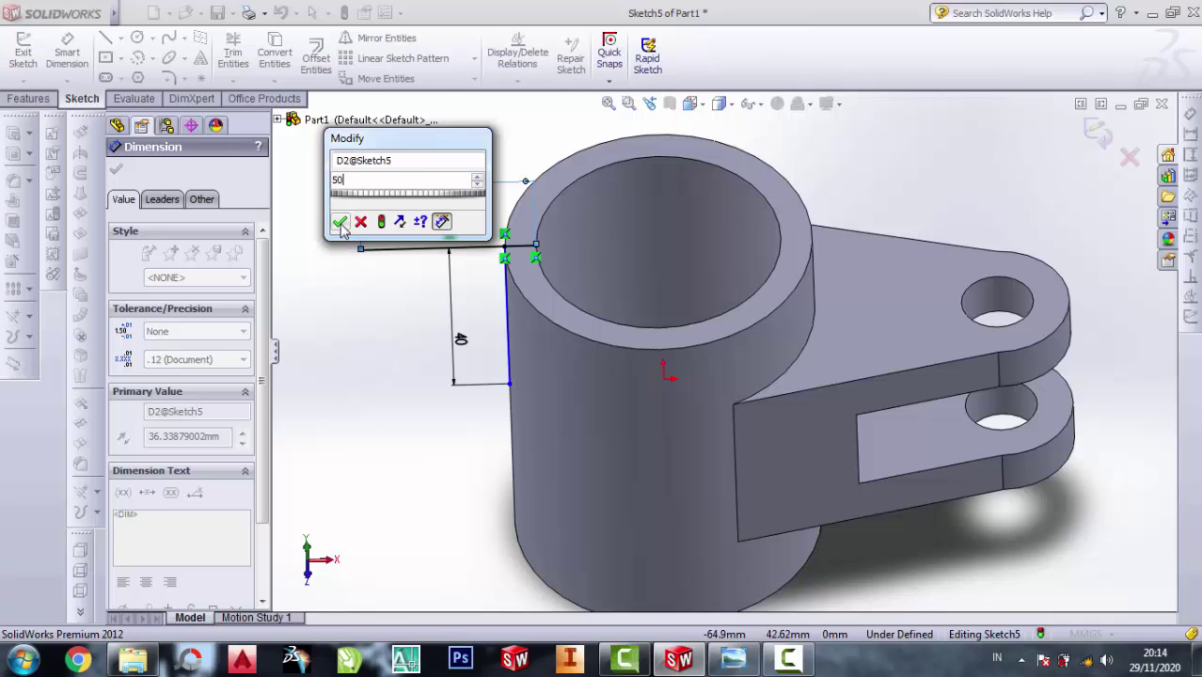
left_click(340, 224)
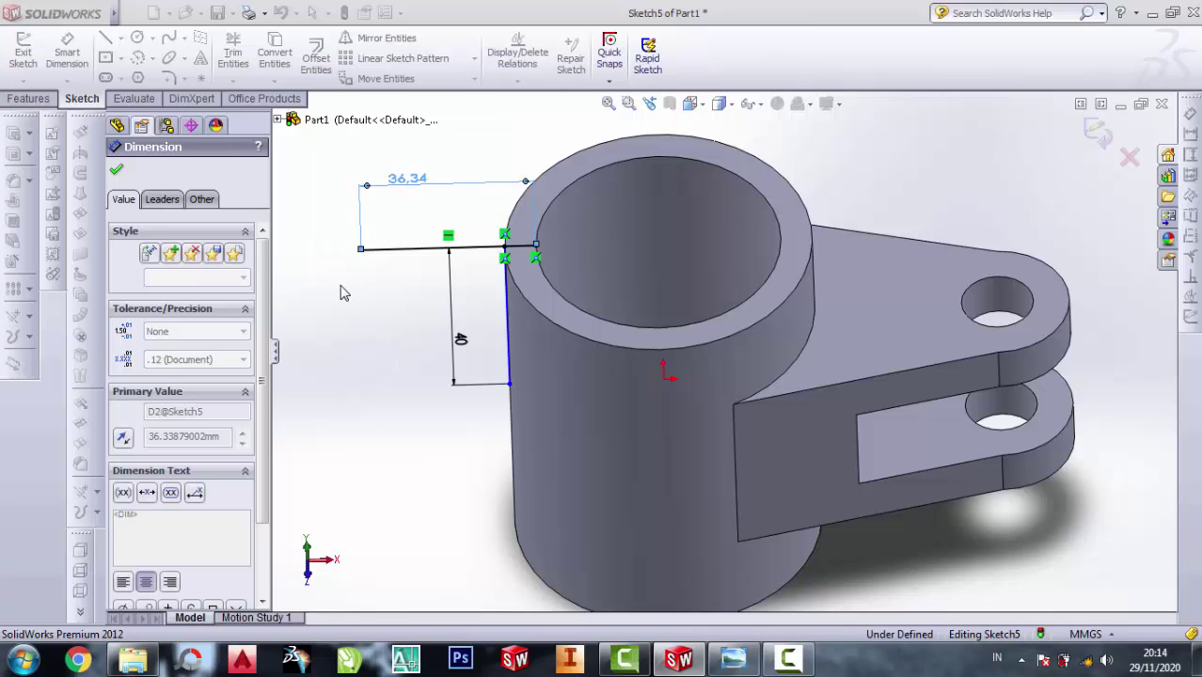
type("50")
Draw a vertical line down from the 50 mm line's left end, checking the reference drawing
left_click(750, 651)
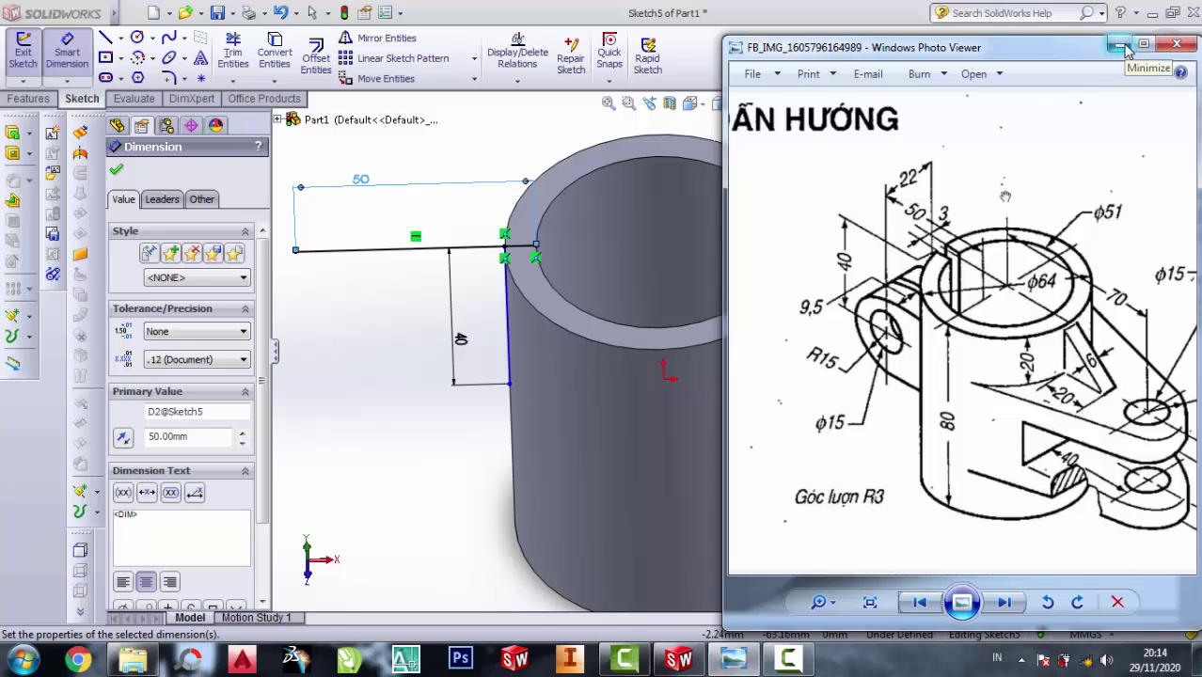
left_click(1122, 46)
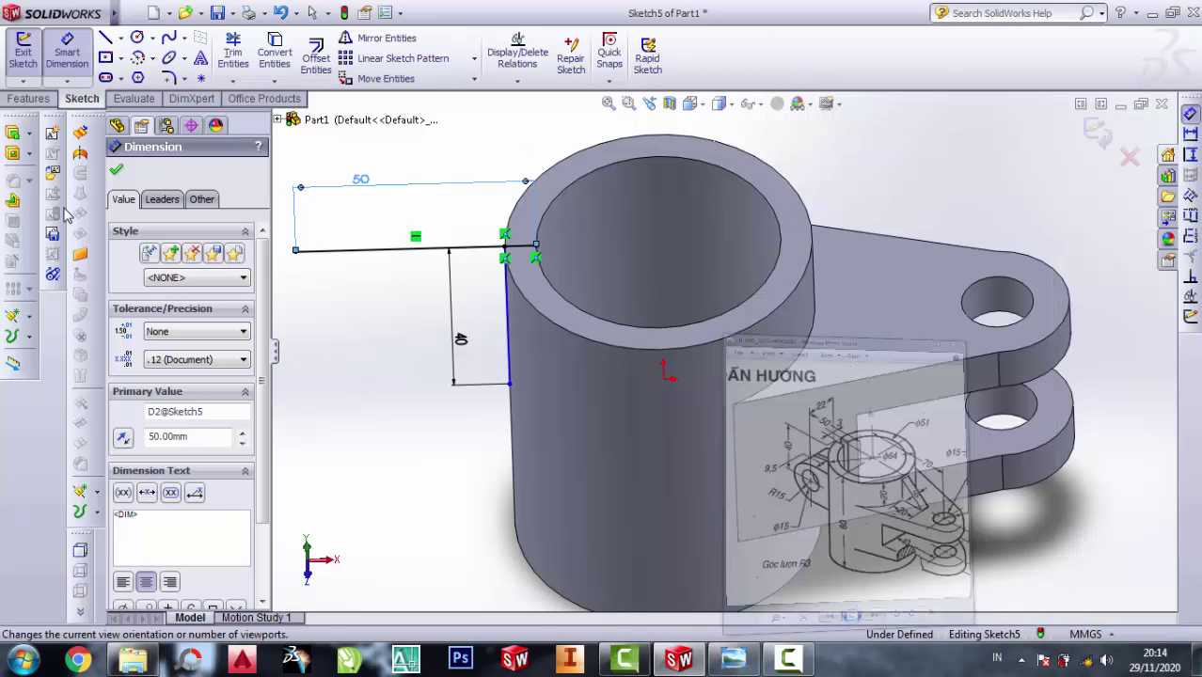
key("l")
left_click(295, 252)
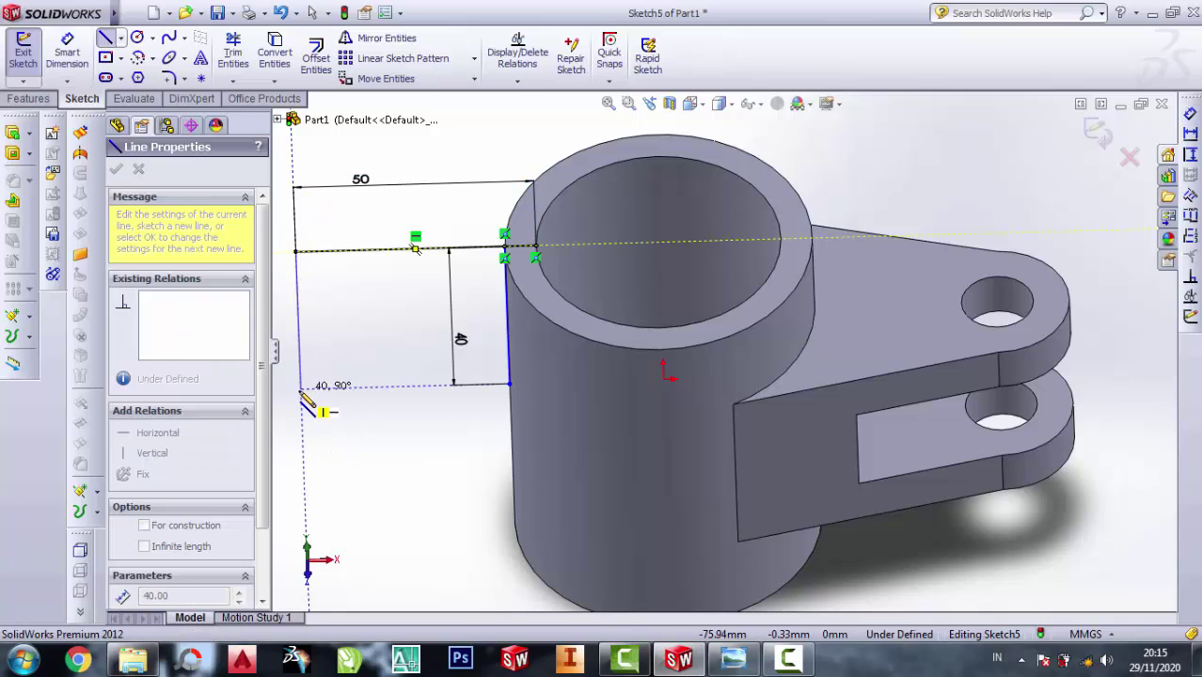
double_click(301, 387)
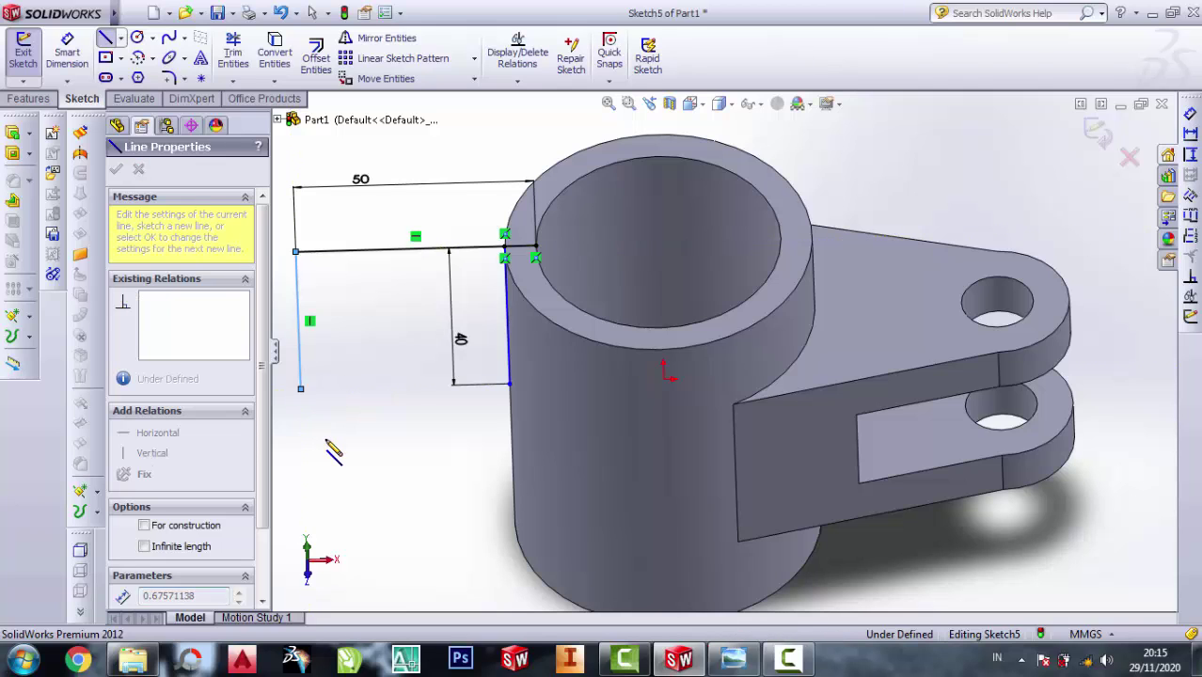
key("Escape")
left_click(734, 661)
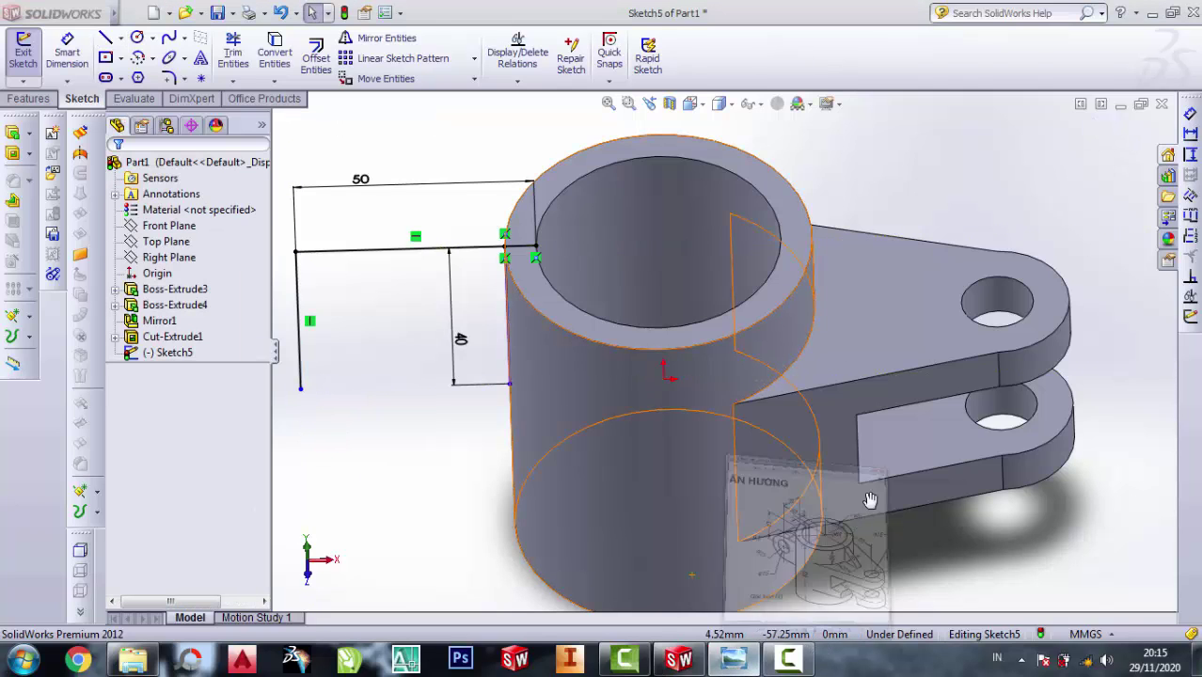
scroll(901, 351, "up", 1)
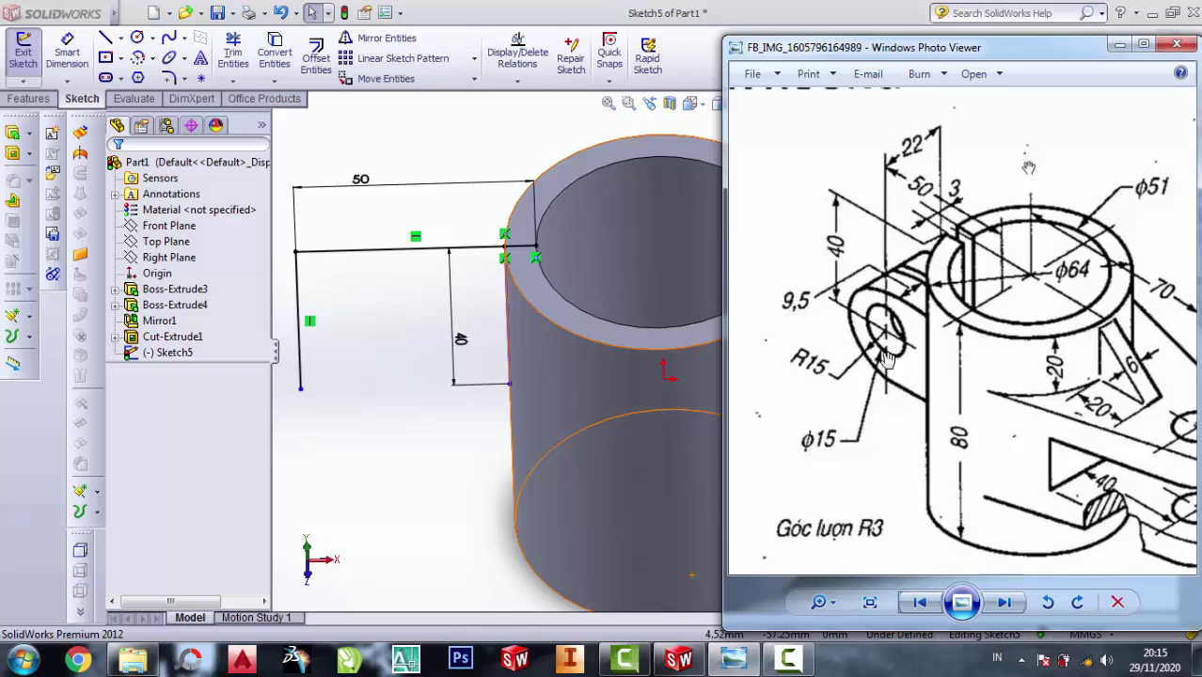
scroll(856, 383, "up", 1)
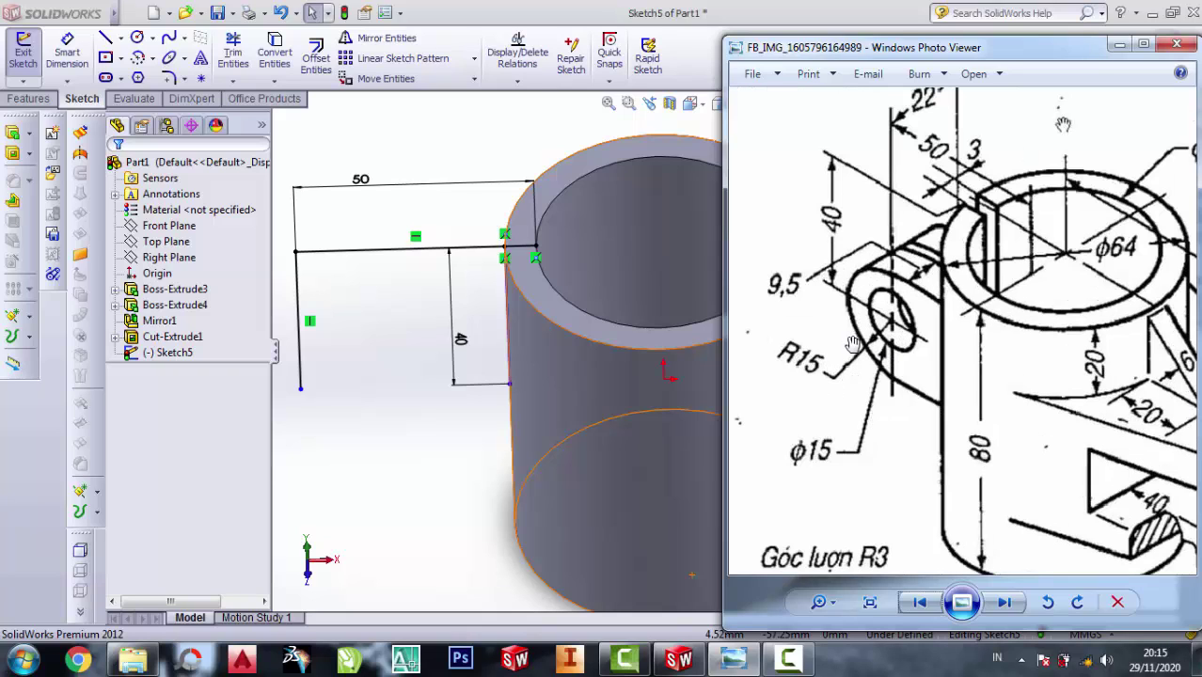
left_click(1125, 45)
Cancel a stray circle and return to a Normal To view of the Front Plane
left_click(138, 43)
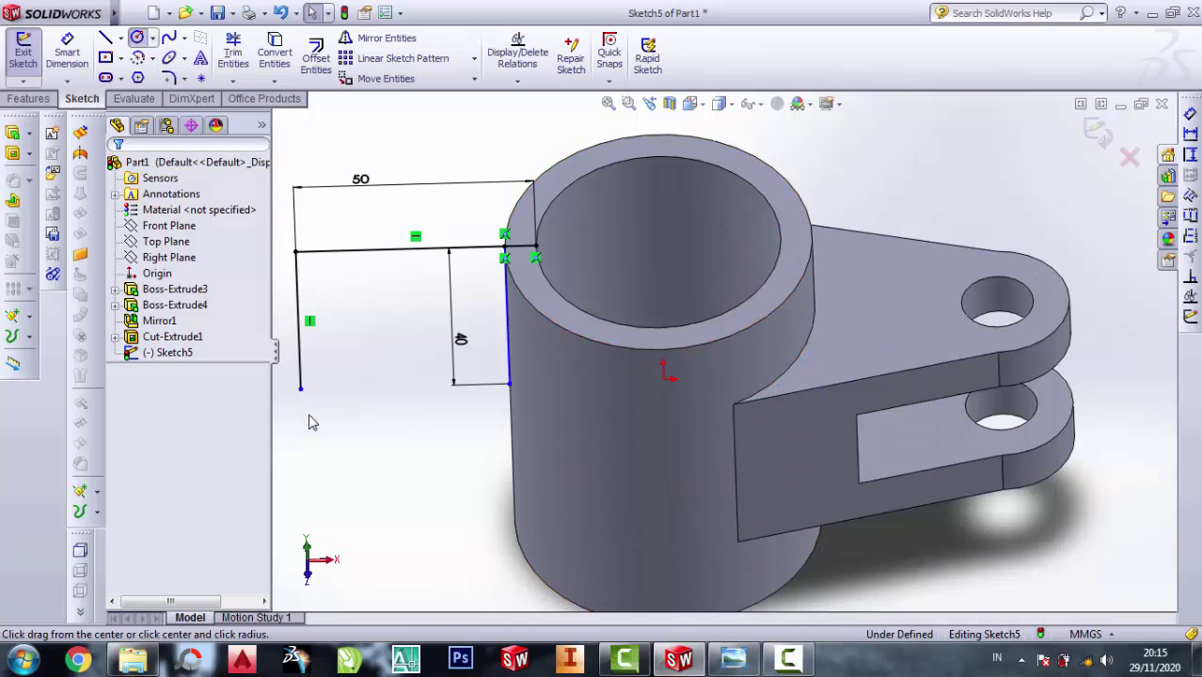
left_click(300, 389)
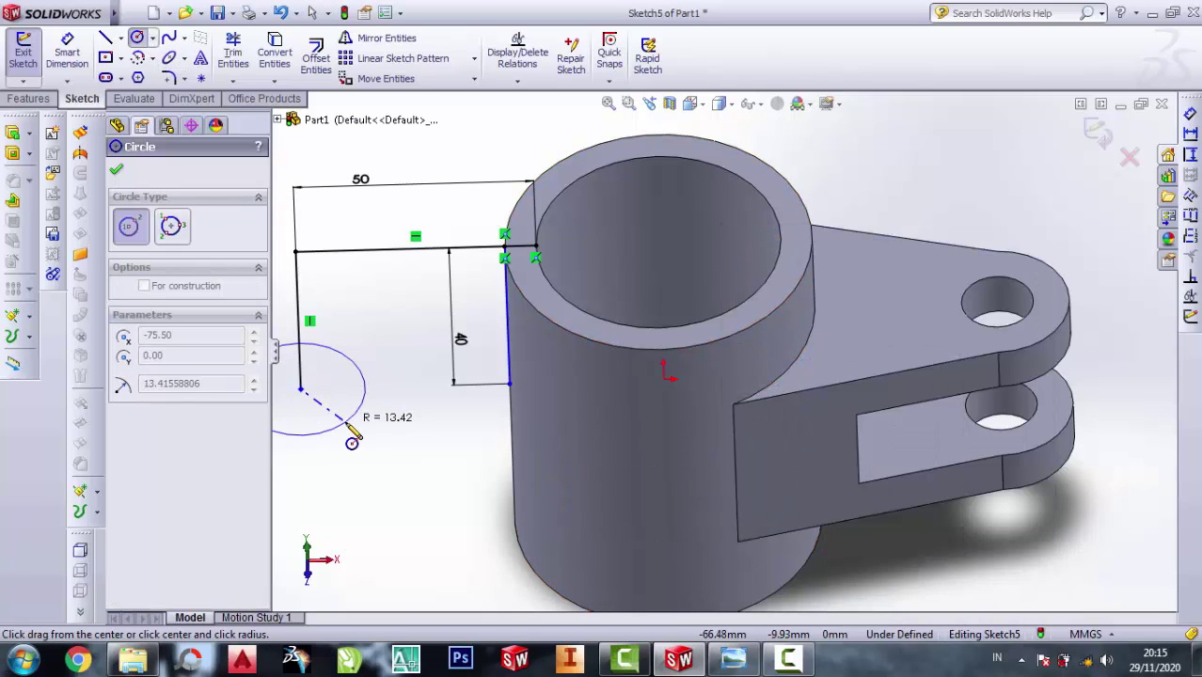
key("Escape")
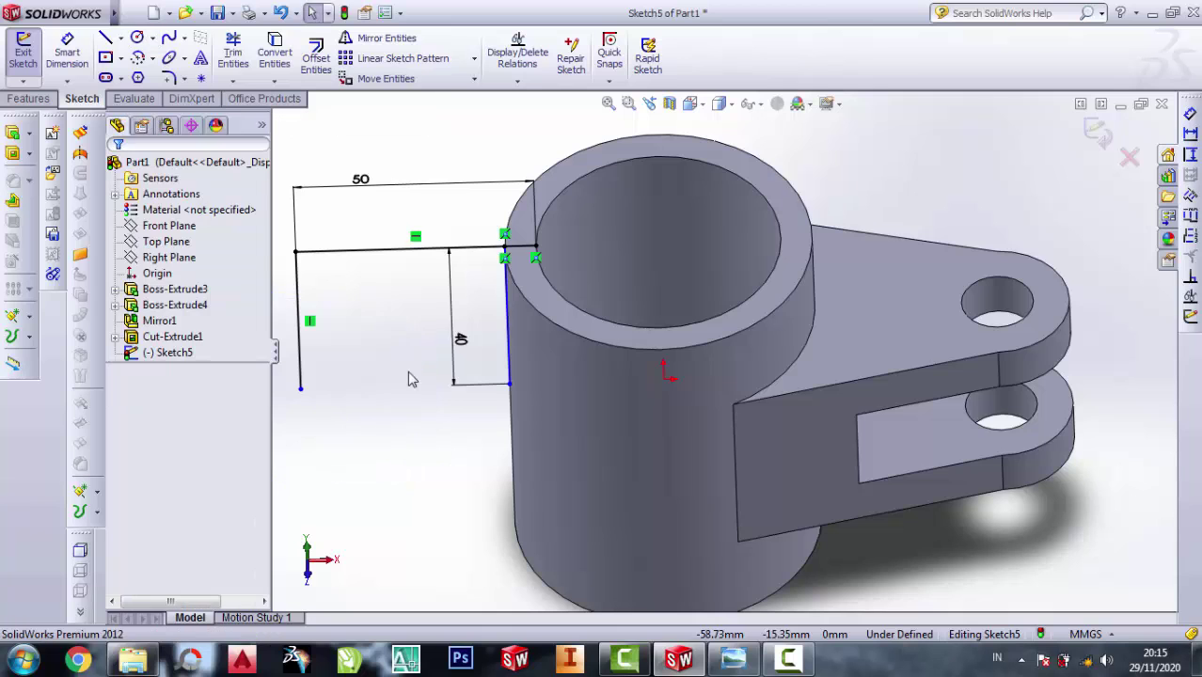
mouse_move(414, 373)
middle_mouse_down()
mouse_move(441, 329)
mouse_move(311, 268)
middle_mouse_up()
left_click(165, 242)
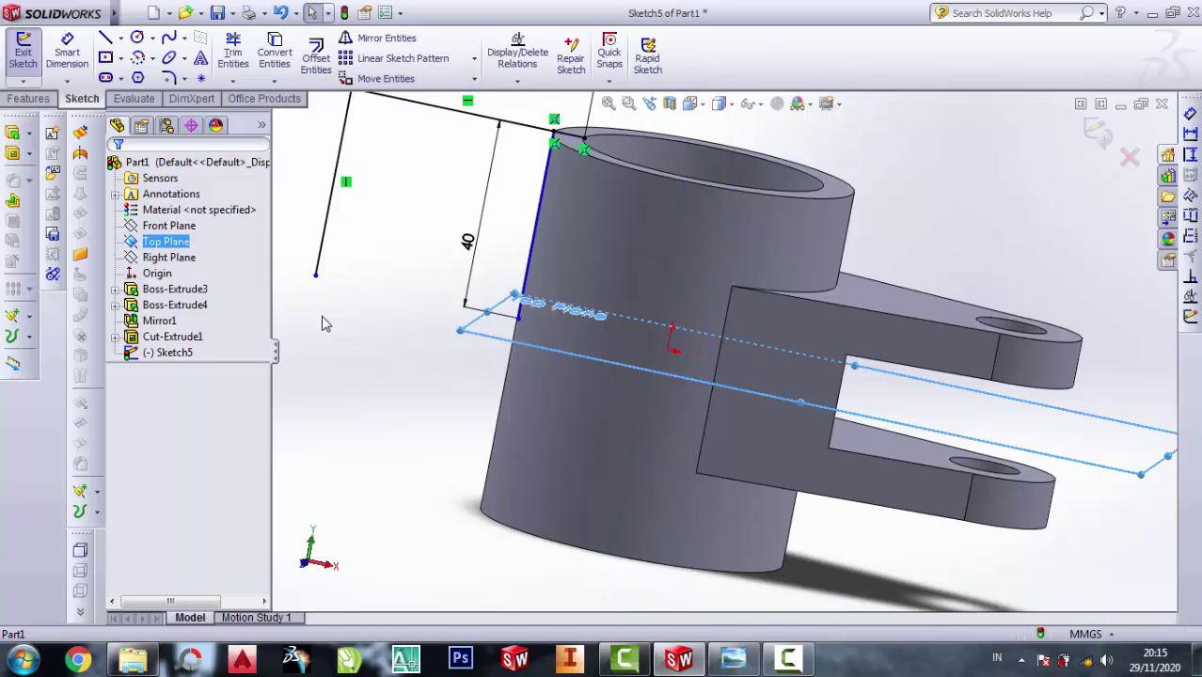
left_click(301, 282)
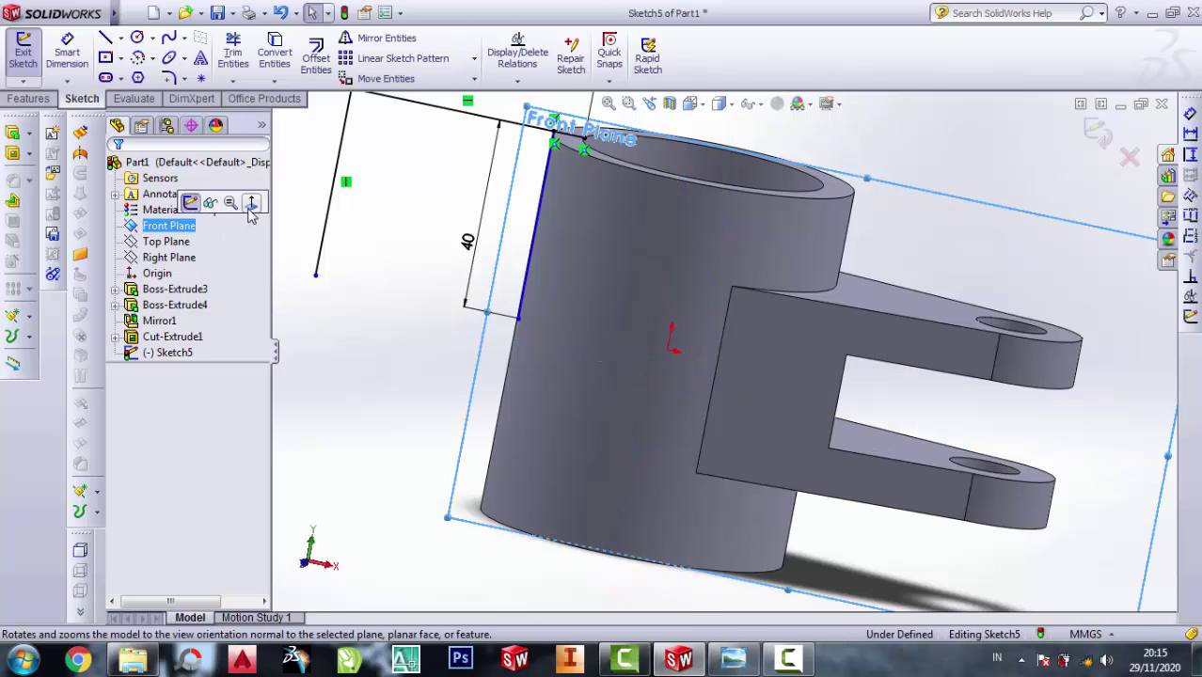
left_click(248, 203)
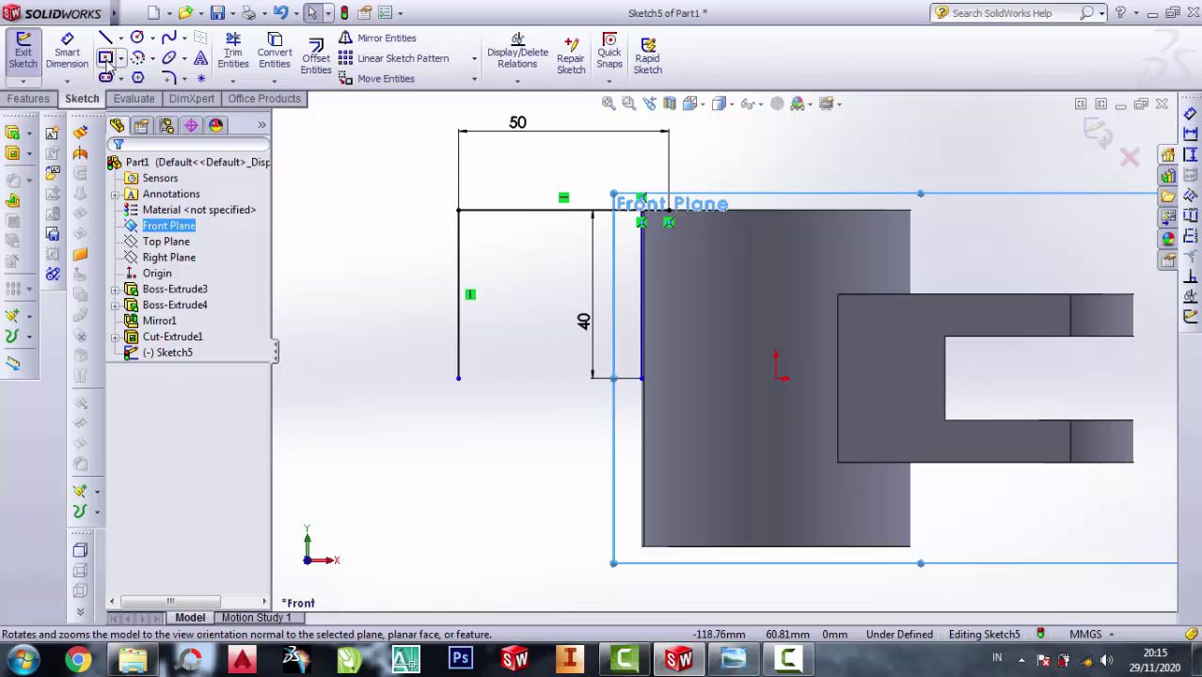
Draw a circle at the guide line's lower end and dimension it Ø30
left_click(137, 38)
left_click(458, 377)
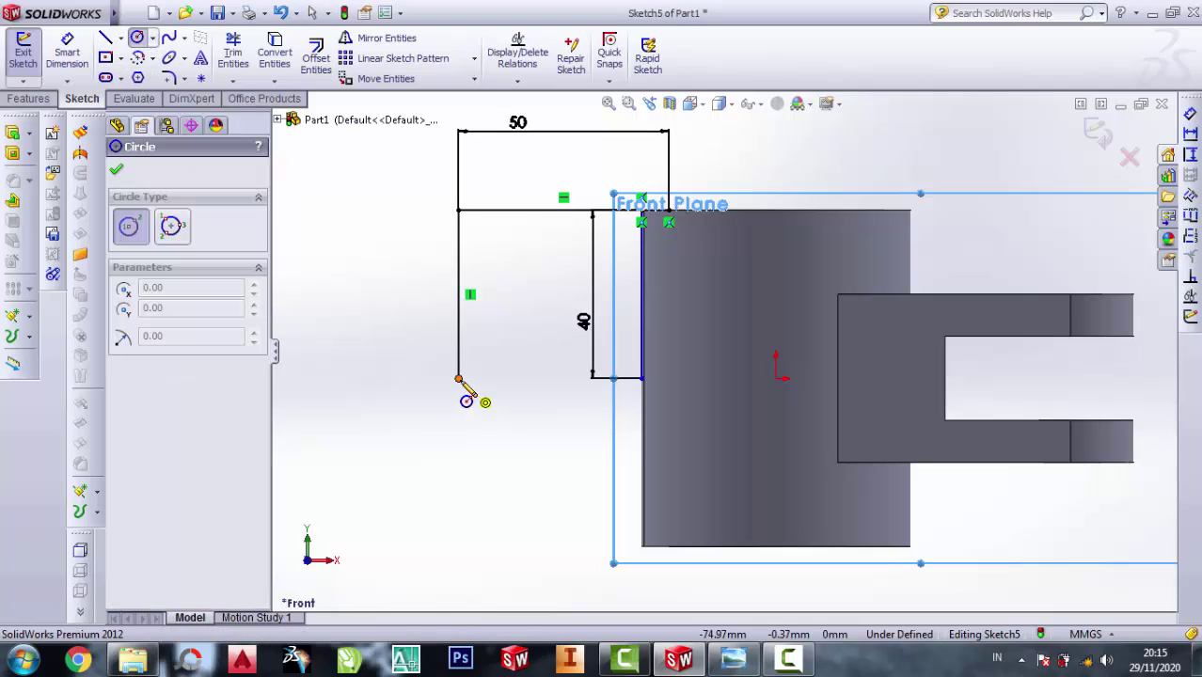
left_click(503, 362)
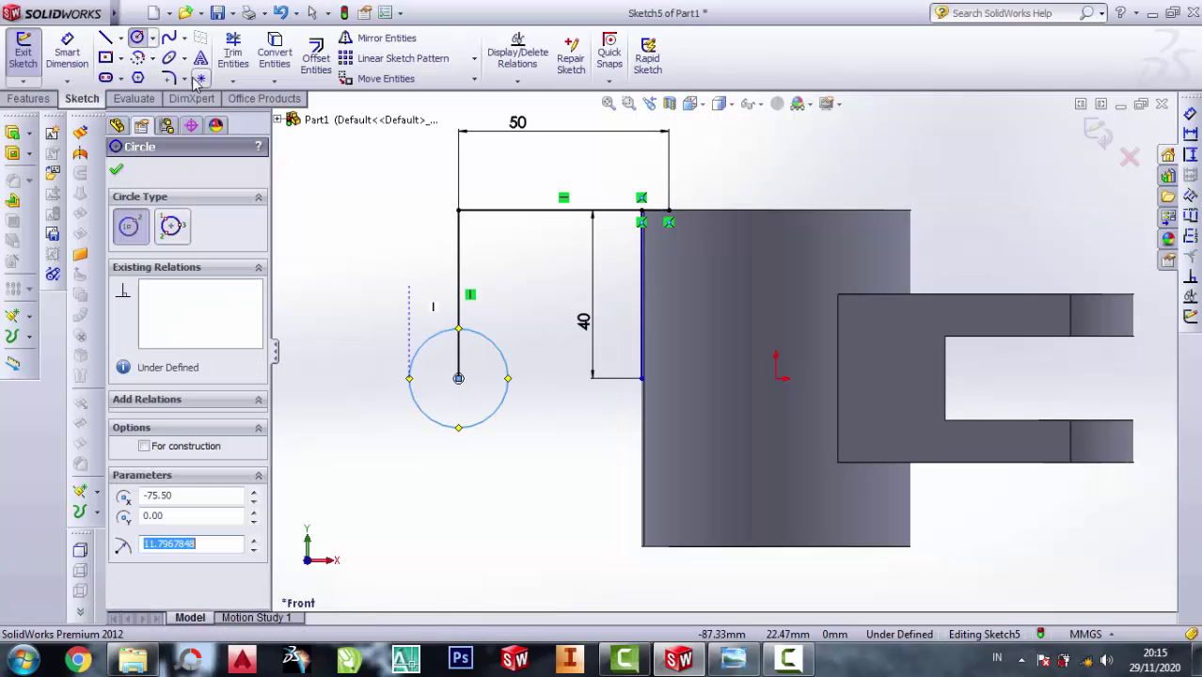
left_click(67, 52)
left_click(489, 340)
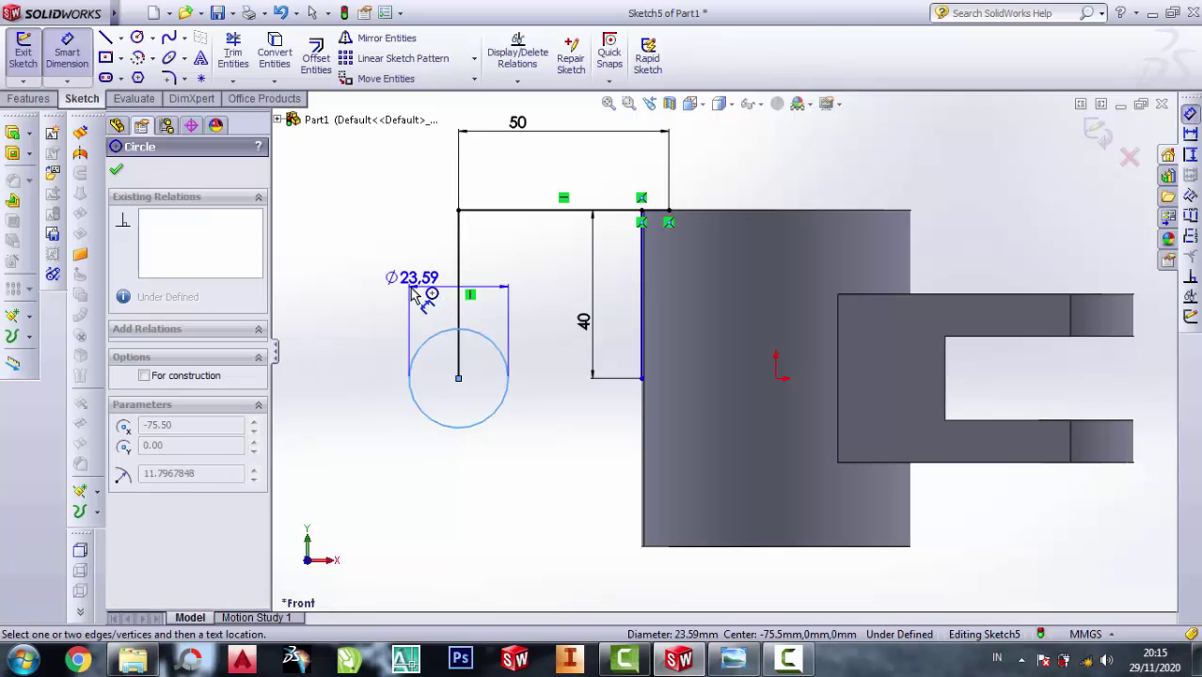
left_click(414, 294)
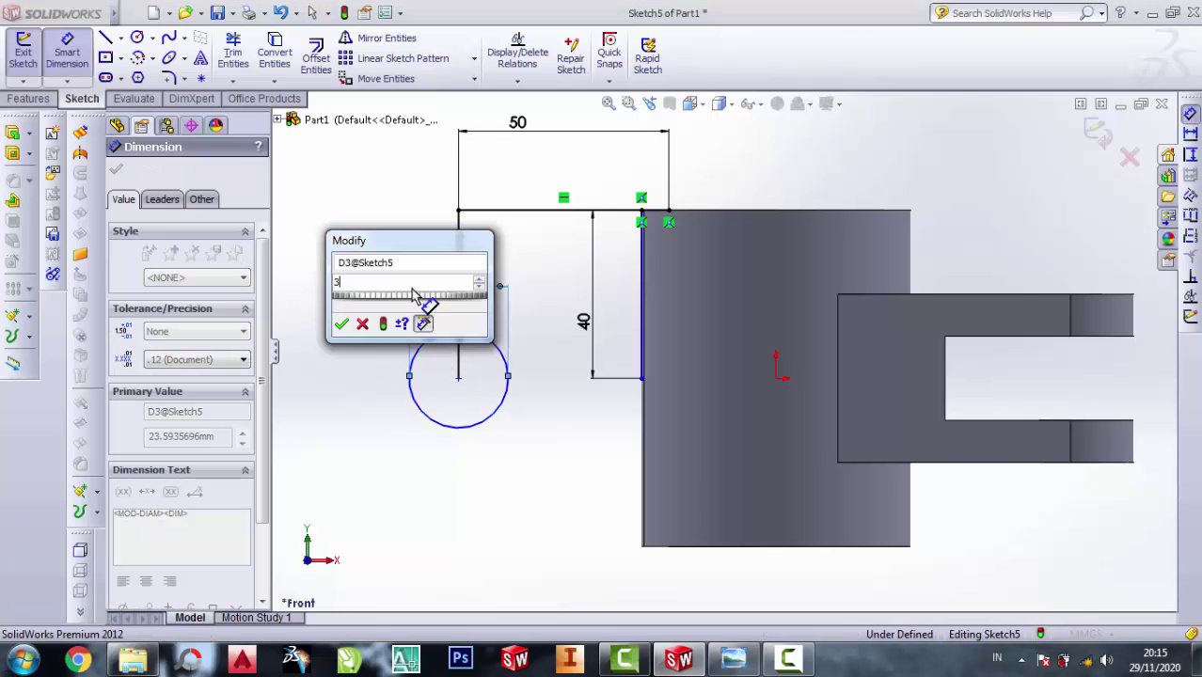
type("30")
left_click(341, 327)
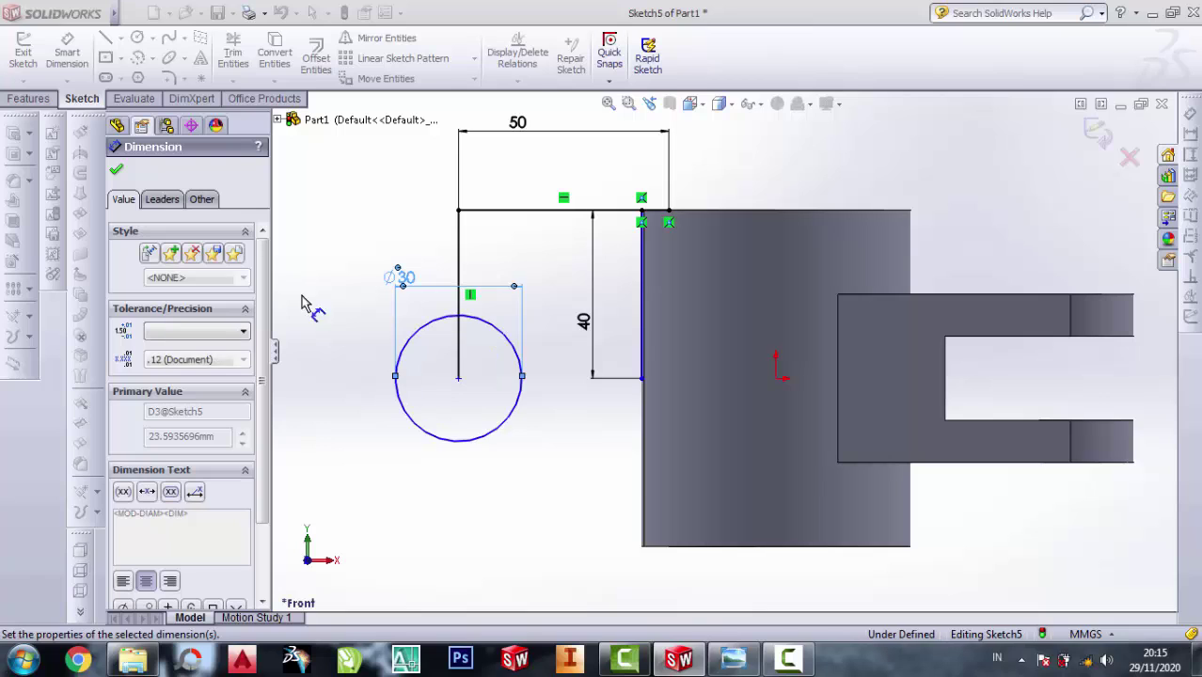
Add a concentric Ø15 hole circle inside the Ø30 circle
left_click(136, 39)
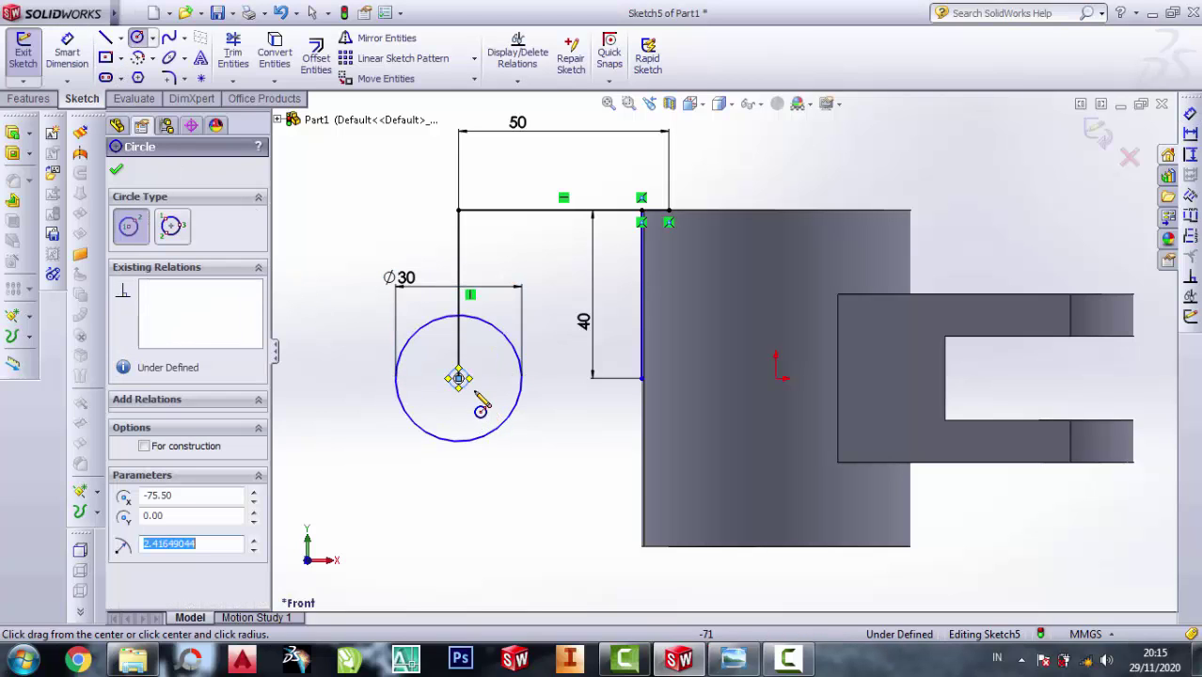
scroll(475, 395, "down", 2)
key("Escape")
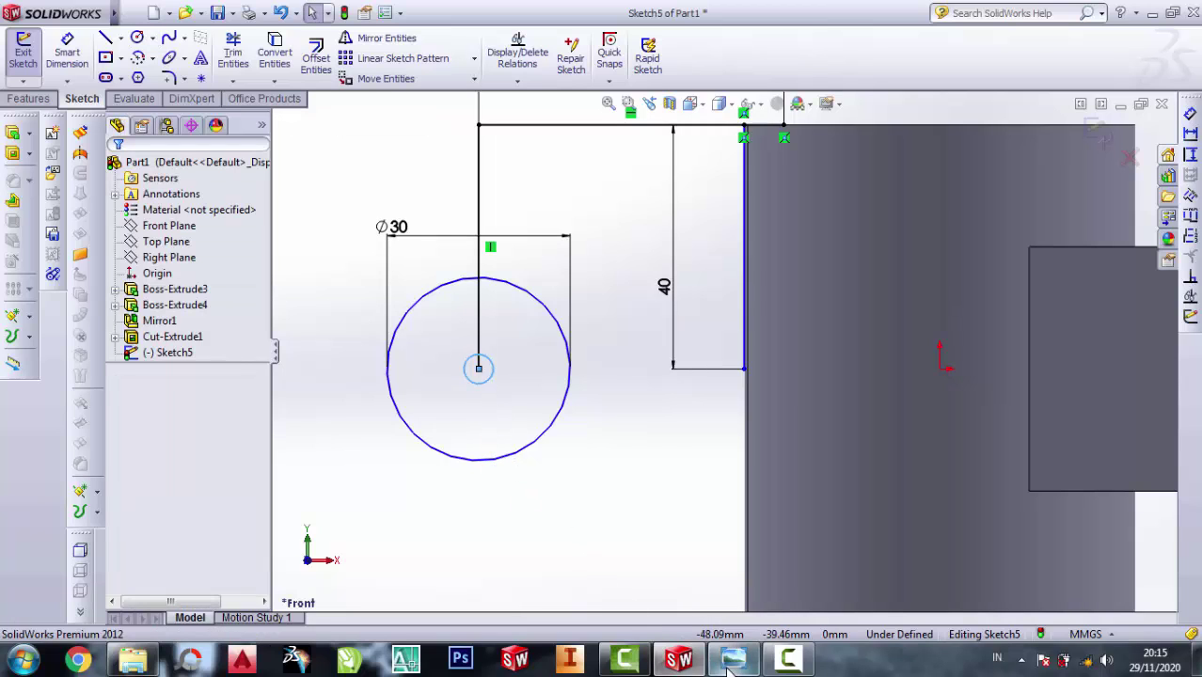
left_click(732, 661)
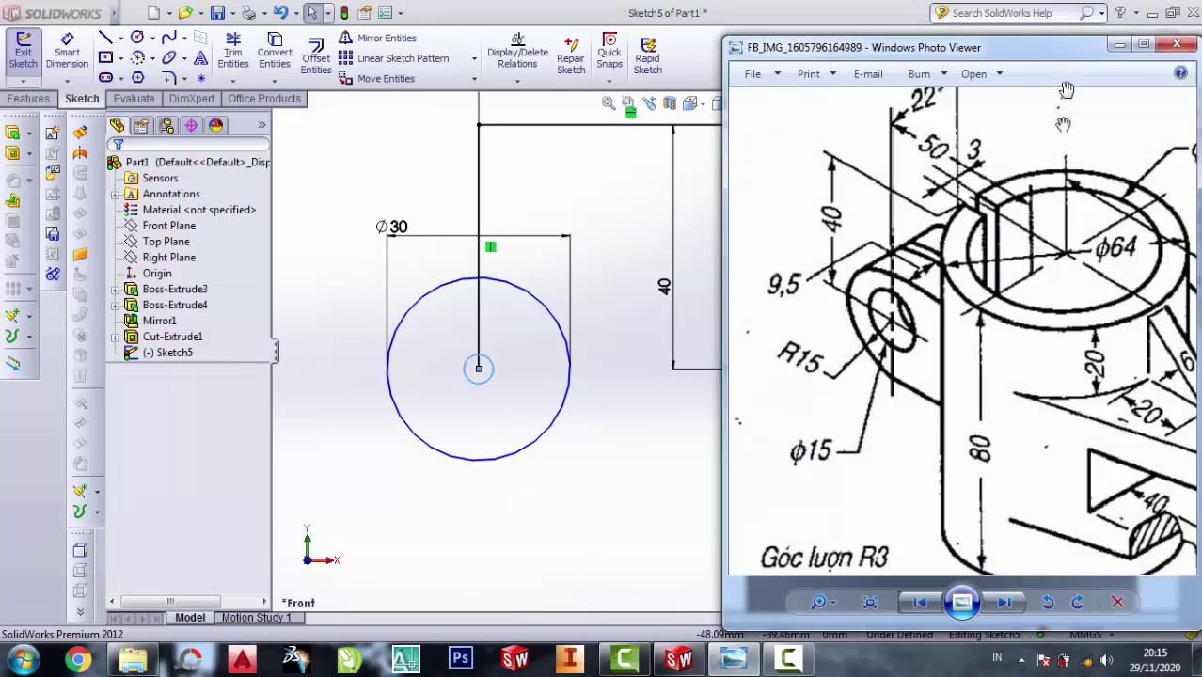
left_click(1118, 45)
left_click(67, 51)
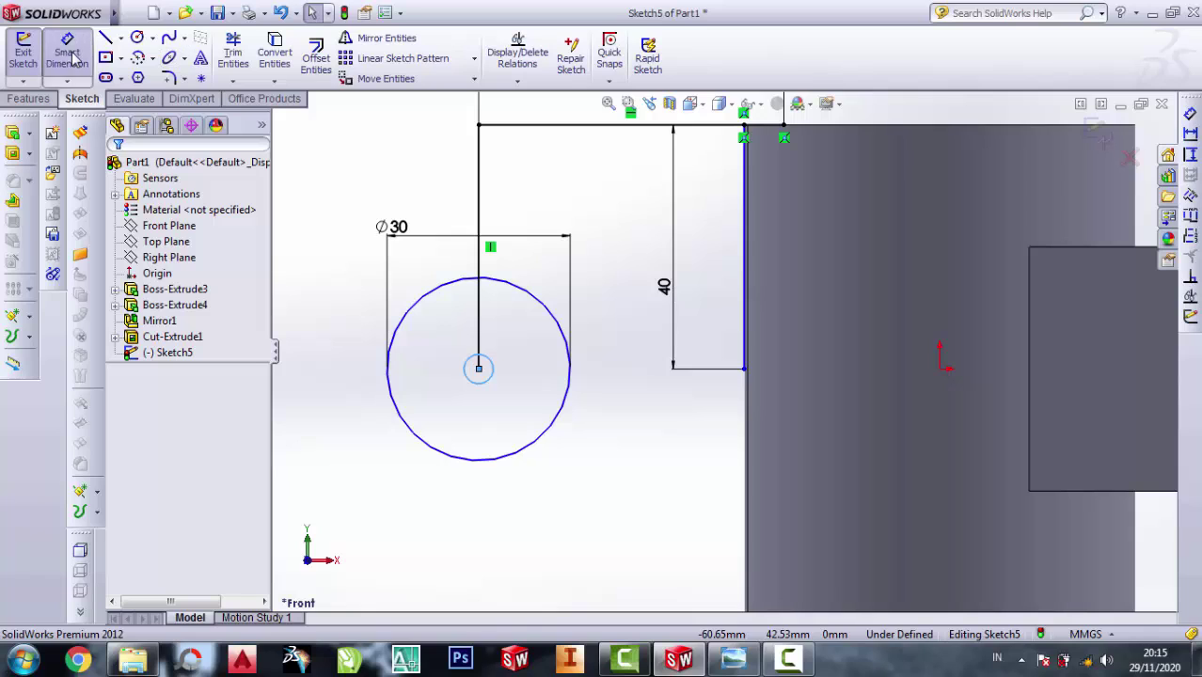
left_click(479, 382)
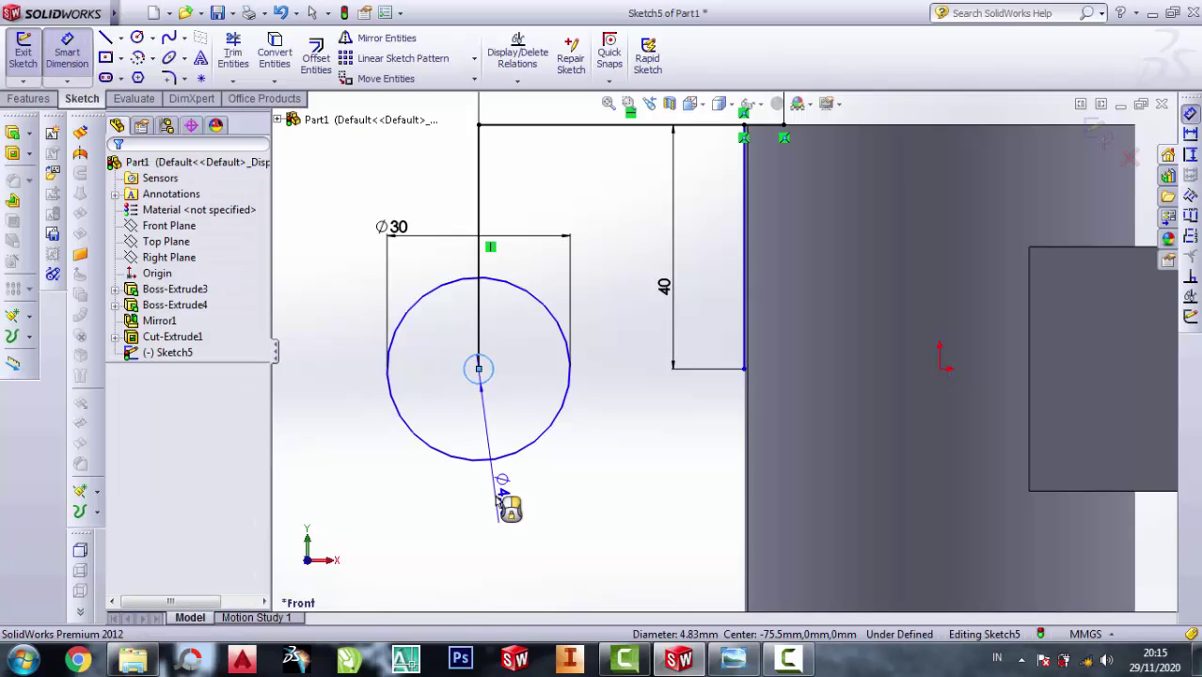
left_click(496, 505)
type("15")
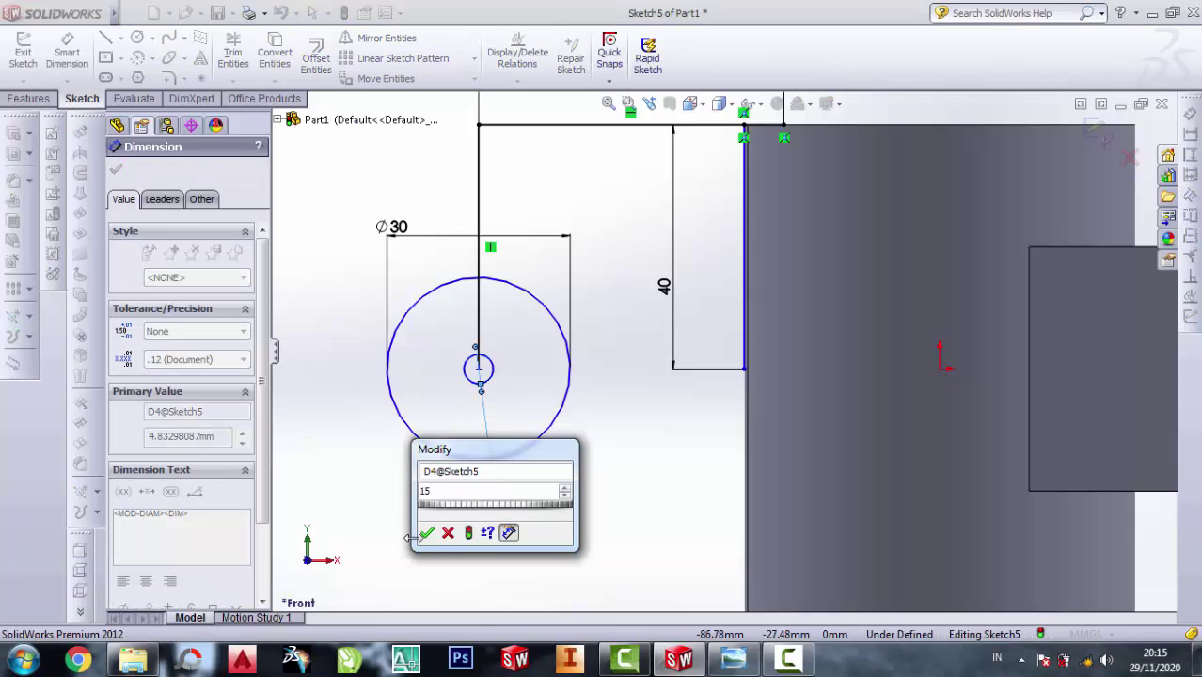
left_click(428, 533)
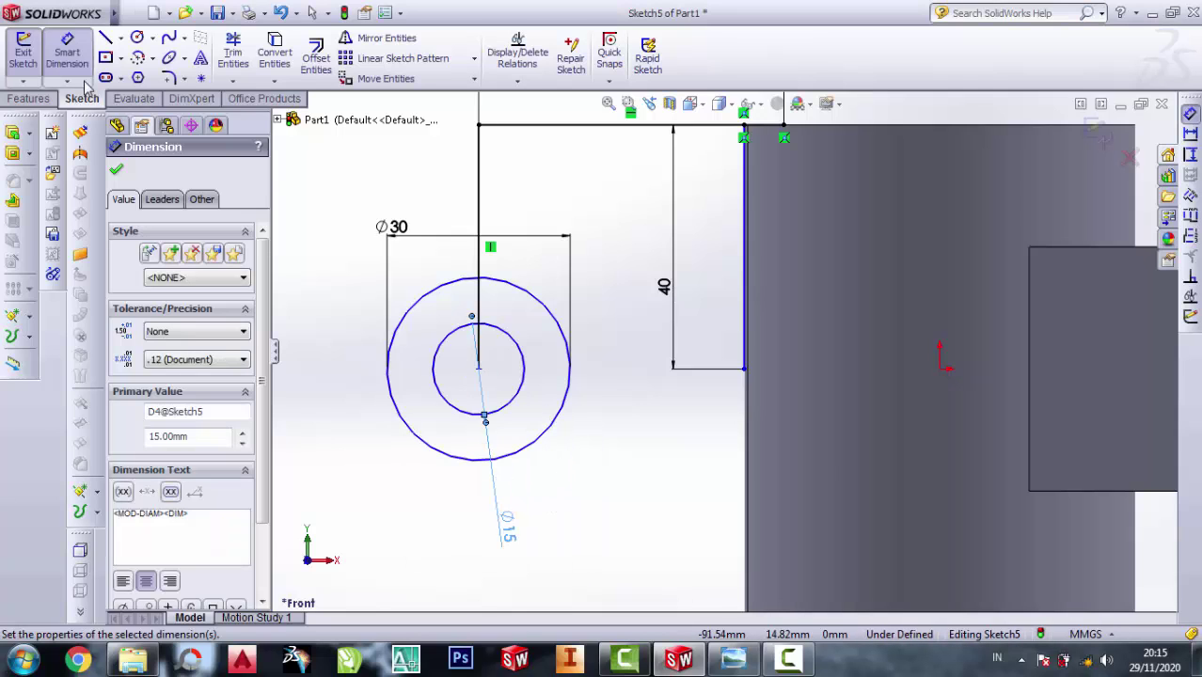
left_click(106, 38)
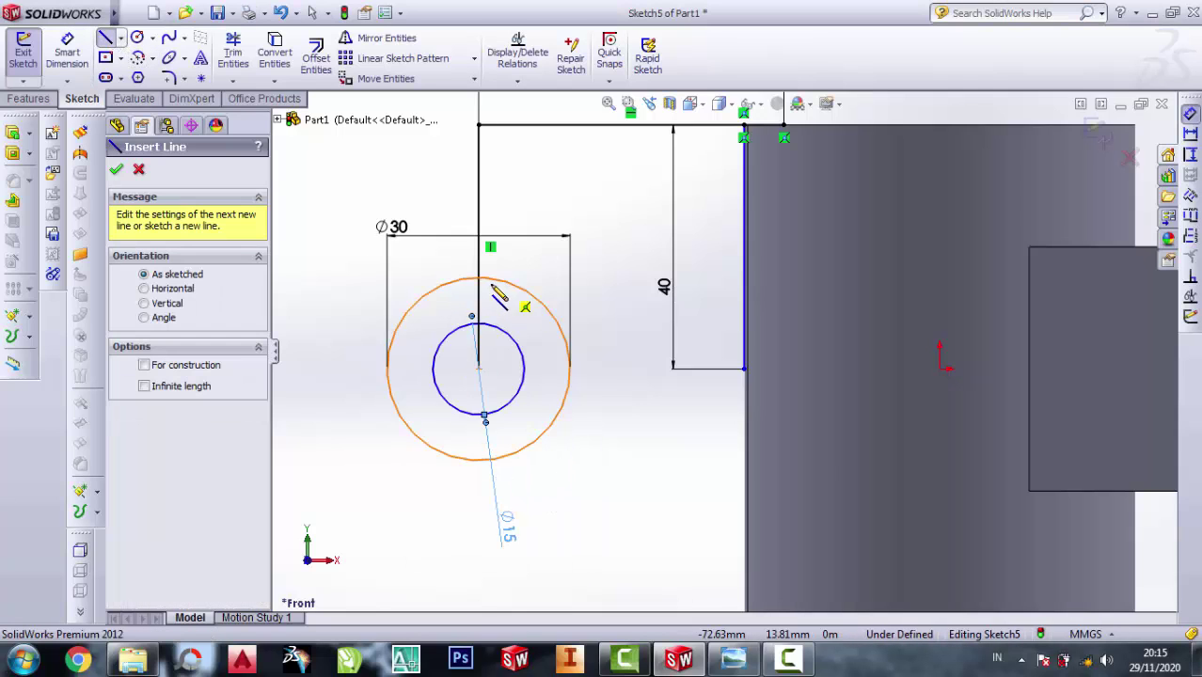
Draw horizontal lines from the Ø30 circle's top and bottom to the body's edge
left_click(480, 279)
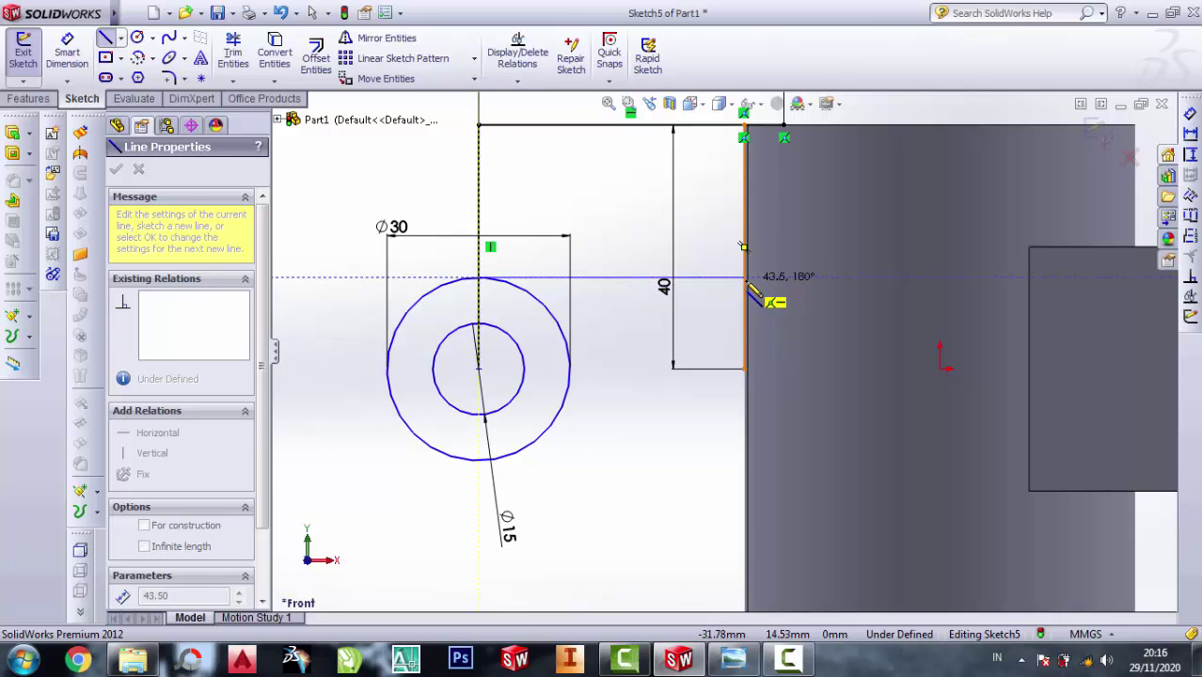
left_click(755, 278)
key("Escape")
key("Escape")
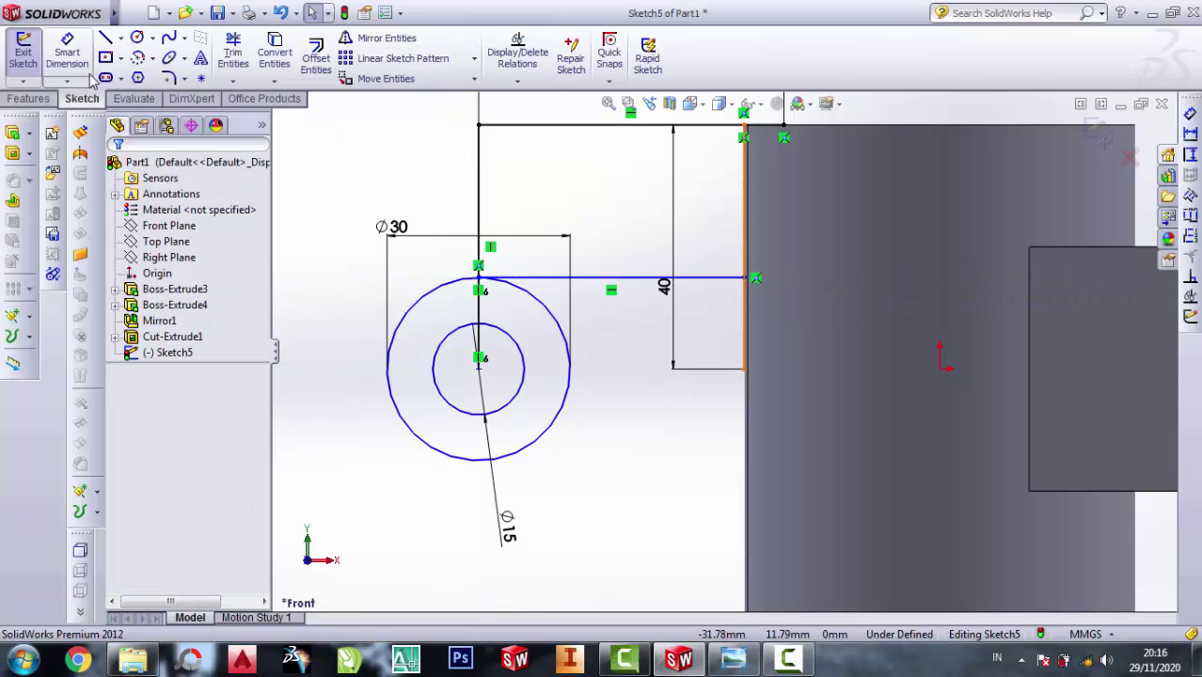
left_click(105, 40)
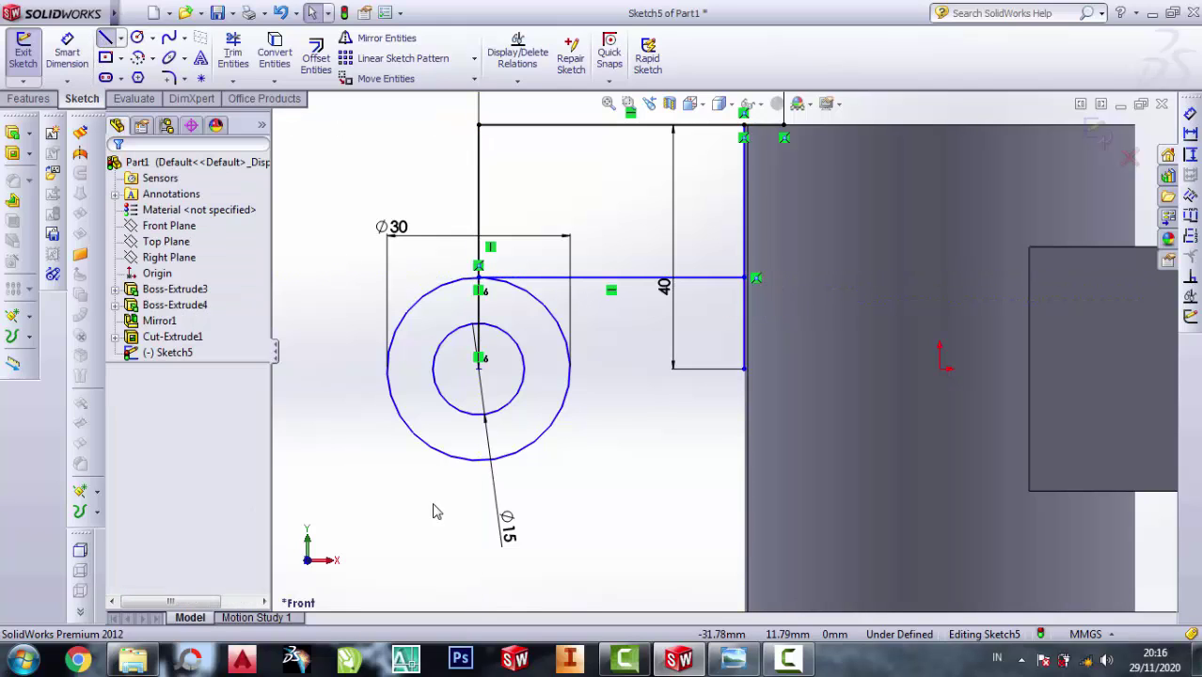
left_click(479, 460)
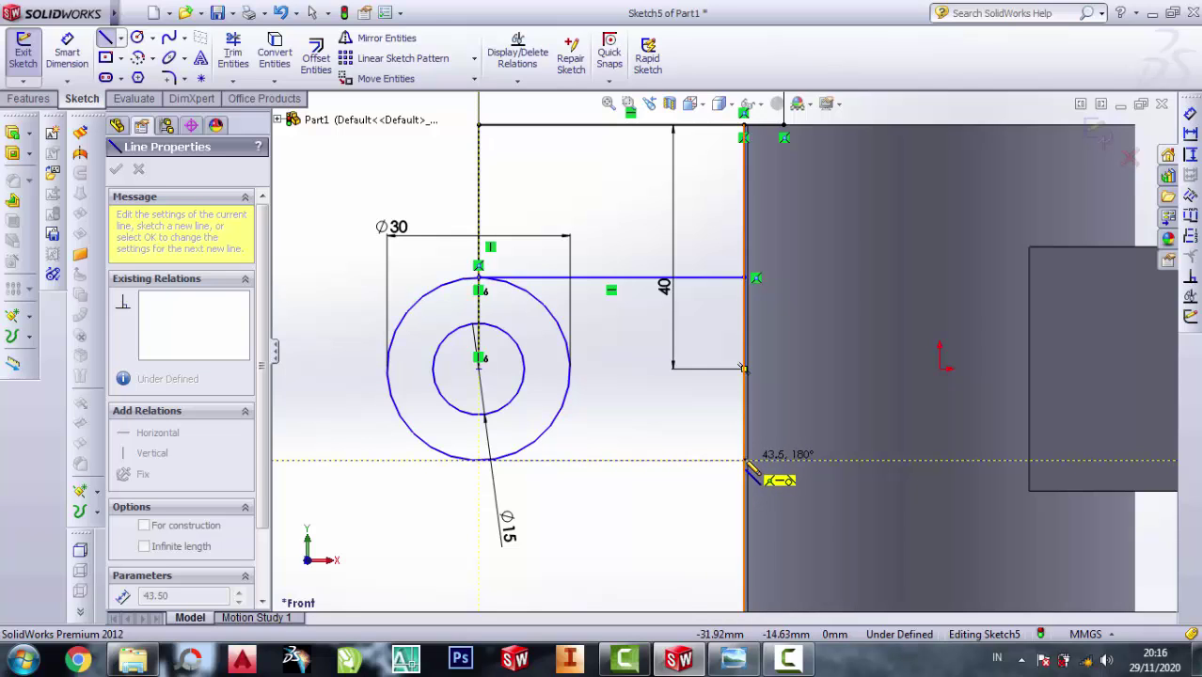
left_click(749, 463)
key("Escape")
key("Escape")
scroll(710, 486, "down", 2)
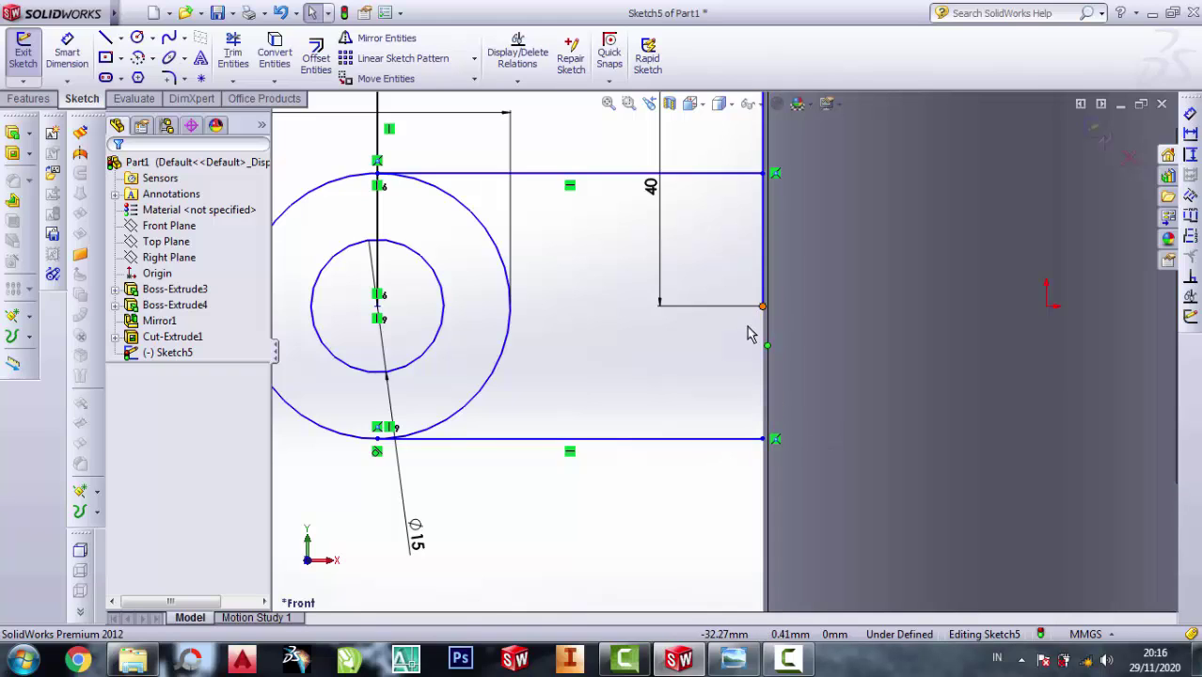
Delete the 40 mm vertical edge line along with its dimension
left_click(762, 266)
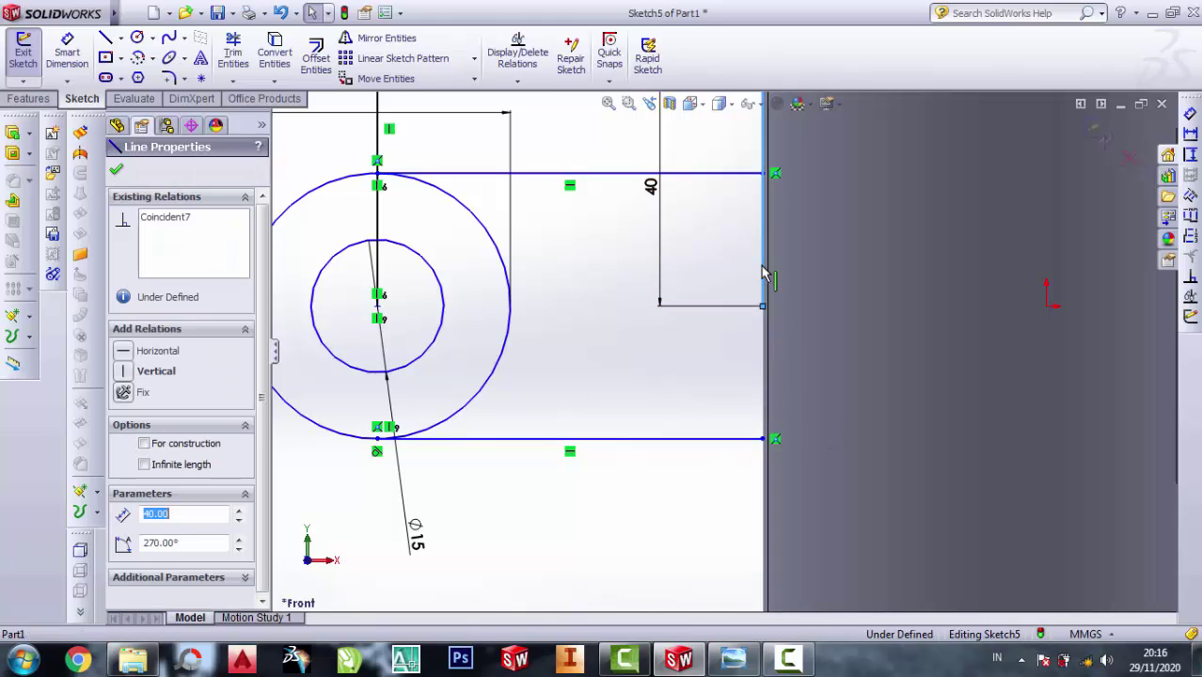
right_click(761, 266)
left_click(804, 471)
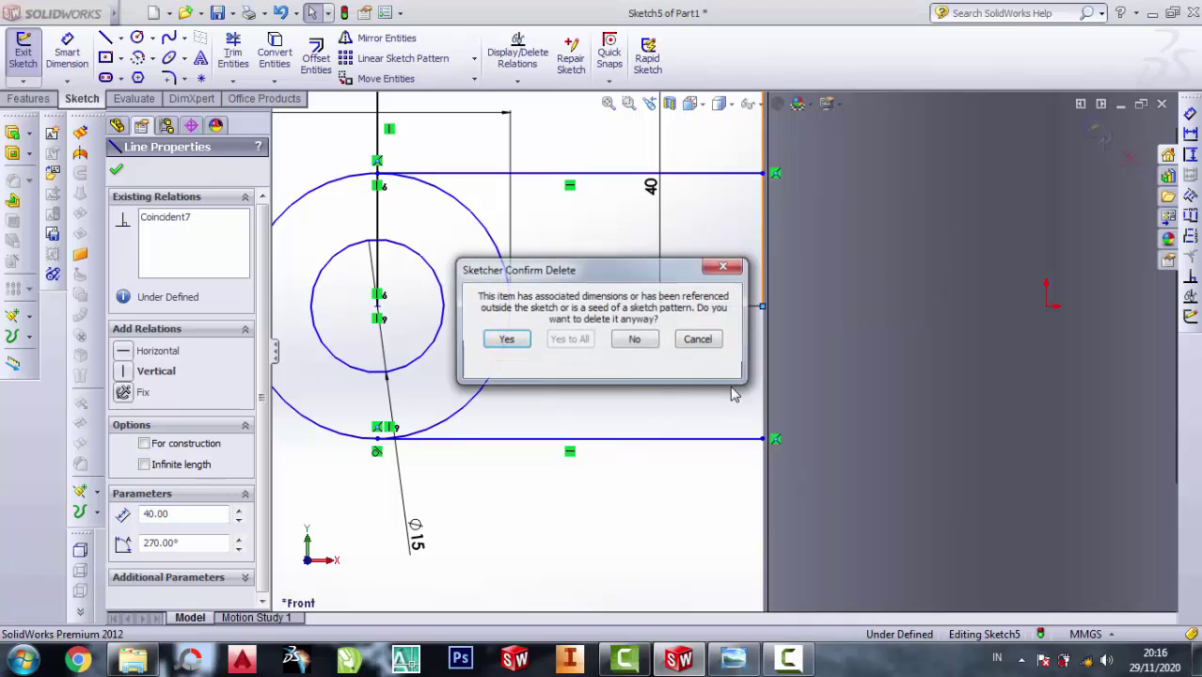
left_click(504, 340)
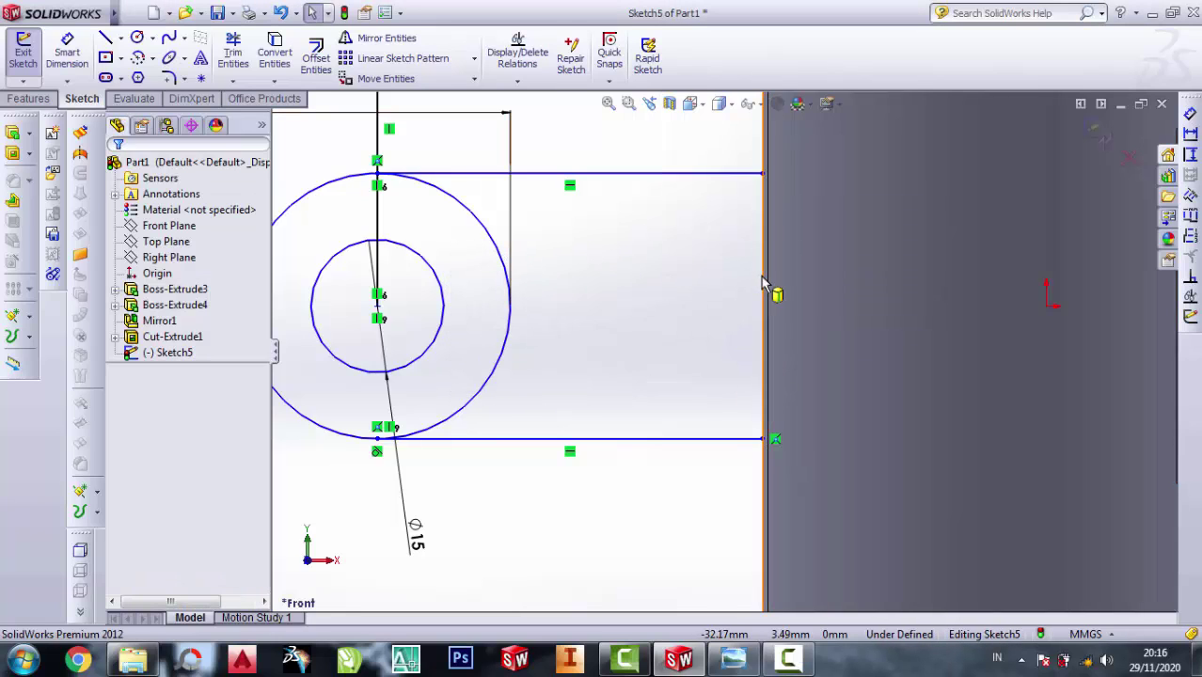
left_click(275, 54)
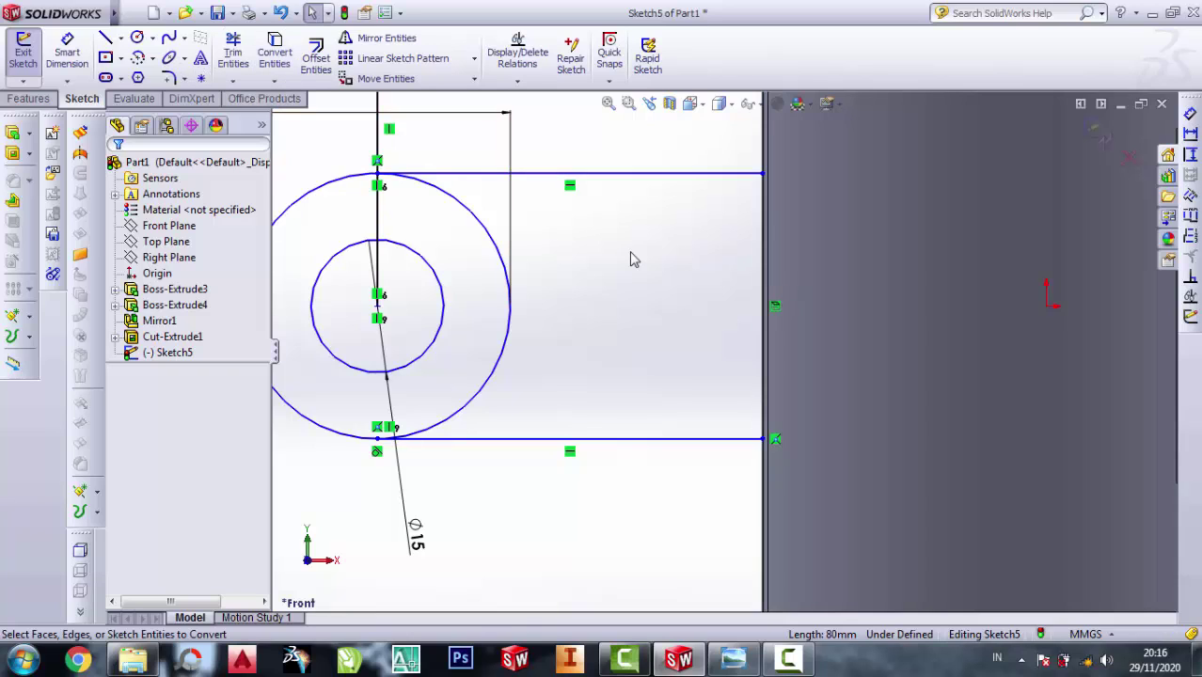
Trim away the Ø30 circle's inner right arc to round the lug's end
left_click(235, 58)
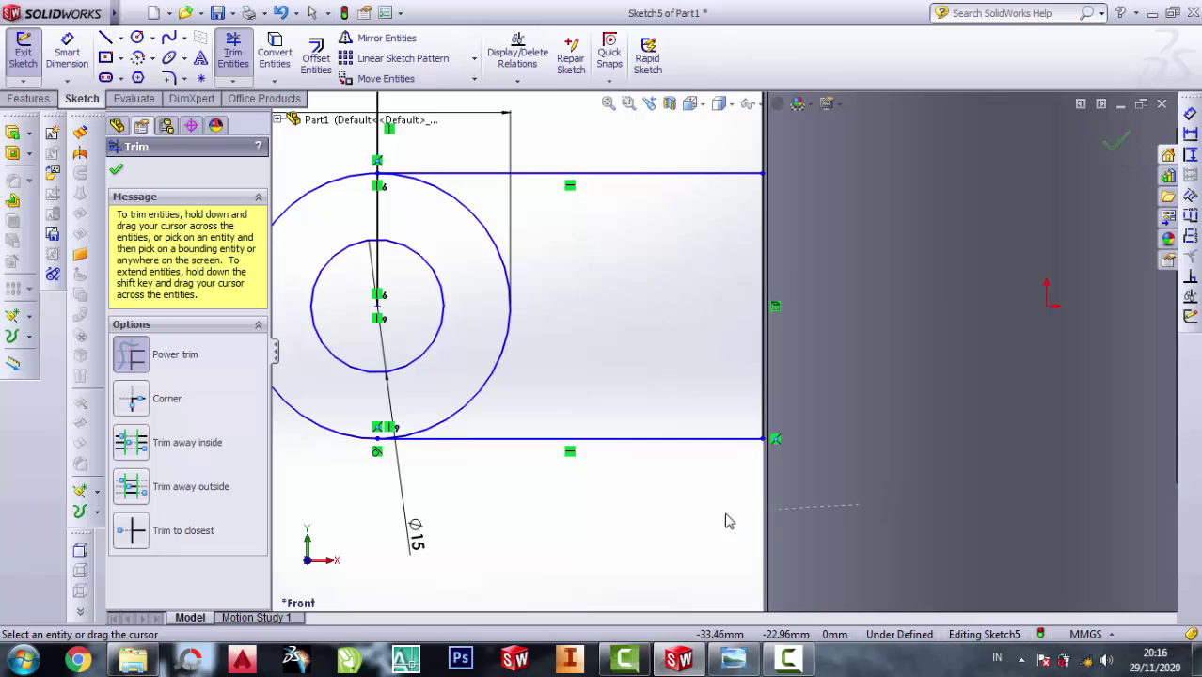
scroll(840, 249, "up", 2)
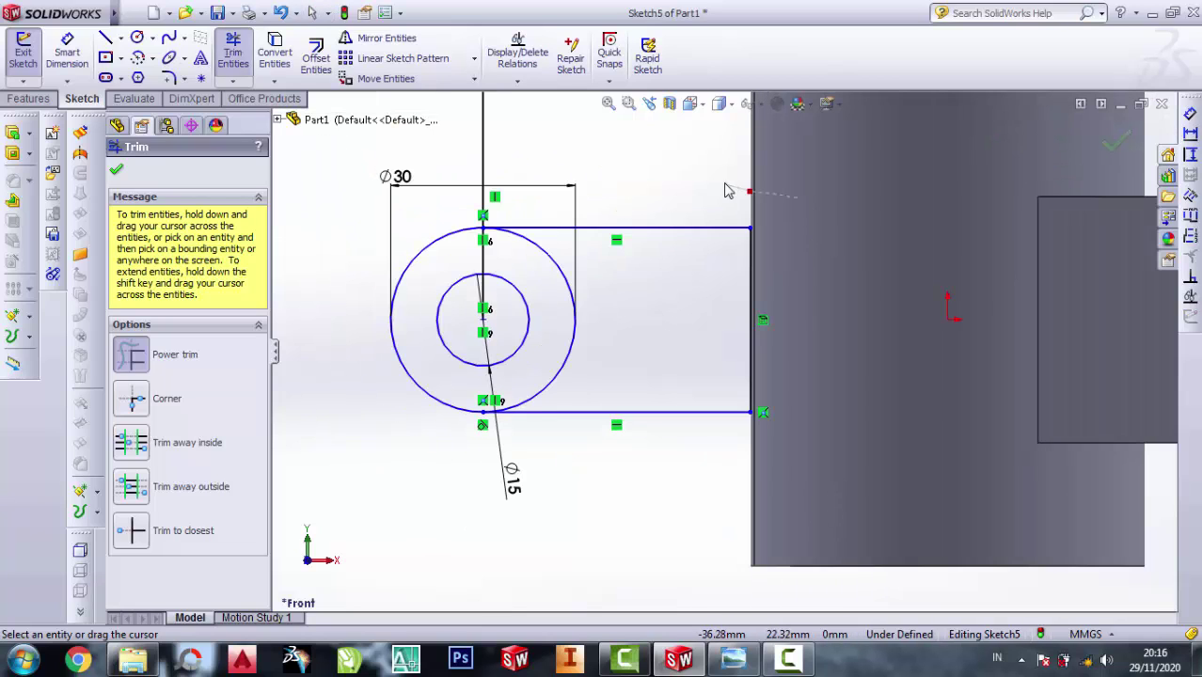
left_click(576, 316)
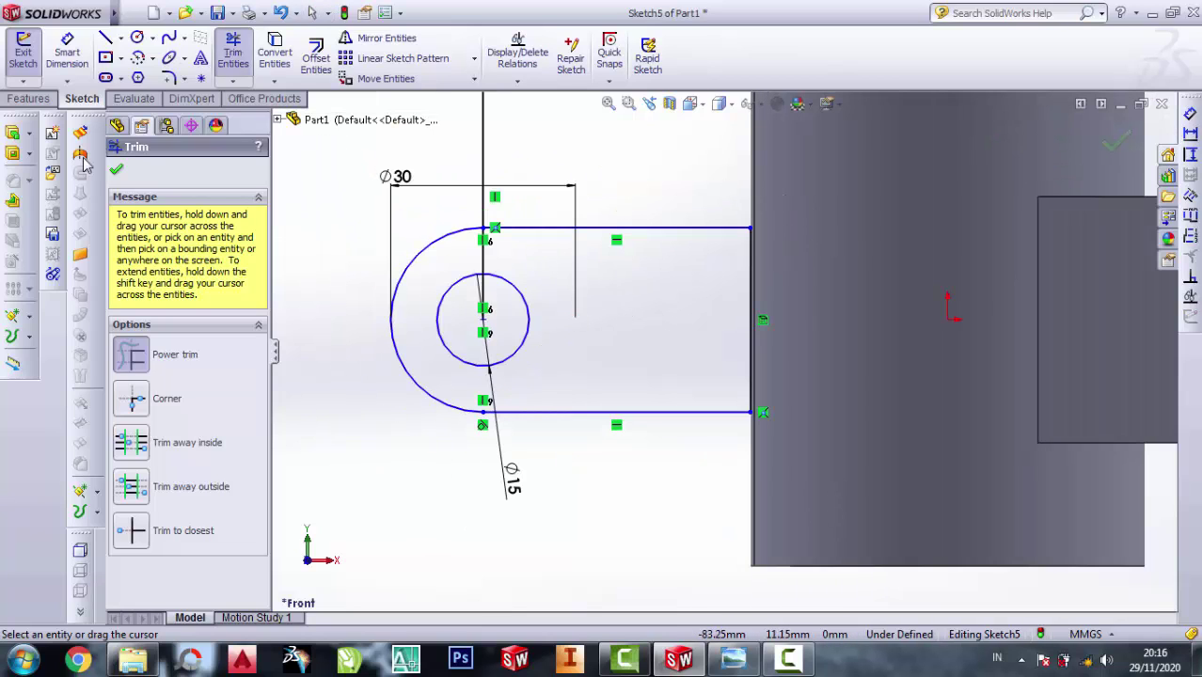
left_click(116, 173)
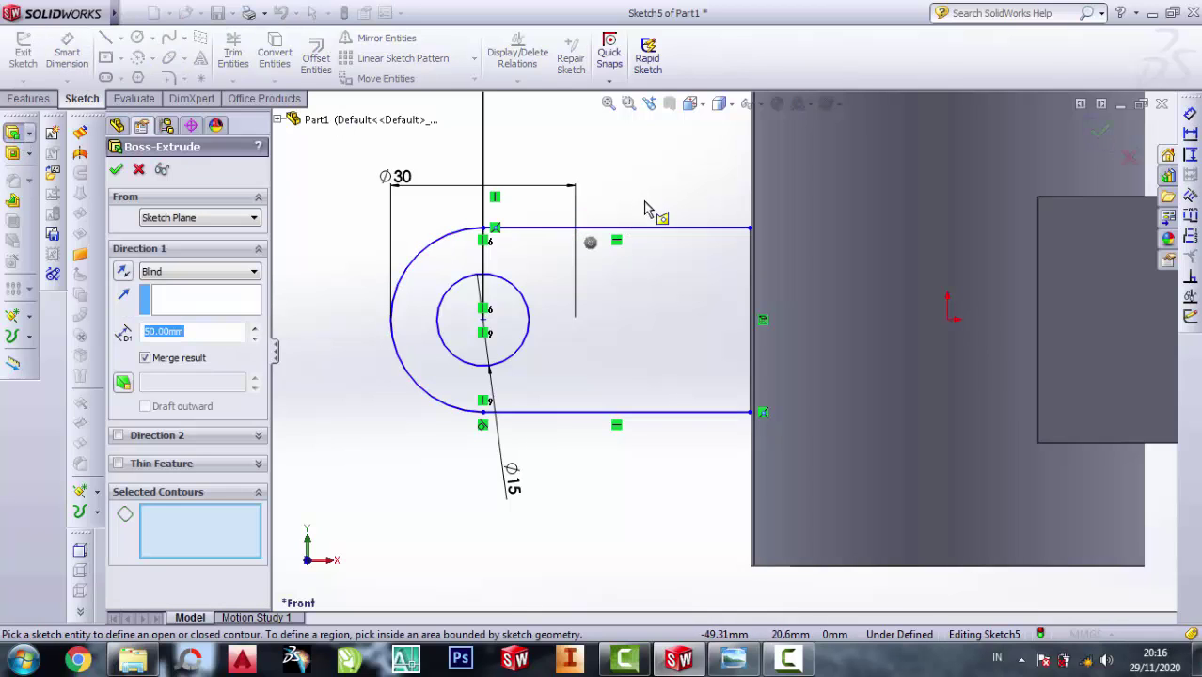
Preview the lug region boss-extruded 50 mm in both directions, with the reference drawing alongside
mouse_move(652, 210)
middle_mouse_down()
mouse_move(622, 272)
mouse_move(652, 254)
middle_mouse_up()
left_click(651, 255)
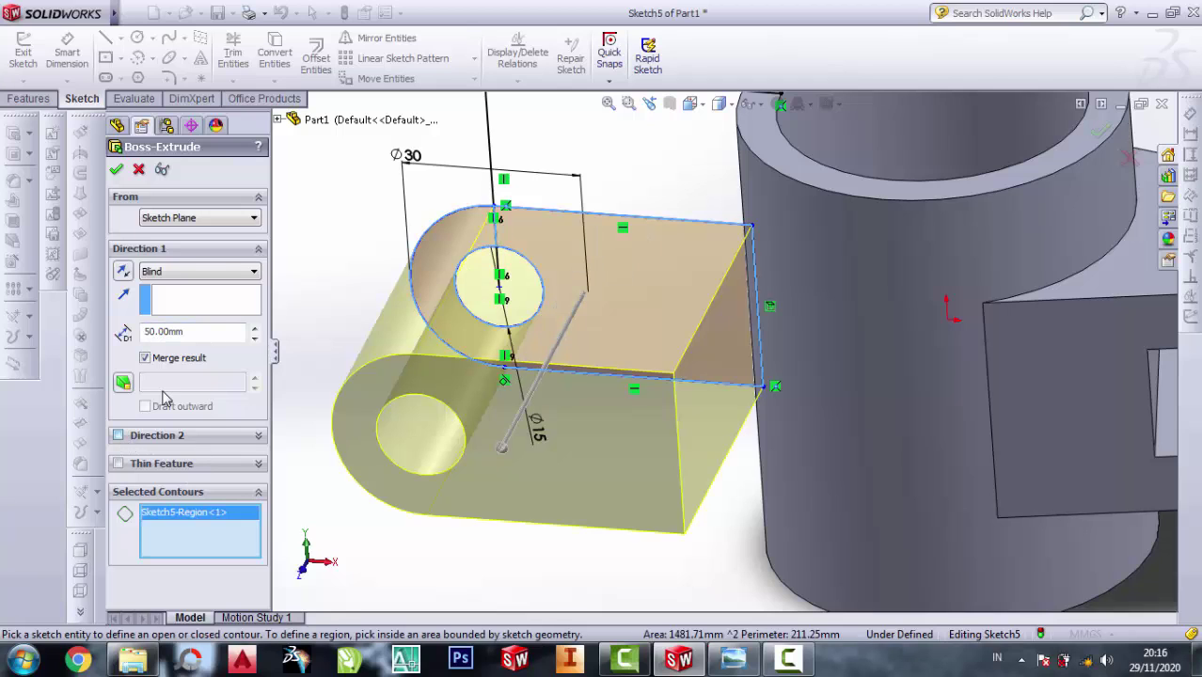
left_click(118, 434)
left_click(733, 658)
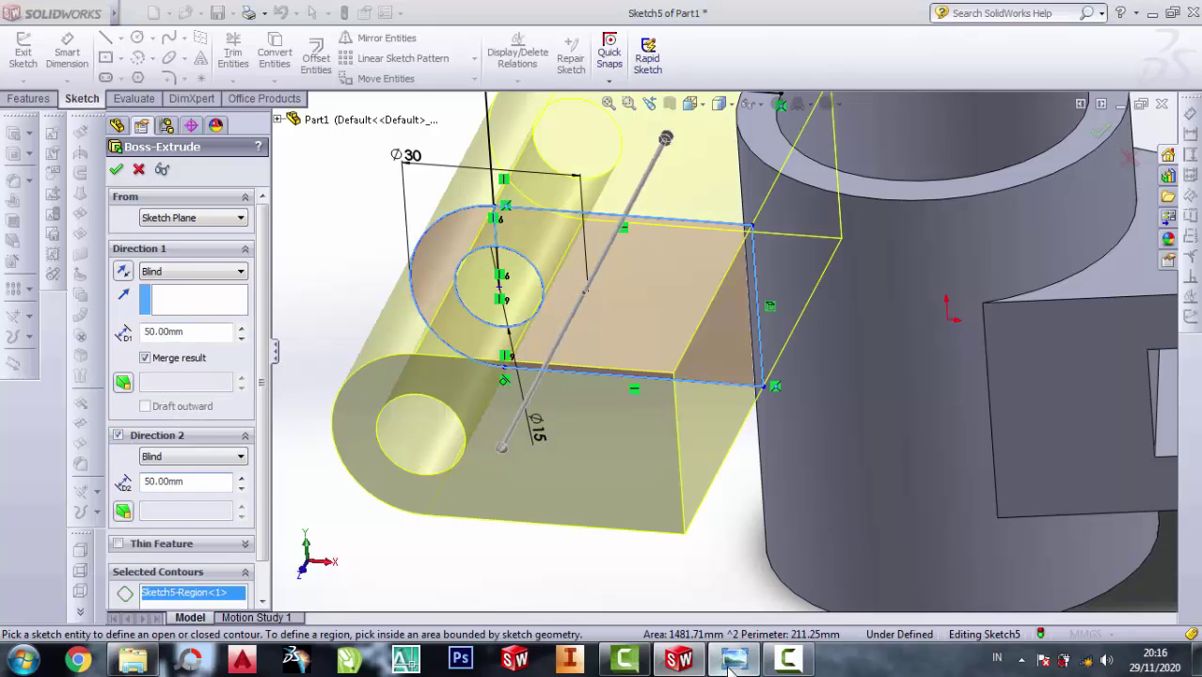
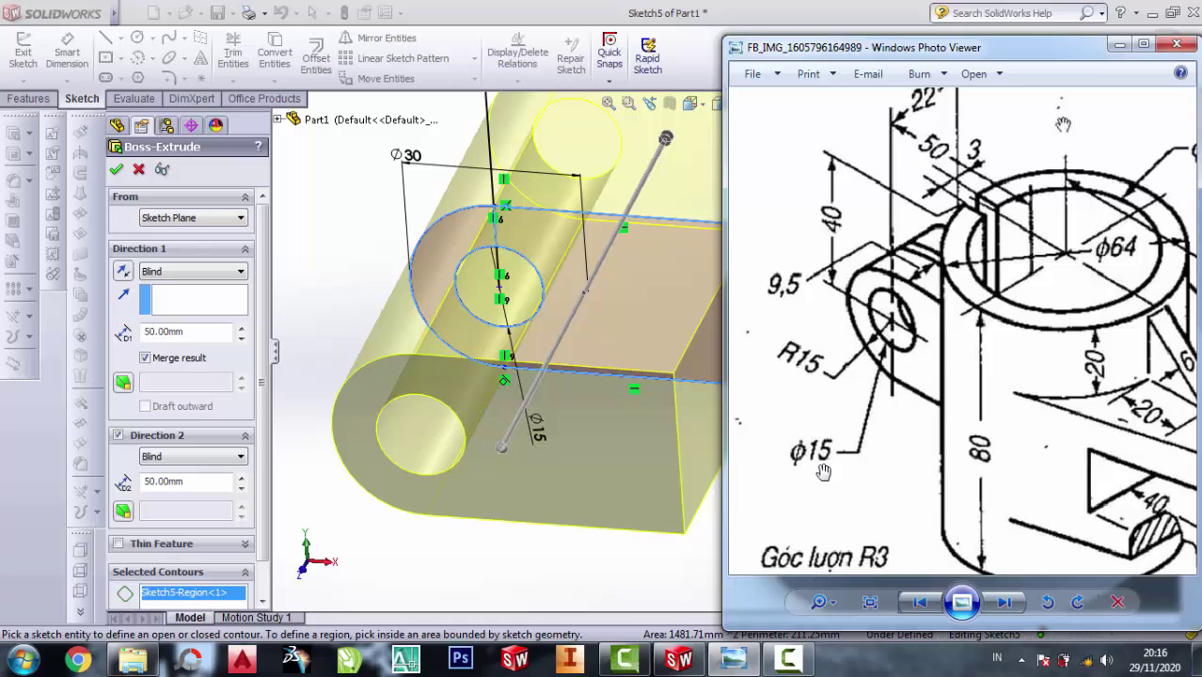
Extrude the rounded lug arm 11 mm in both directions as a separate, unmerged body
scroll(864, 402, "down", 1)
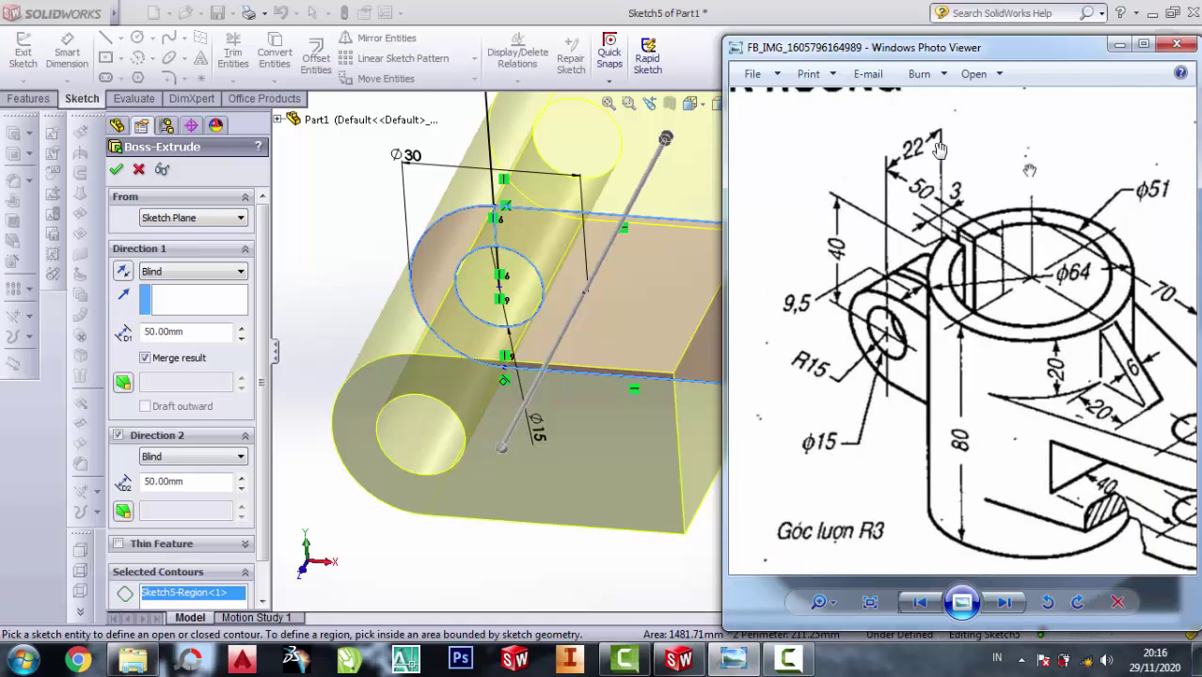
left_click(1119, 44)
type("11")
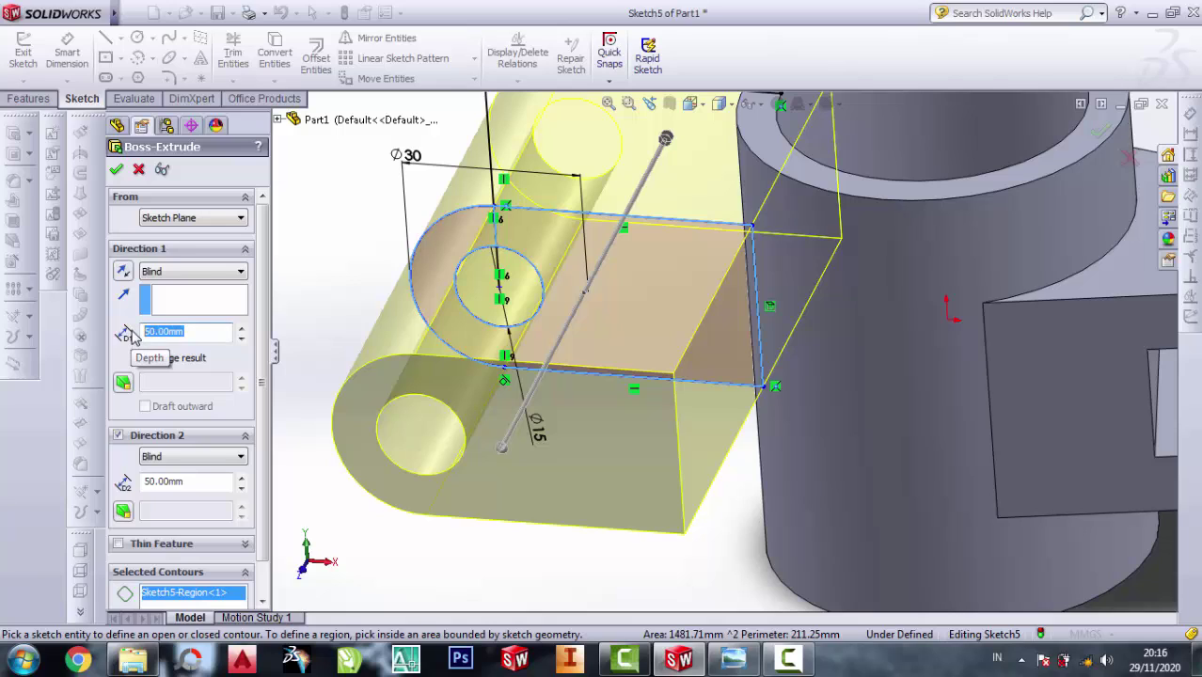
left_click(198, 481)
type("11")
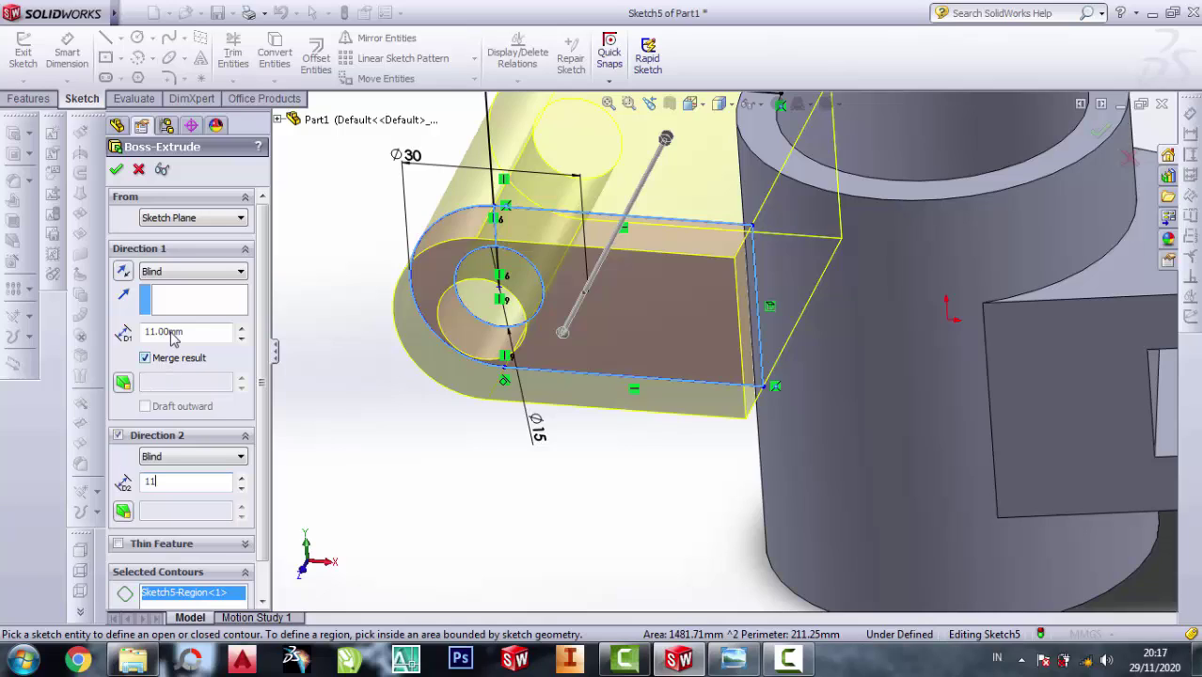
left_click(242, 360)
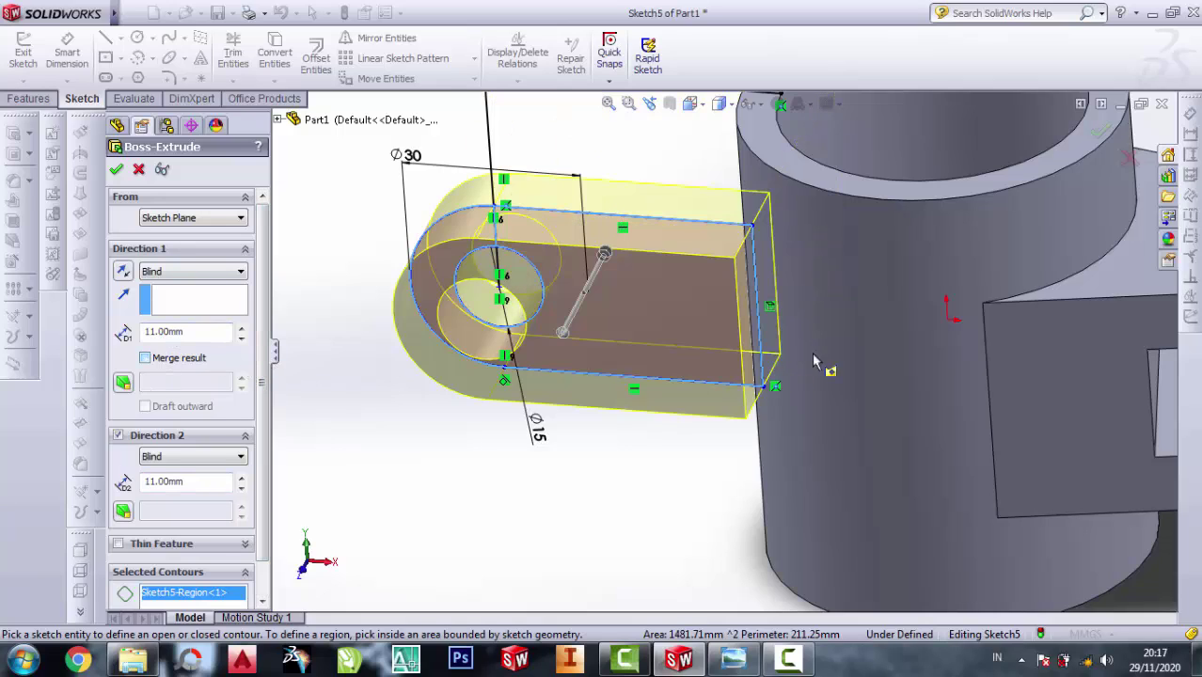
middle_click_drag(794, 298, 376, 153)
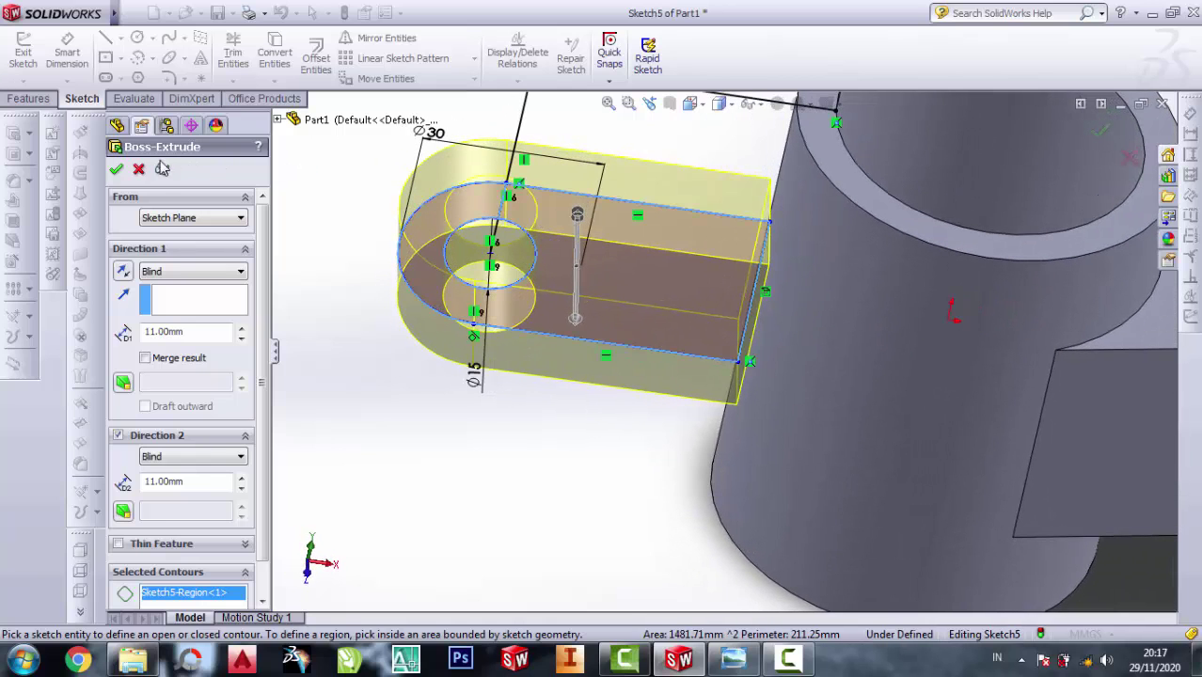
left_click(116, 172)
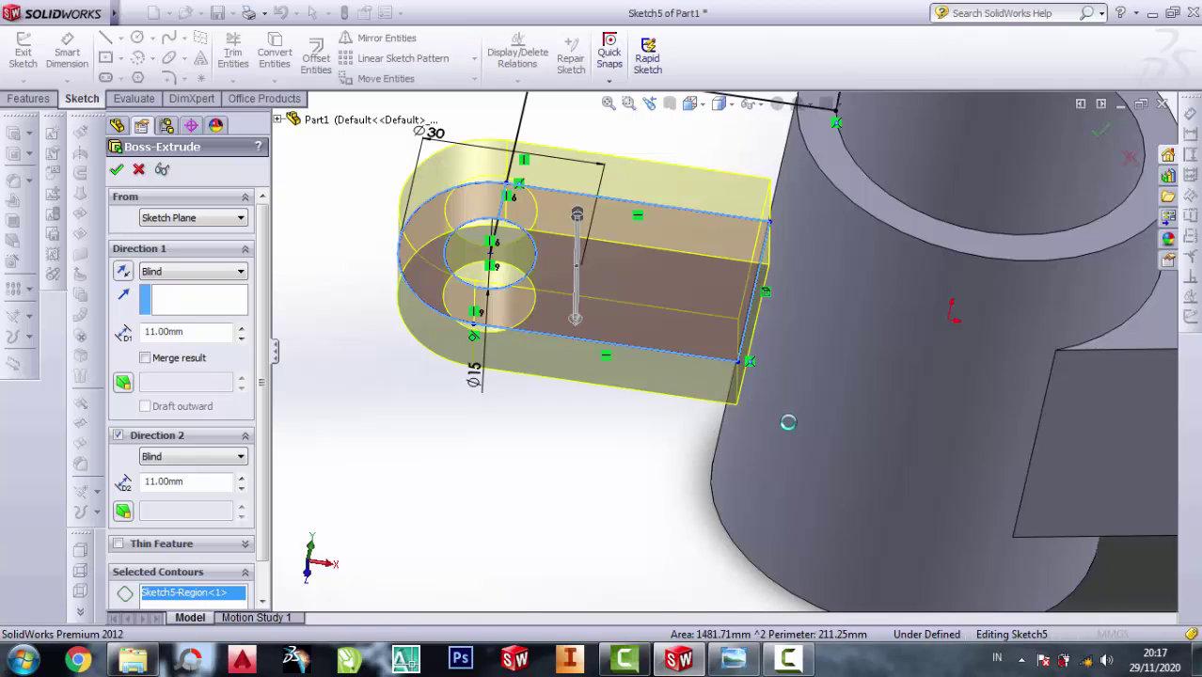
middle_click_drag(869, 331, 829, 302)
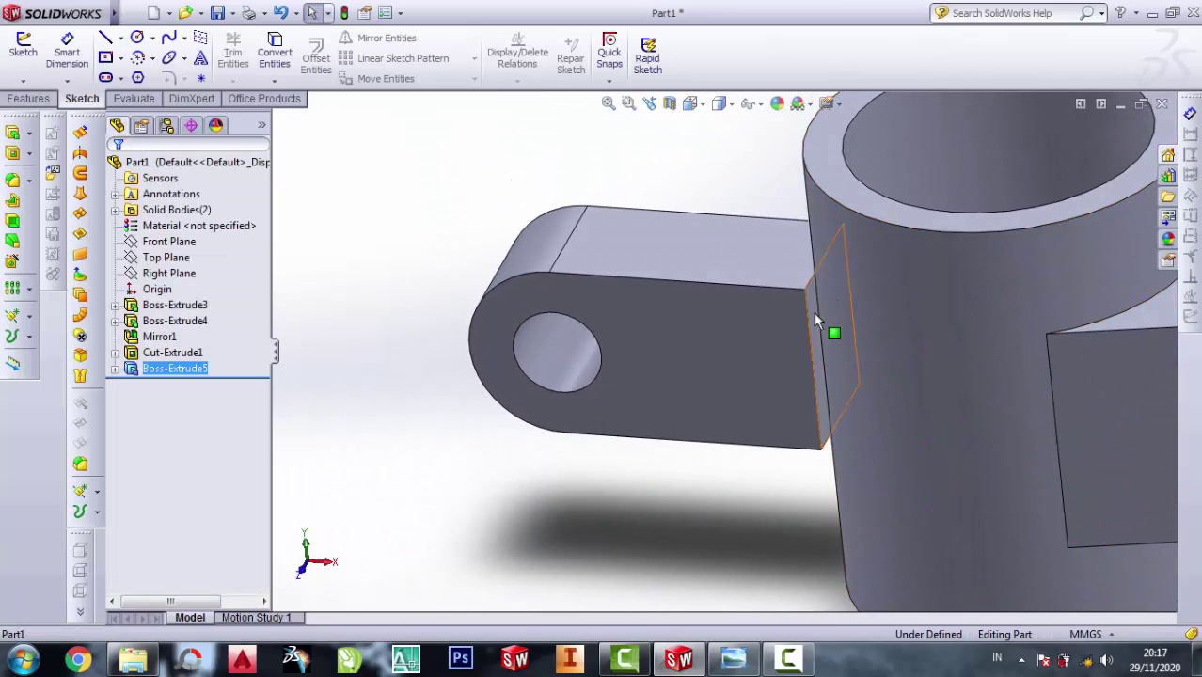
Start a sketch on the thin gap face between the lug arm and the cylinder
left_click(814, 319)
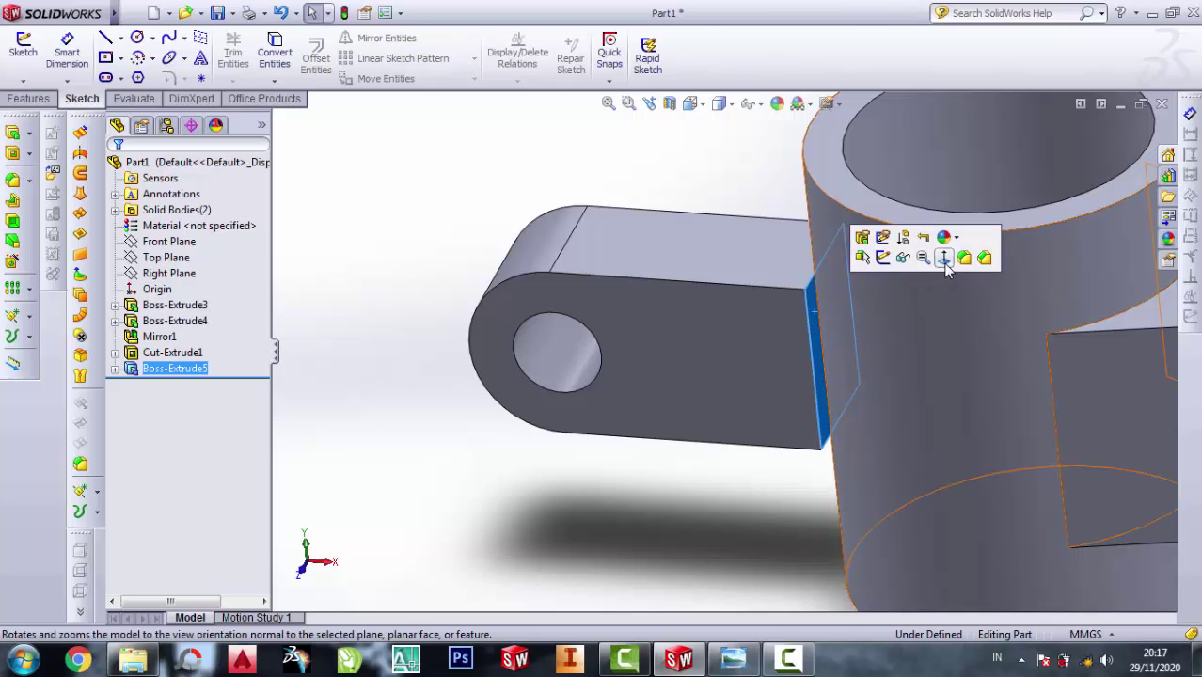
left_click(943, 266)
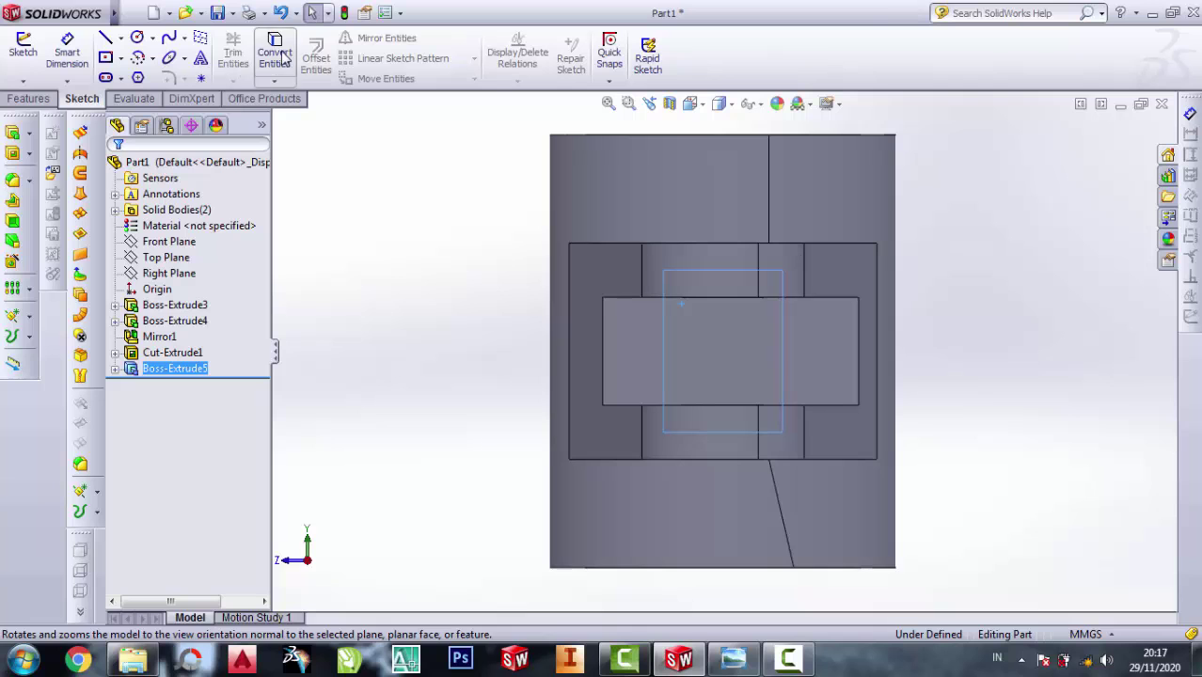
middle_click_drag(504, 278, 601, 333)
scroll(574, 259, "down", 5)
scroll(565, 250, "down", 2)
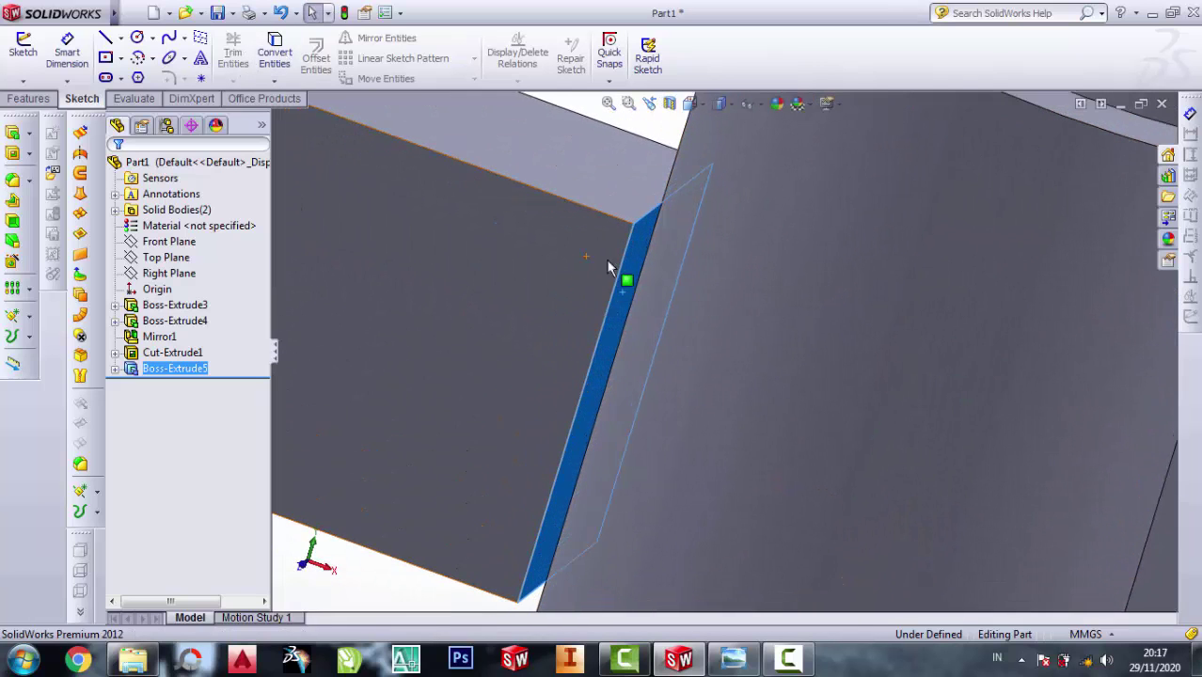
left_click(634, 267)
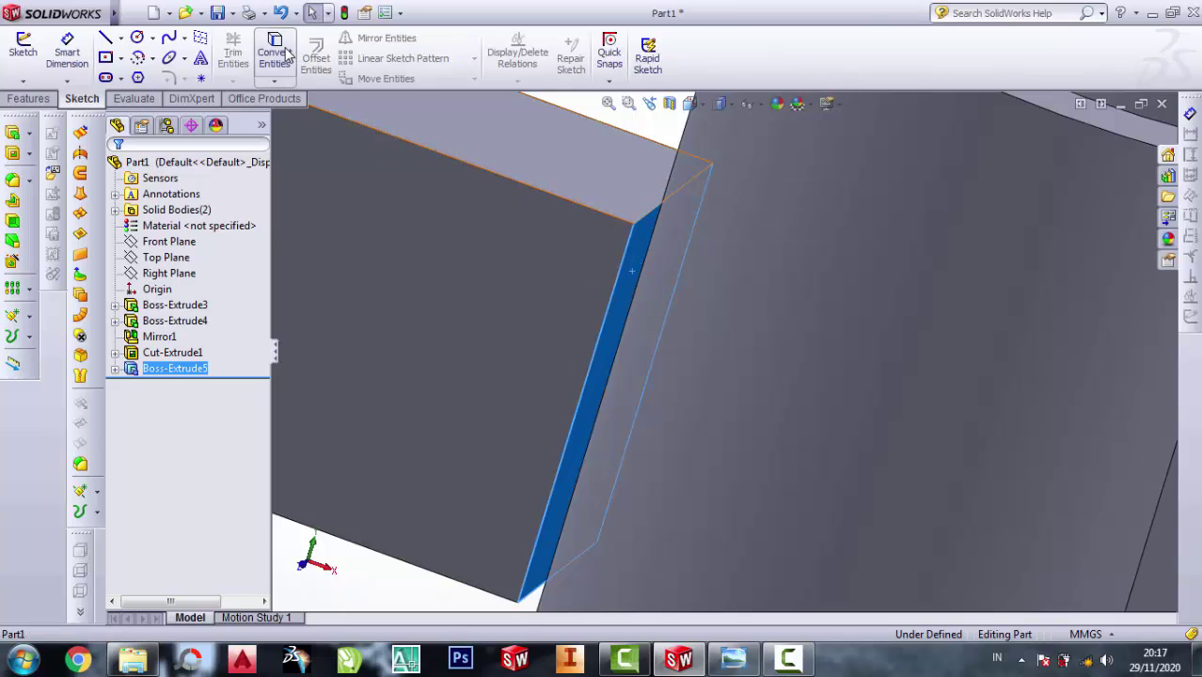
left_click(105, 37)
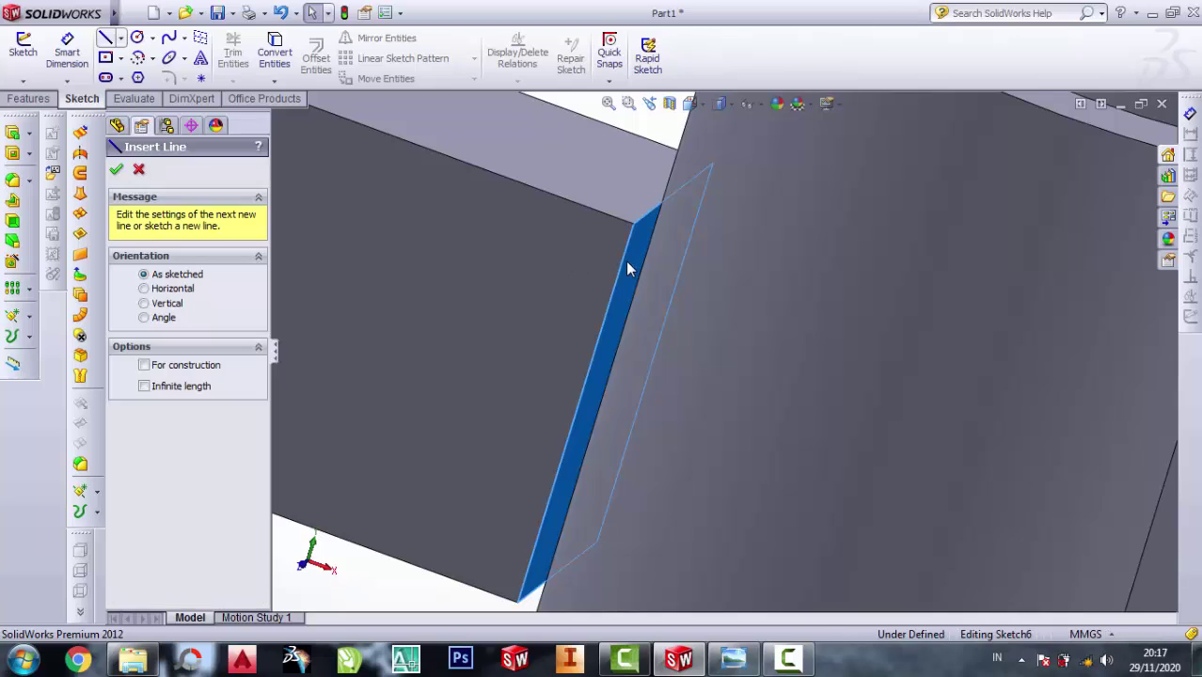
left_click(643, 250)
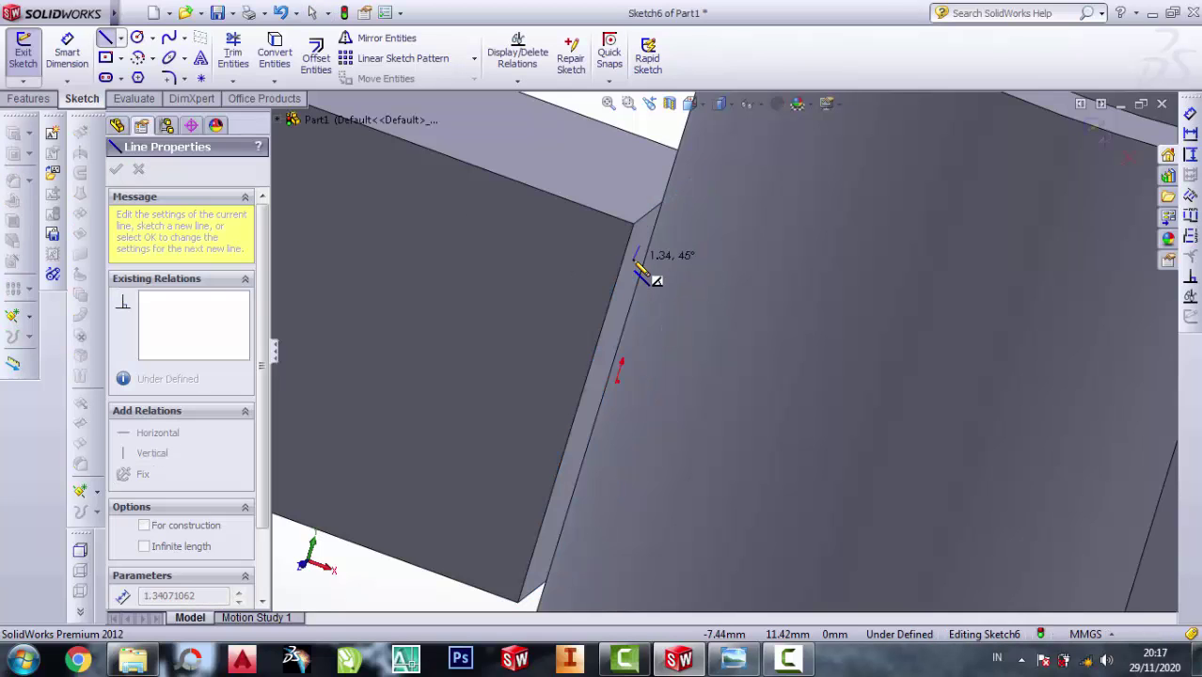
left_click(632, 261)
key("Escape")
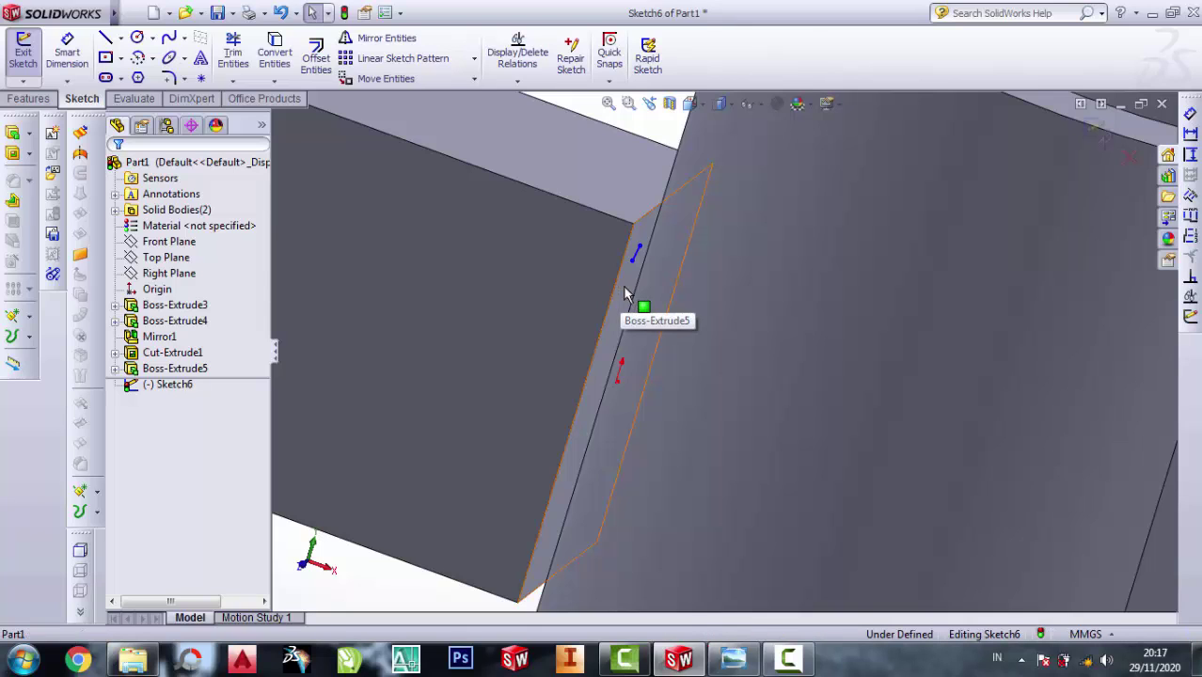
Convert the gap face's edges into the sketch and delete the stray short line
left_click(623, 286)
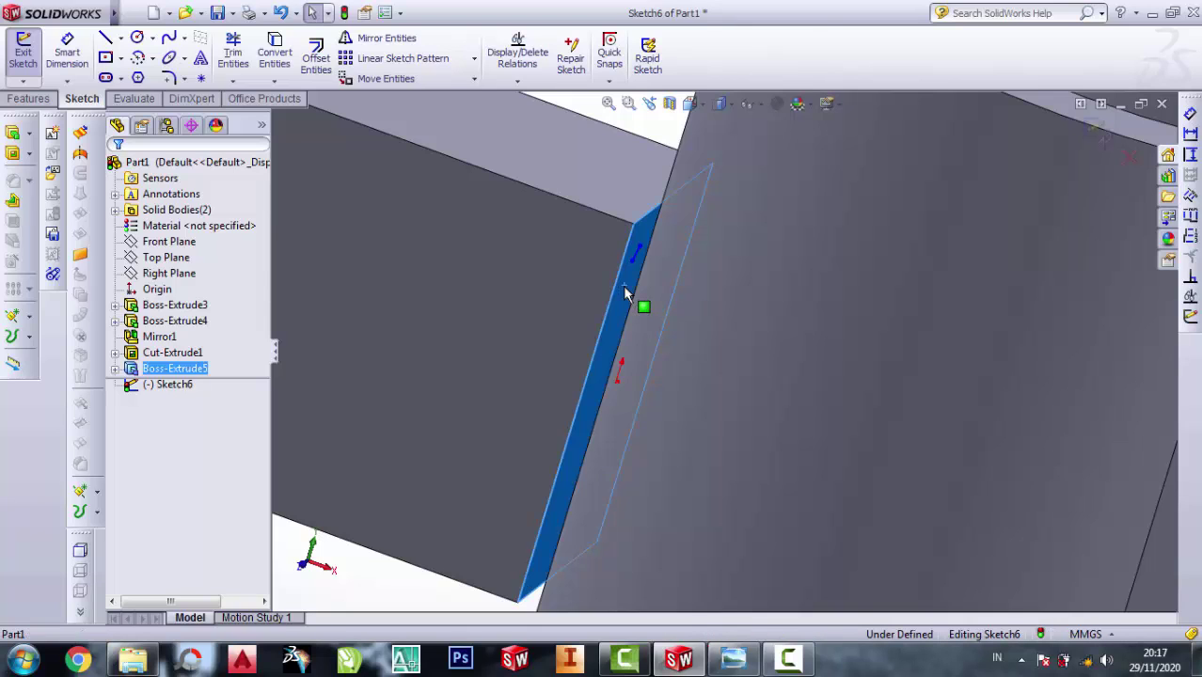
left_click(275, 47)
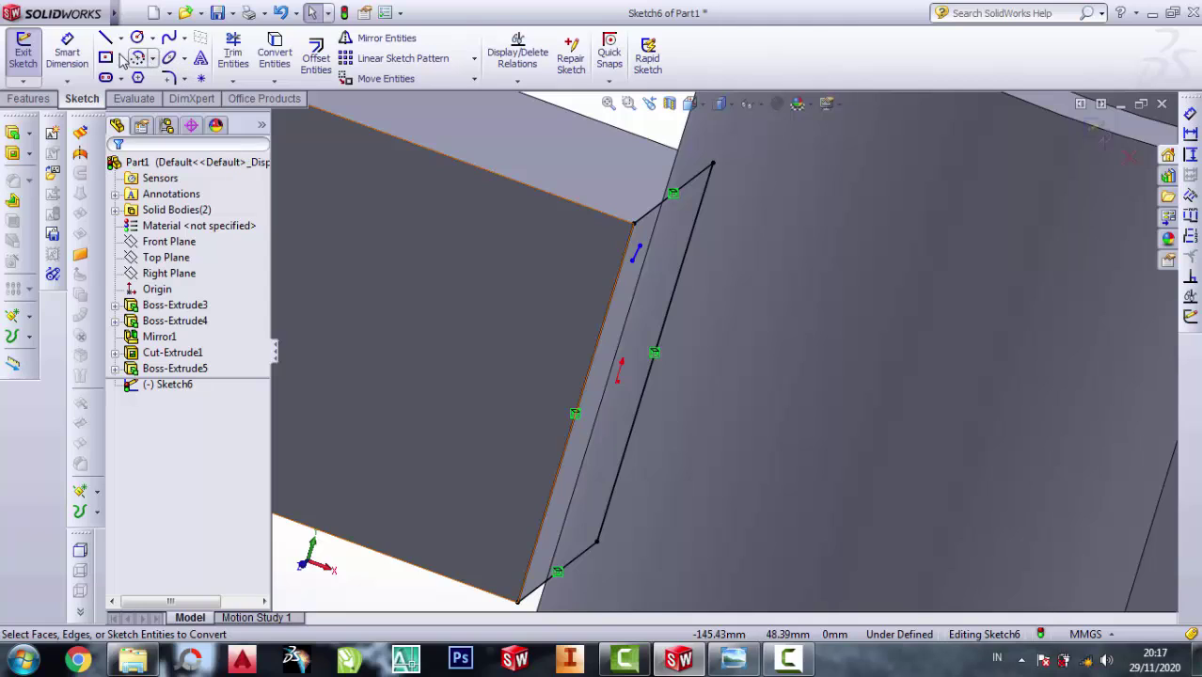
left_click(637, 252)
scroll(636, 252, "down", 3)
right_click(689, 287)
left_click(719, 467)
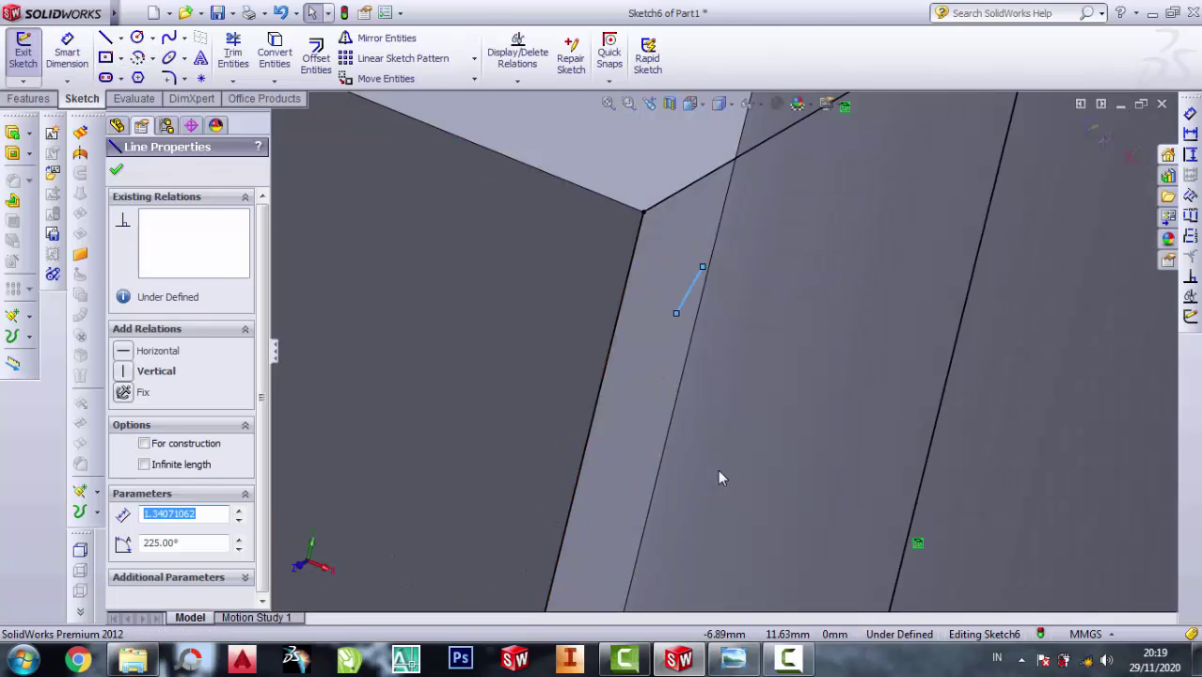
mouse_move(718, 473)
middle_mouse_down()
mouse_move(670, 268)
mouse_move(670, 300)
mouse_move(624, 248)
mouse_move(652, 282)
middle_mouse_up()
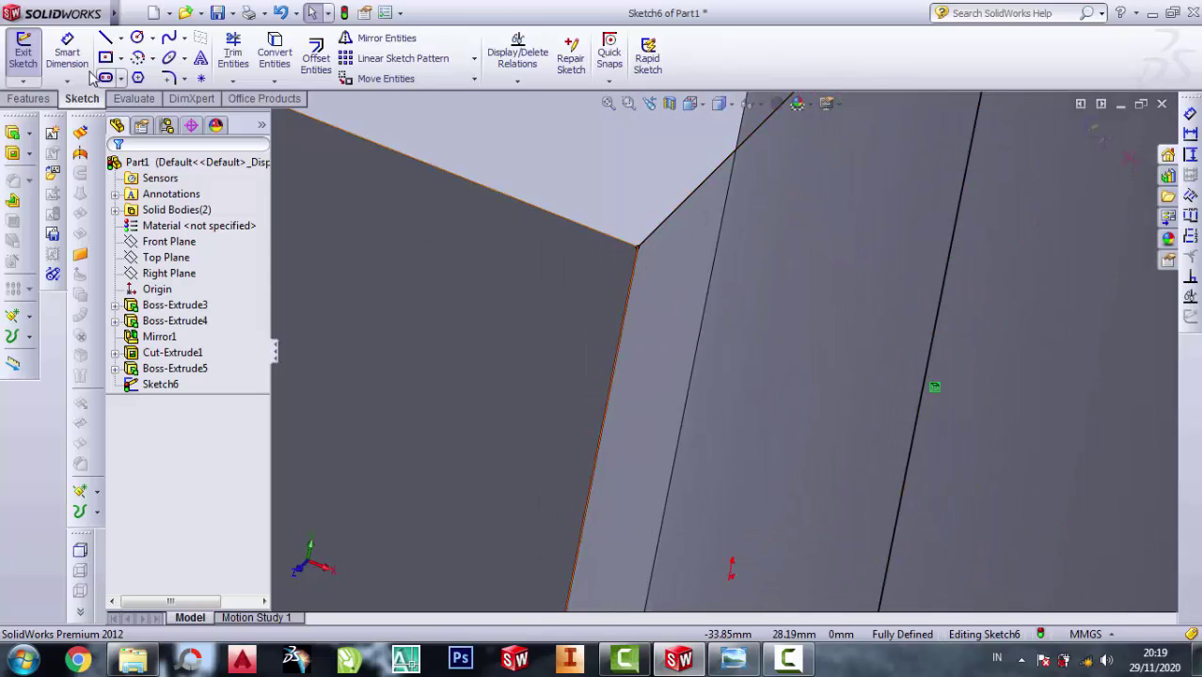
Extrude the converted gap profile to join the lug arm to the cylinder, then inspect the result
left_click(15, 138)
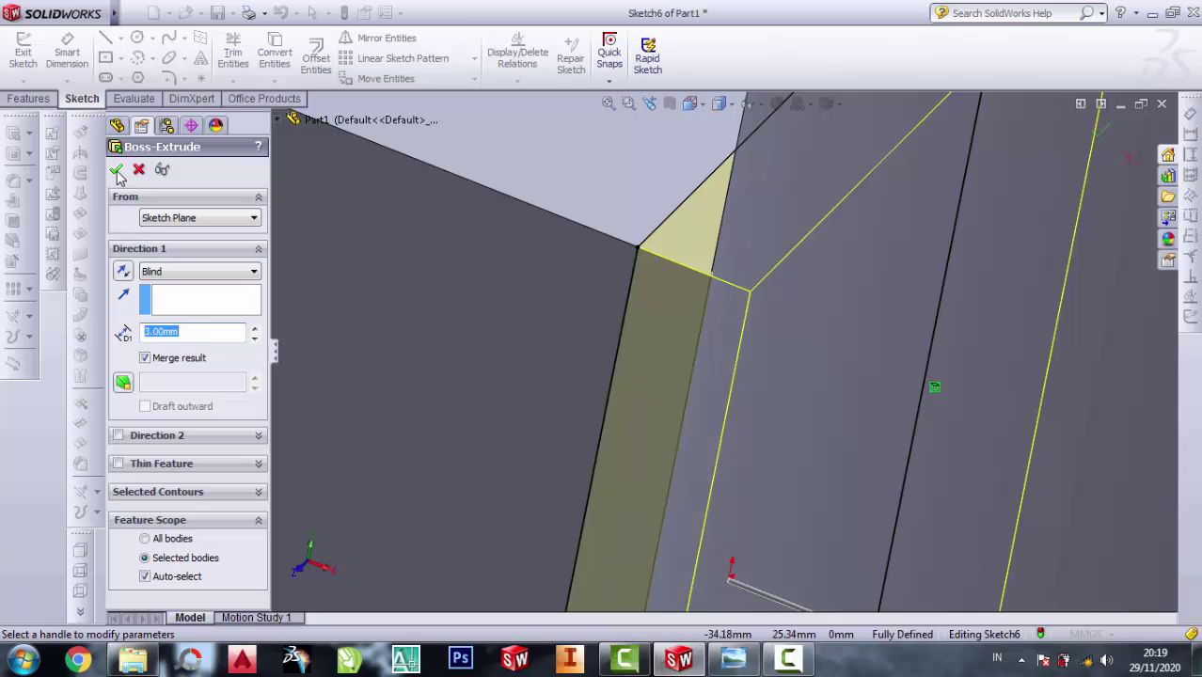
left_click(116, 170)
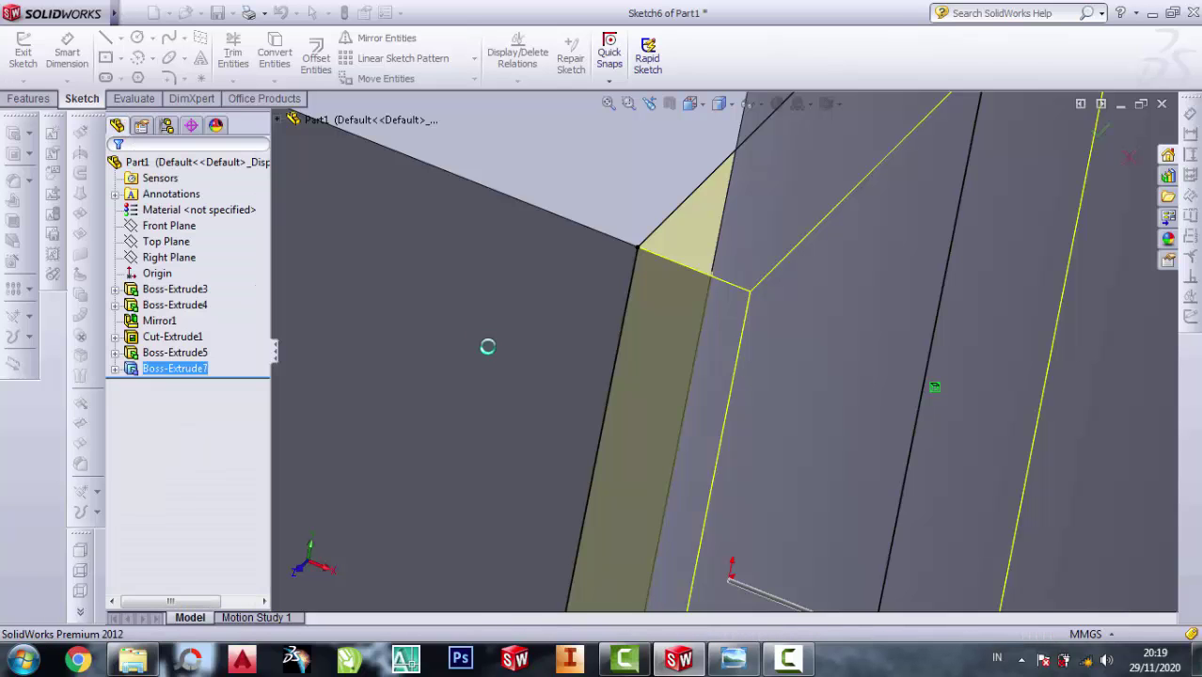
scroll(710, 304, "up", 3)
scroll(705, 311, "up", 3)
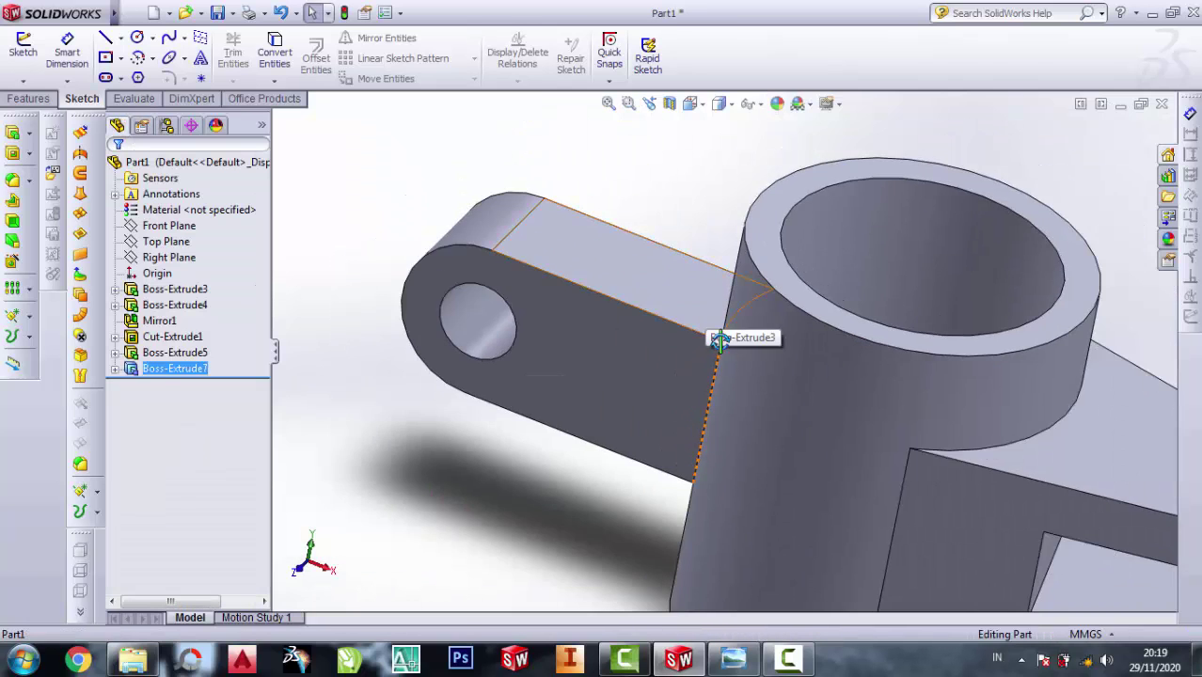
mouse_move(720, 341)
middle_mouse_down()
mouse_move(757, 403)
mouse_move(540, 351)
middle_mouse_up()
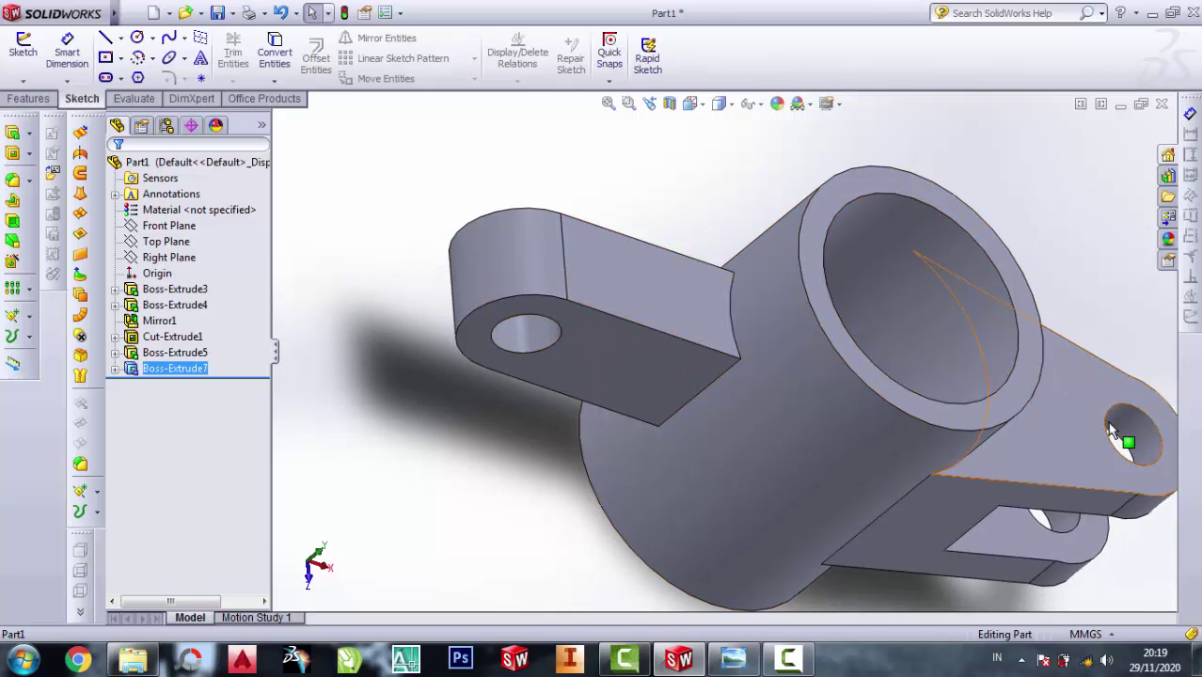
middle_click_drag(1110, 428, 742, 435)
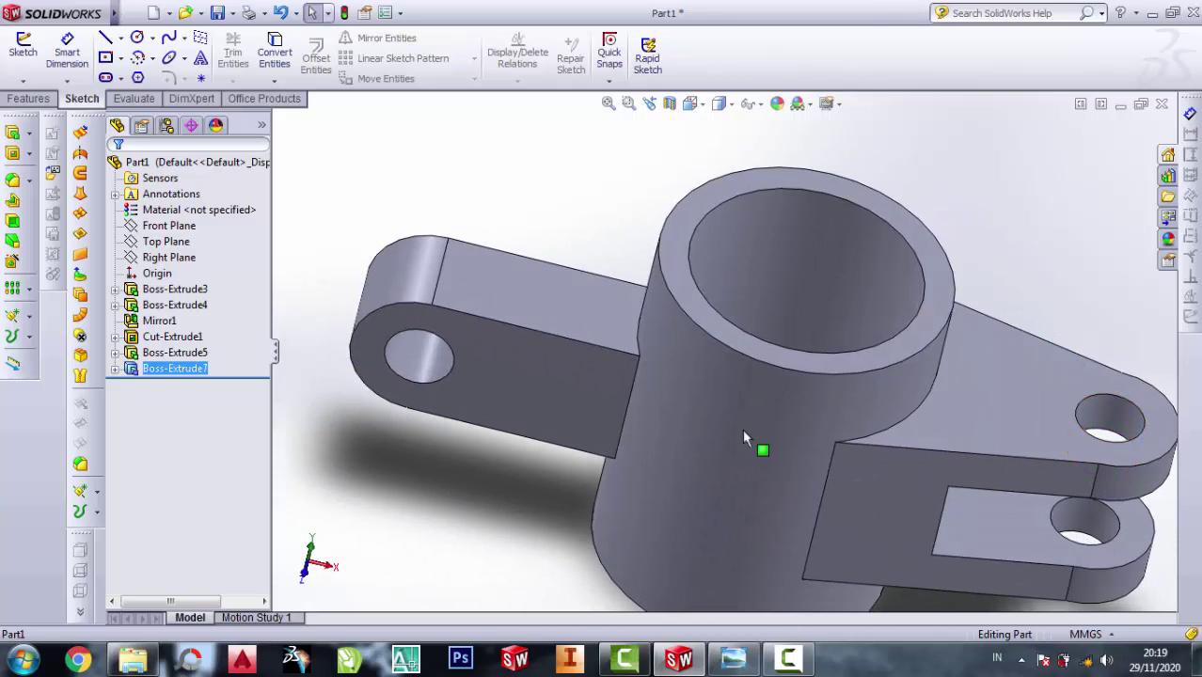
scroll(652, 340, "up", 1)
scroll(652, 340, "down", 4)
scroll(658, 343, "up", 4)
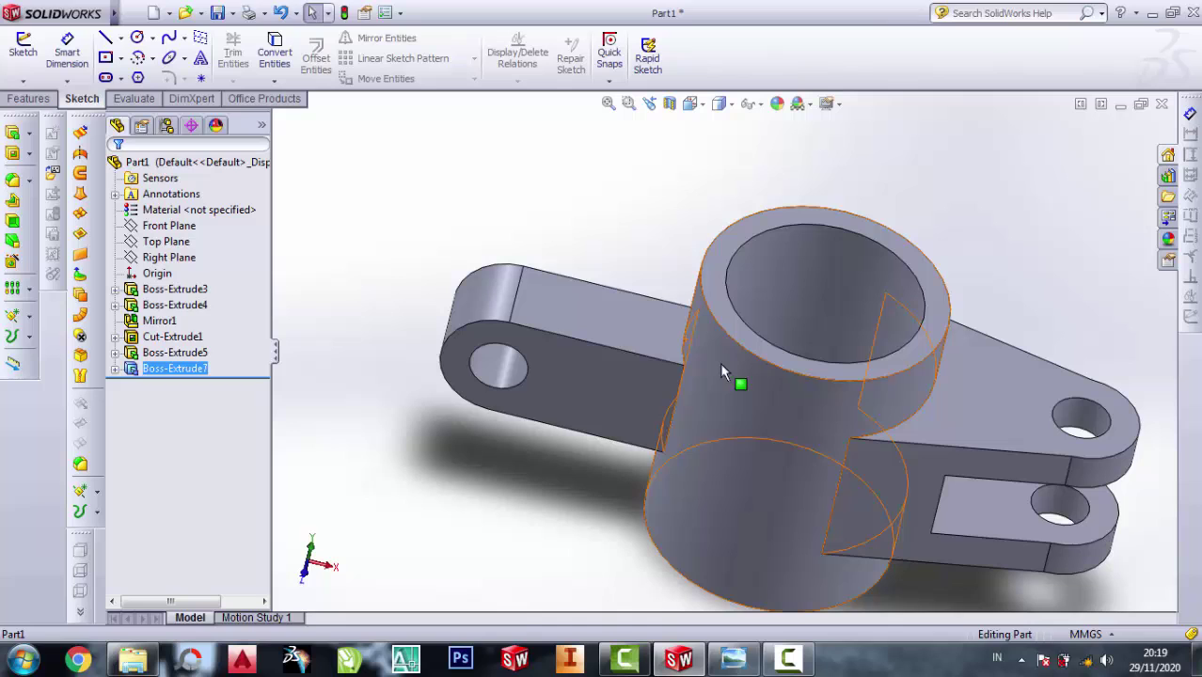
left_click(792, 658)
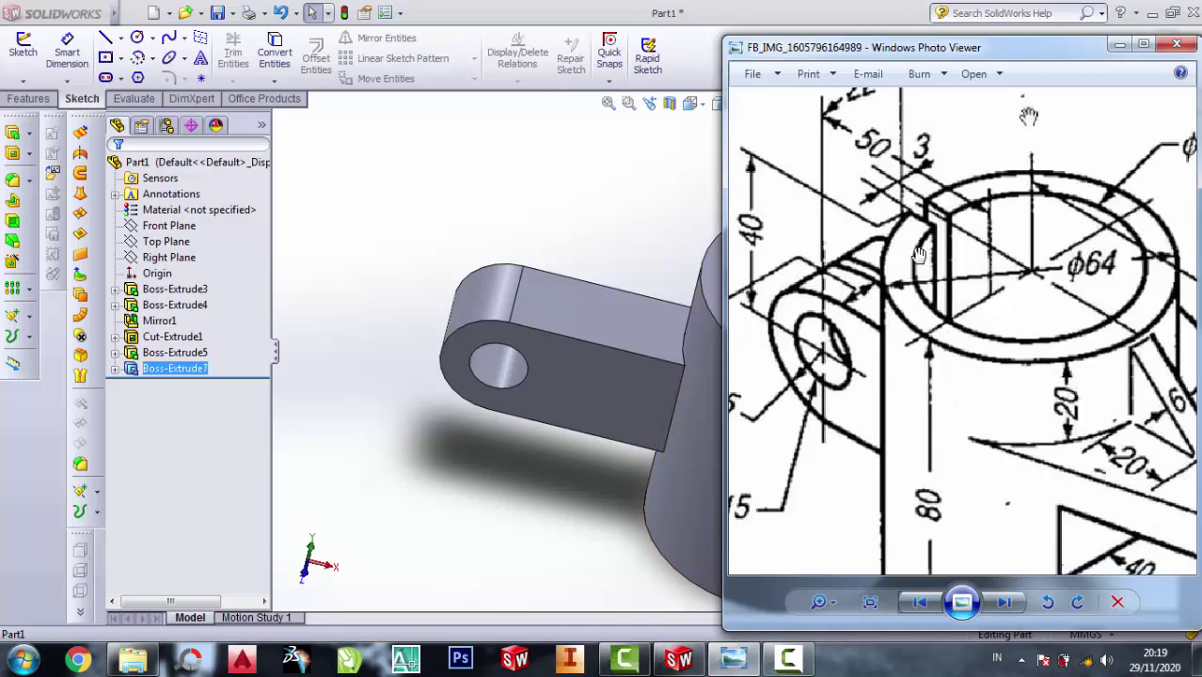
Select the cylinder's ring-shaped top face and view it straight on
scroll(919, 253, "up", 2)
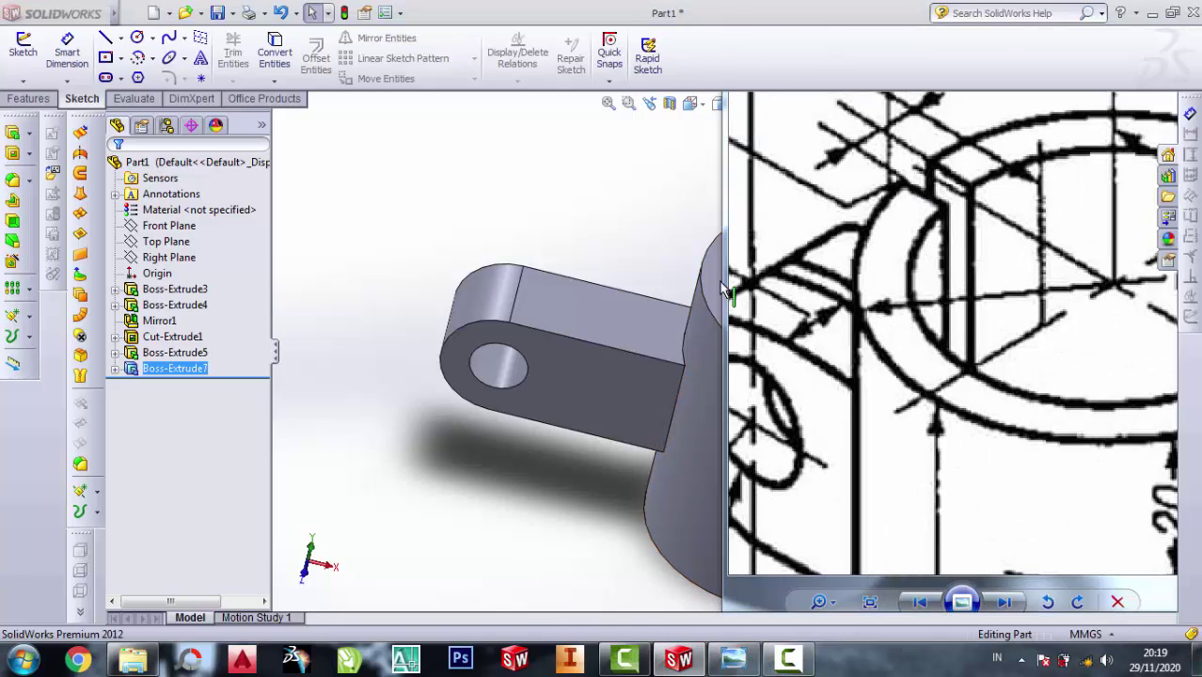
left_click(728, 249)
left_click(729, 249)
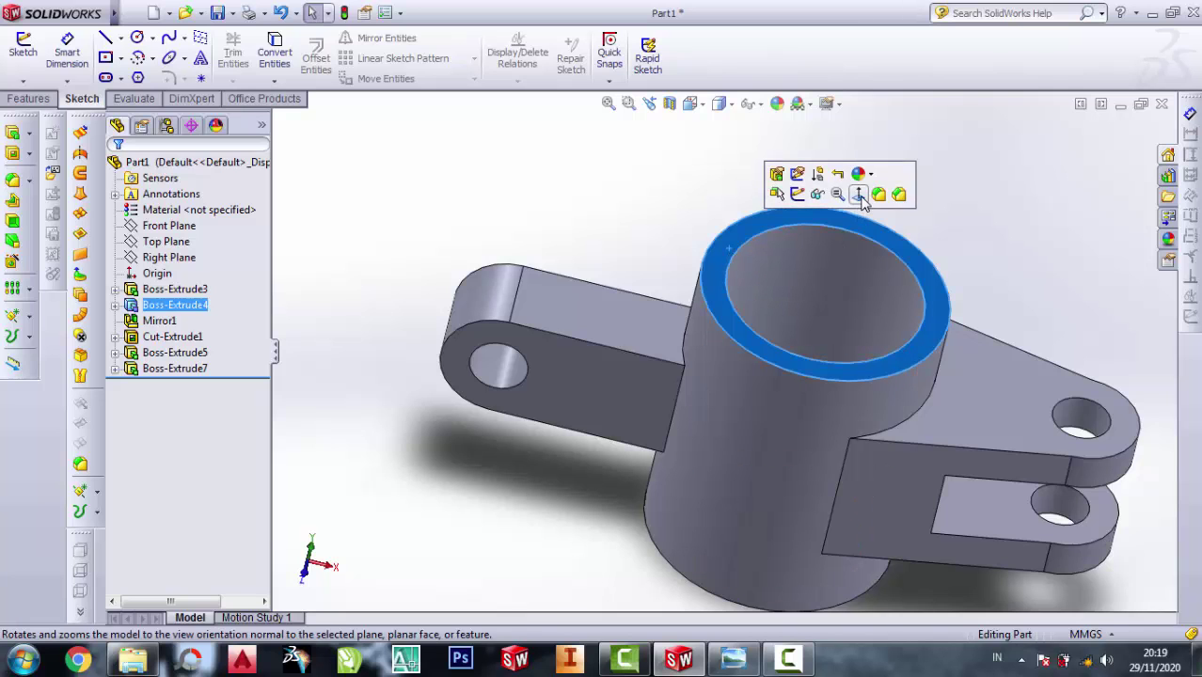
left_click(858, 193)
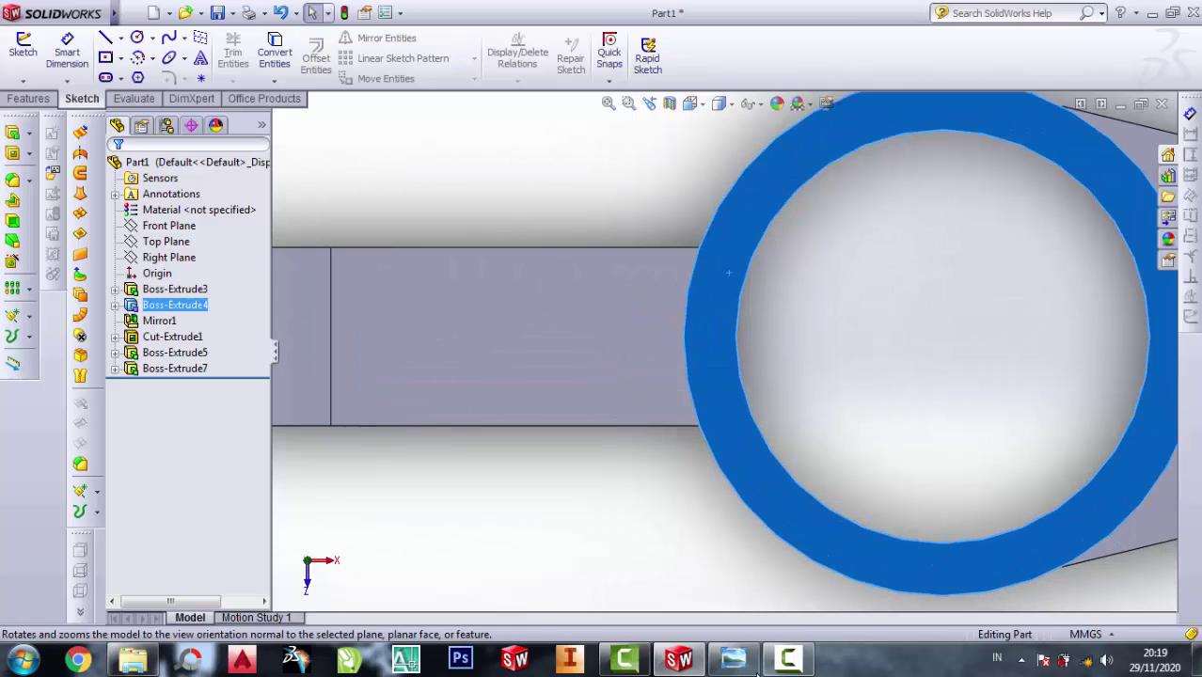
left_click(734, 658)
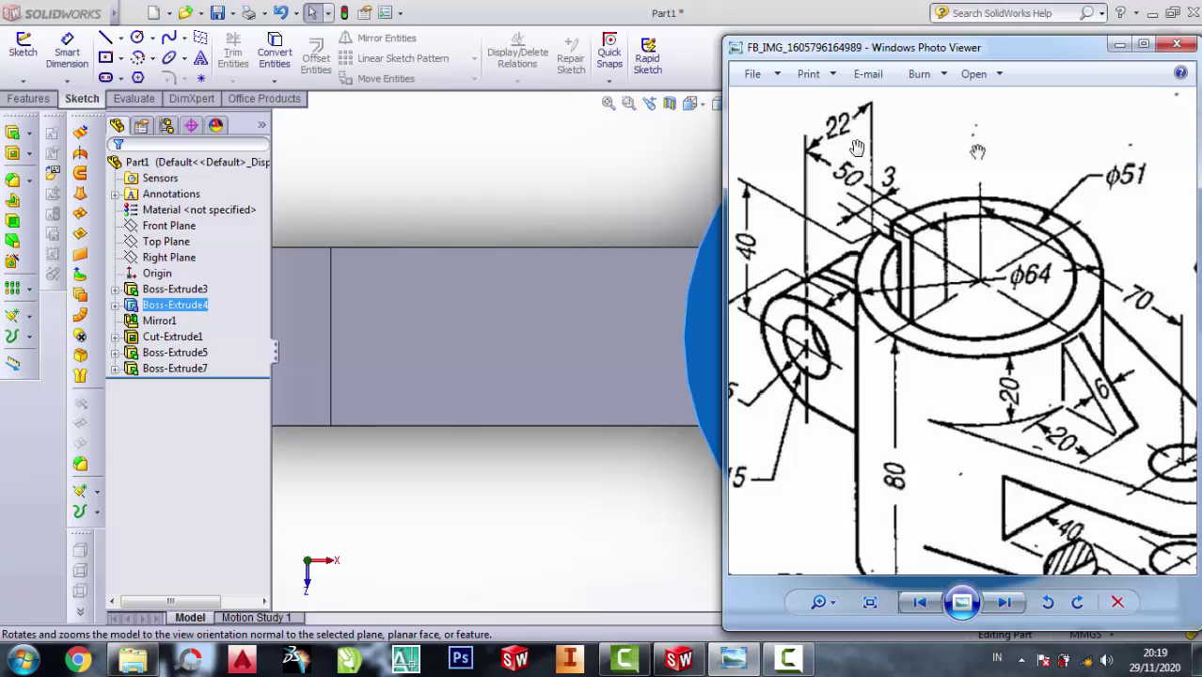
left_click(1117, 46)
Draw a short vertical line and centre it on the origin with a Midpoint relation
left_click(105, 37)
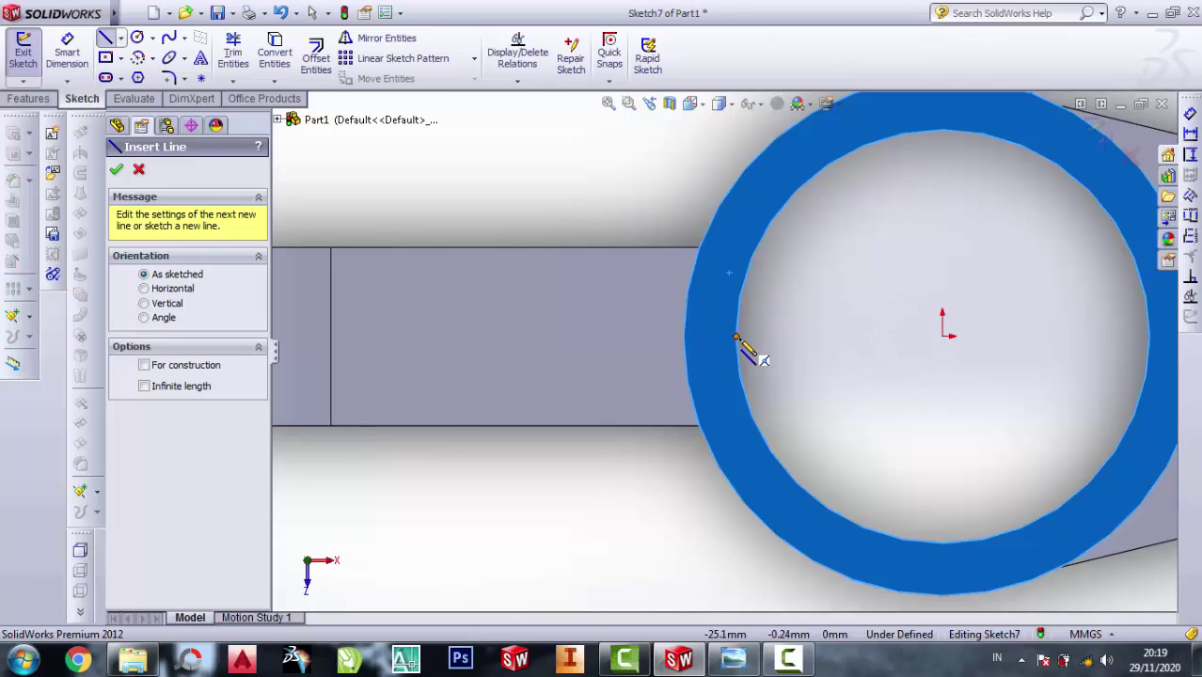
left_click(943, 367)
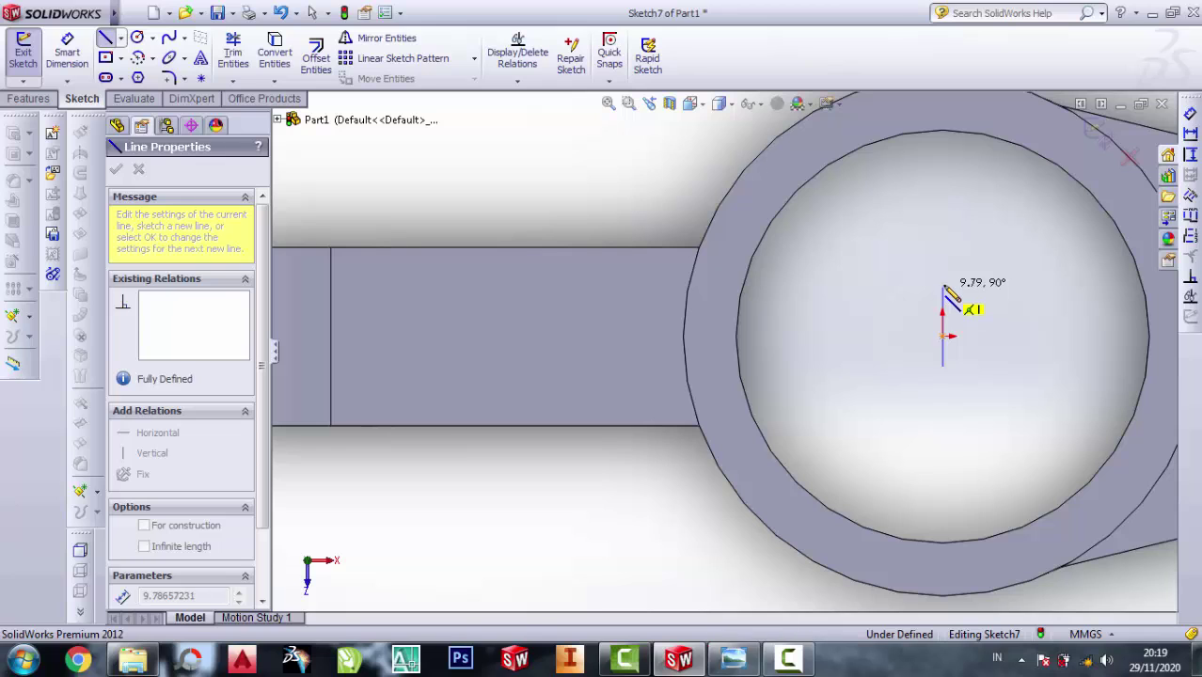
left_click(942, 288)
key("Escape")
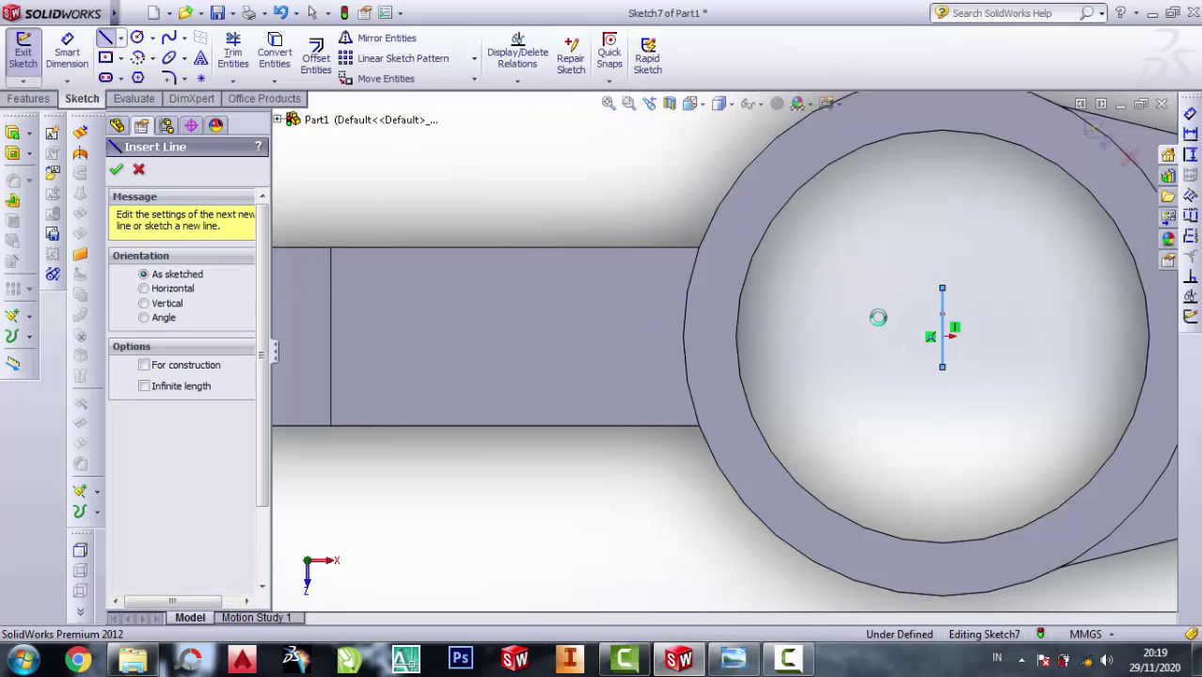
key("Escape")
scroll(940, 341, "down", 1)
scroll(930, 353, "down", 1)
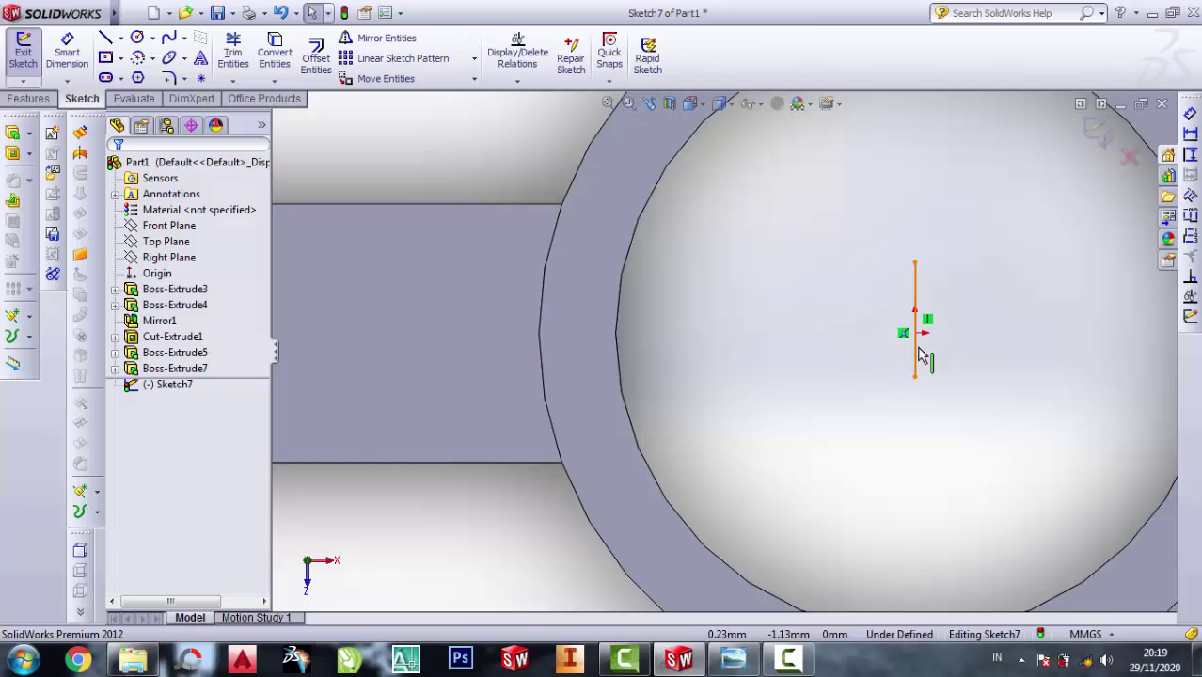
left_click(929, 349)
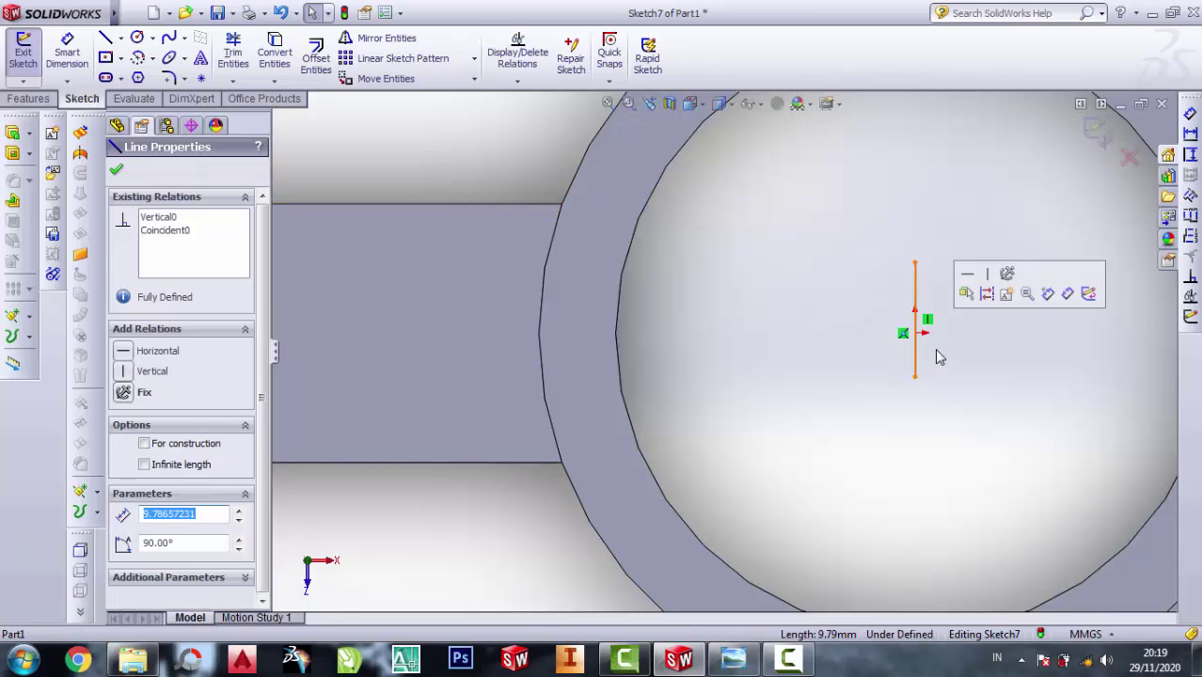
scroll(920, 342, "down", 2)
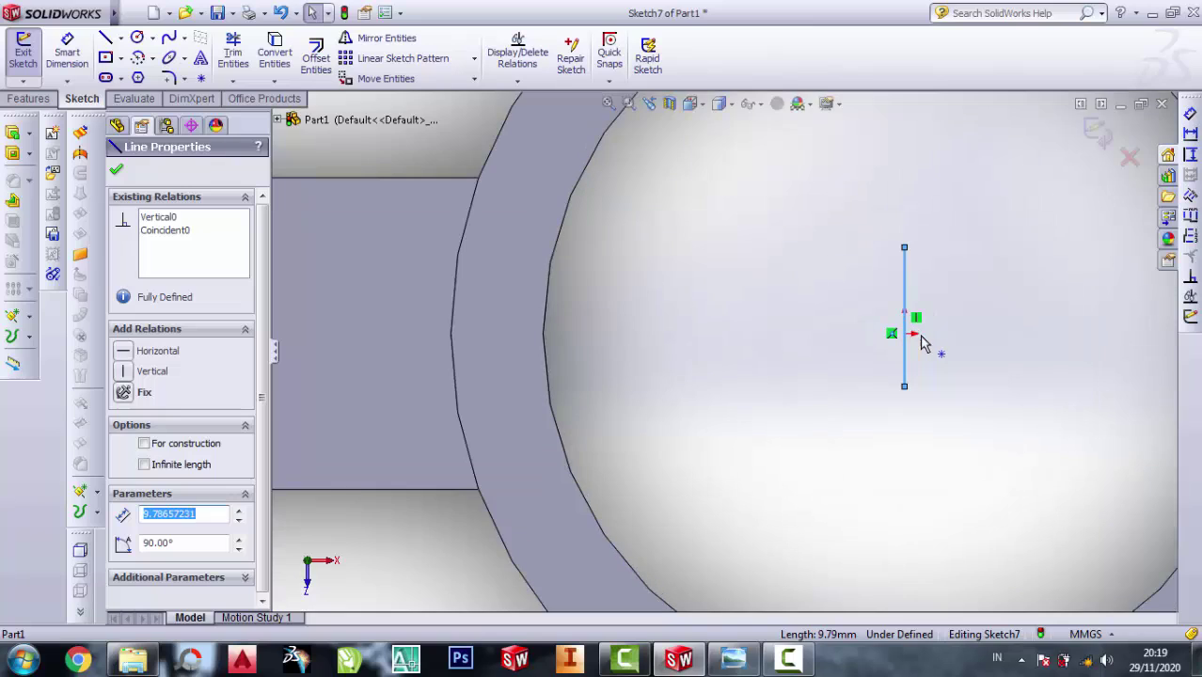
key("Escape")
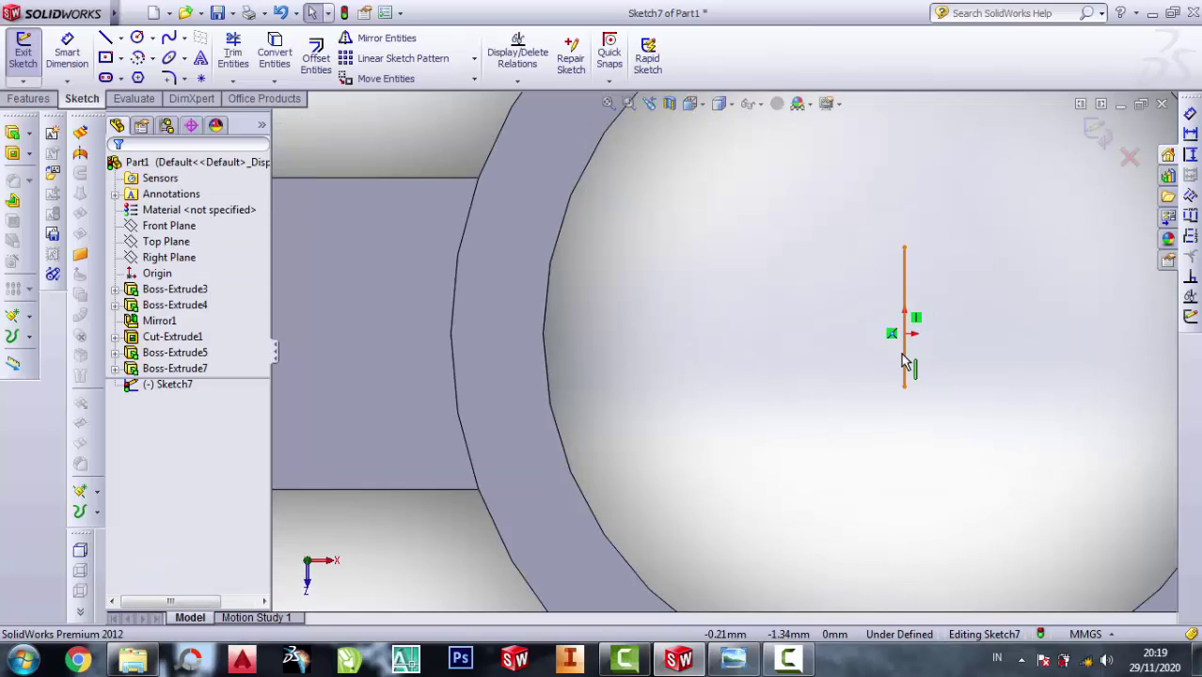
left_click(904, 335)
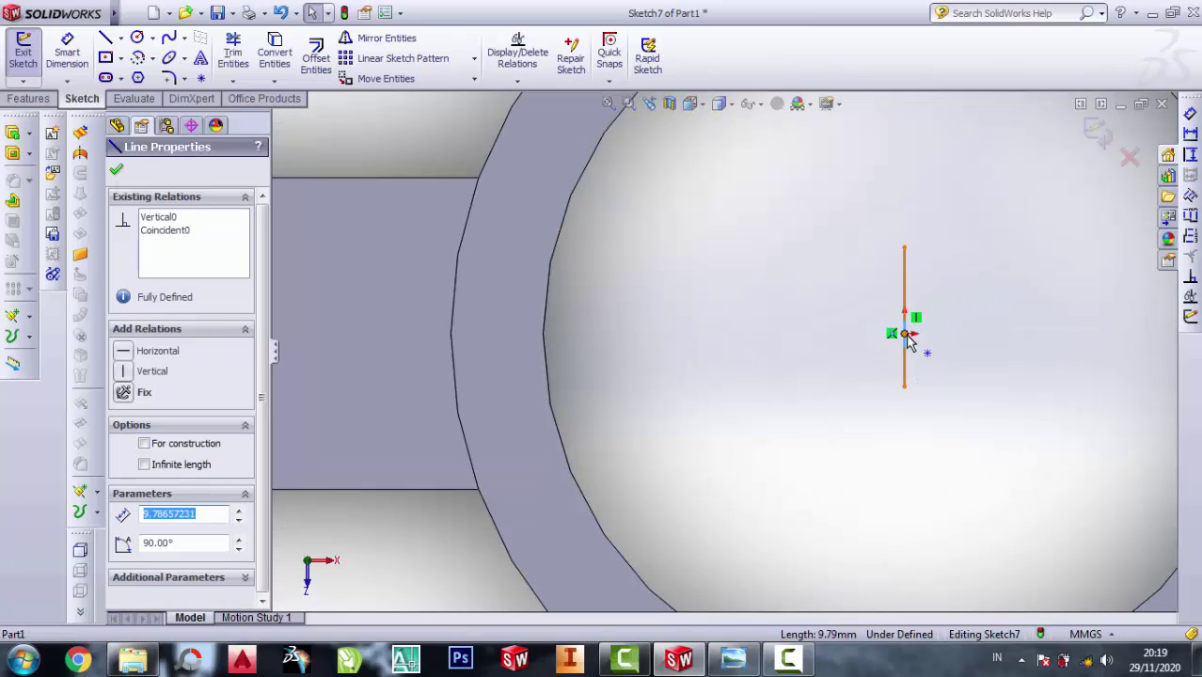
left_click(905, 336, "ctrl")
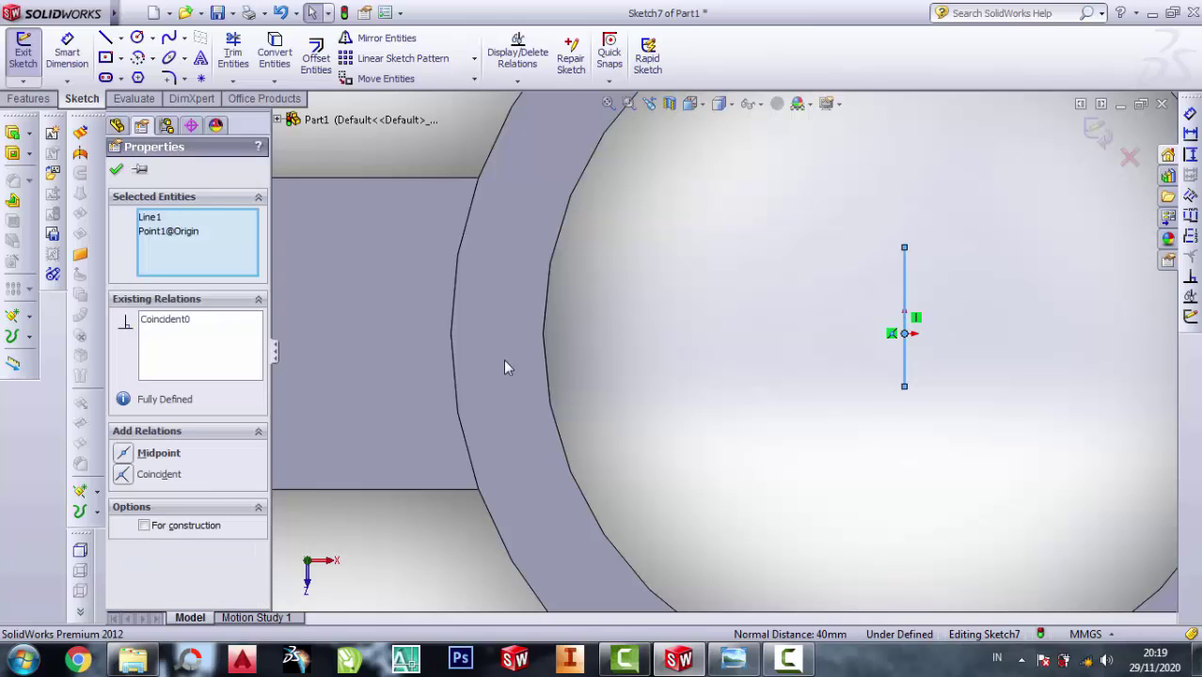
left_click(125, 454)
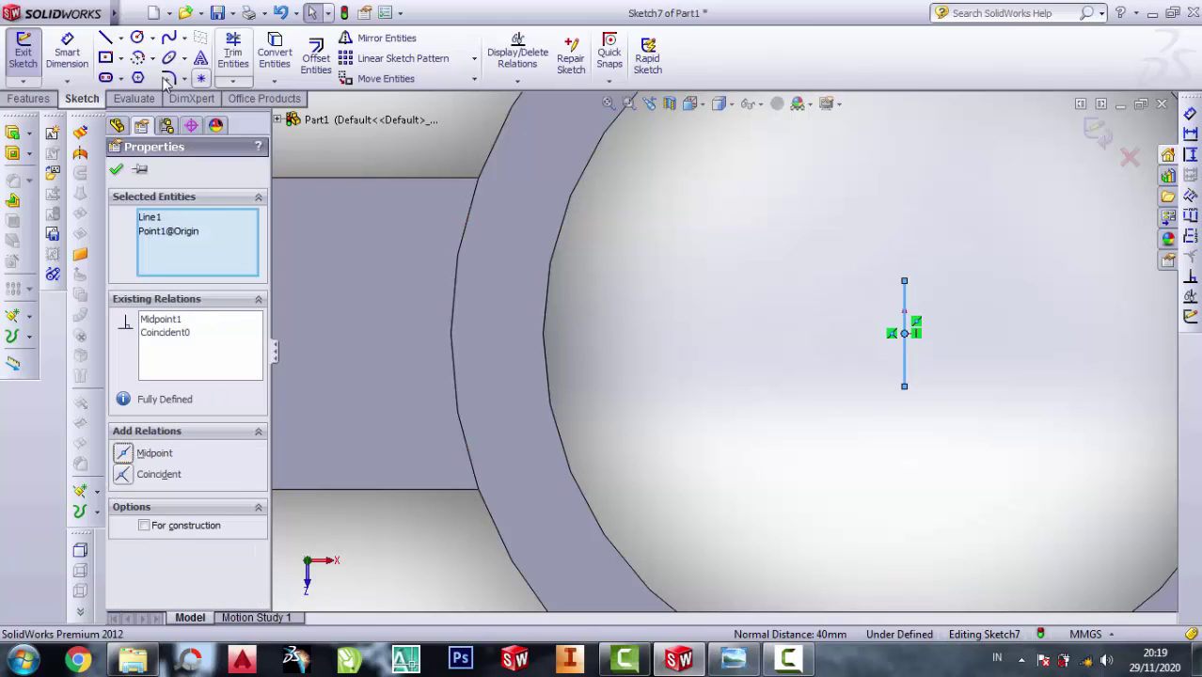
Dimension the vertical line to 3 mm
left_click(67, 52)
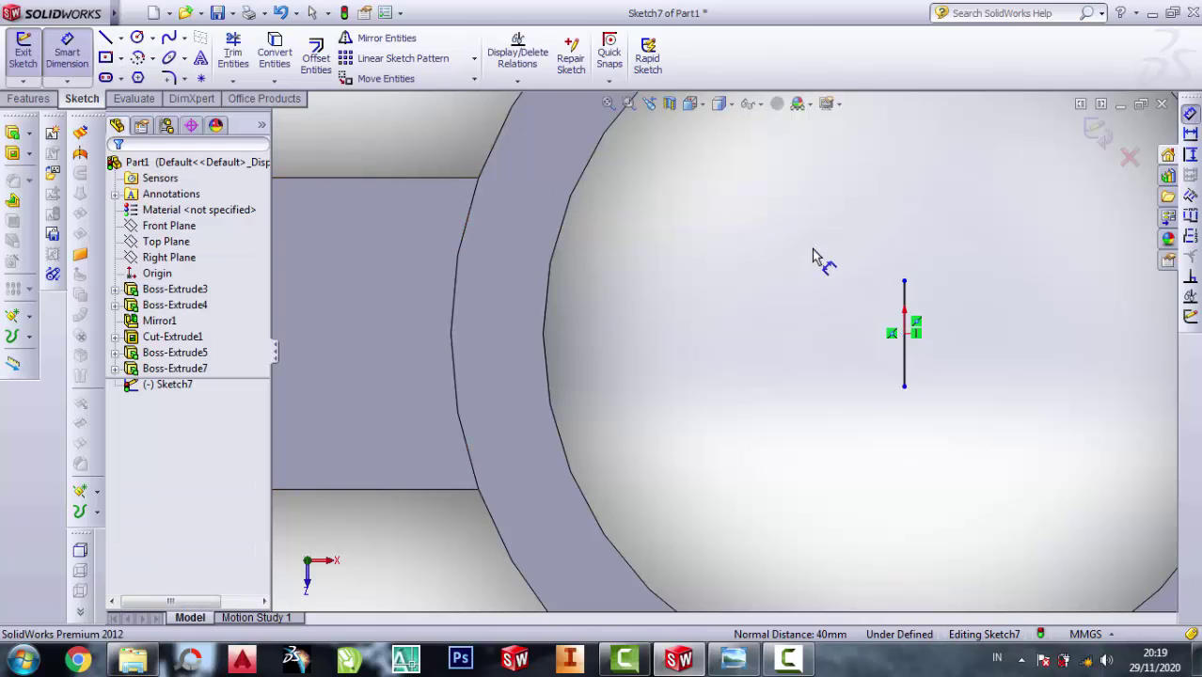
left_click(903, 304)
left_click(790, 325)
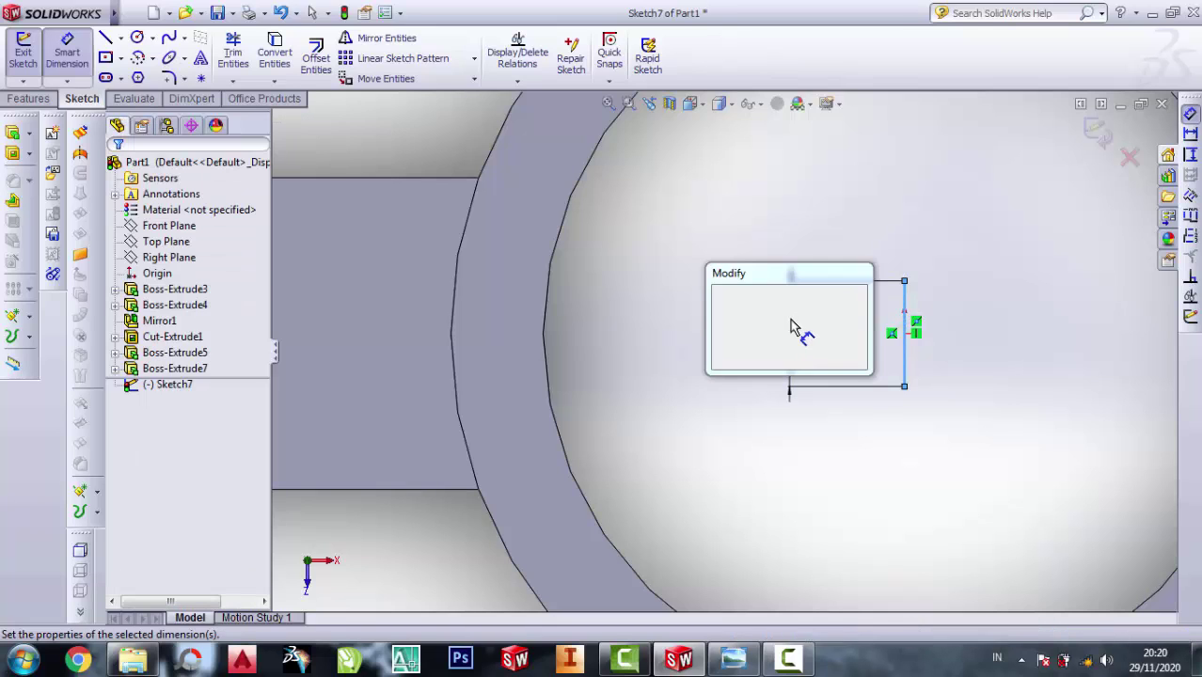
left_click(724, 359)
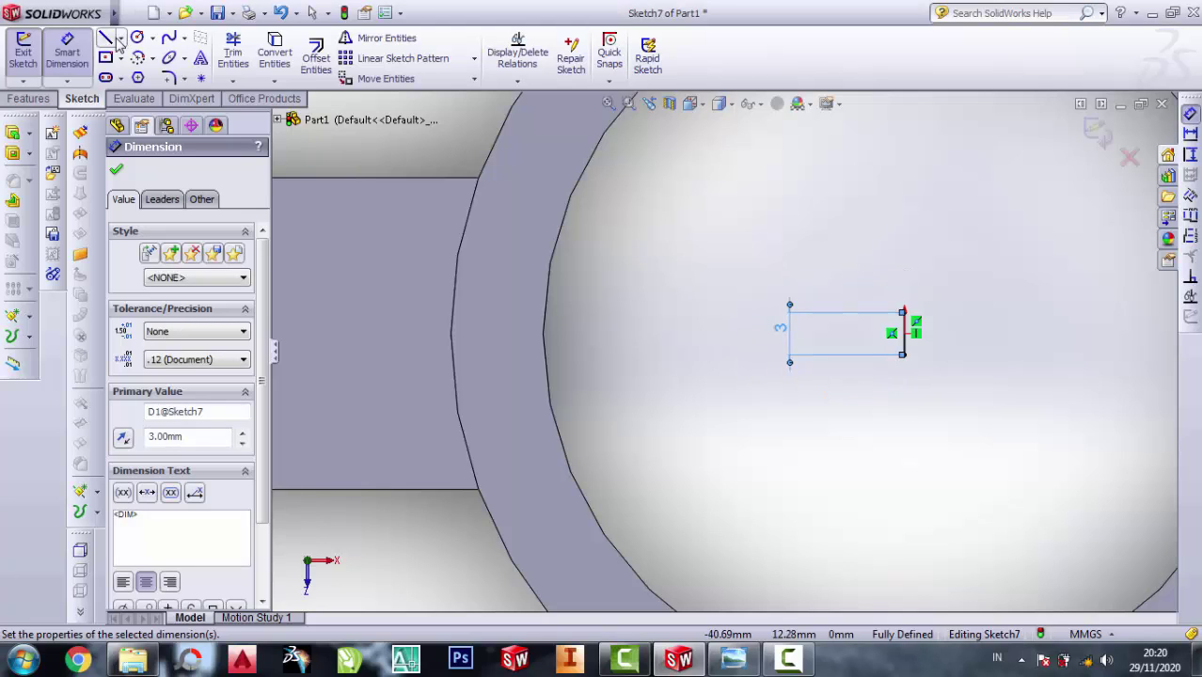
Close a long 3 mm-wide rectangle running left from the vertical line past the arm's end
left_click(106, 40)
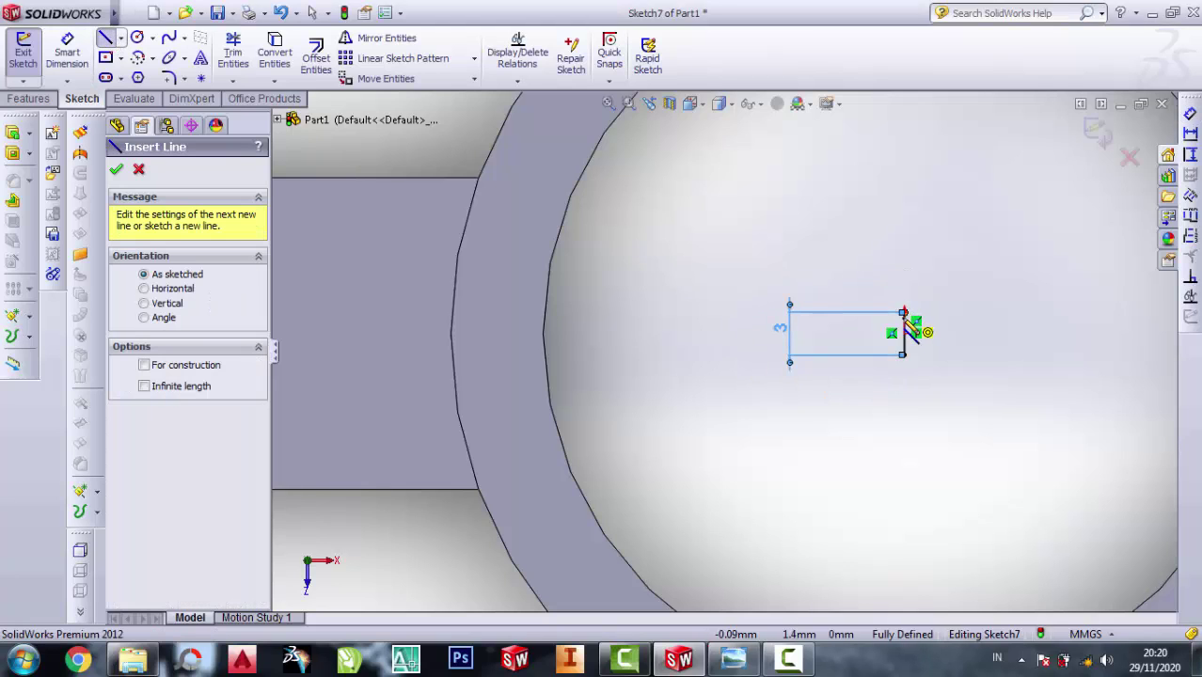
scroll(902, 319, "down", 2)
scroll(855, 324, "down", 2)
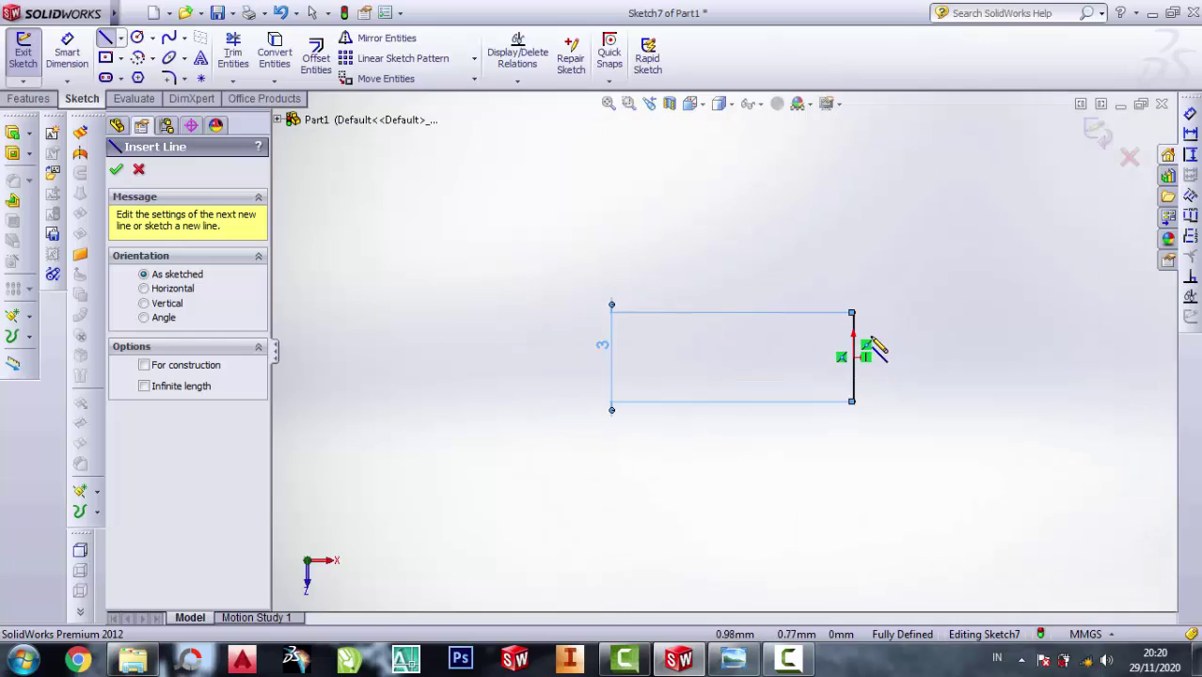
left_click(852, 314)
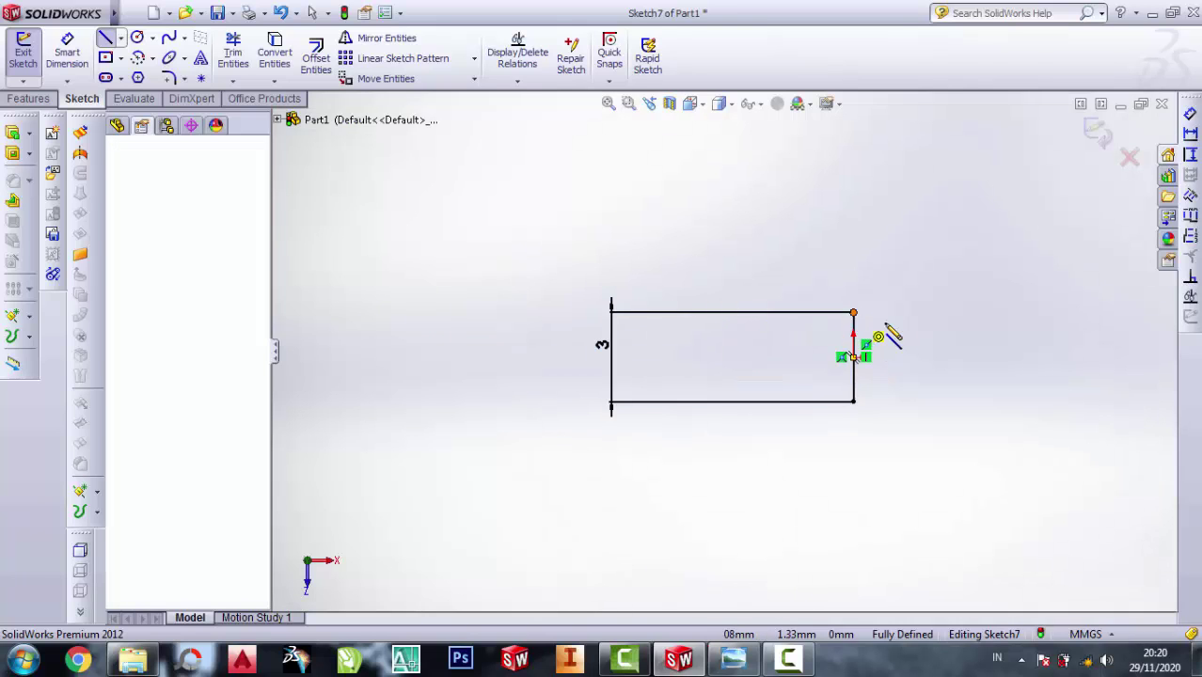
scroll(917, 329, "up", 2)
scroll(910, 329, "up", 1)
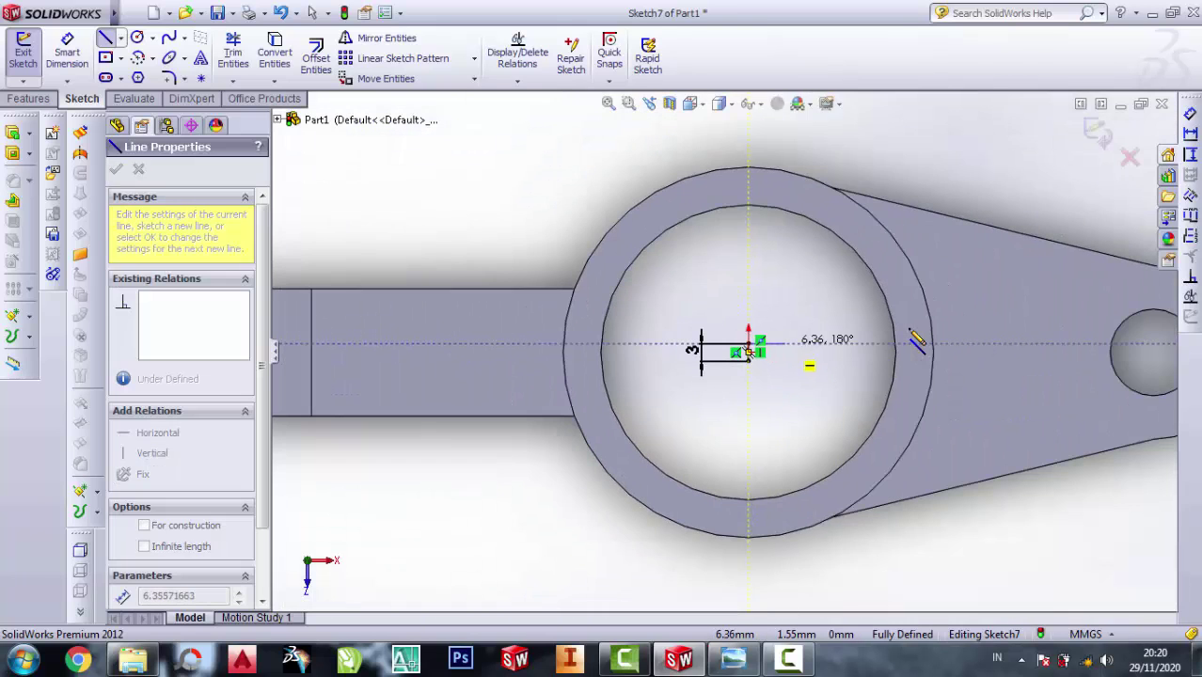
scroll(915, 340, "down", 2)
scroll(902, 337, "up", 3)
scroll(780, 337, "up", 1)
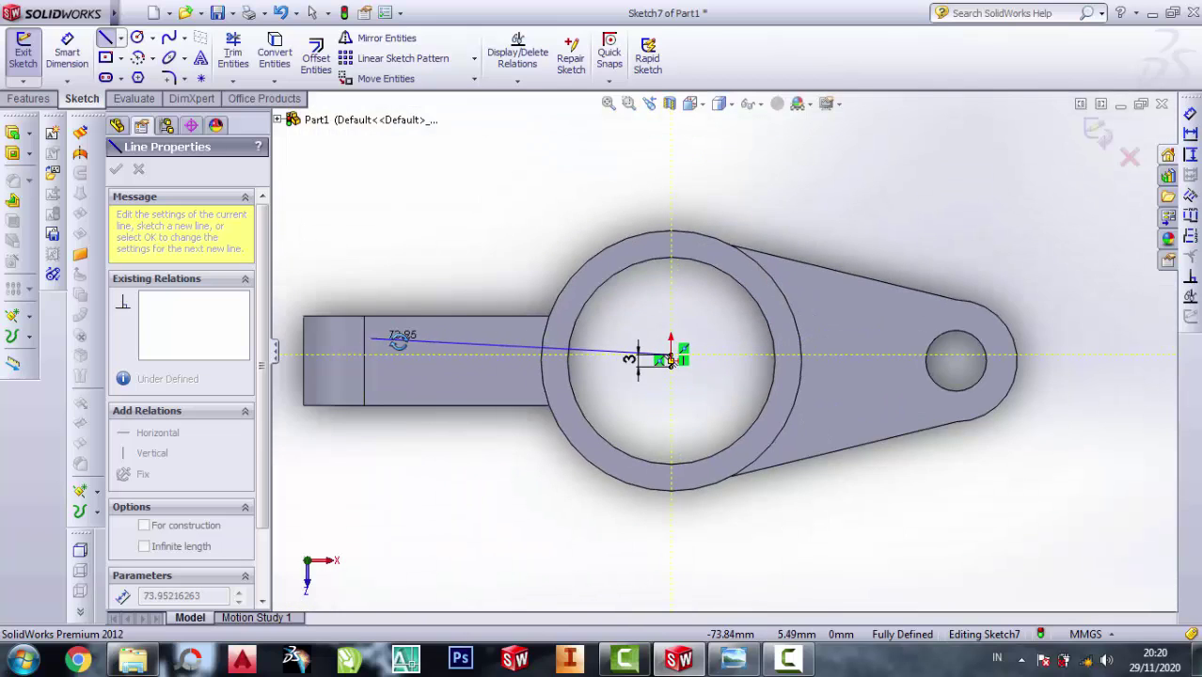
key("Right")
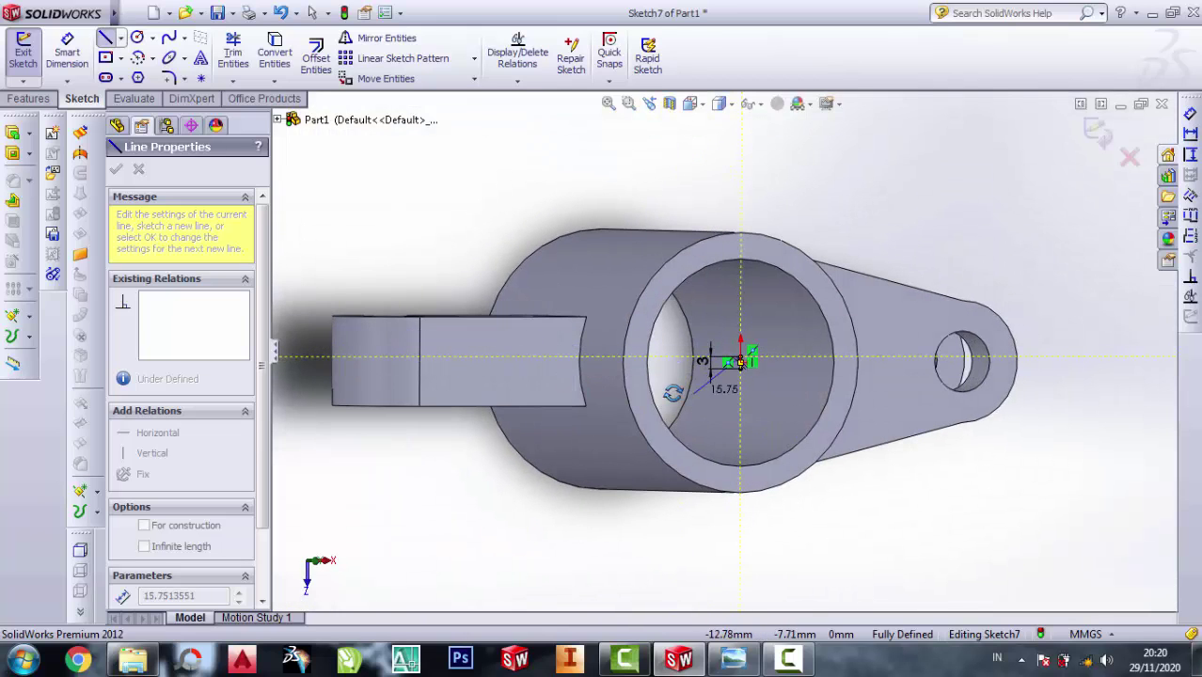
middle_click_drag(673, 393, 643, 376)
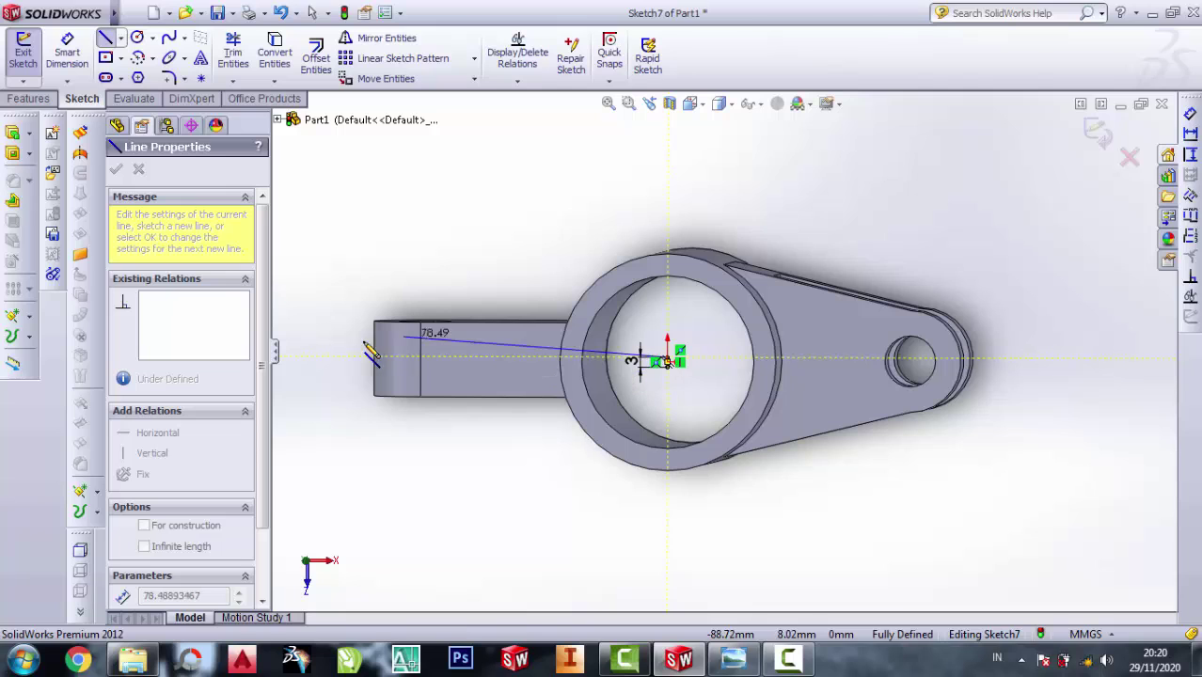
left_click(322, 356)
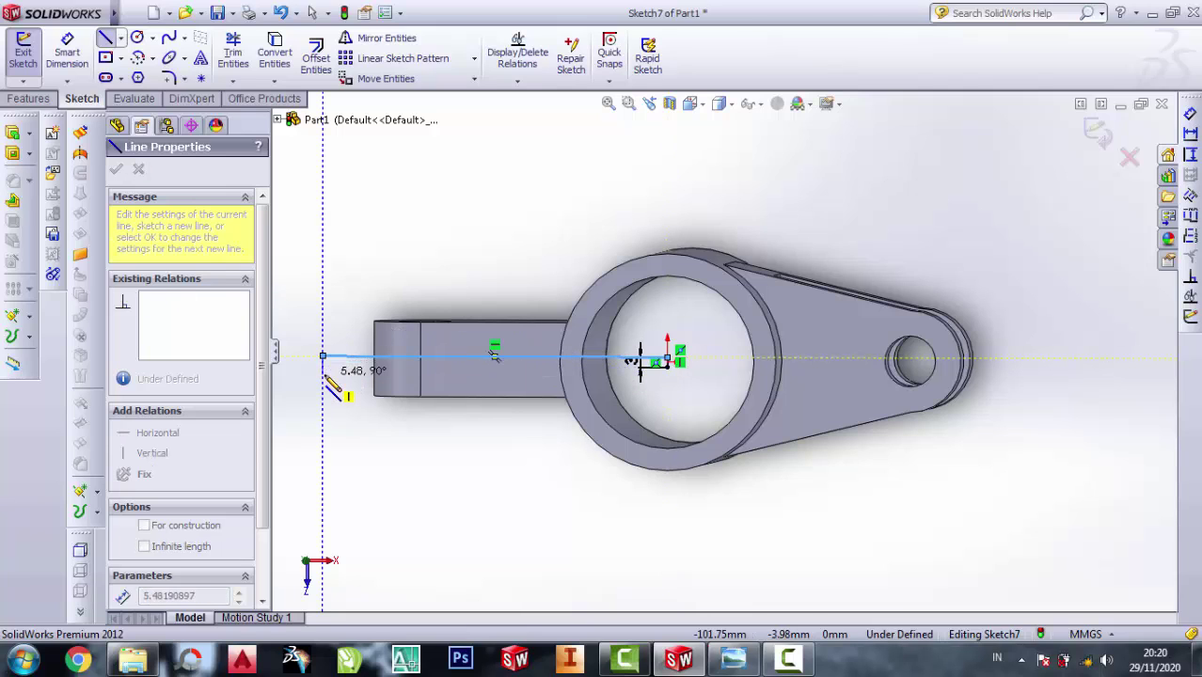
scroll(395, 381, "down", 2)
scroll(507, 385, "down", 1)
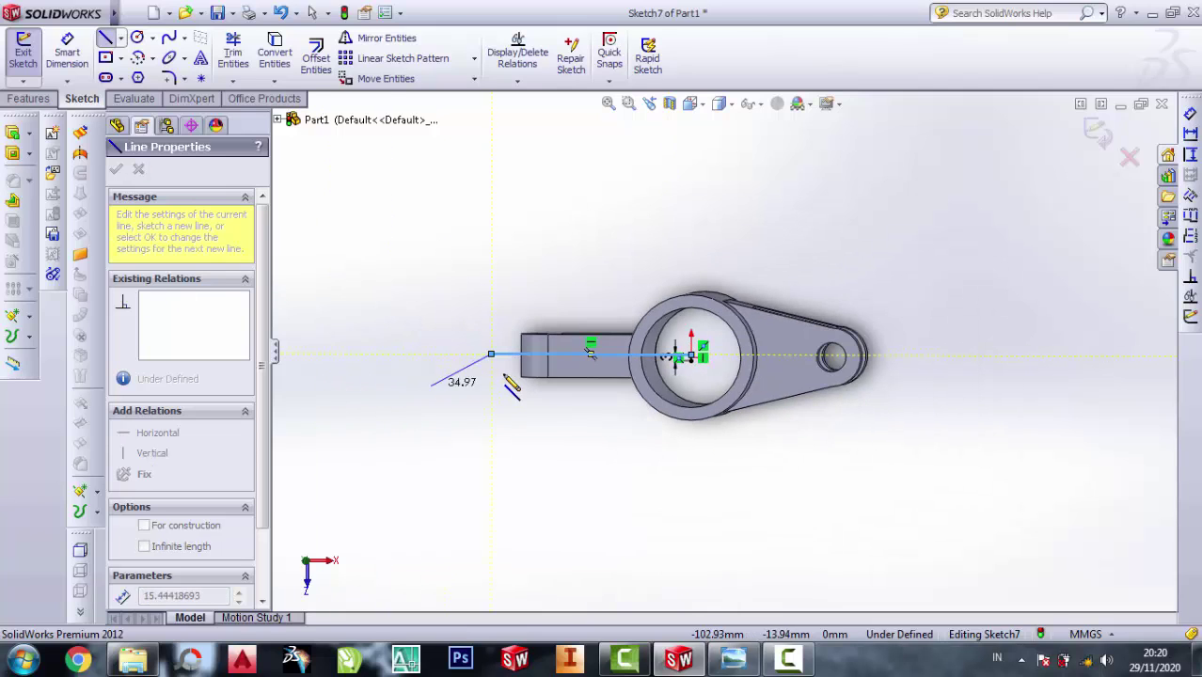
scroll(508, 383, "down", 3)
scroll(540, 381, "up", 2)
scroll(630, 376, "up", 4)
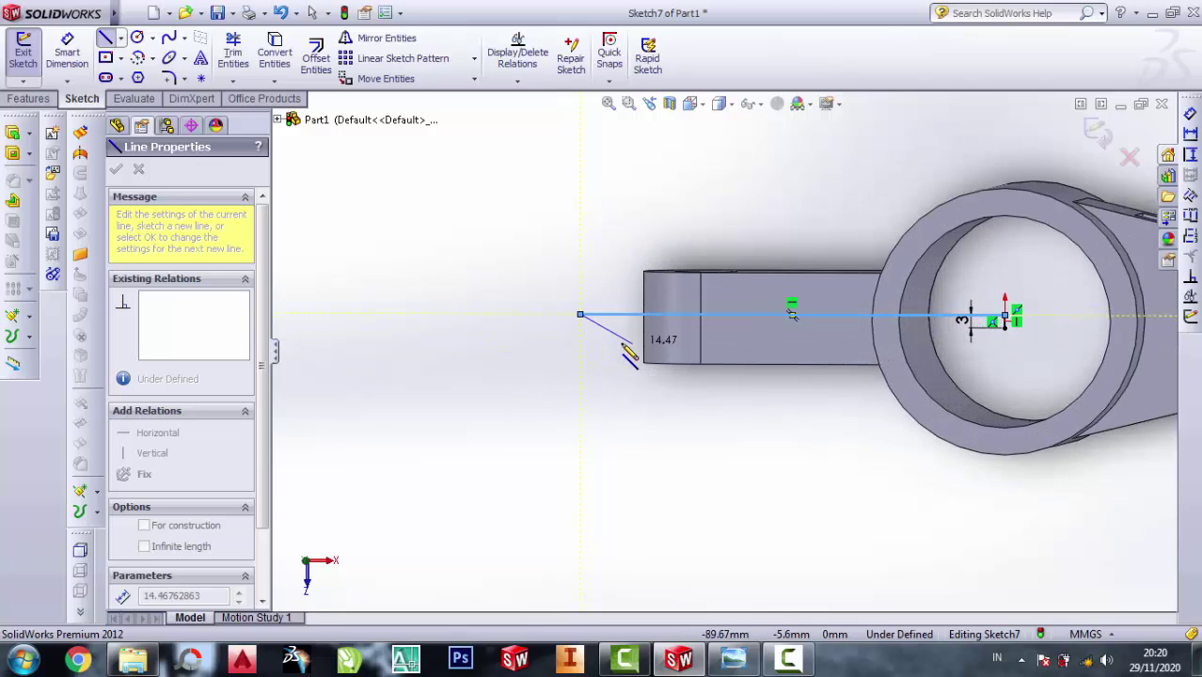
scroll(617, 338, "up", 2)
scroll(602, 320, "up", 1)
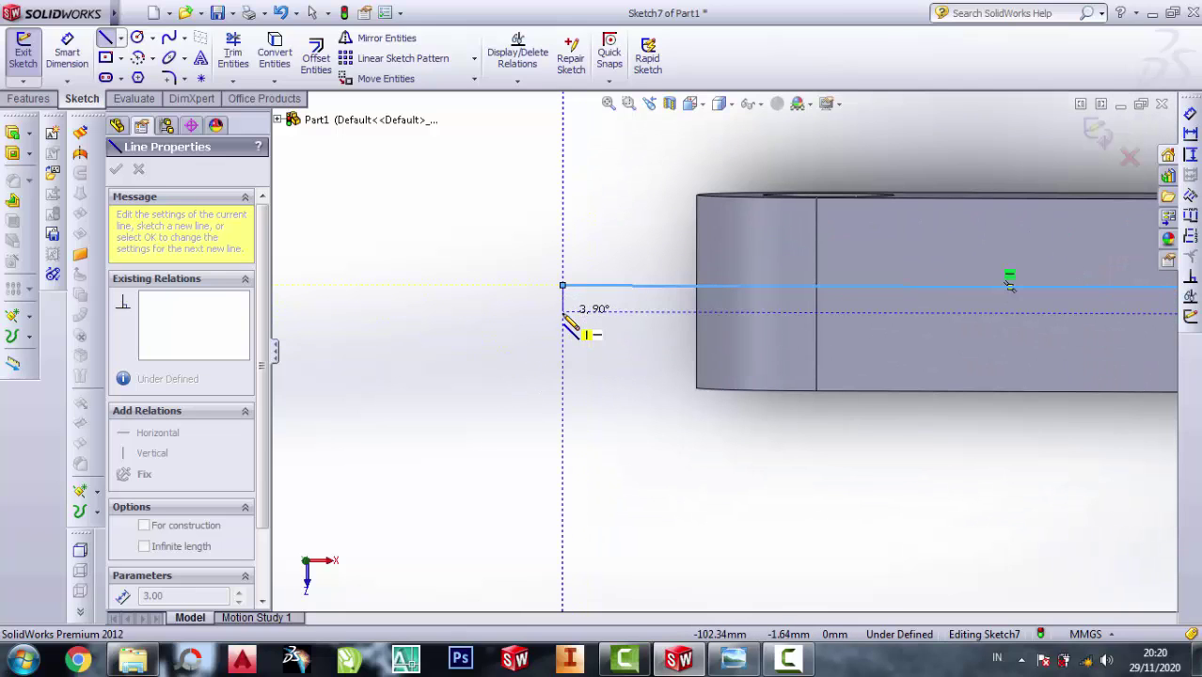
left_click(565, 315)
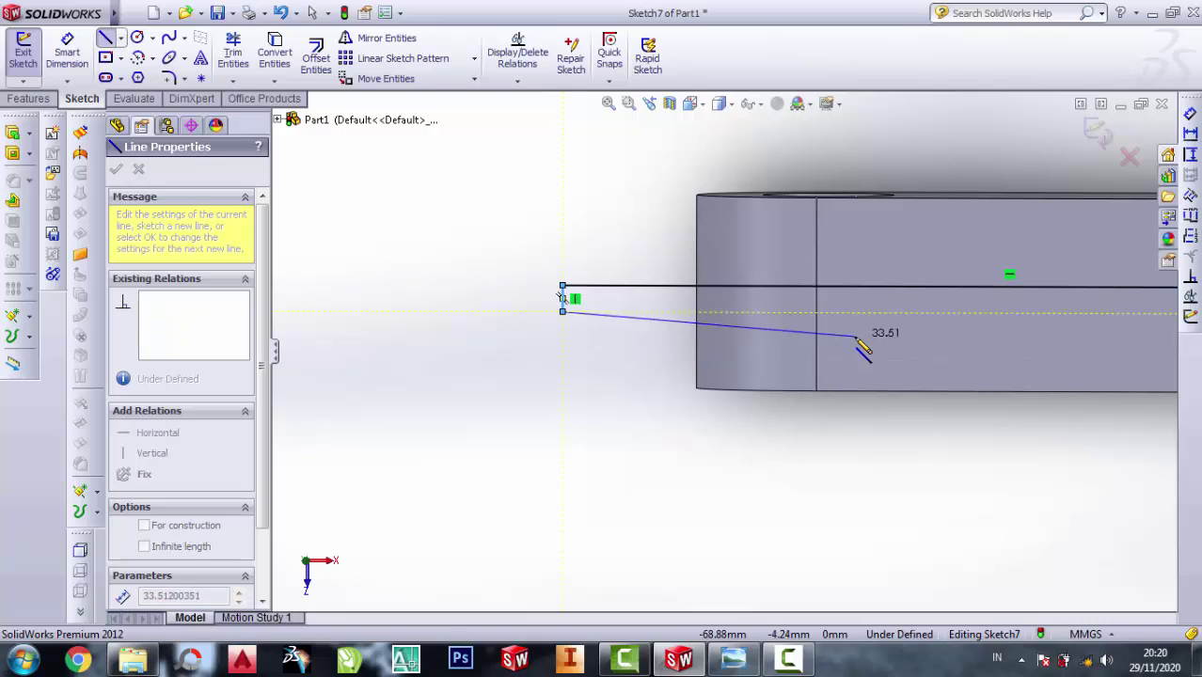
scroll(856, 342, "down", 2)
scroll(940, 348, "down", 2)
scroll(955, 339, "up", 1)
scroll(931, 334, "up", 2)
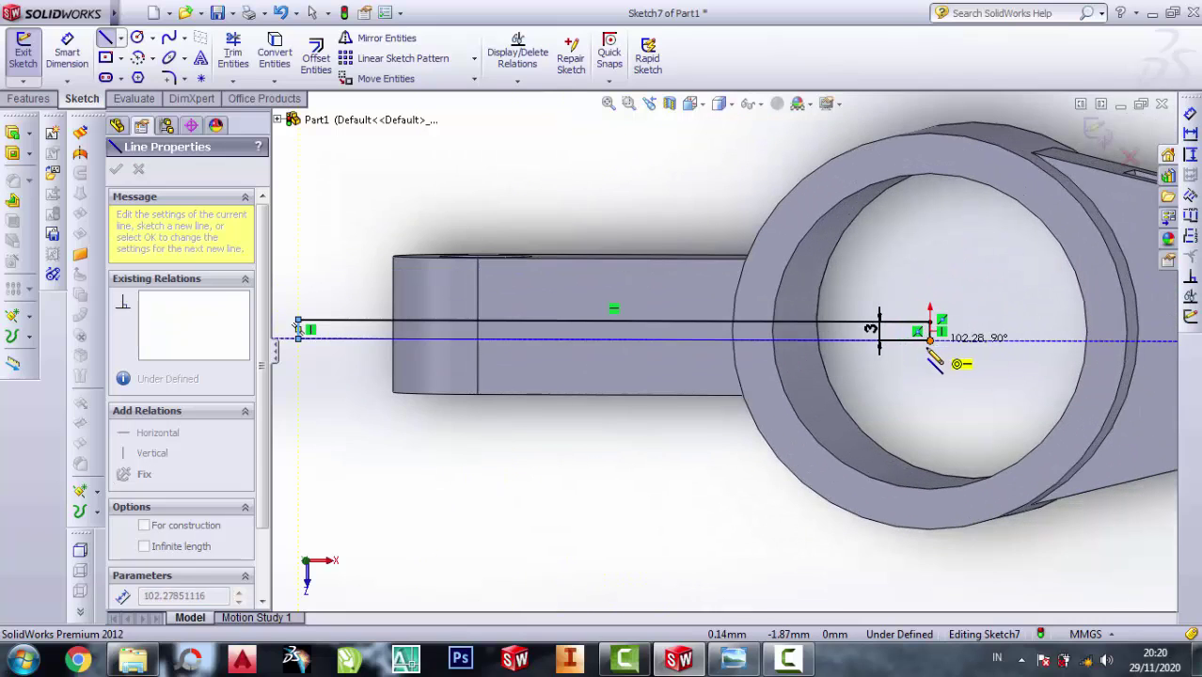
scroll(926, 334, "up", 2)
left_click(919, 339)
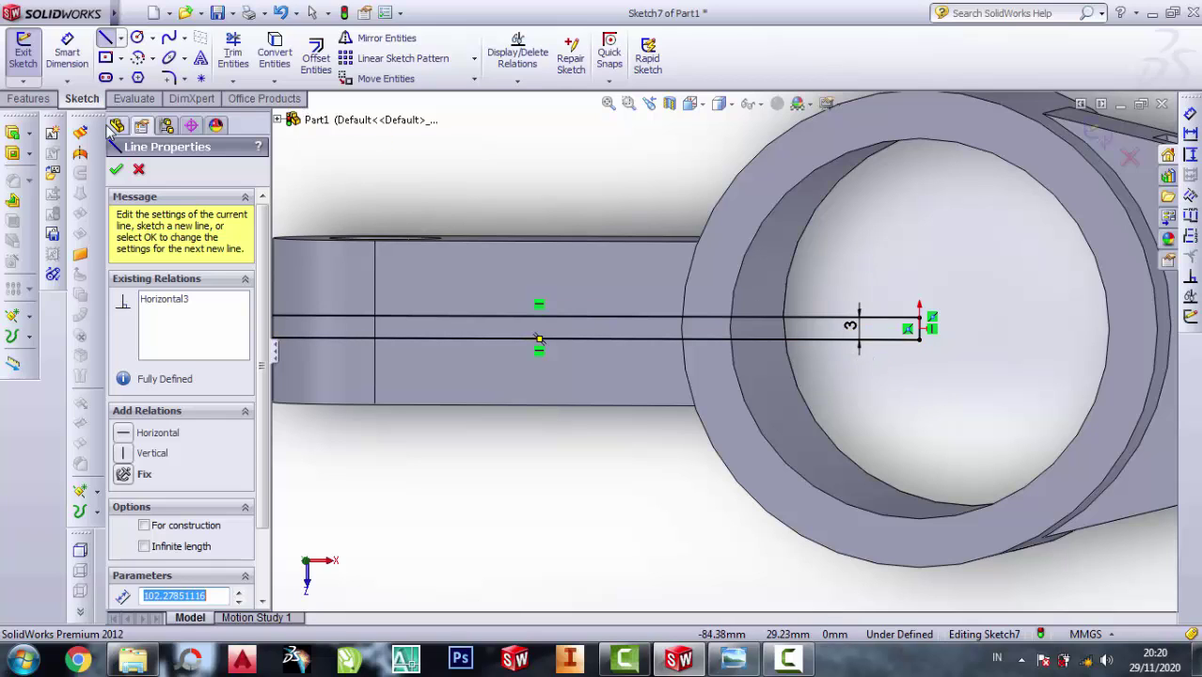
left_click(13, 155)
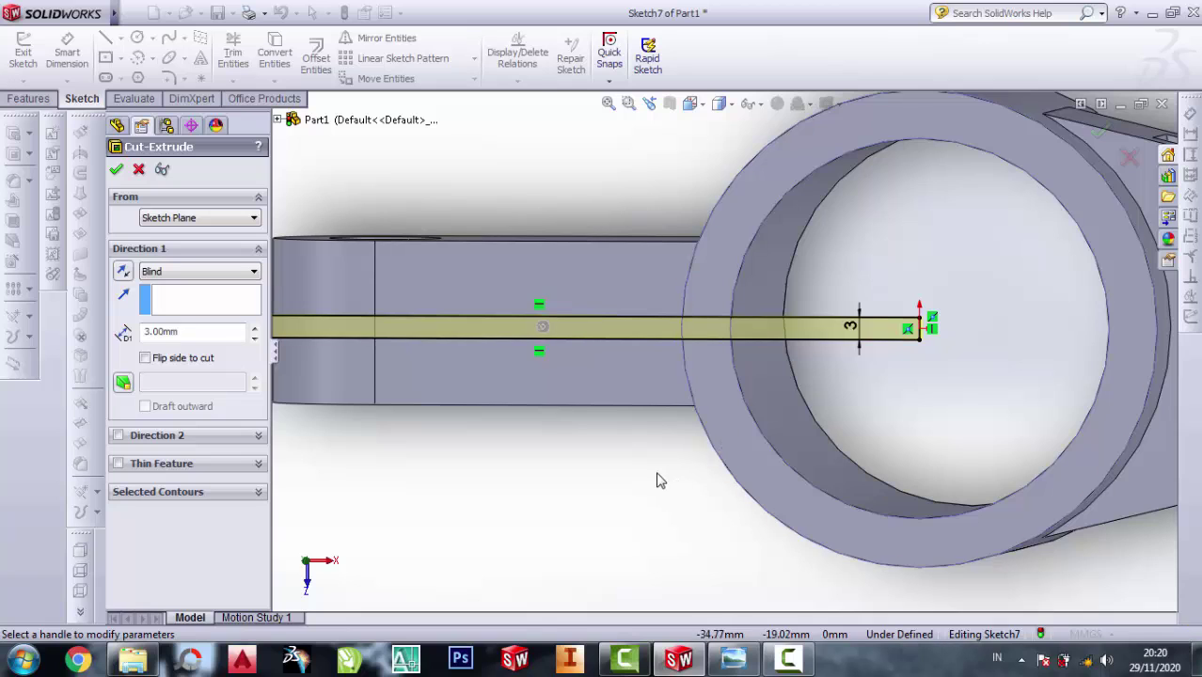
Cut the slot profile Blind 100 mm deep through the arm and cylinder wall
mouse_move(657, 477)
middle_mouse_down()
mouse_move(673, 355)
mouse_move(663, 349)
middle_mouse_up()
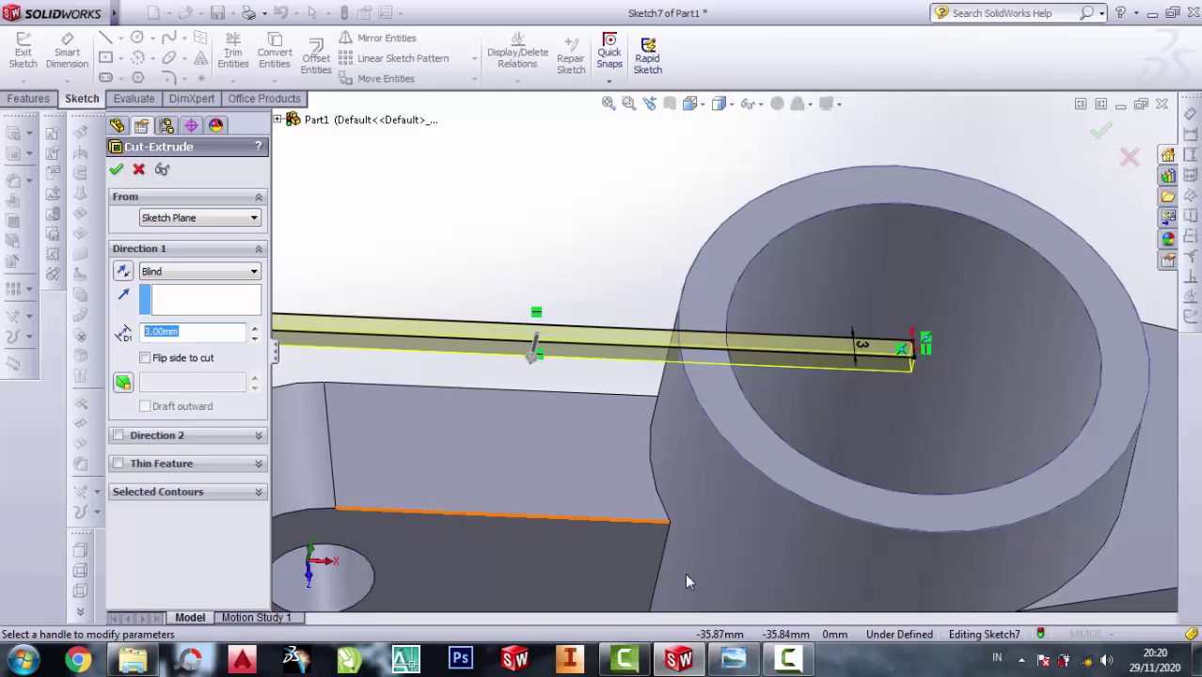
left_click(742, 662)
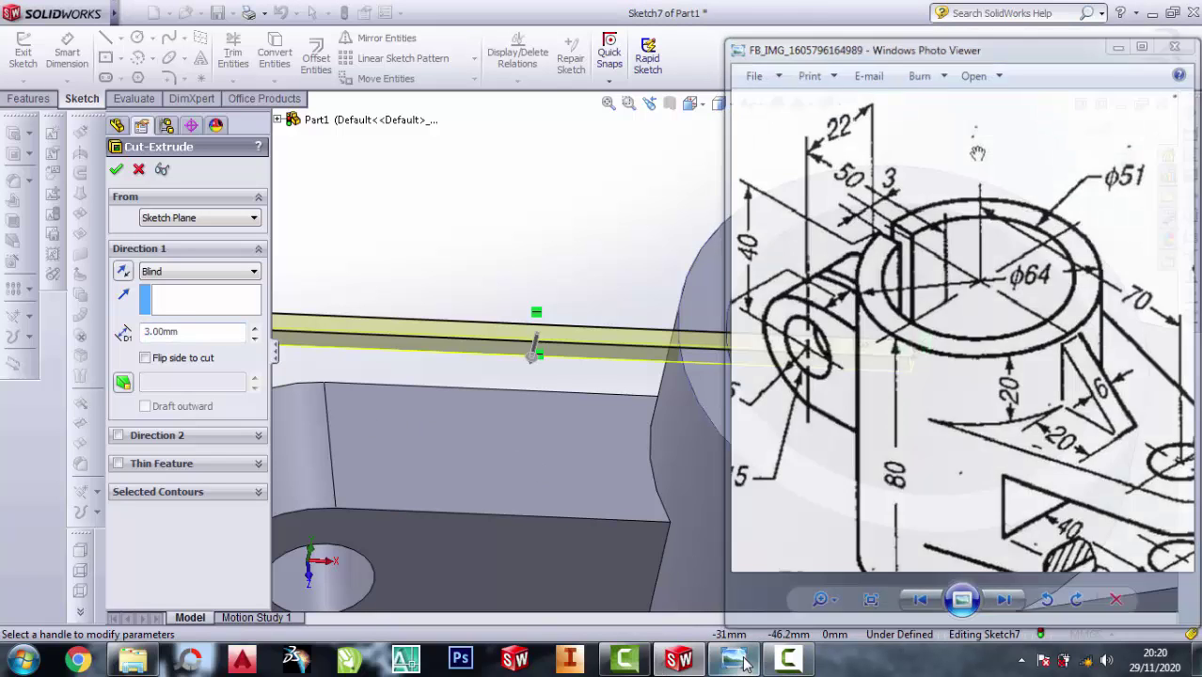
left_click(735, 662)
type("1")
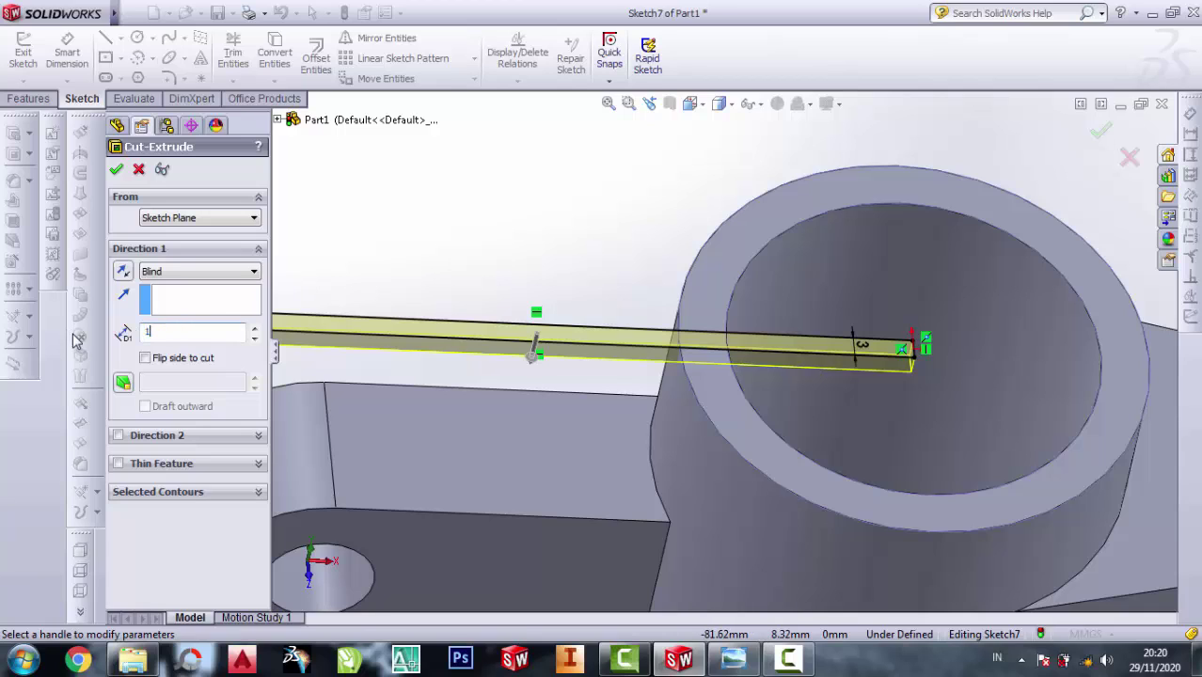
type("000")
left_click(115, 170)
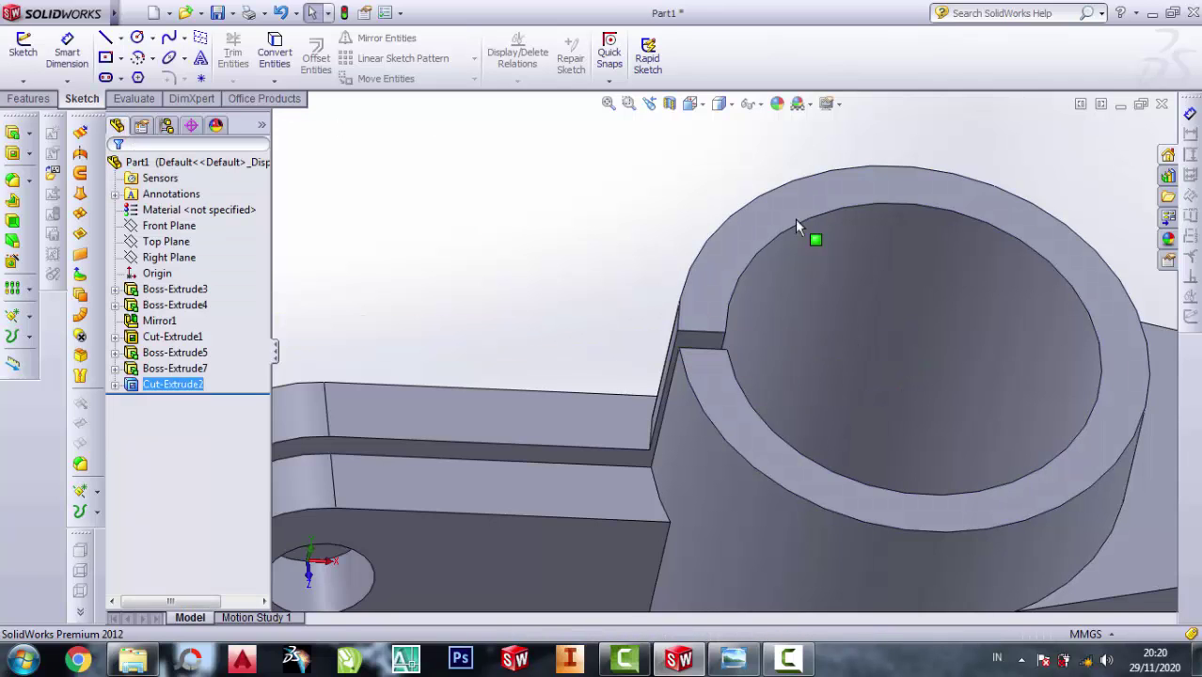
Switch the slotted split-clamp part to the standard Isometric view
scroll(795, 218, "up", 5)
mouse_move(611, 380)
middle_mouse_down()
mouse_move(675, 456)
mouse_move(665, 472)
mouse_move(622, 472)
mouse_move(595, 499)
mouse_move(615, 509)
mouse_move(602, 319)
middle_mouse_up()
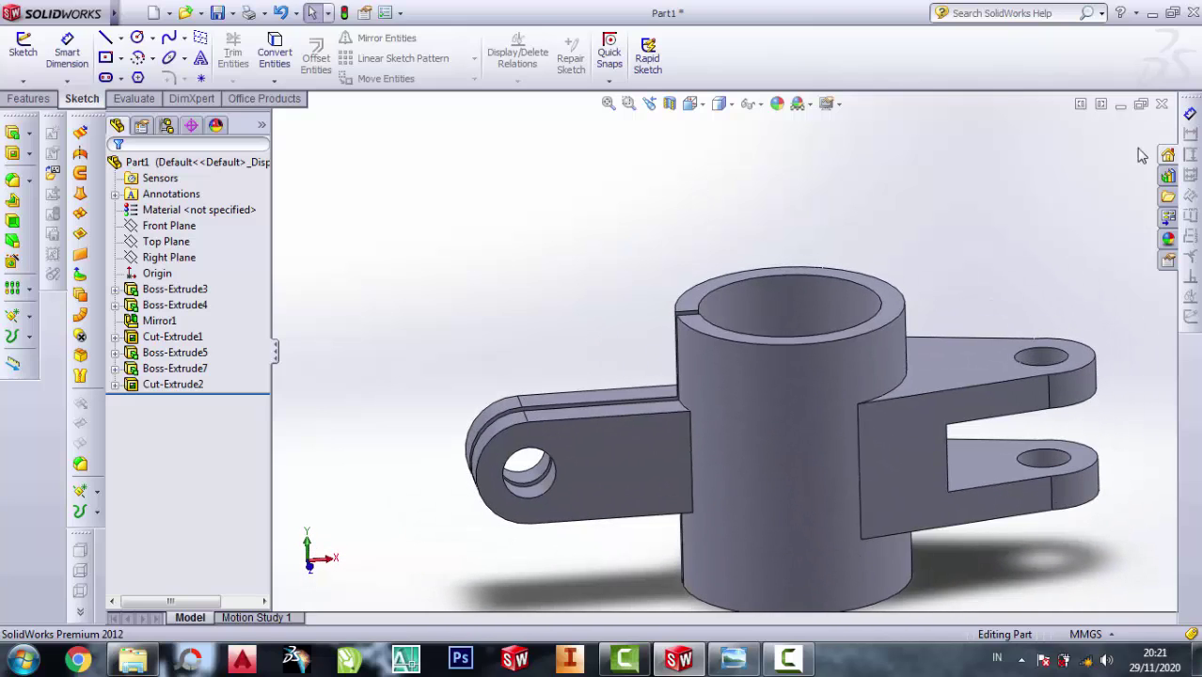
left_click(692, 104)
left_click(745, 139)
scroll(844, 324, "down", 2)
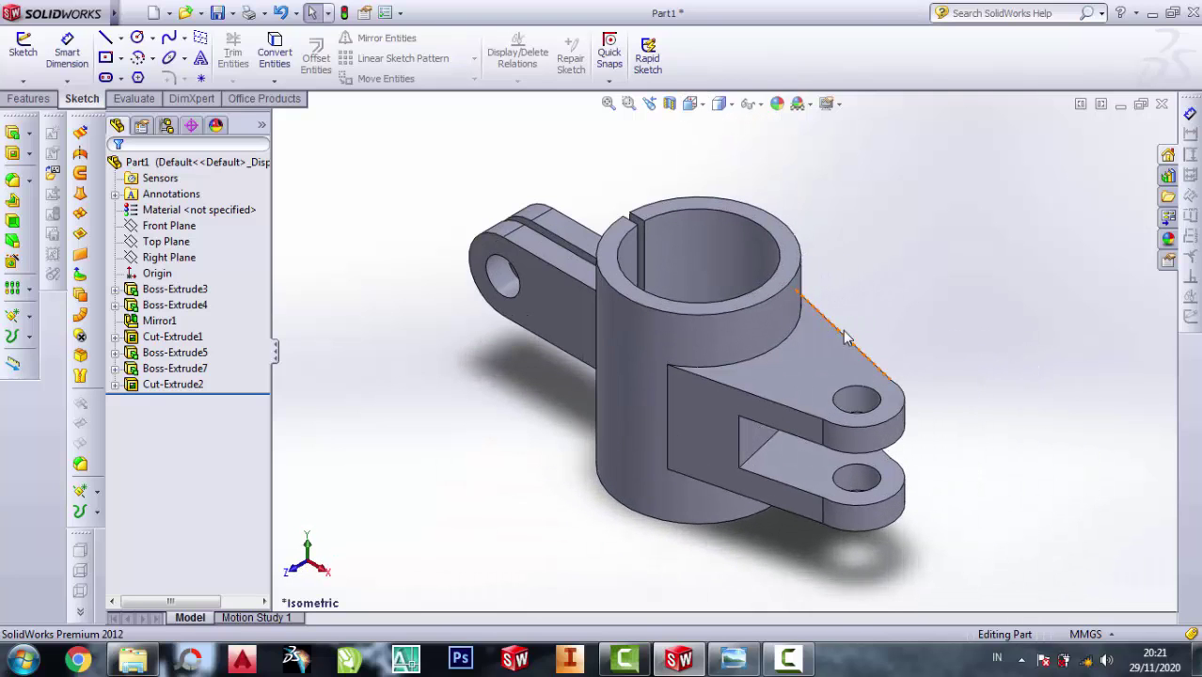
Zoom into the reference drawing to read the rib's 20 and 6 mm dimensions, then minimize it
left_click(731, 663)
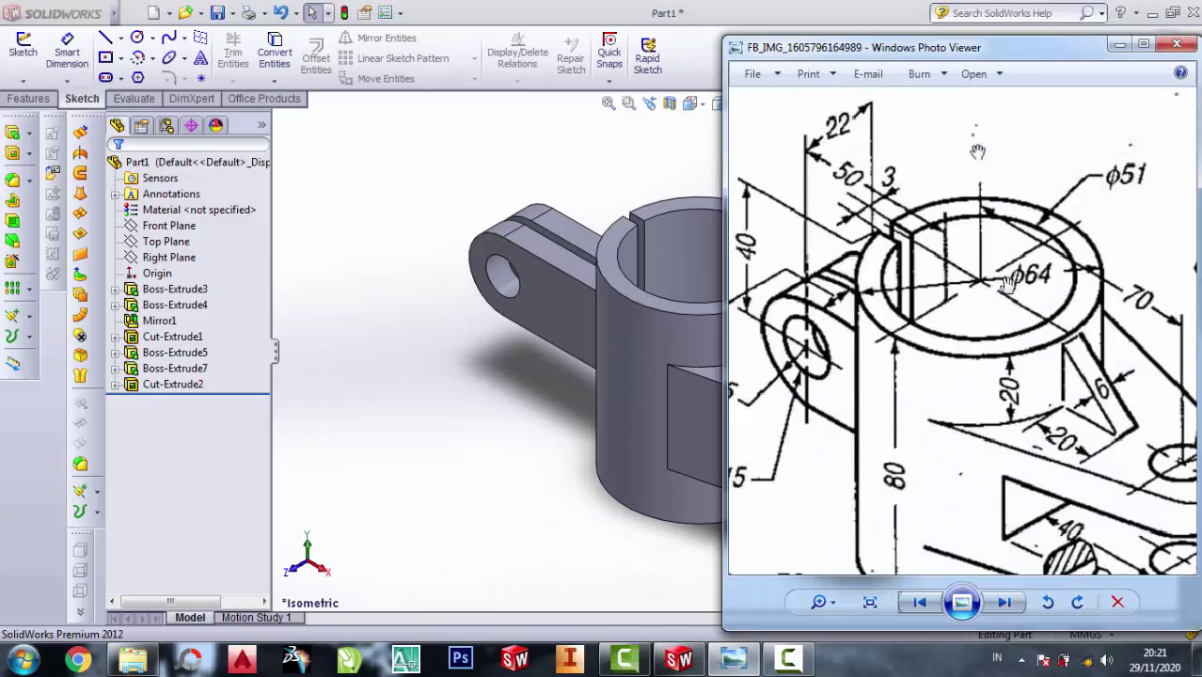
scroll(1131, 402, "up", 1)
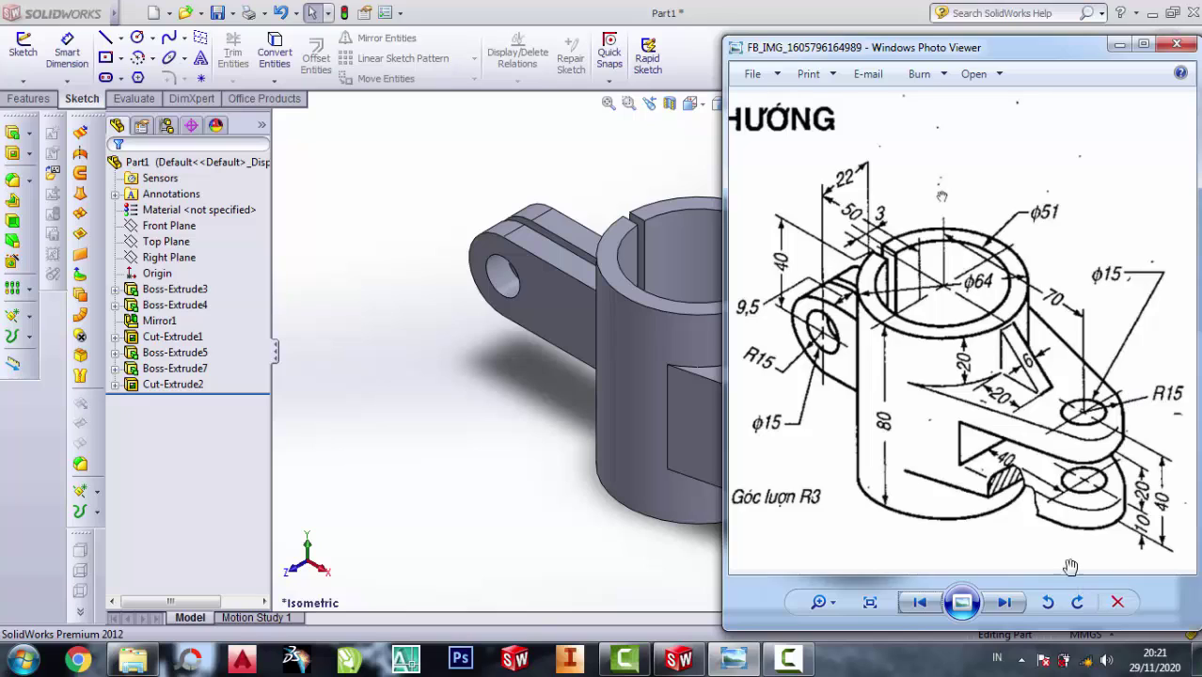
scroll(1070, 567, "up", 4)
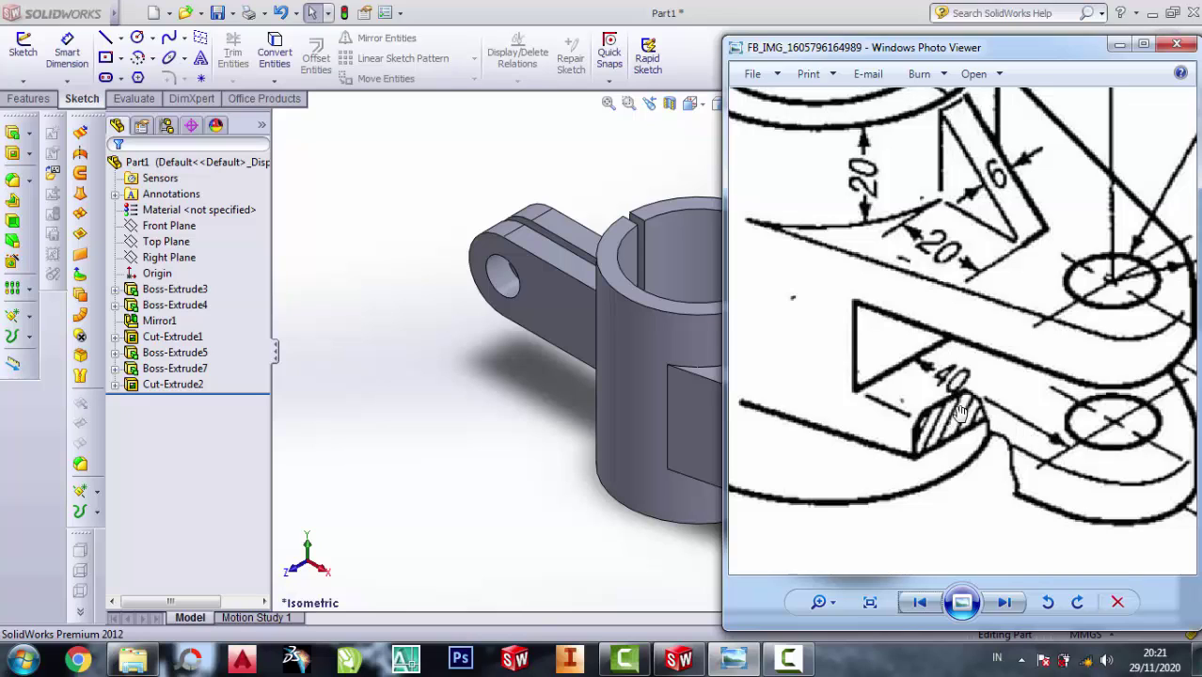
scroll(1025, 411, "down", 1)
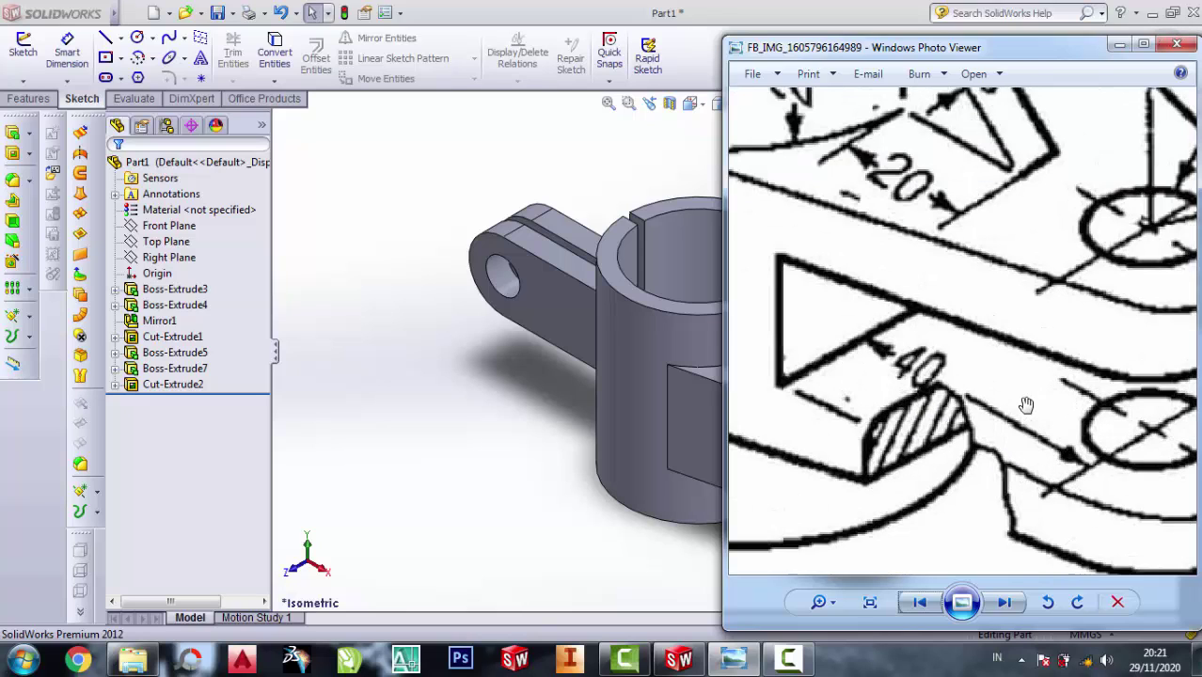
scroll(1026, 314, "down", 1)
scroll(1023, 320, "down", 1)
scroll(1034, 376, "down", 1)
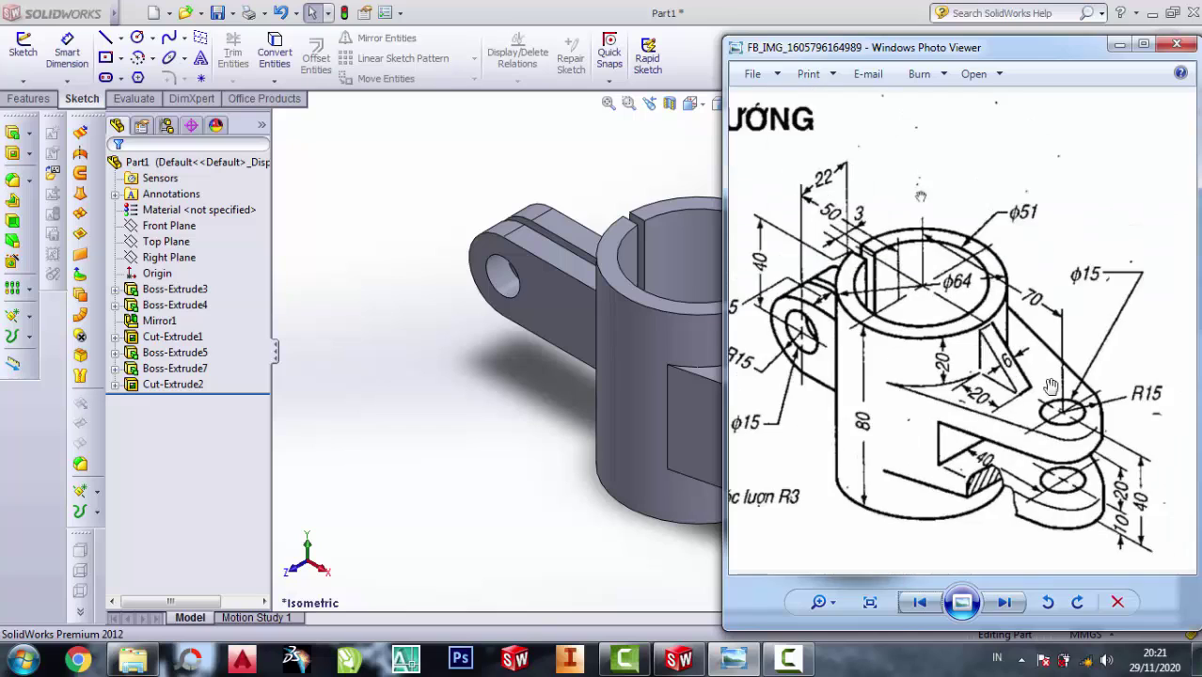
scroll(1044, 386, "down", 1)
scroll(1063, 395, "up", 3)
scroll(1085, 414, "up", 2)
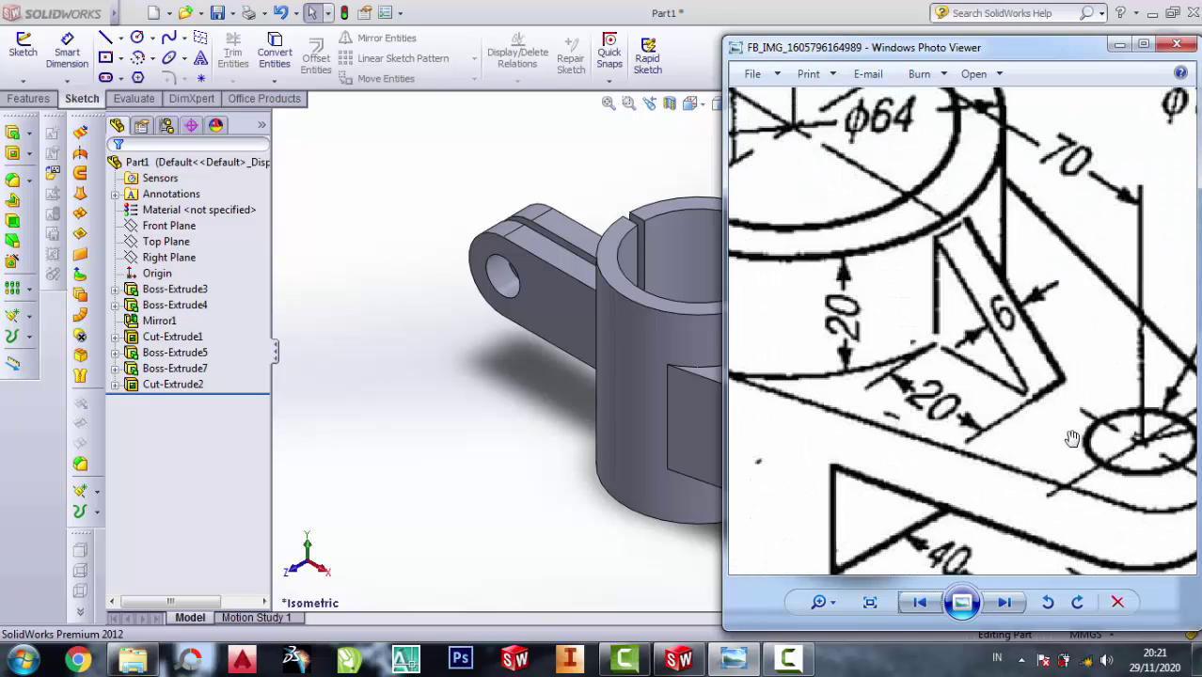
left_click(1122, 47)
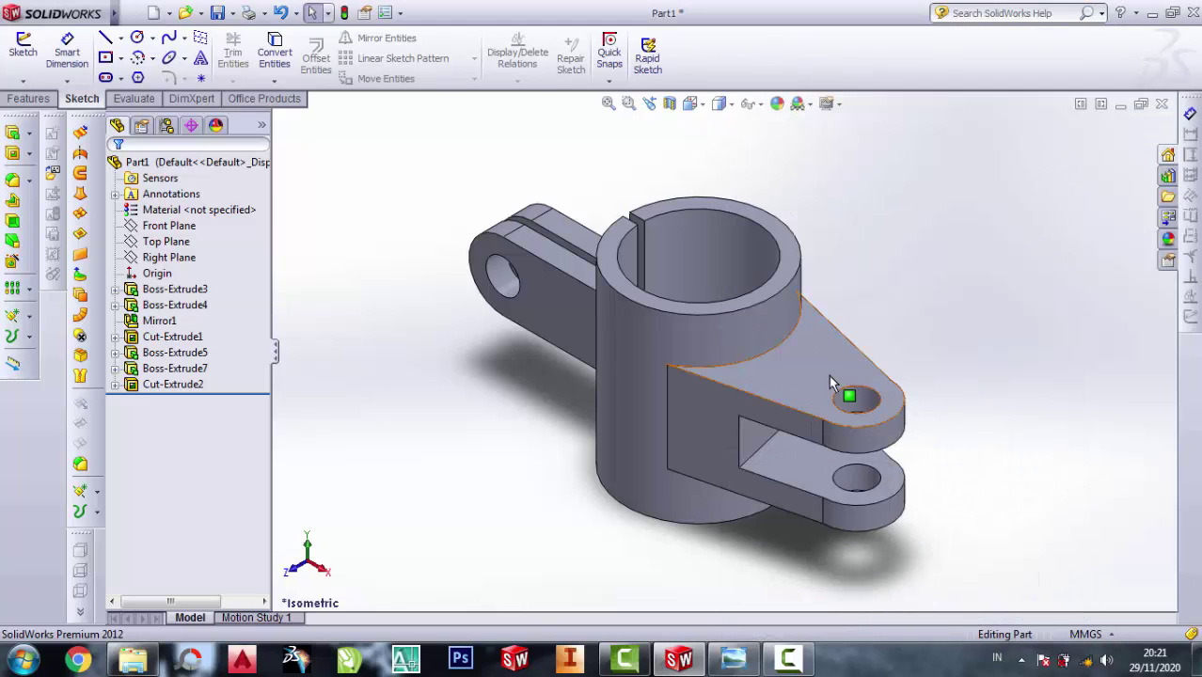
Sketch a horizontal line on the lug arm's top face starting at the cylinder's outer edge
left_click(811, 357)
left_click(939, 301)
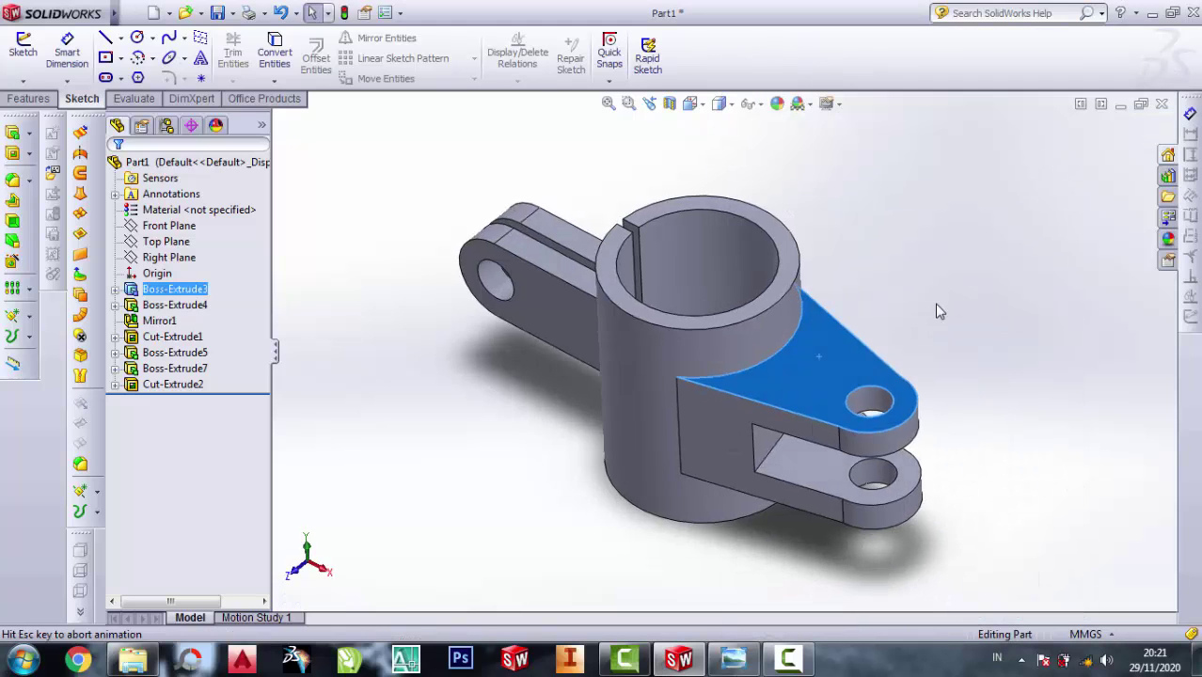
scroll(906, 362, "down", 2)
scroll(905, 363, "down", 3)
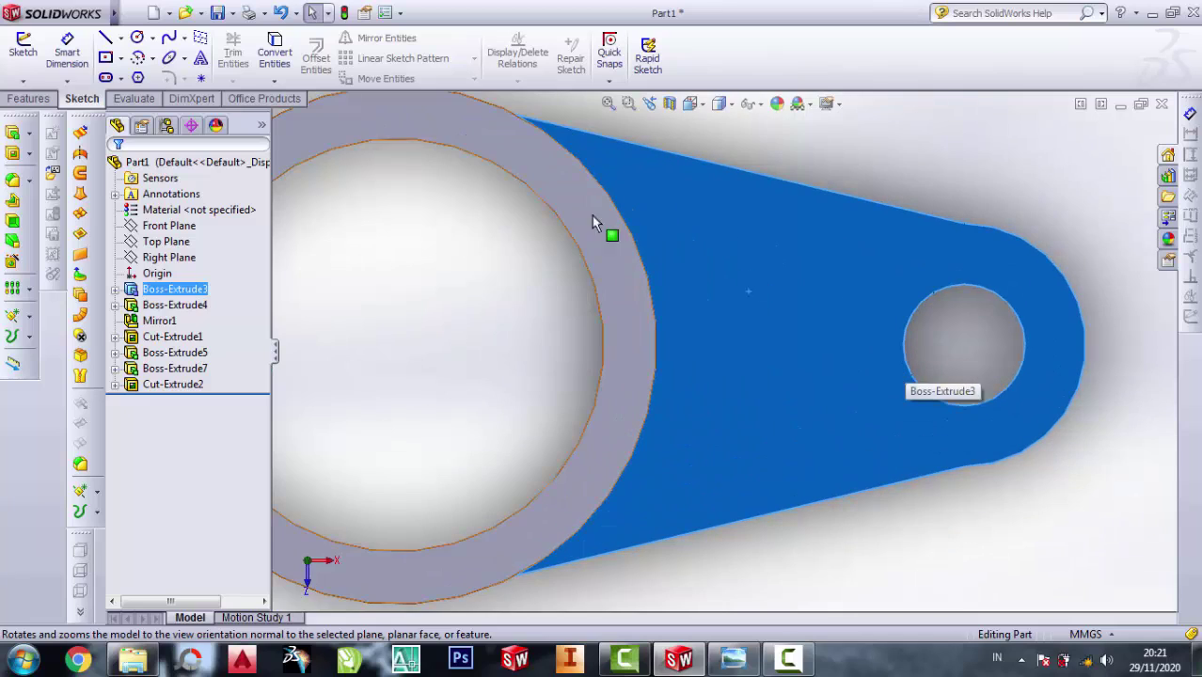
left_click(658, 344)
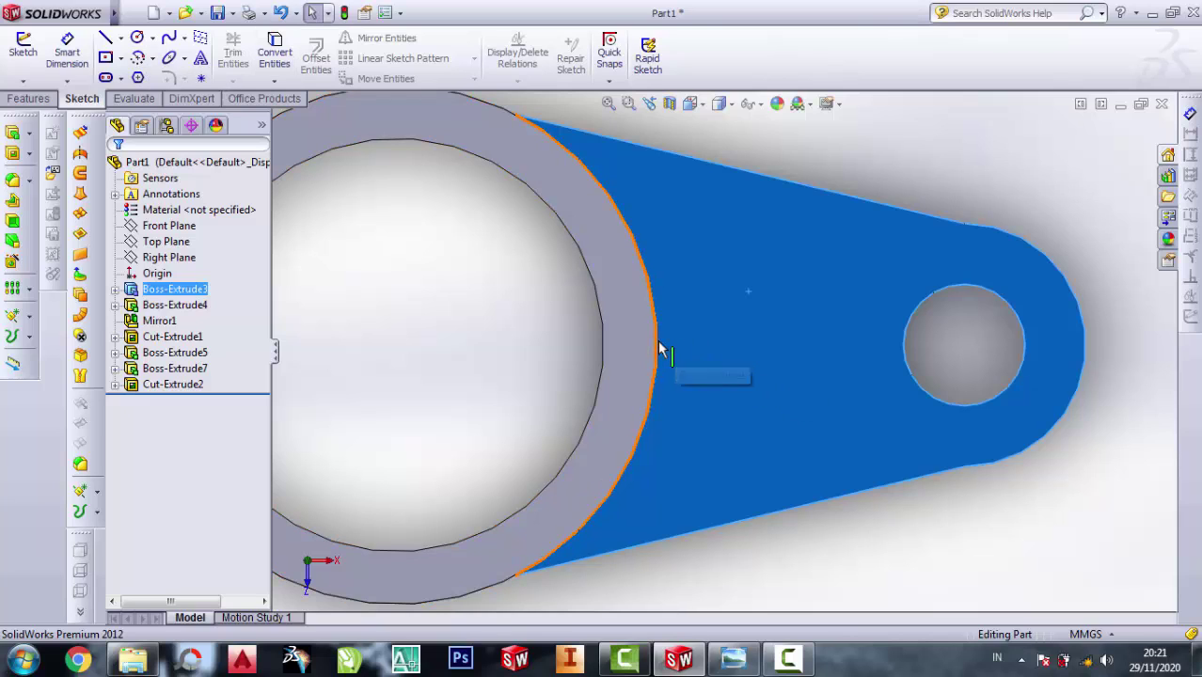
left_click(106, 45)
left_click(724, 349)
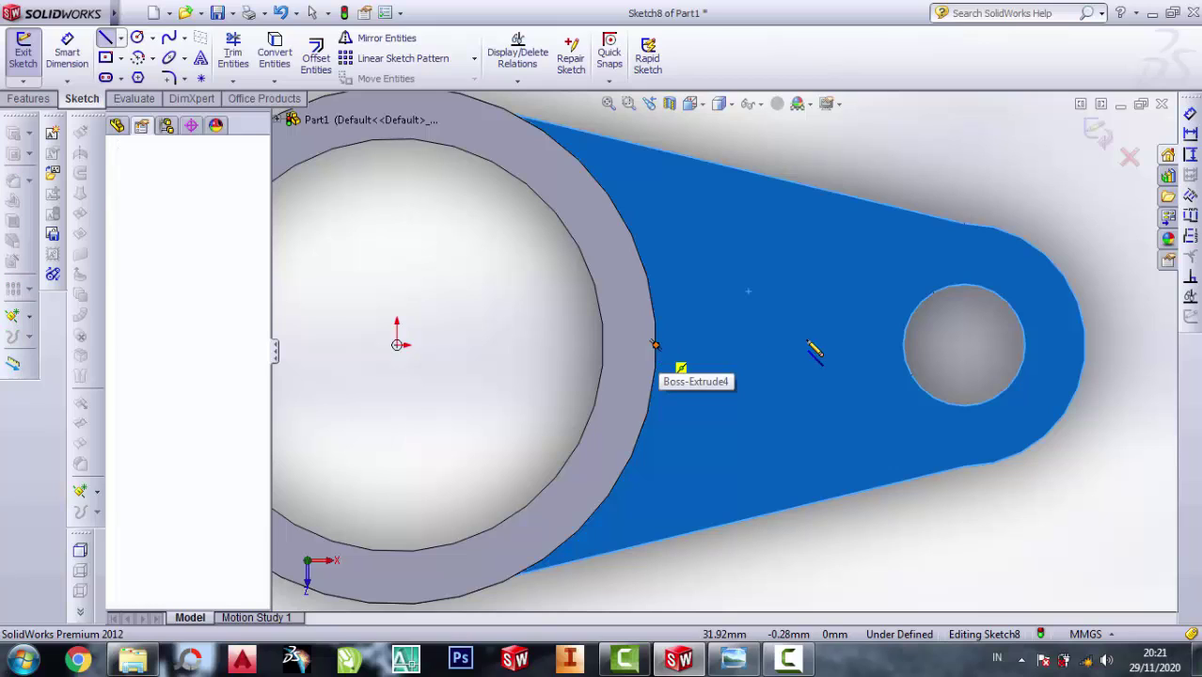
left_click(788, 345)
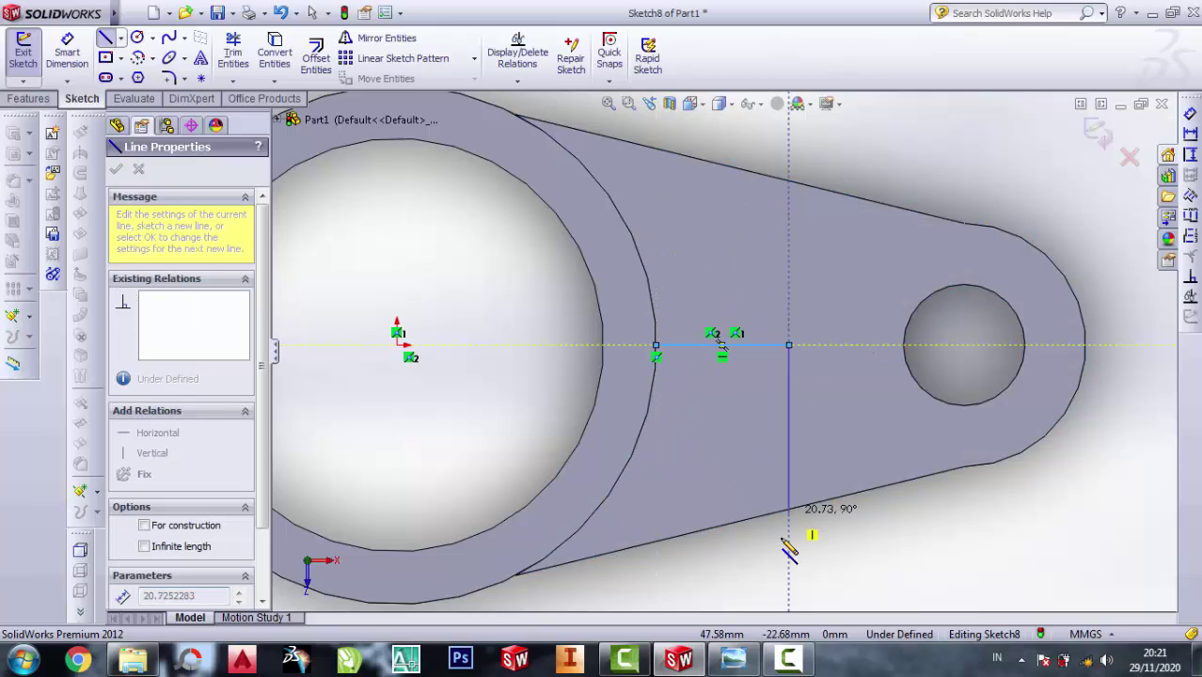
key("Escape")
key("Escape")
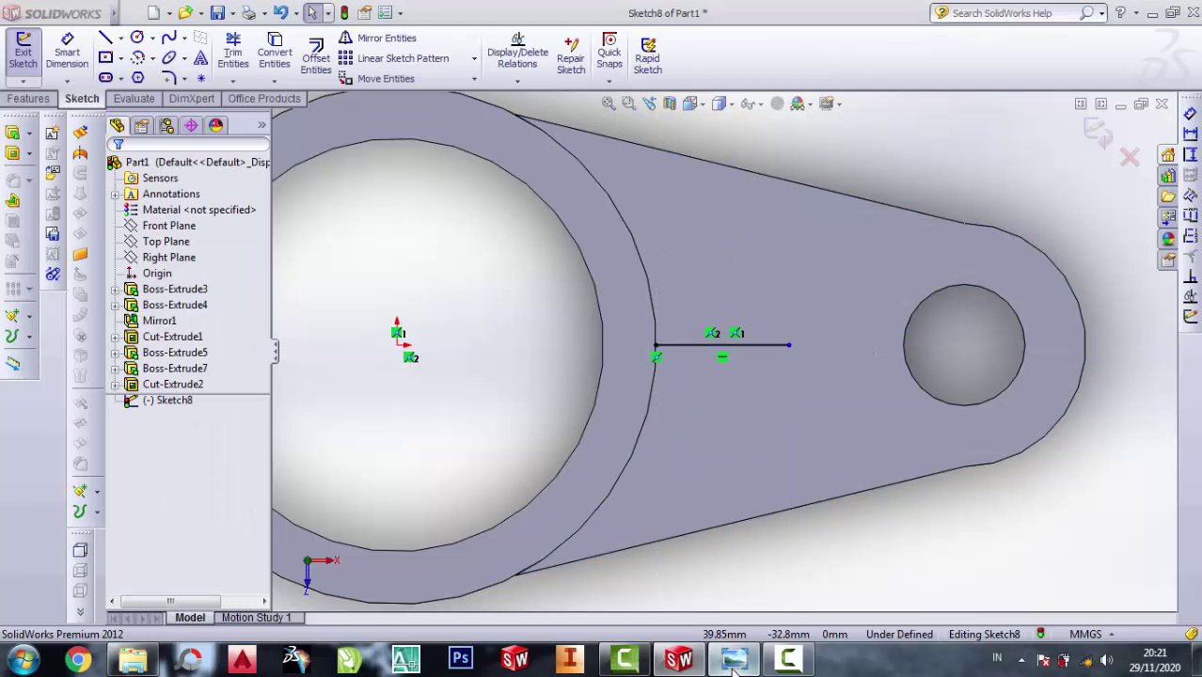
Dimension the horizontal line to 20 mm
left_click(734, 659)
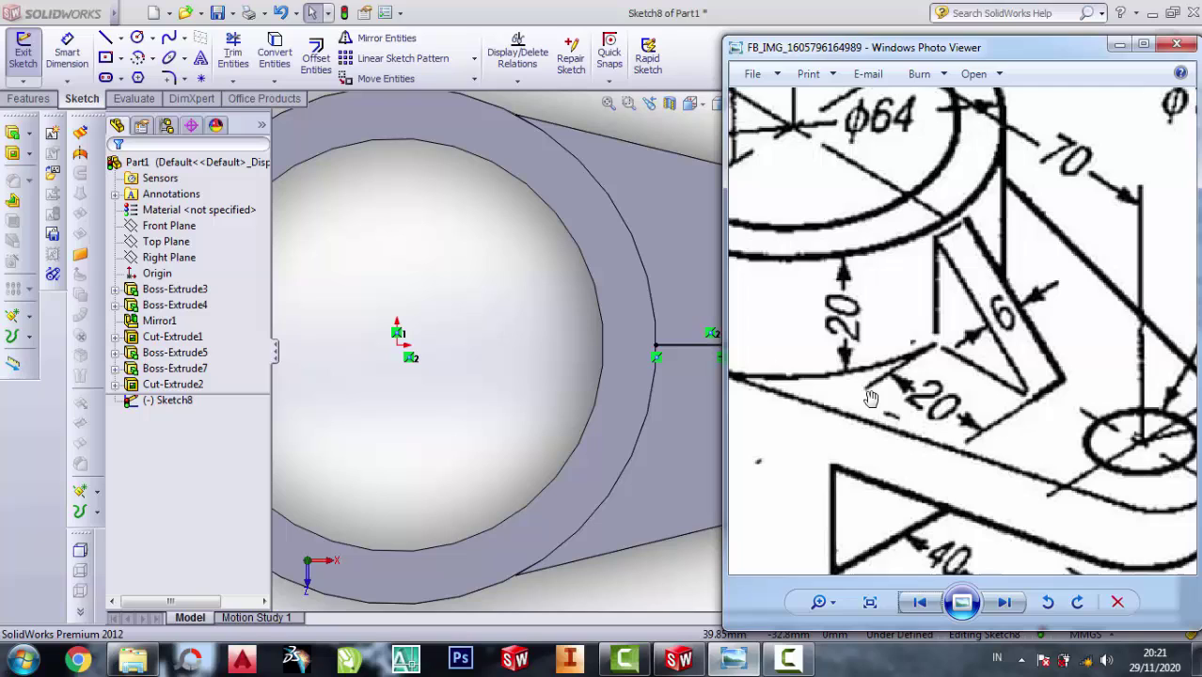
left_click(1116, 47)
left_click(67, 59)
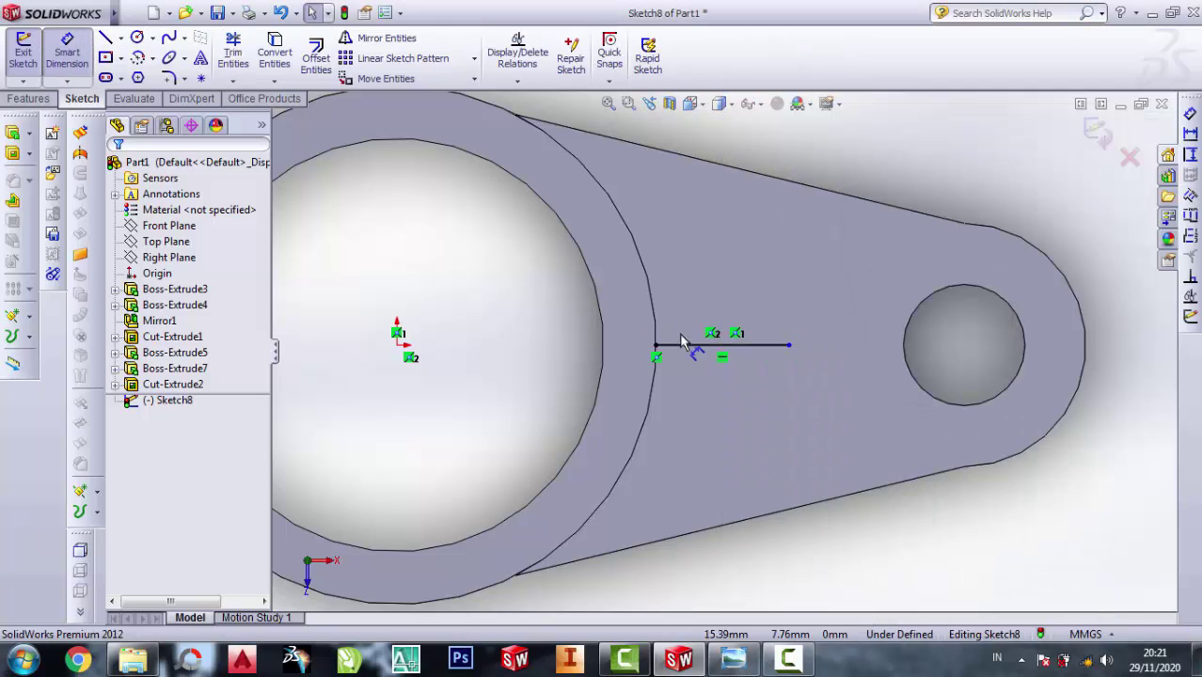
left_click(703, 345)
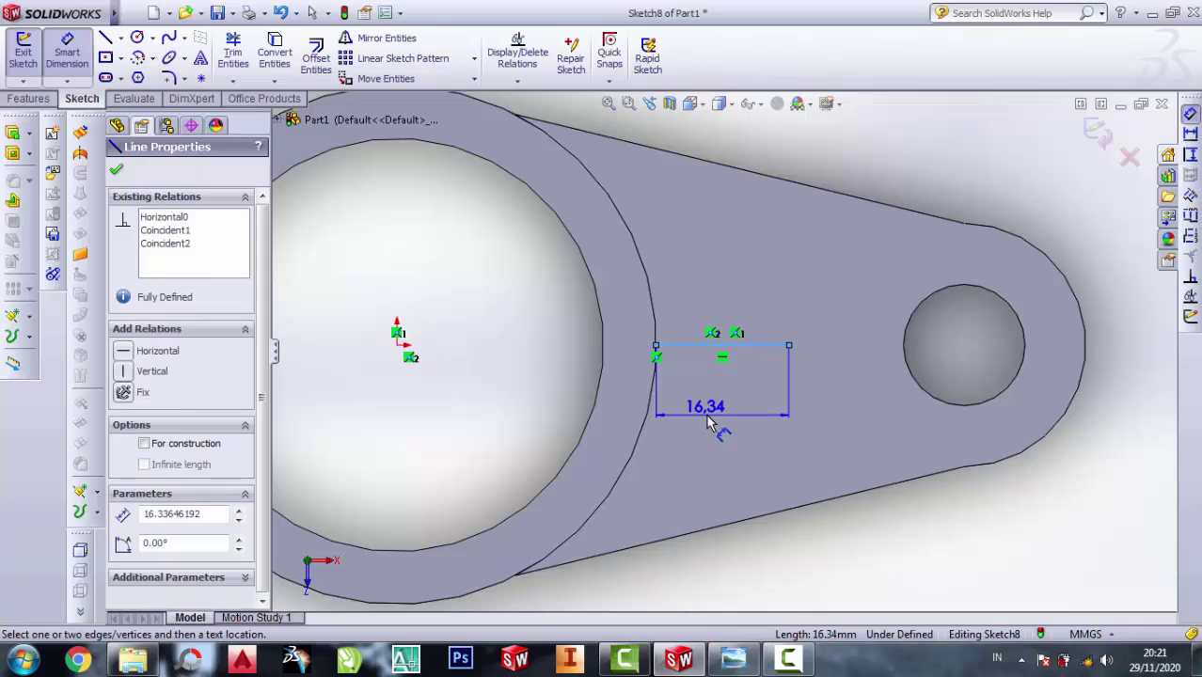
left_click(711, 421)
type("20")
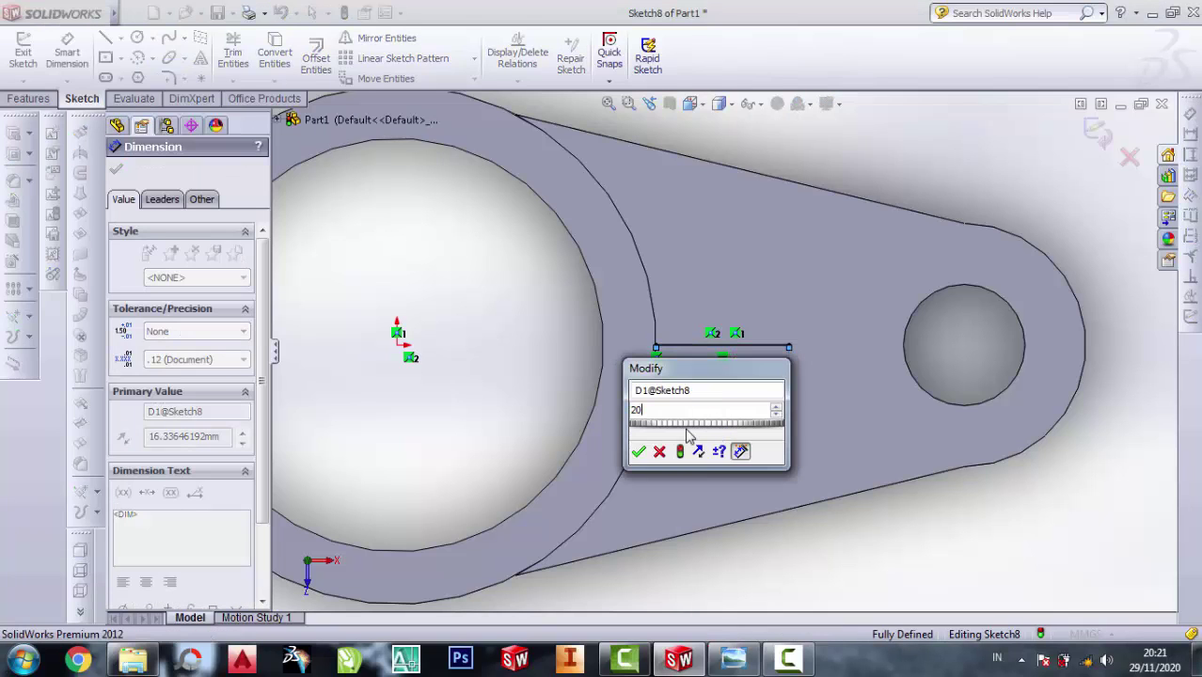
left_click(638, 452)
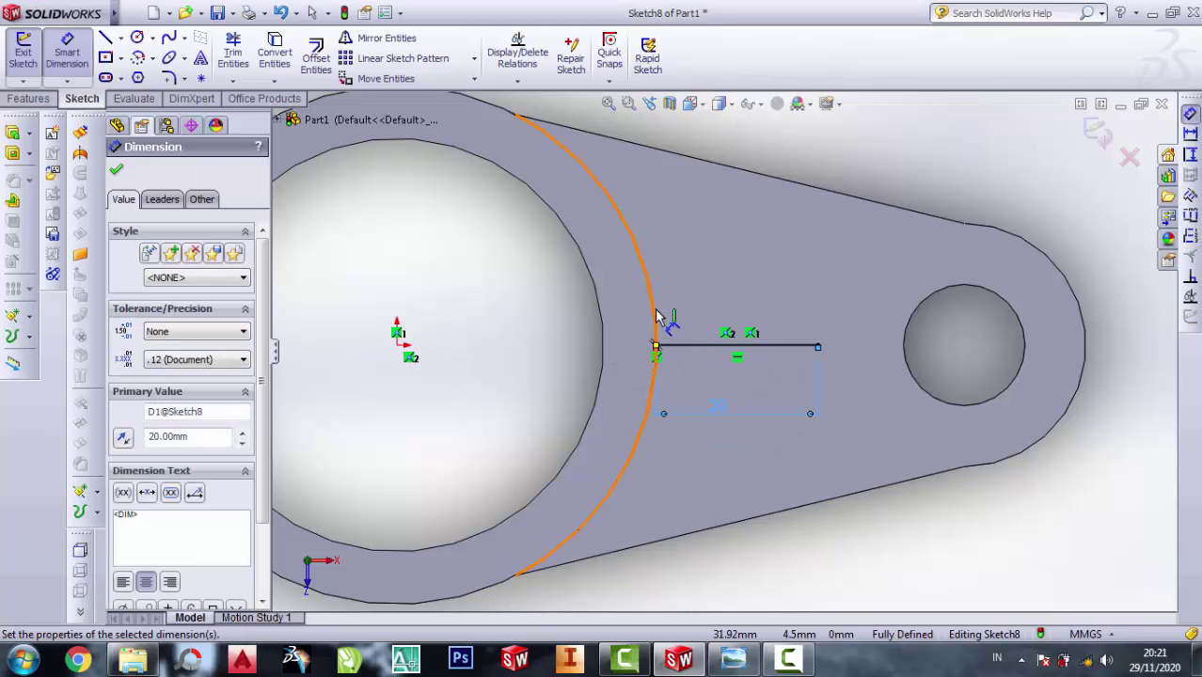
Convert the cylinder's outer edge arc into the sketch
left_click(655, 318)
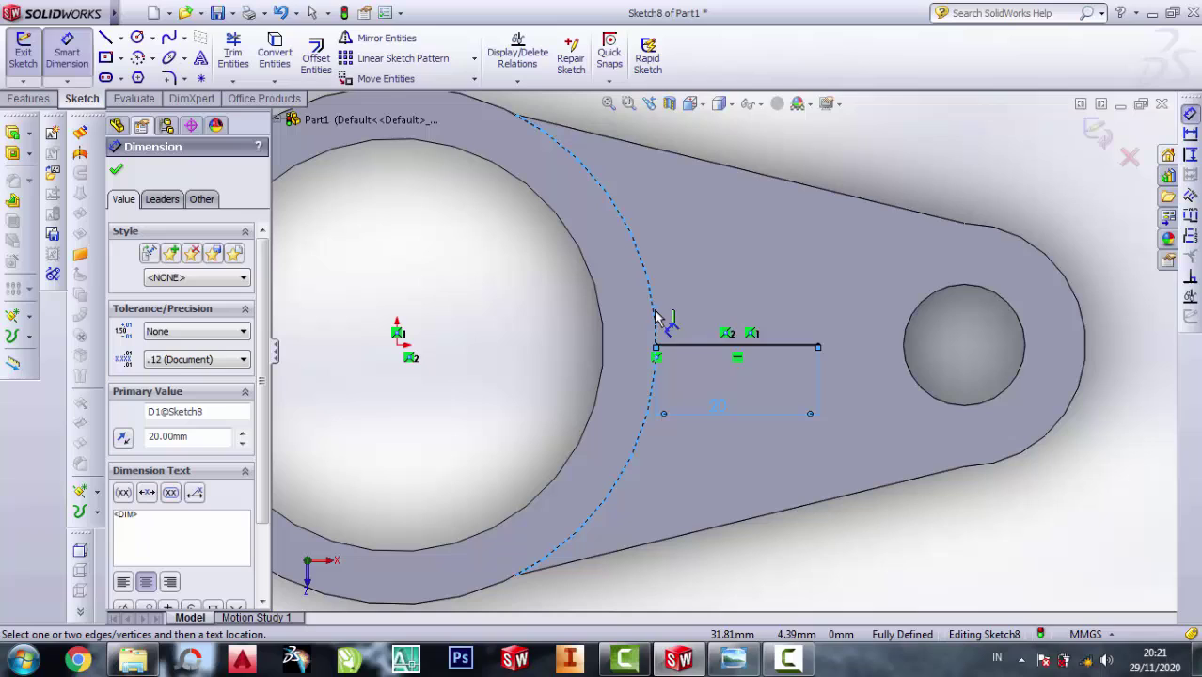
left_click(275, 52)
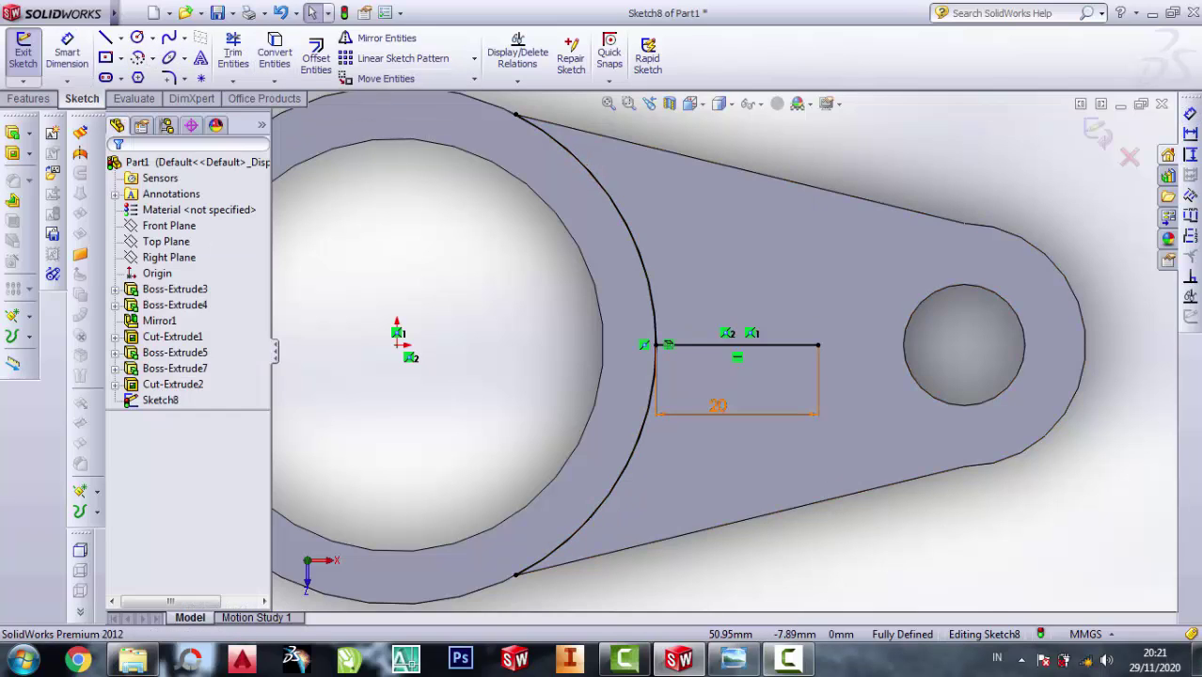
left_click(733, 658)
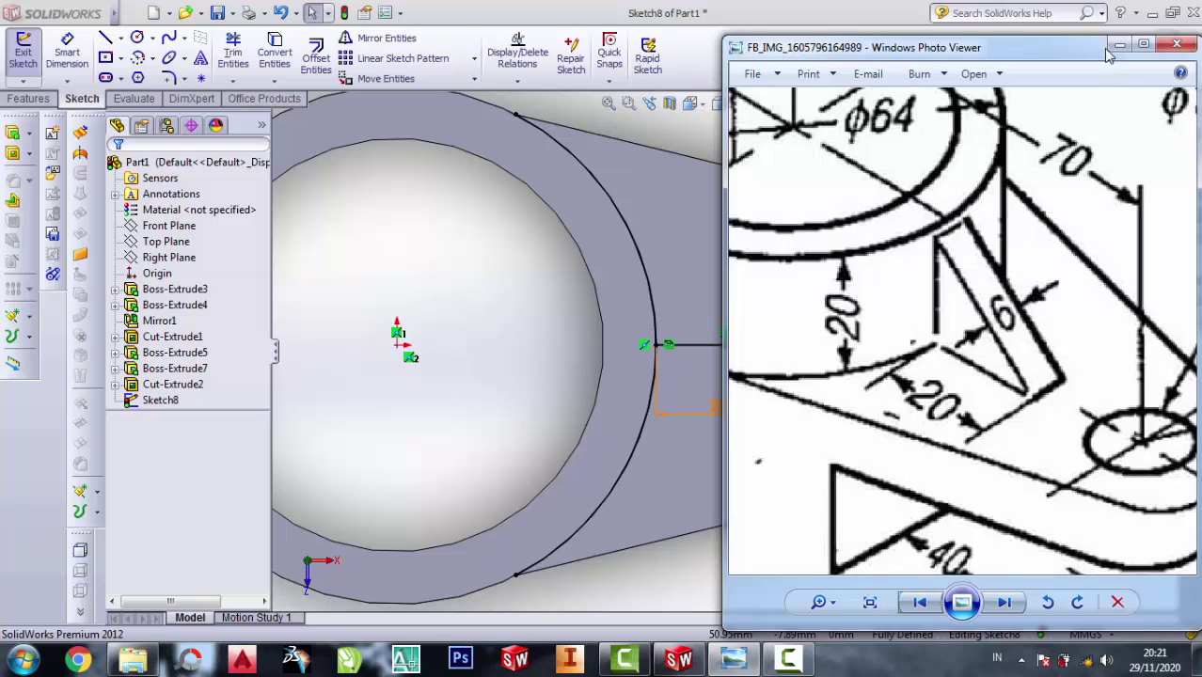
left_click(1118, 45)
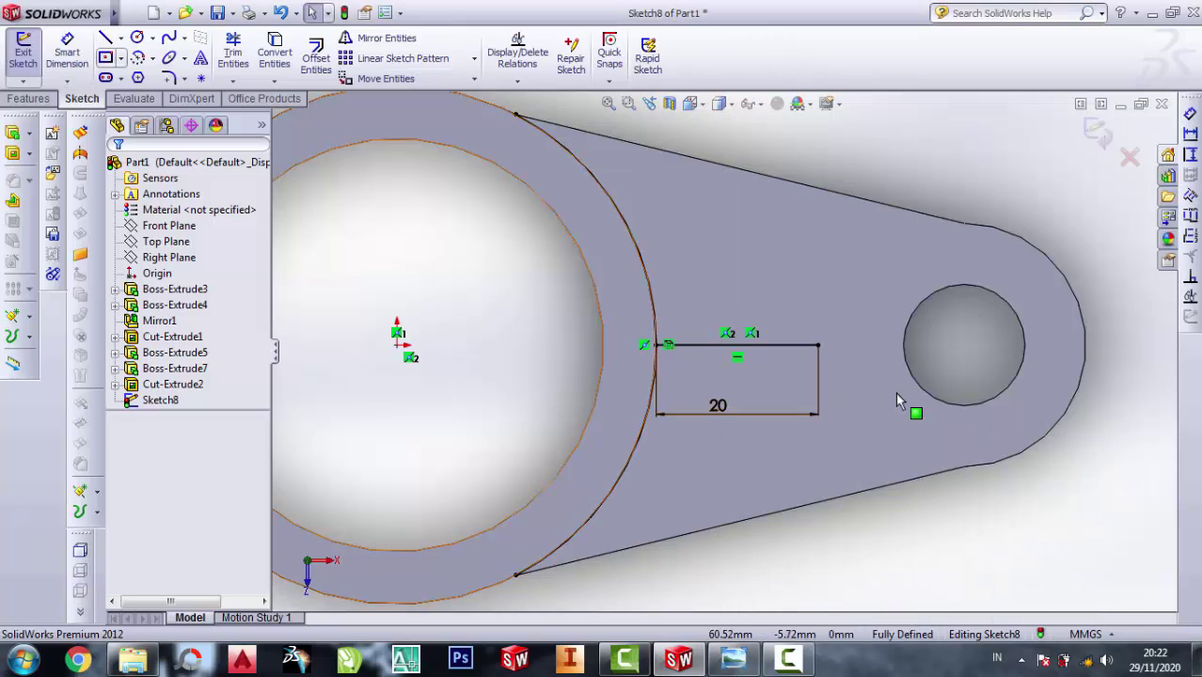
Draw a short vertical line at the horizontal line's end and centre it on that endpoint
scroll(891, 389, "down", 2)
scroll(881, 384, "down", 1)
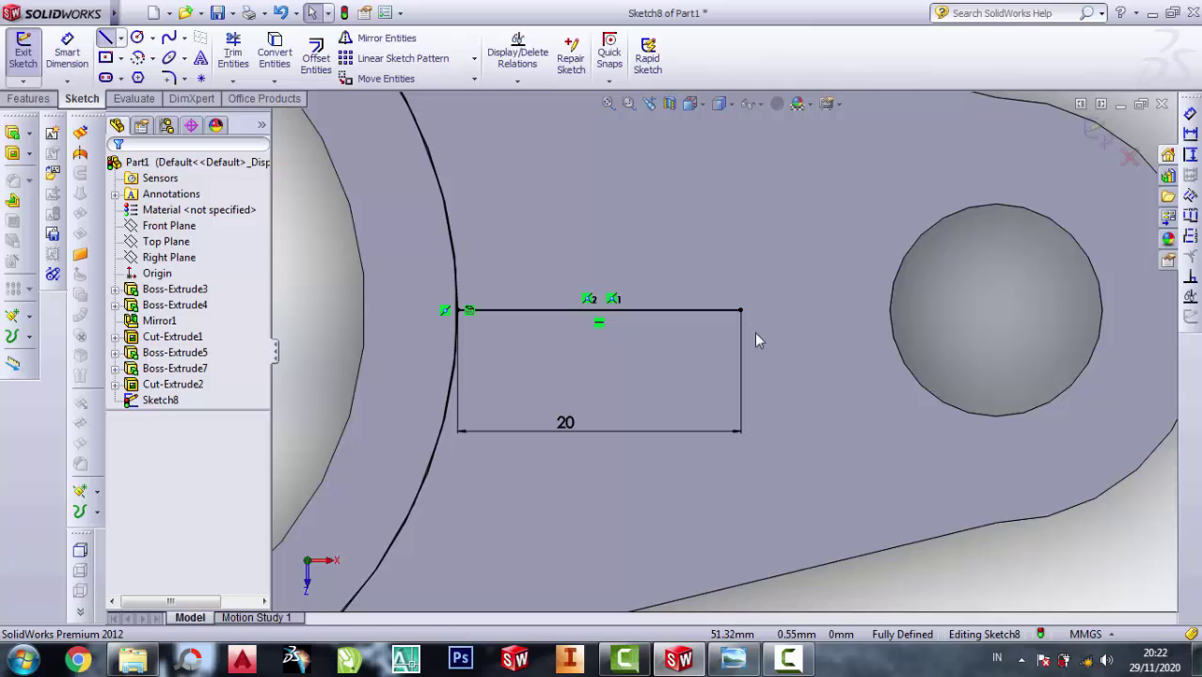
left_click(742, 311)
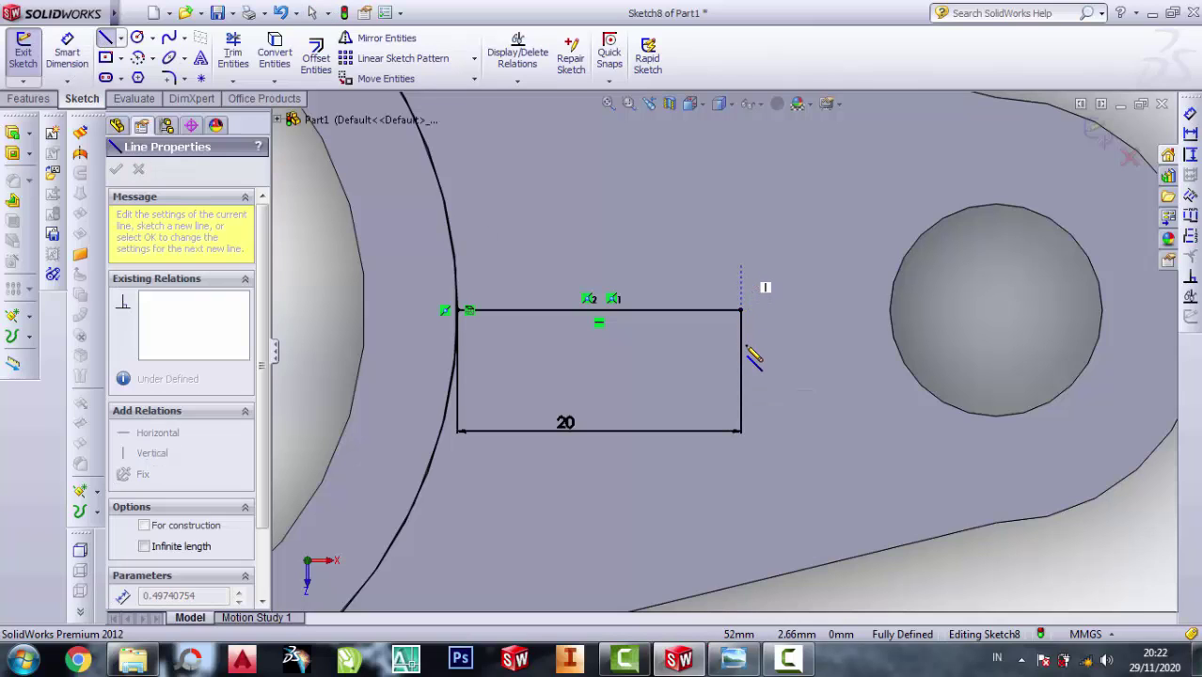
left_click(741, 348)
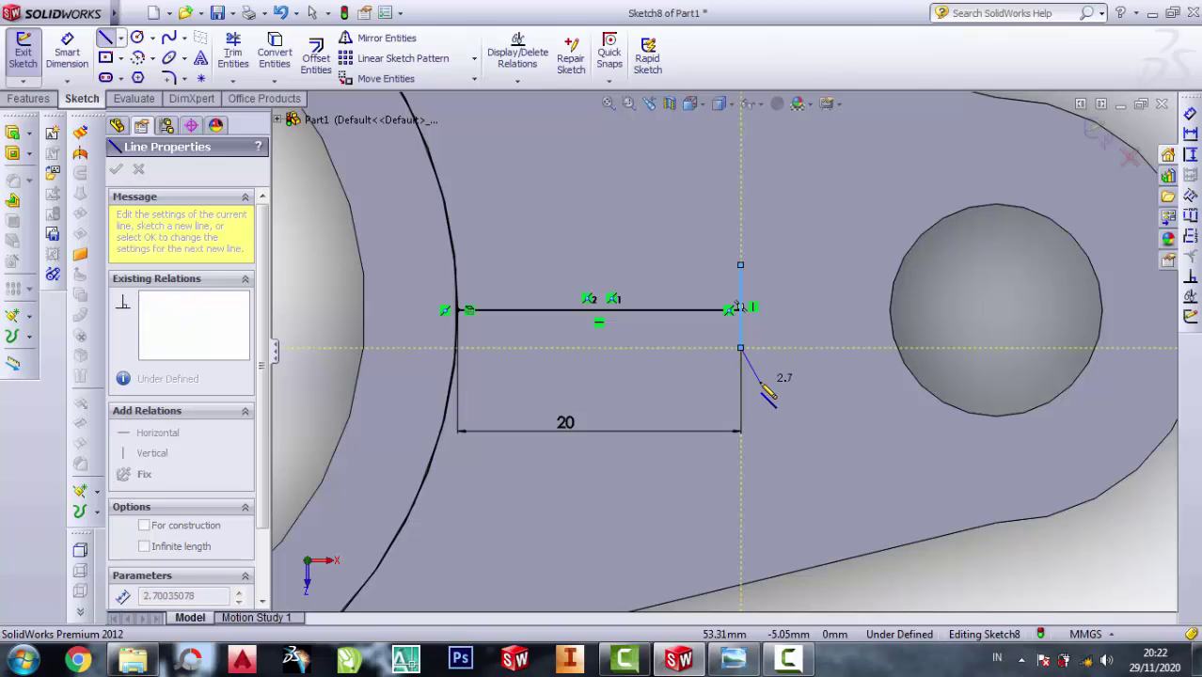
key("Escape")
key("Escape")
scroll(760, 339, "down", 3)
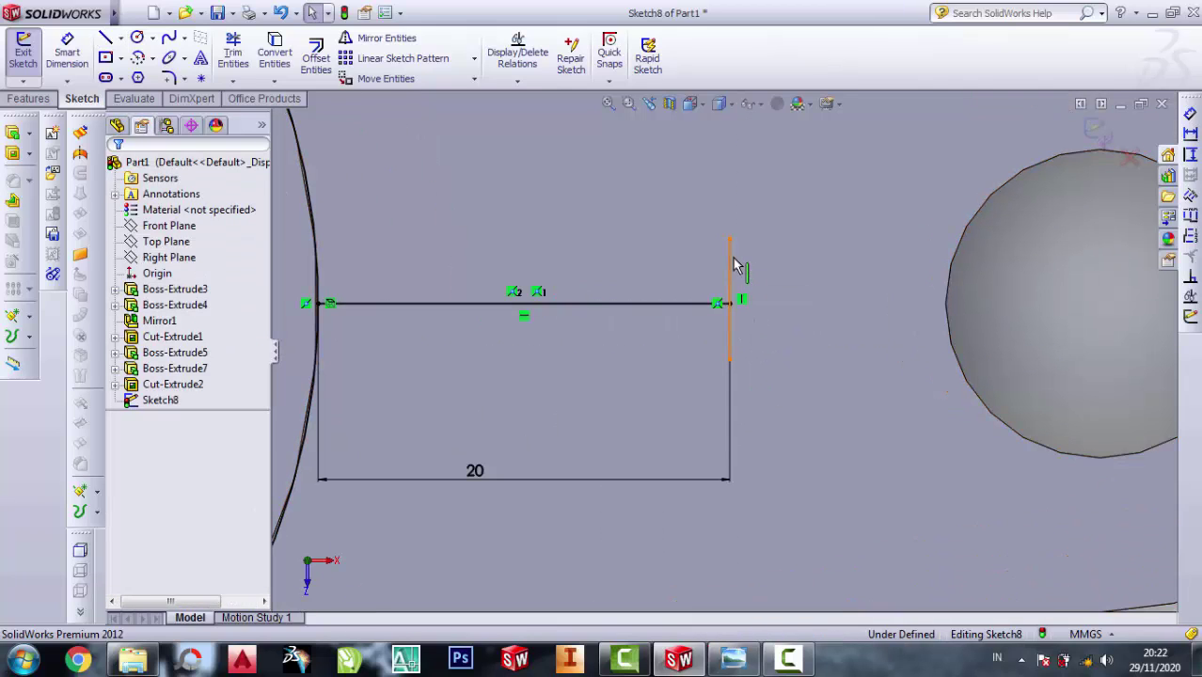
left_click(731, 343)
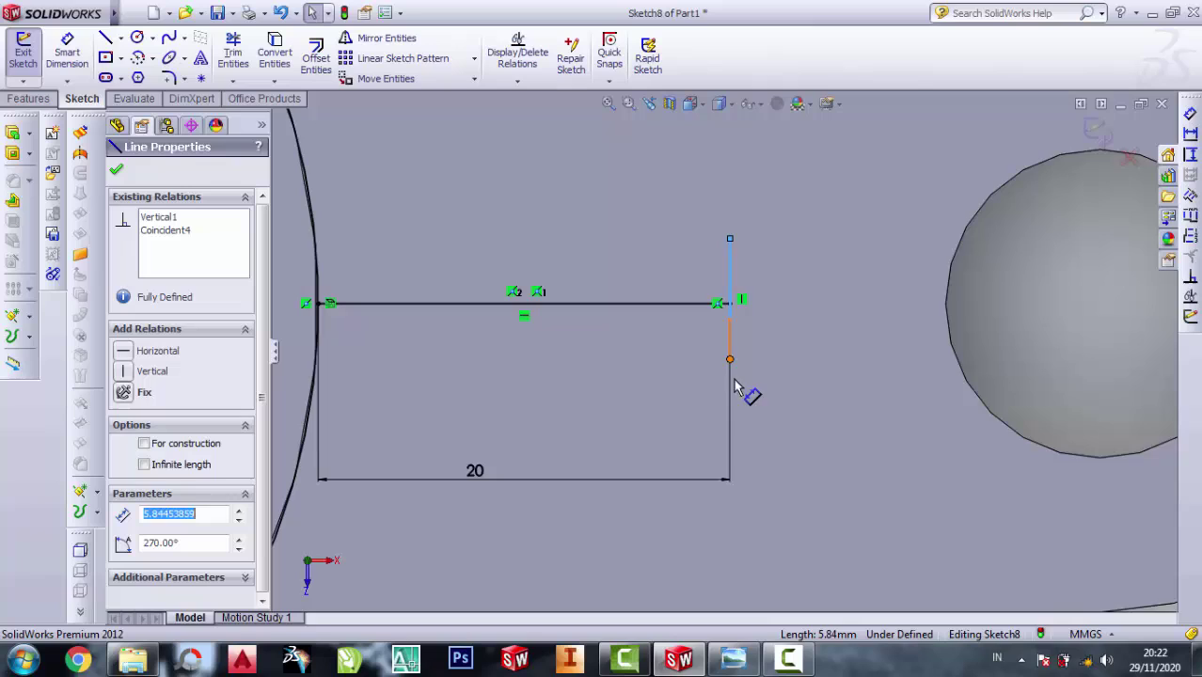
left_click(730, 302, "ctrl")
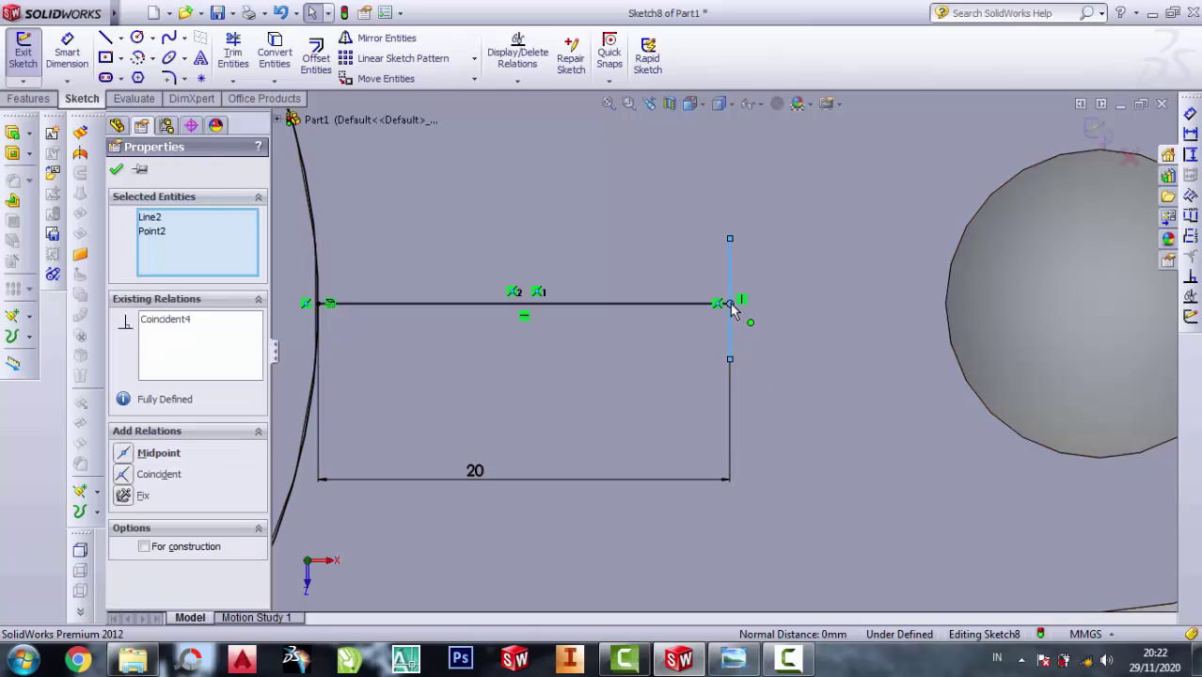
left_click(124, 453)
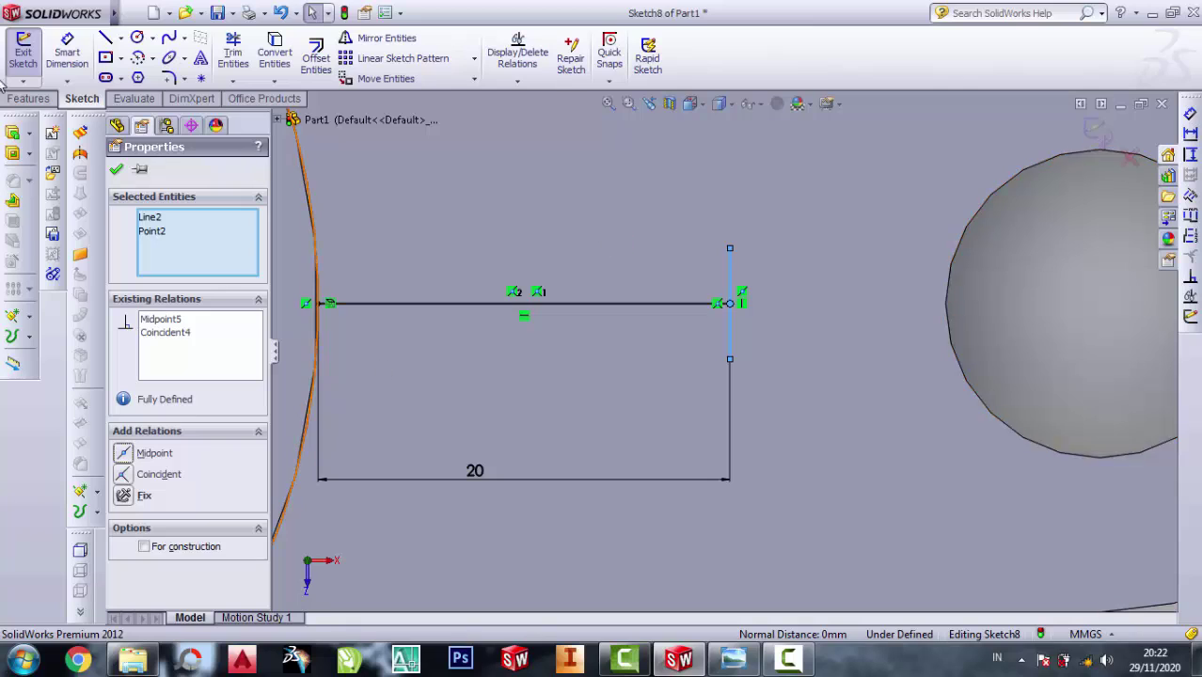
Dimension the right vertical line to 6 mm
key("d")
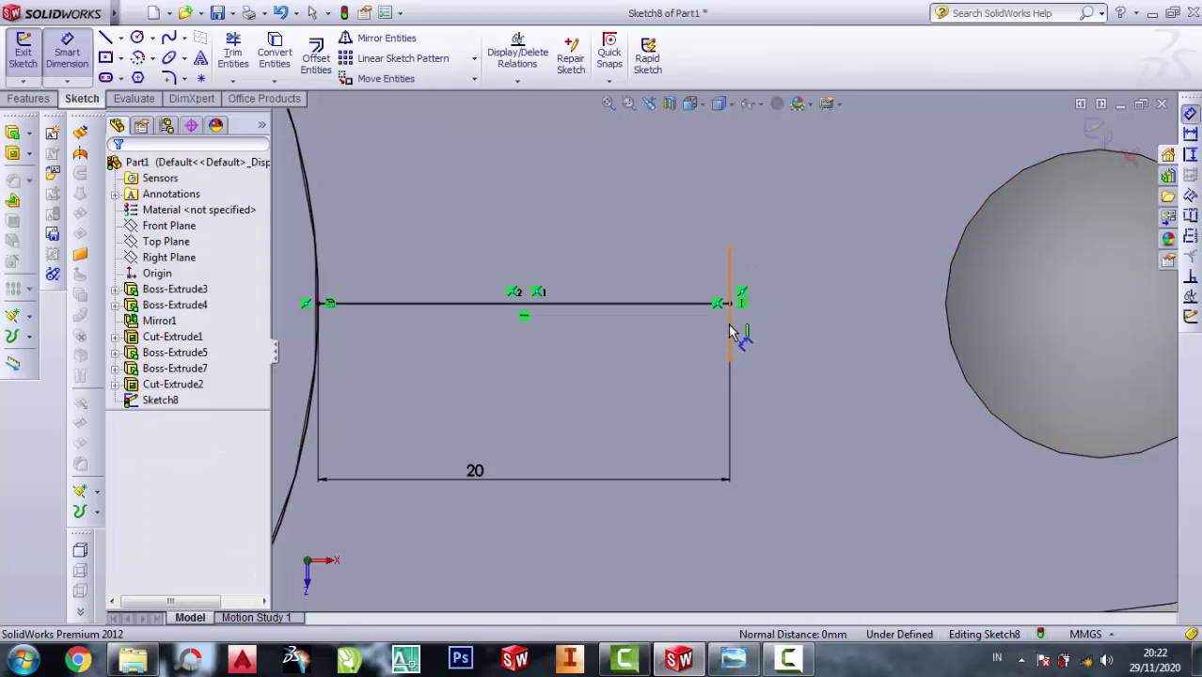
left_click(752, 328)
left_click(786, 325)
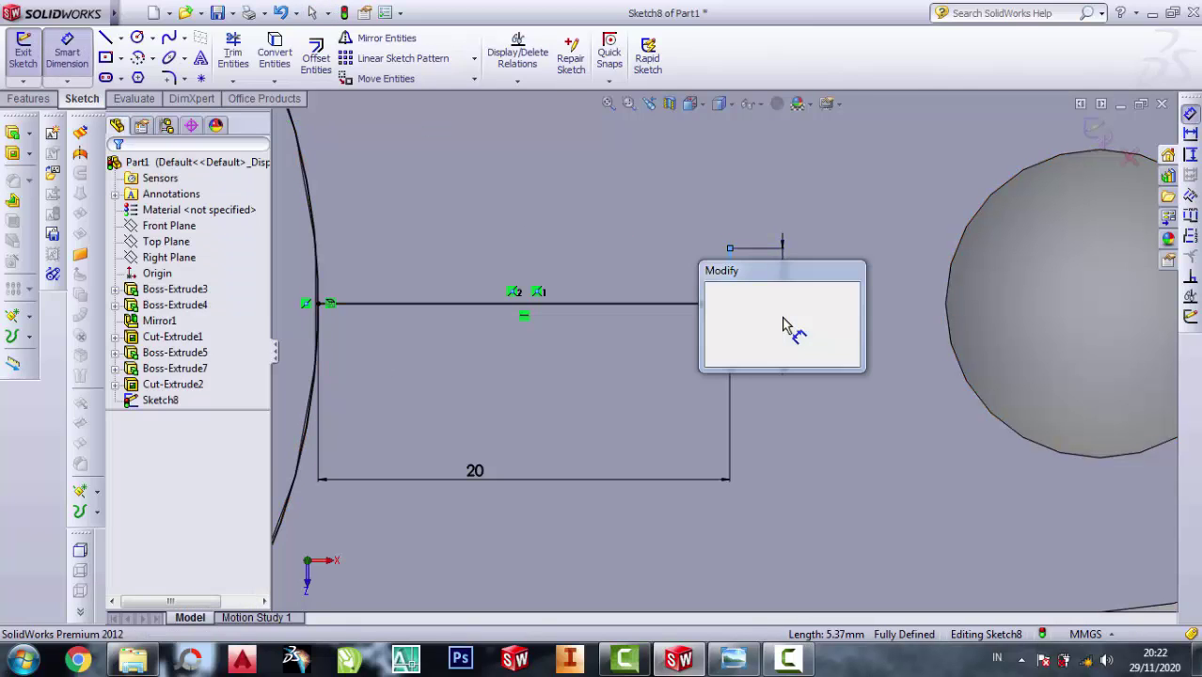
type("6")
left_click(714, 355)
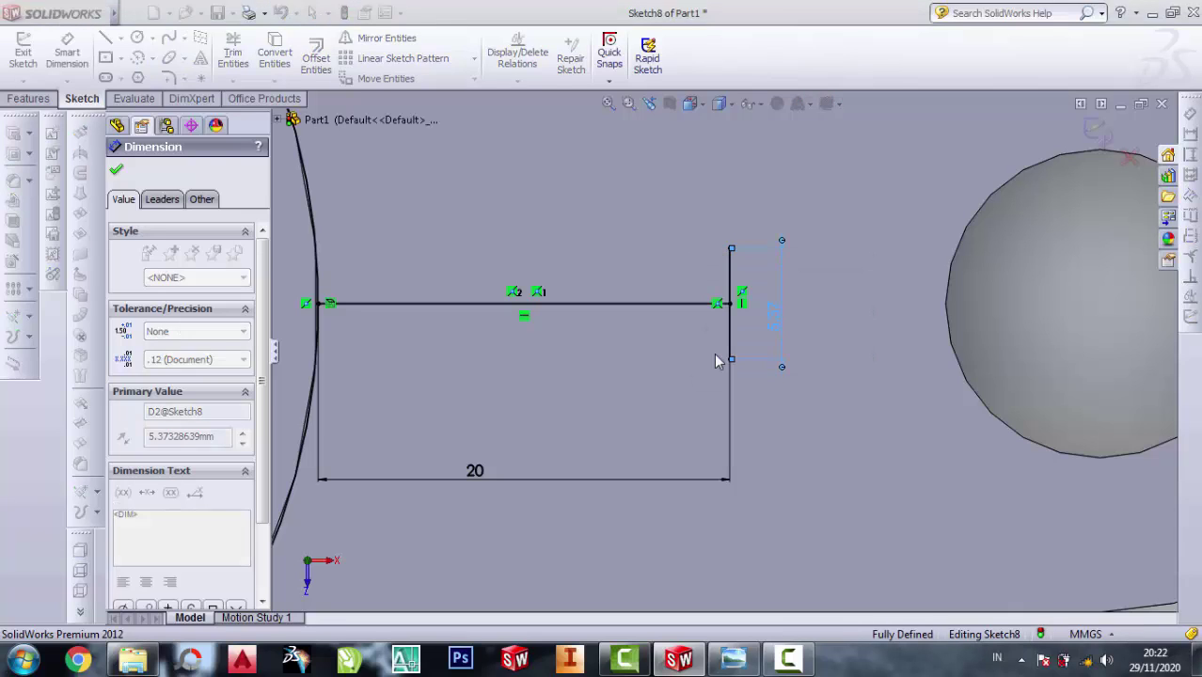
Draw top and bottom lines from the vertical line's ends to the cylinder's outer arc
left_click(107, 41)
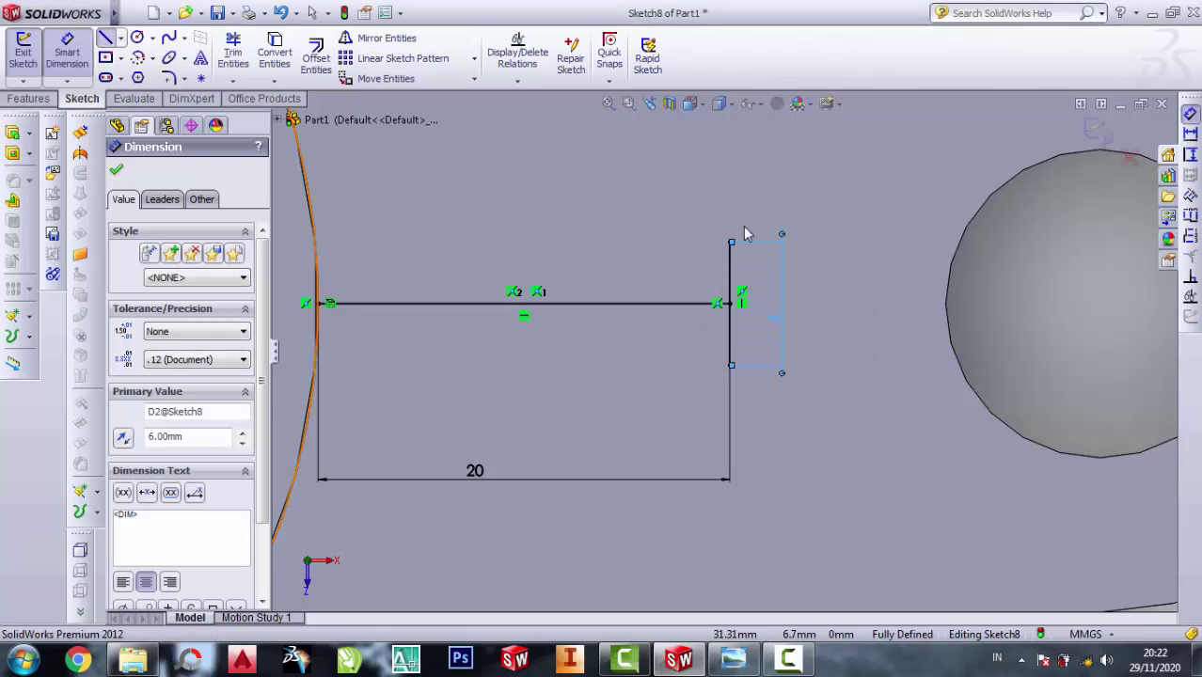
left_click(729, 243)
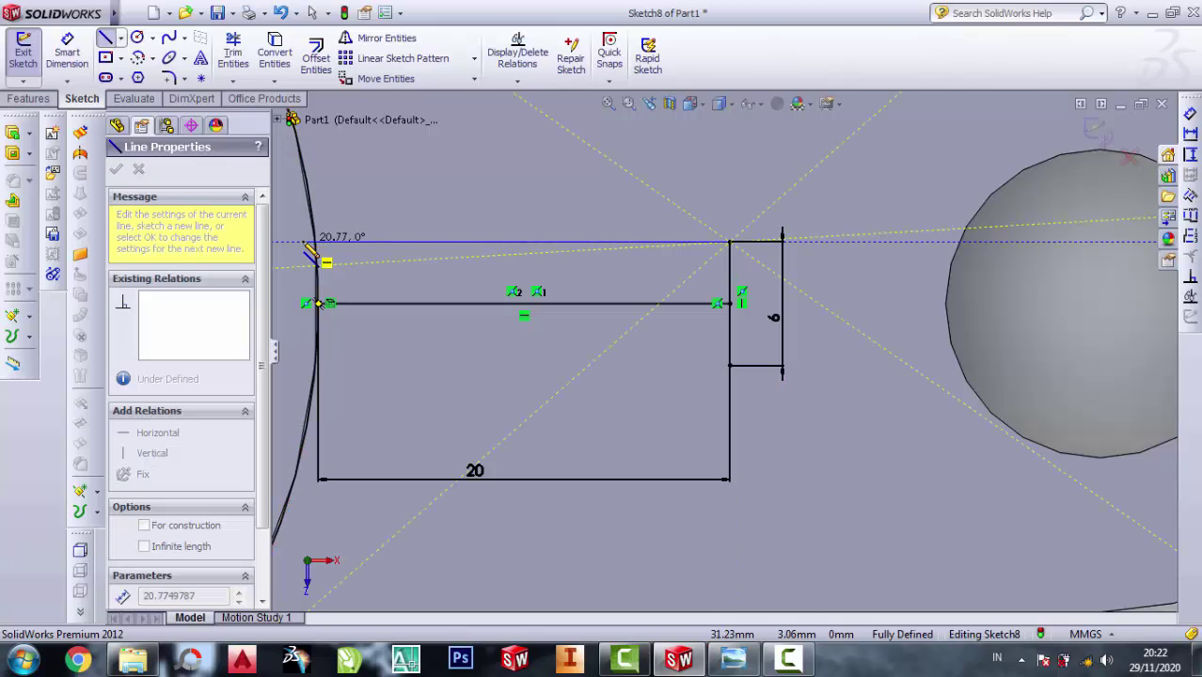
scroll(482, 316, "up", 3)
scroll(498, 327, "down", 2)
scroll(518, 325, "down", 1)
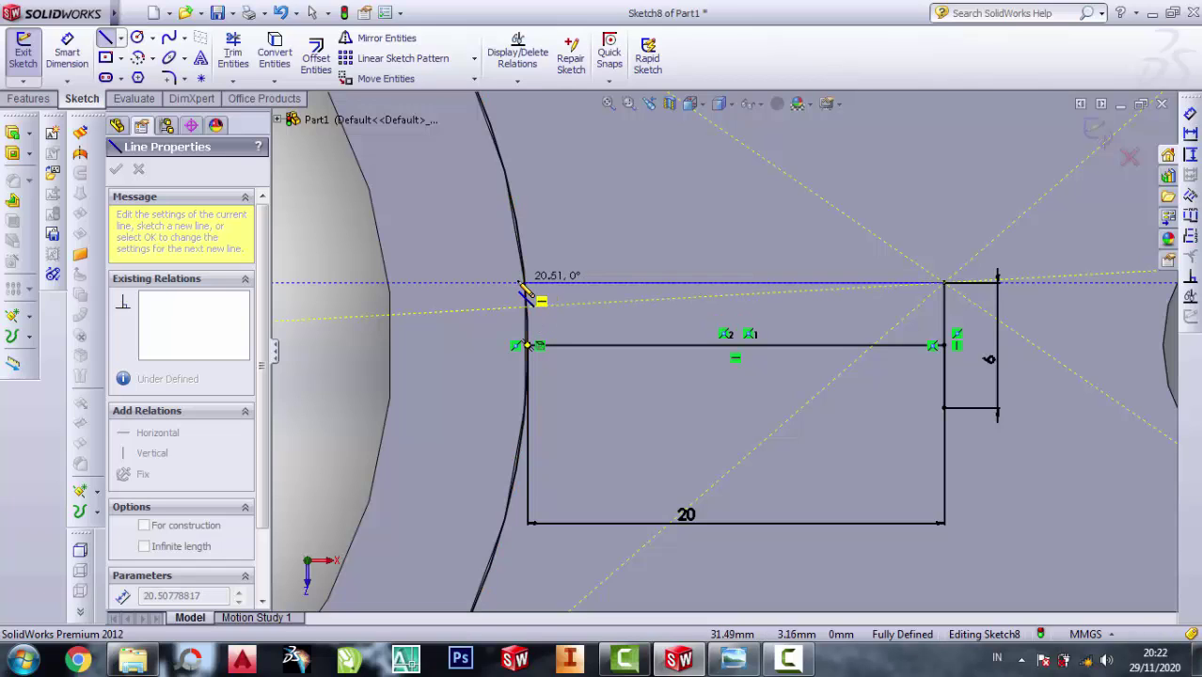
left_click(526, 283)
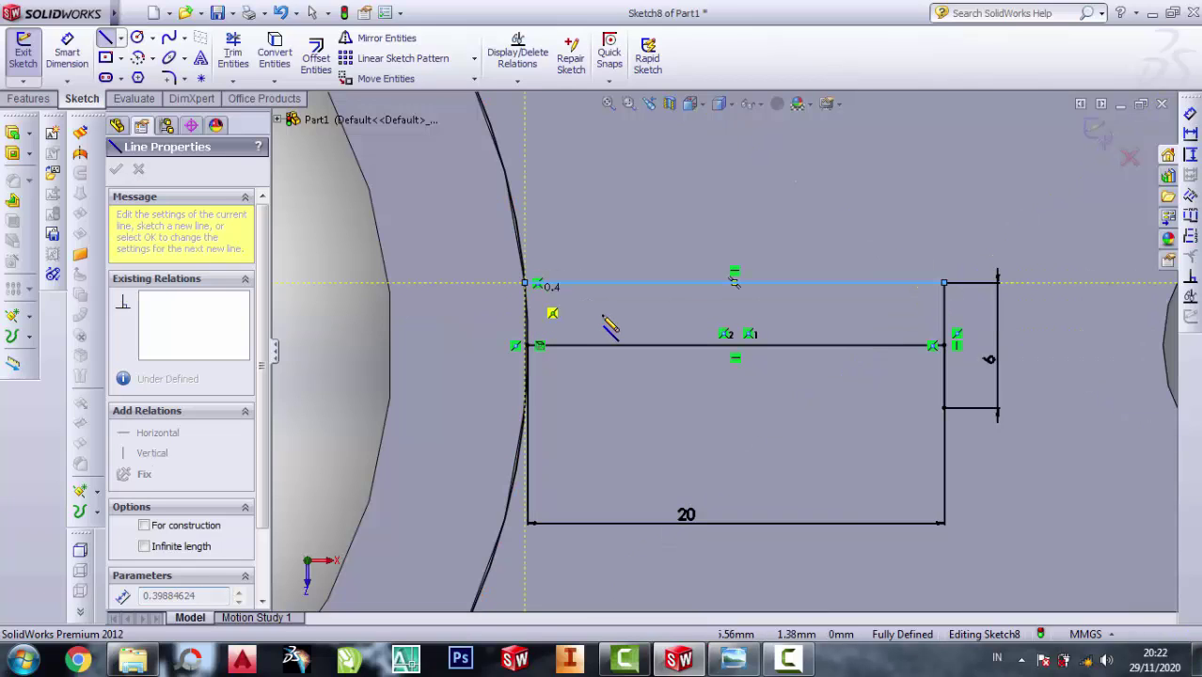
key("Escape")
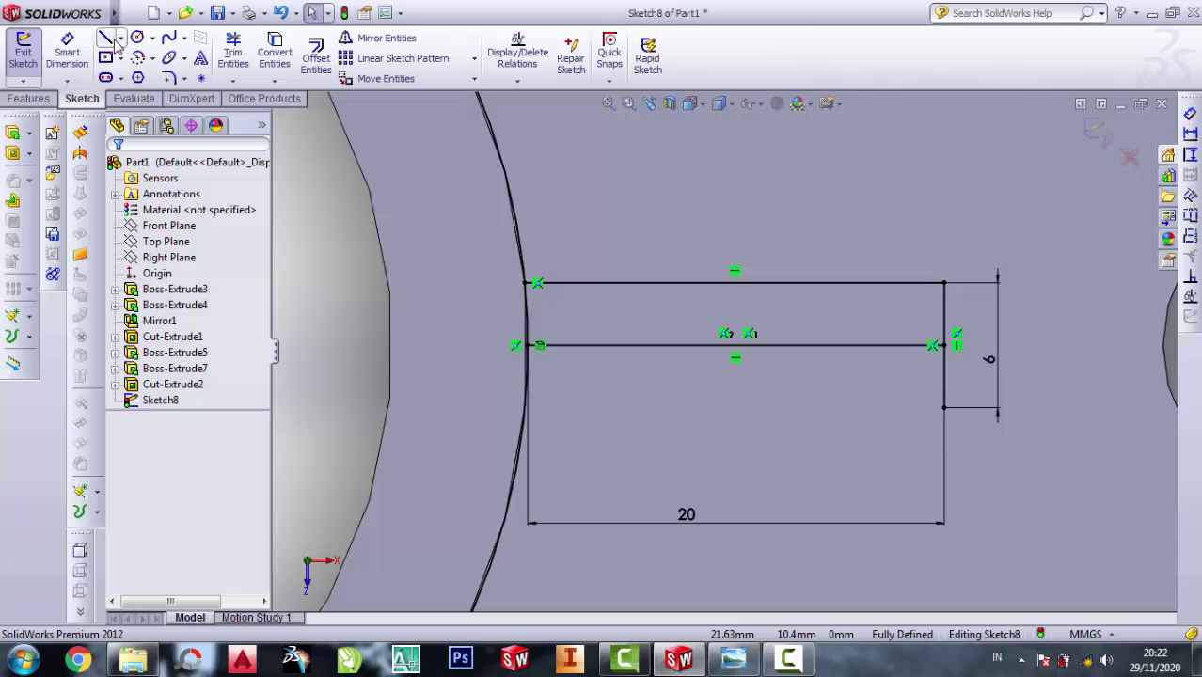
left_click(103, 47)
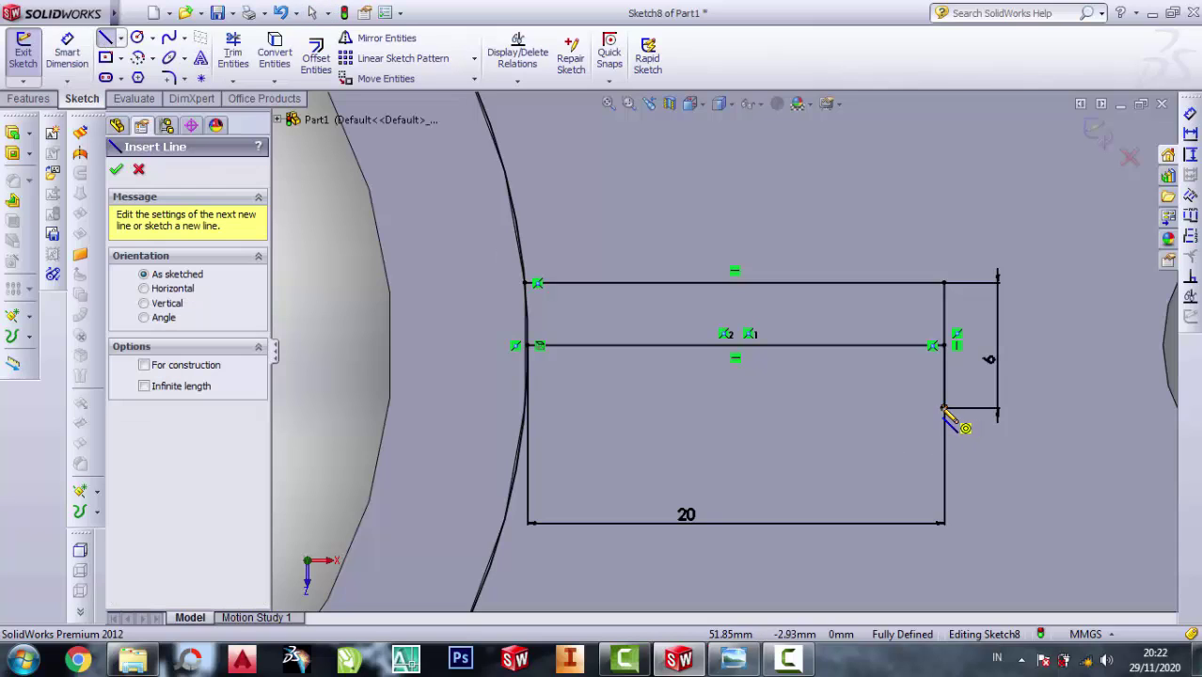
left_click(944, 408)
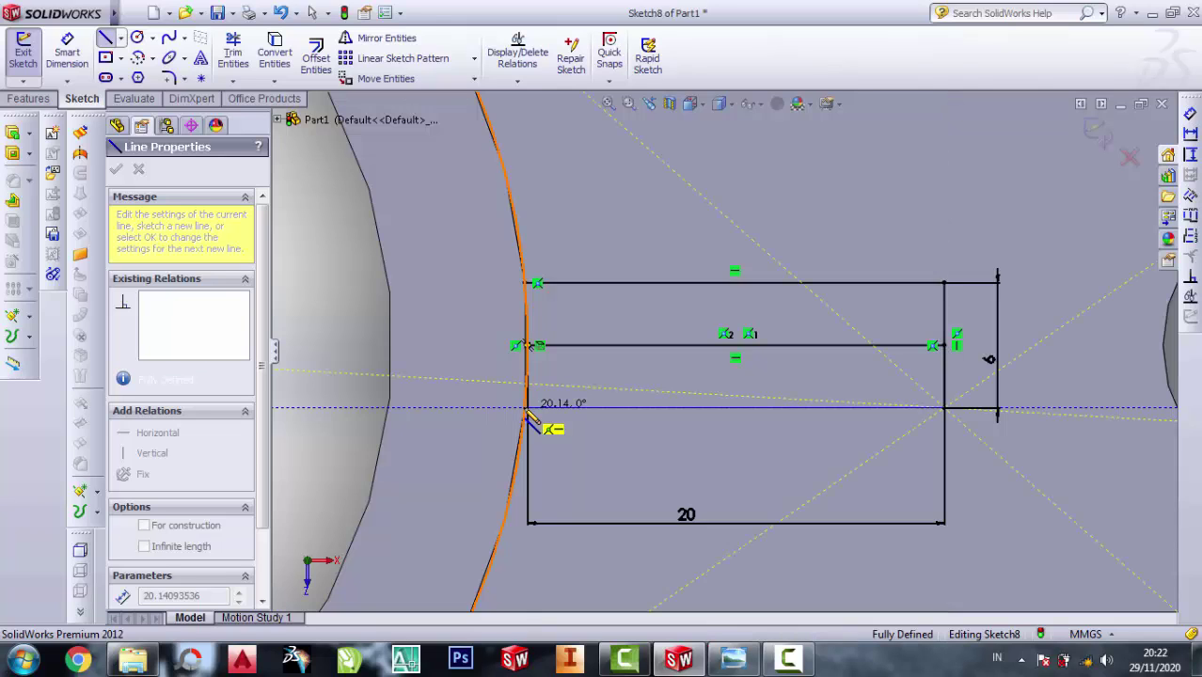
left_click(526, 411)
key("Escape")
key("Escape")
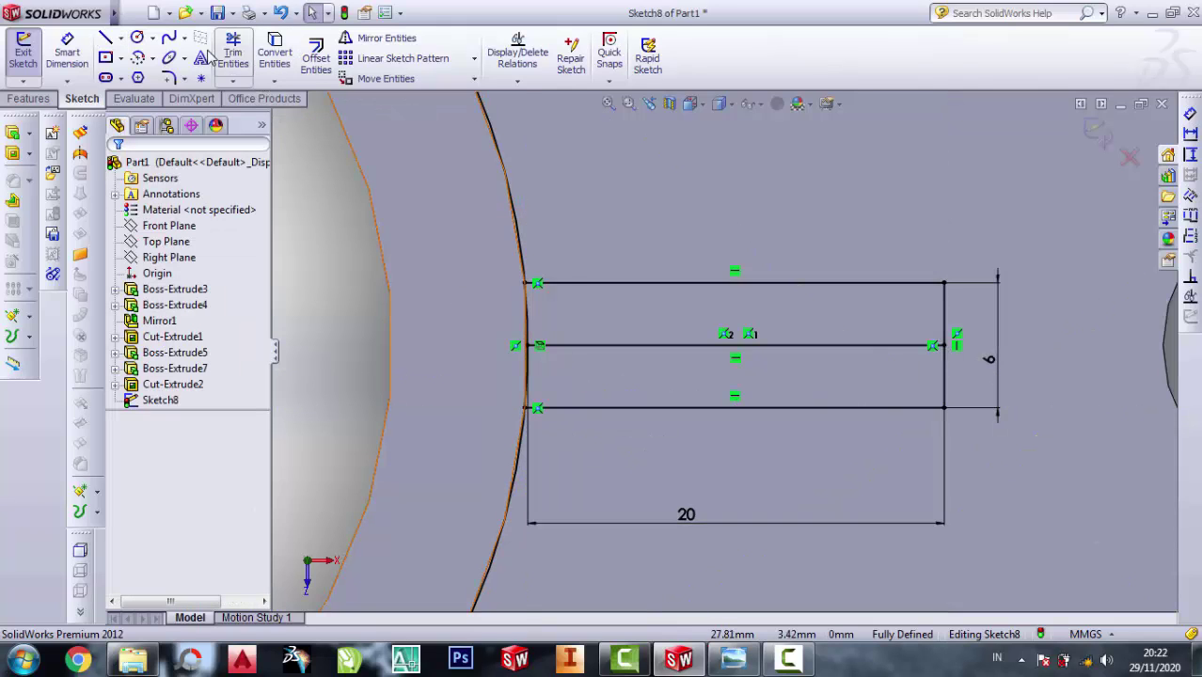
Trim away the middle horizontal line so the rectangle closes
left_click(232, 51)
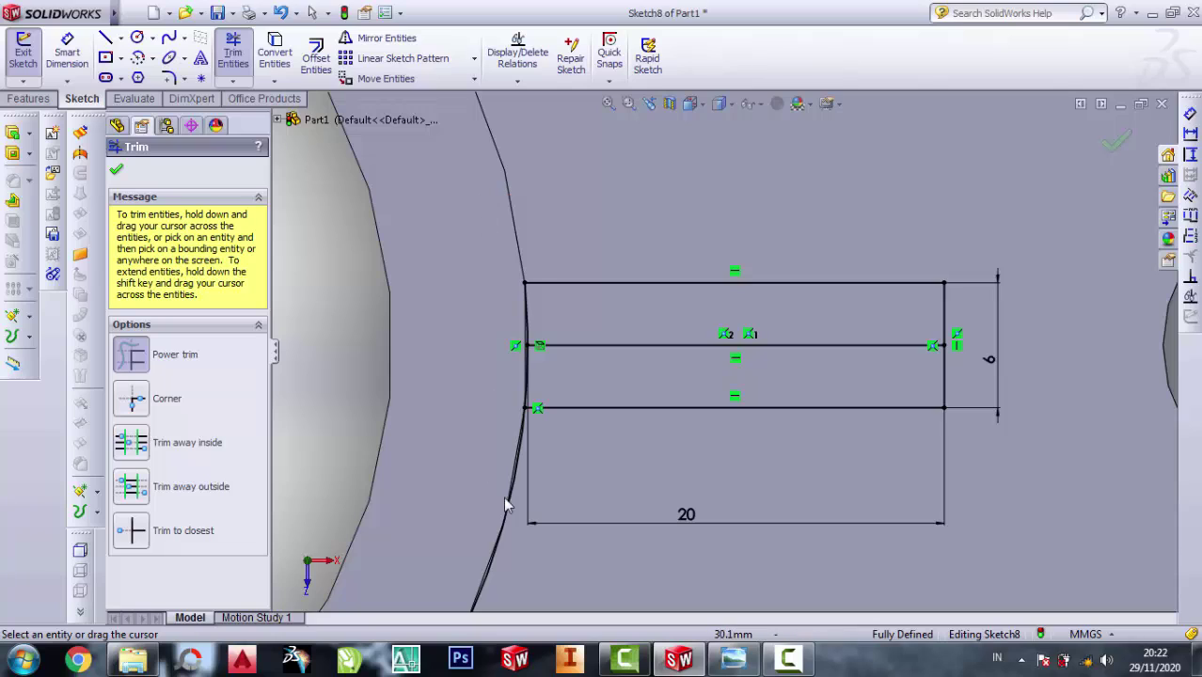
left_click_drag(818, 356, 740, 316)
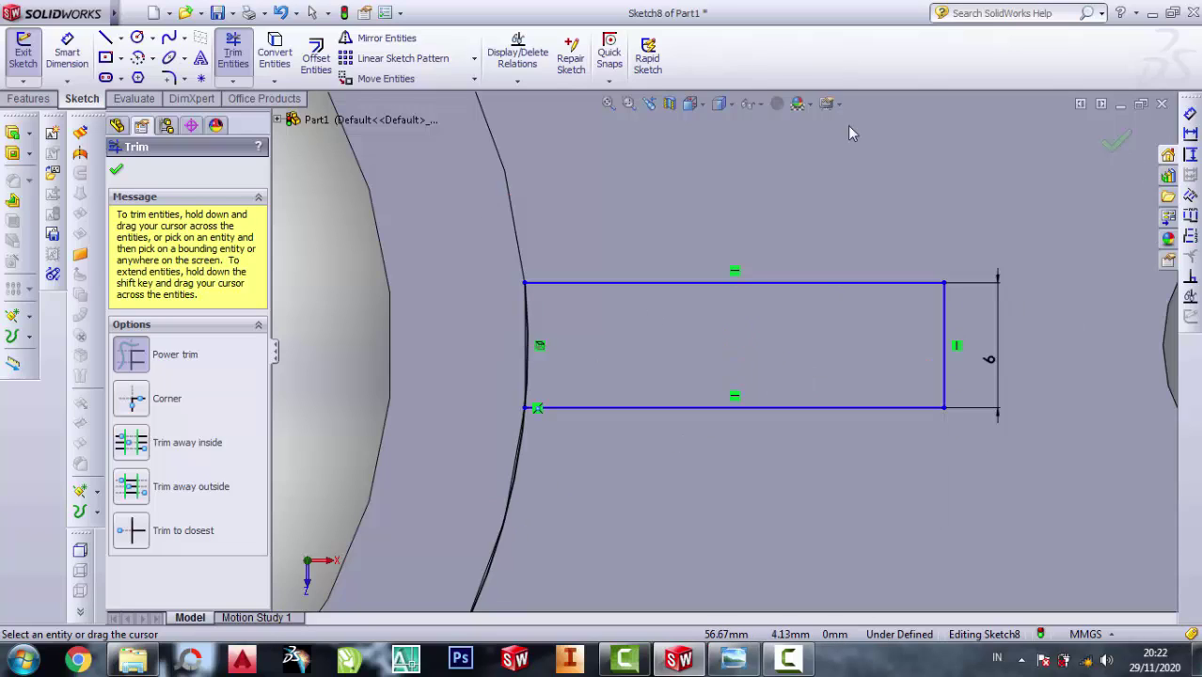
left_click(13, 133)
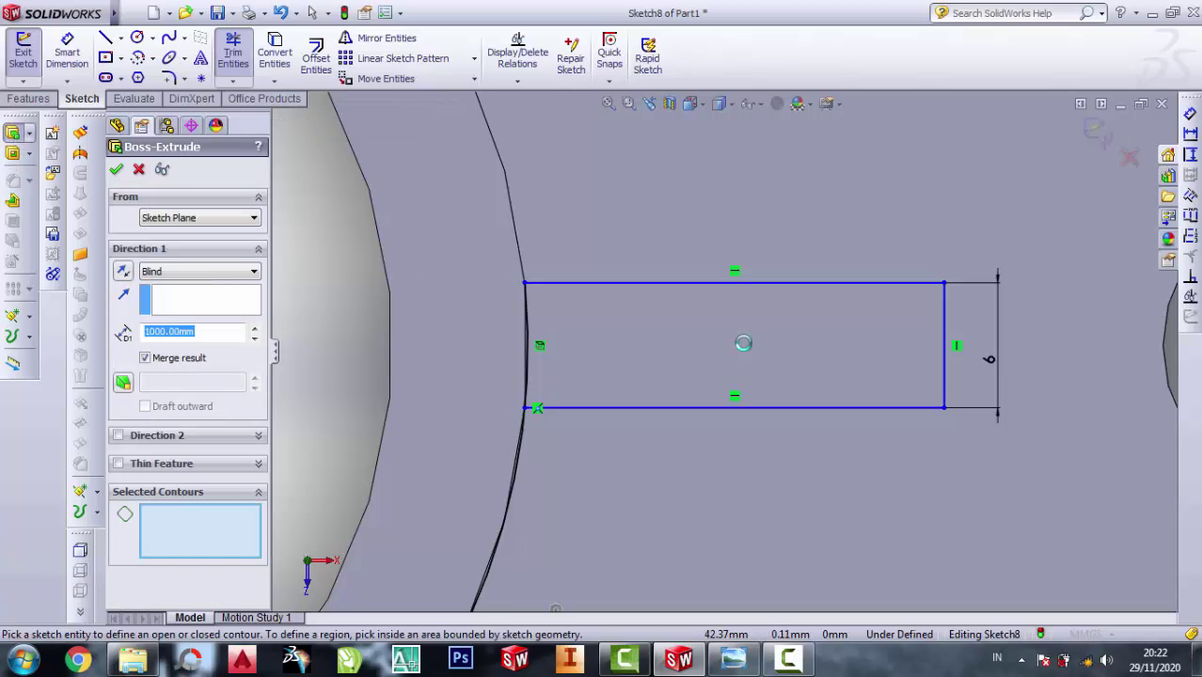
Extrude the 20 × 6 rectangle 20 mm as an unmerged block, then select its side face
mouse_move(719, 415)
middle_mouse_down()
mouse_move(692, 329)
mouse_move(696, 348)
middle_mouse_up()
left_click(699, 192)
scroll(707, 306, "up", 2)
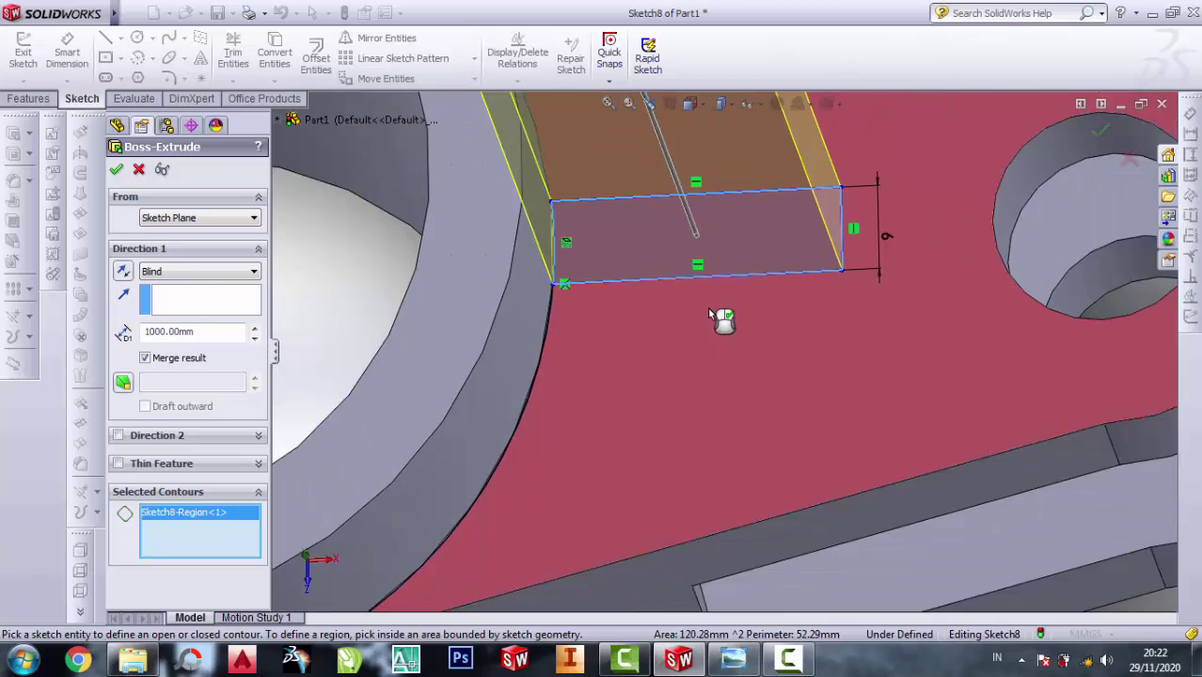
scroll(707, 306, "up", 2)
scroll(710, 310, "up", 2)
scroll(712, 314, "down", 2)
scroll(717, 322, "up", 3)
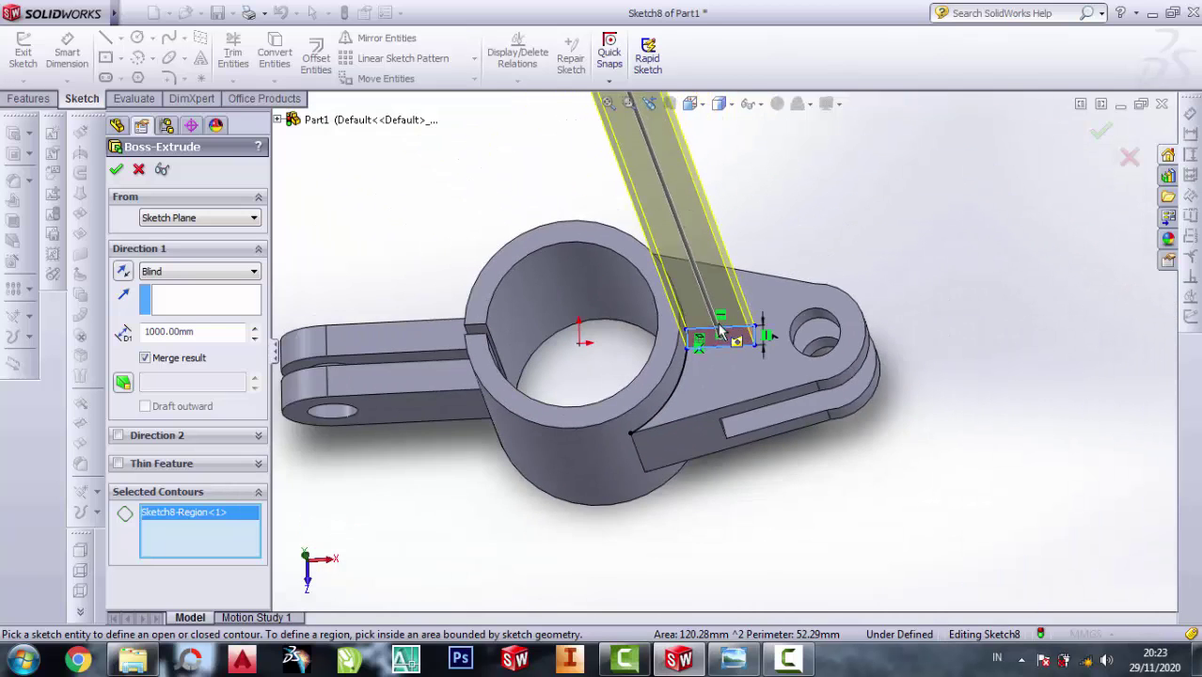
scroll(718, 322, "down", 2)
scroll(717, 323, "down", 1)
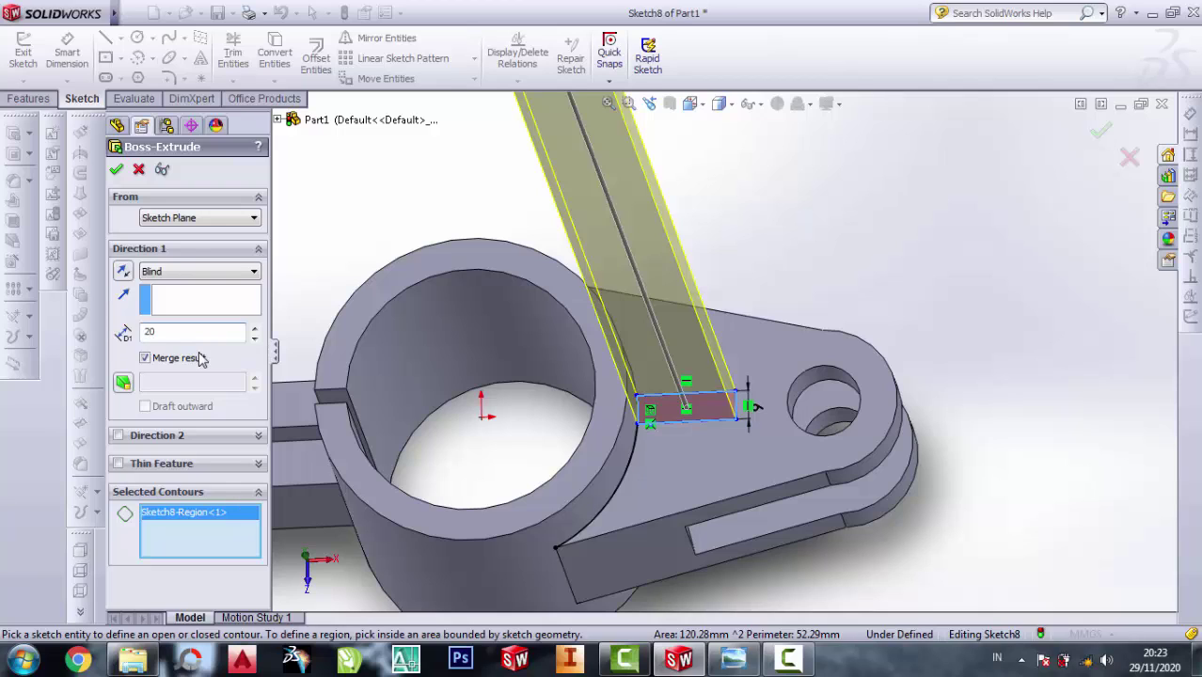
left_click(239, 359)
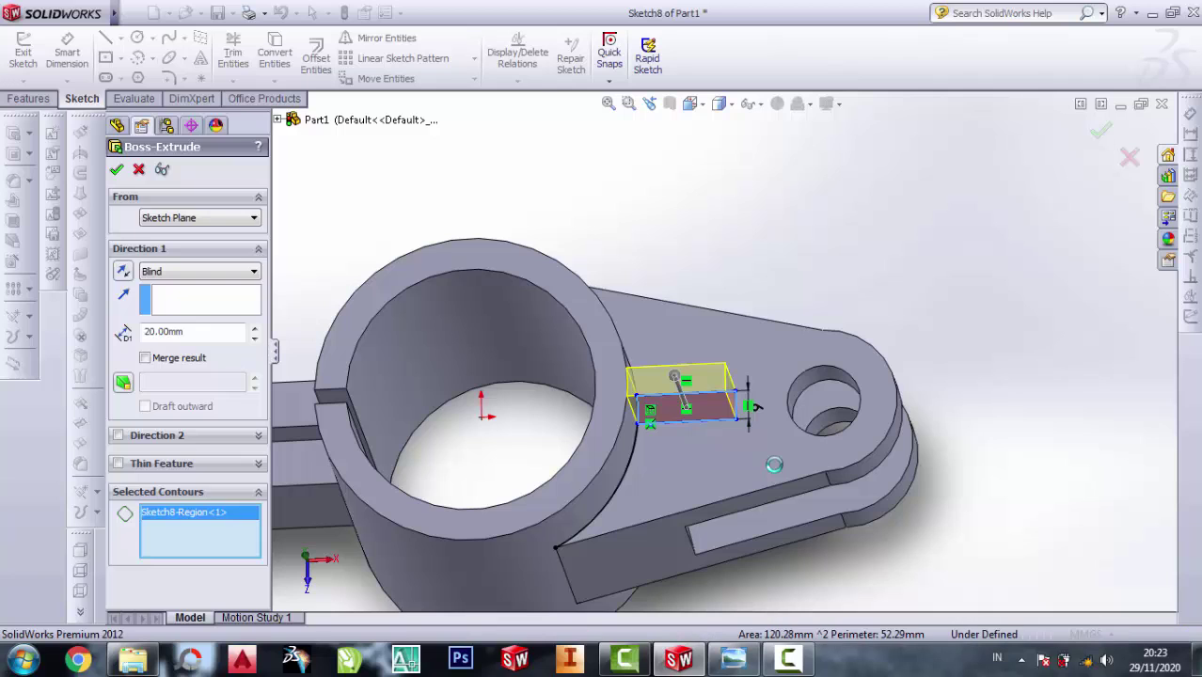
key("Return")
left_click(707, 406)
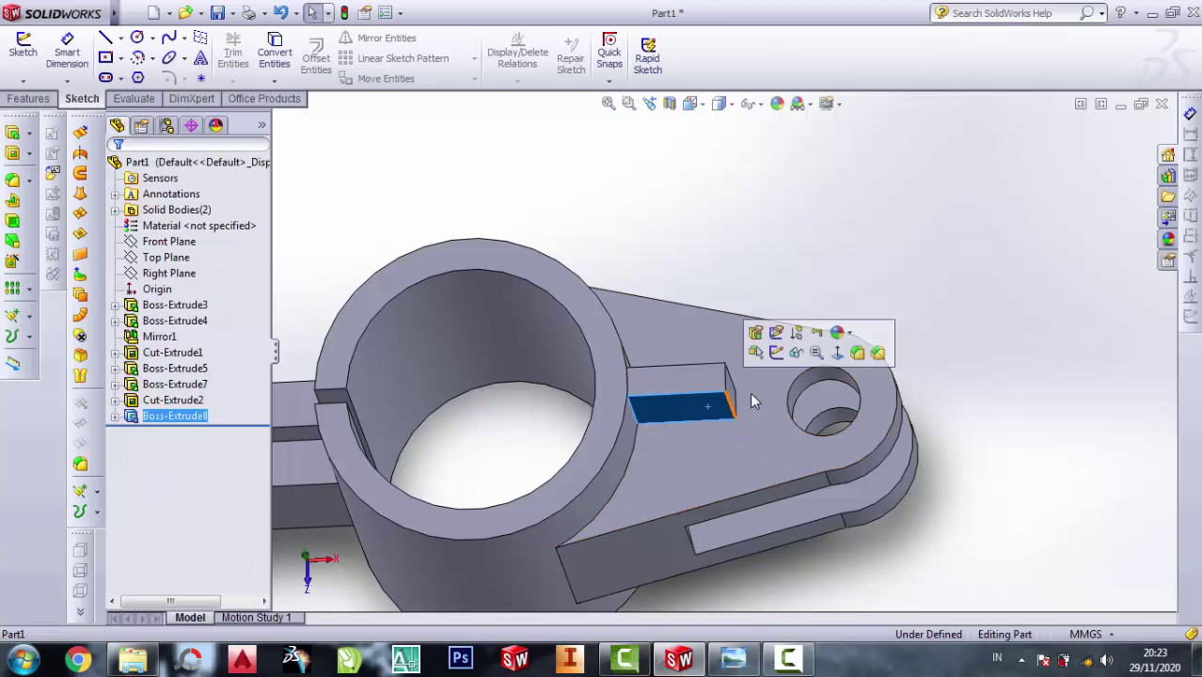
On the block face, sketch a corner-to-corner diagonal and convert the top and right edges
left_click(837, 353)
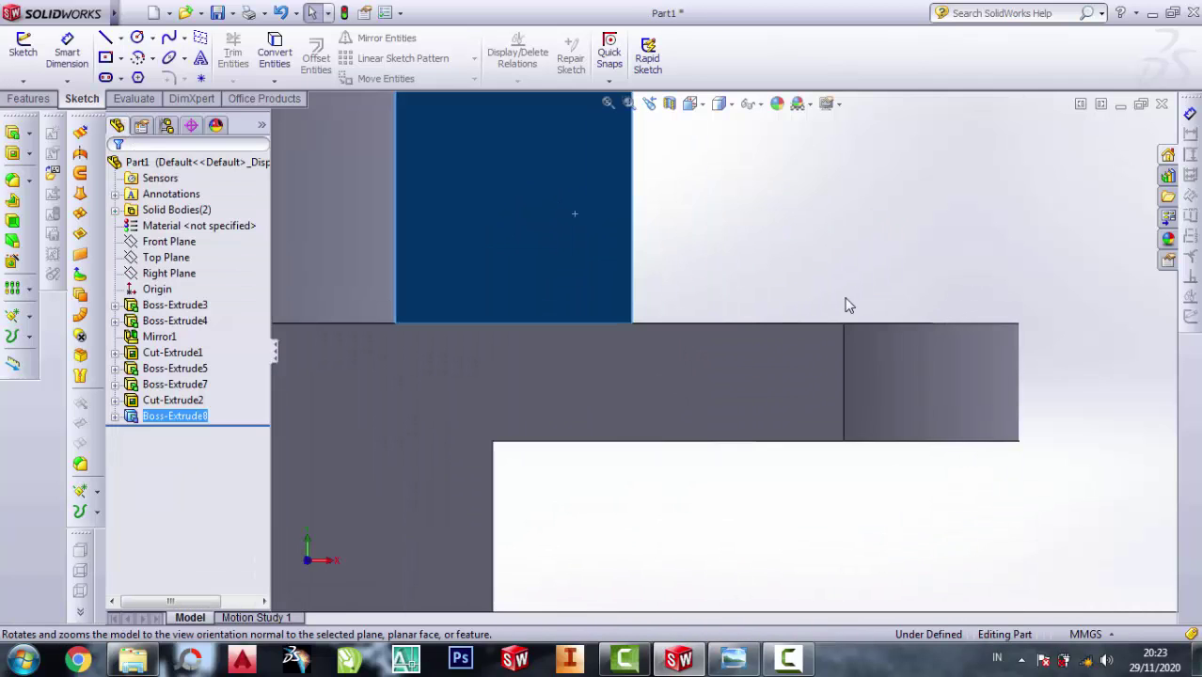
scroll(723, 218, "up", 4)
scroll(740, 235, "down", 3)
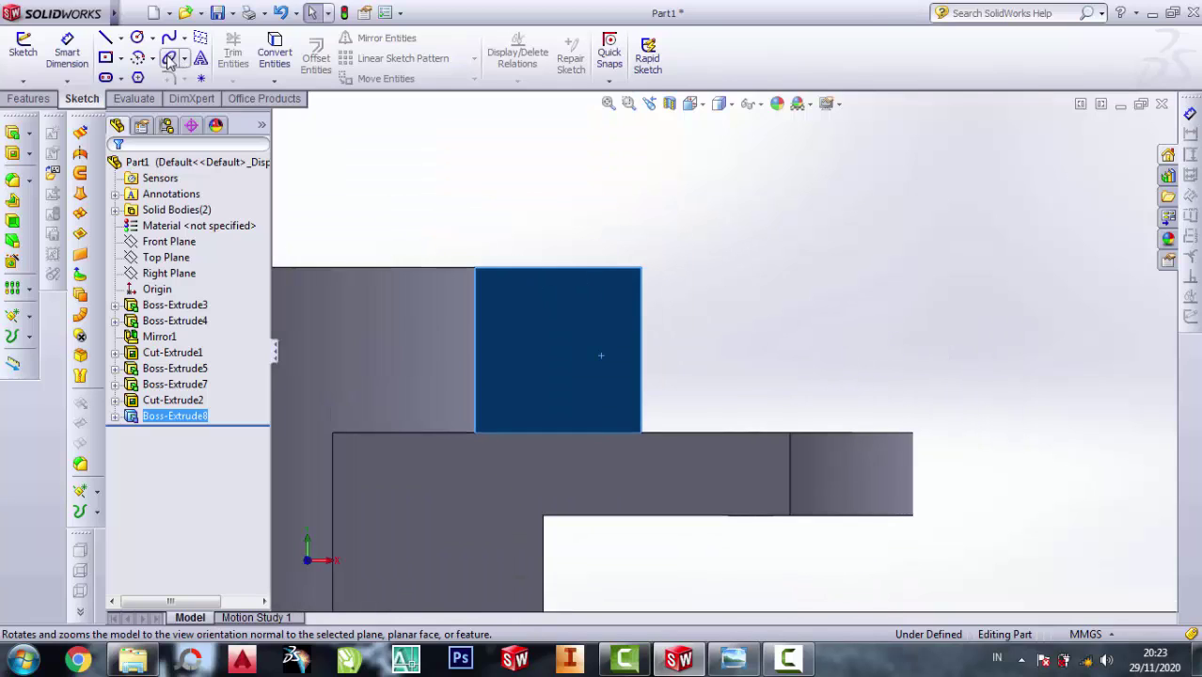
left_click(105, 37)
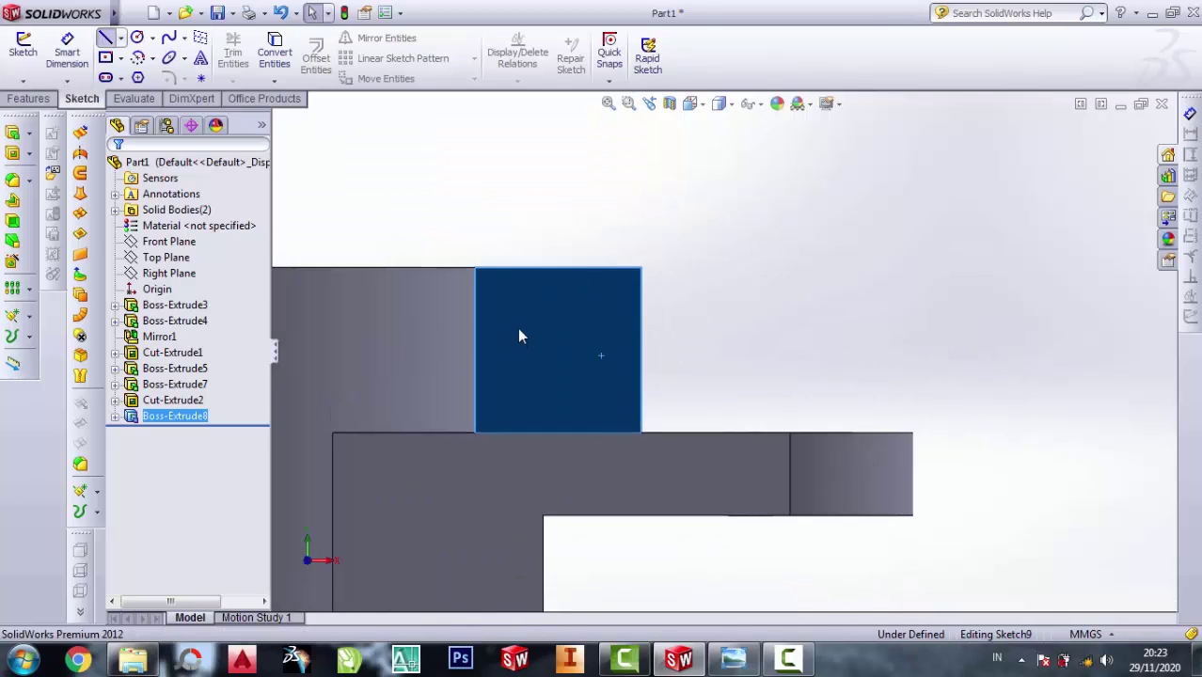
left_click(474, 269)
left_click(641, 432)
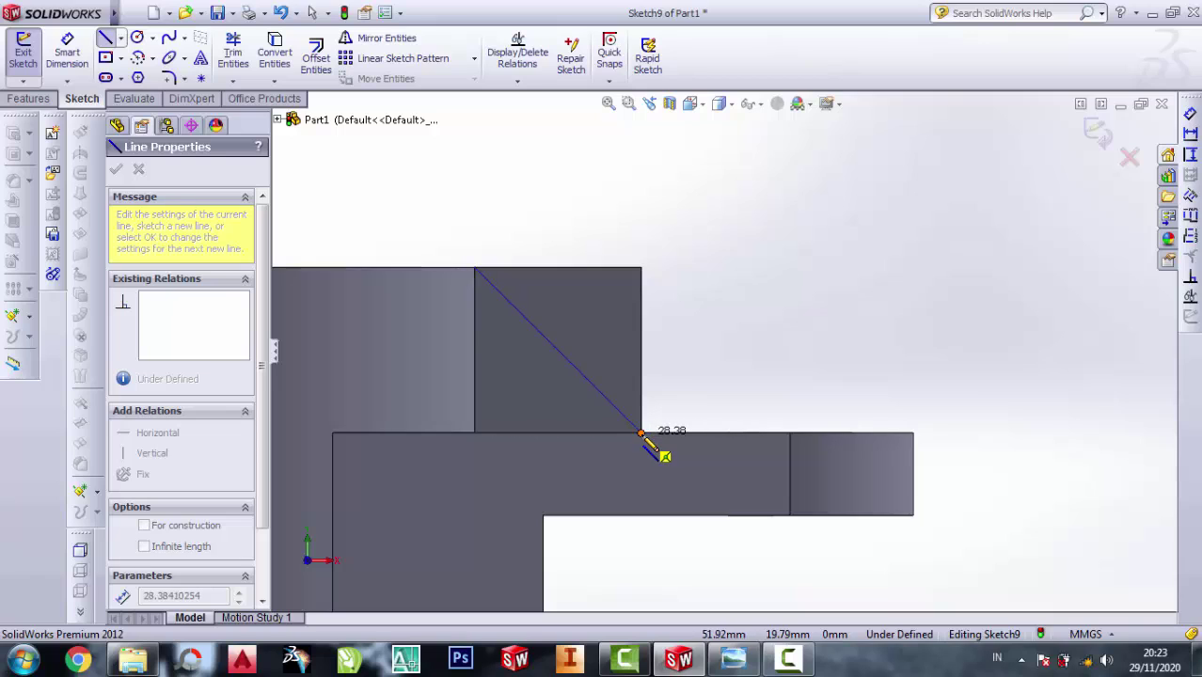
key("Escape")
key("Escape")
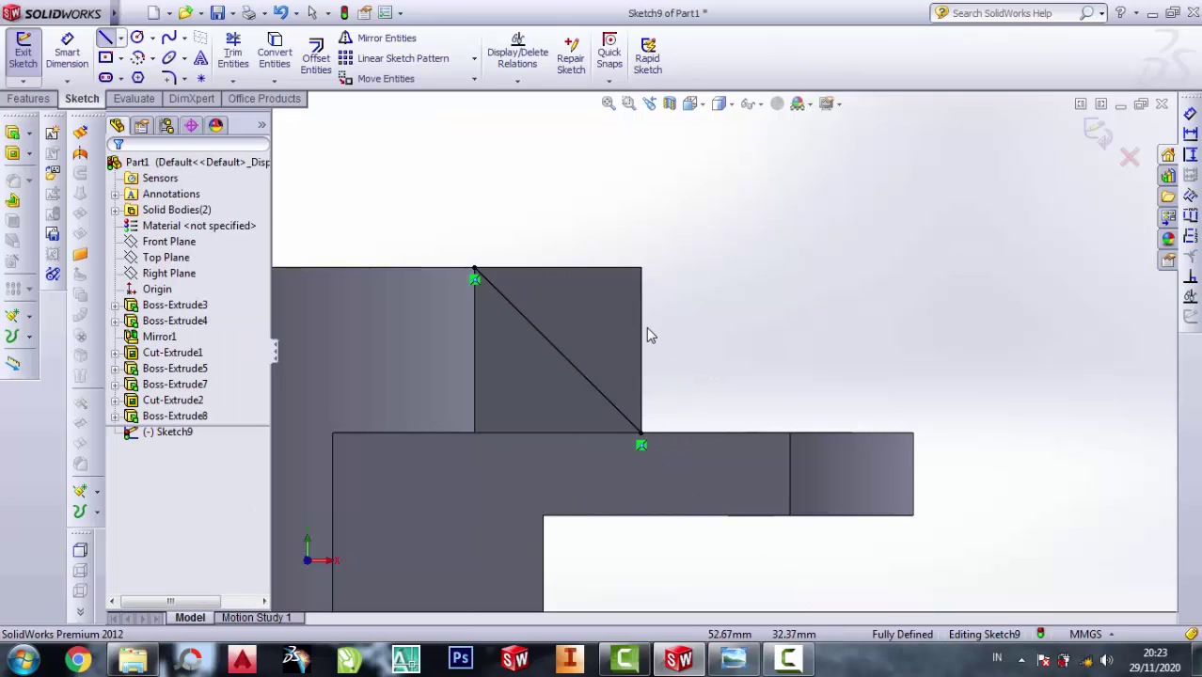
left_click(641, 321)
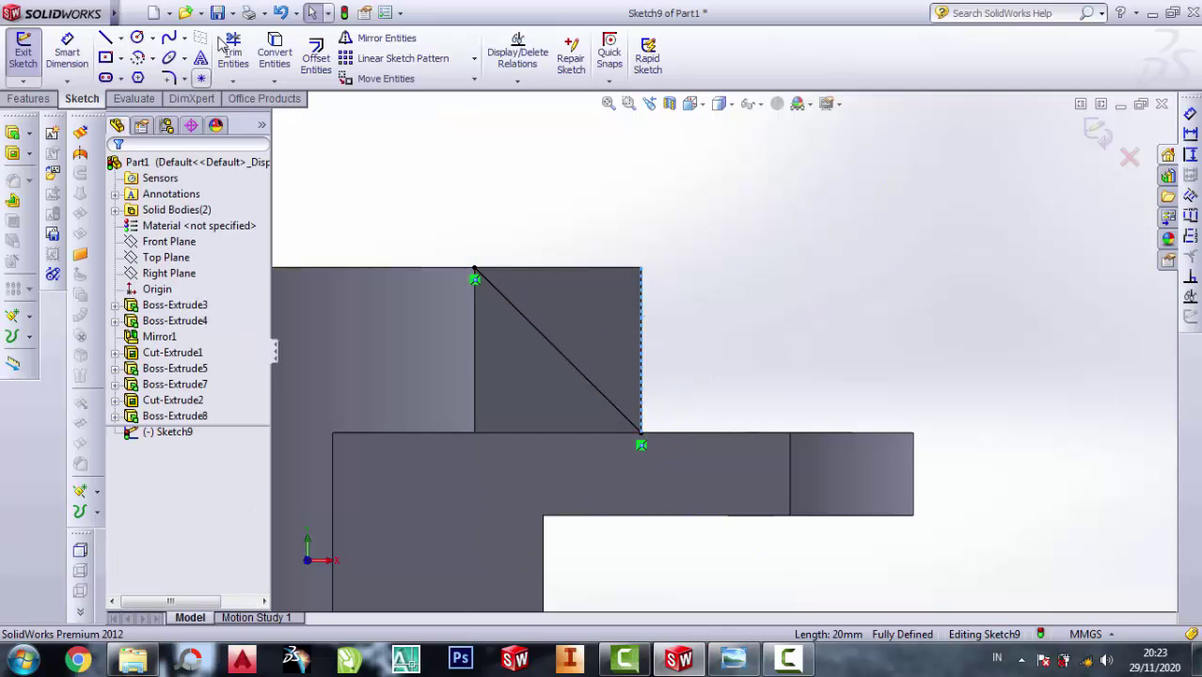
left_click(271, 49)
left_click(532, 269)
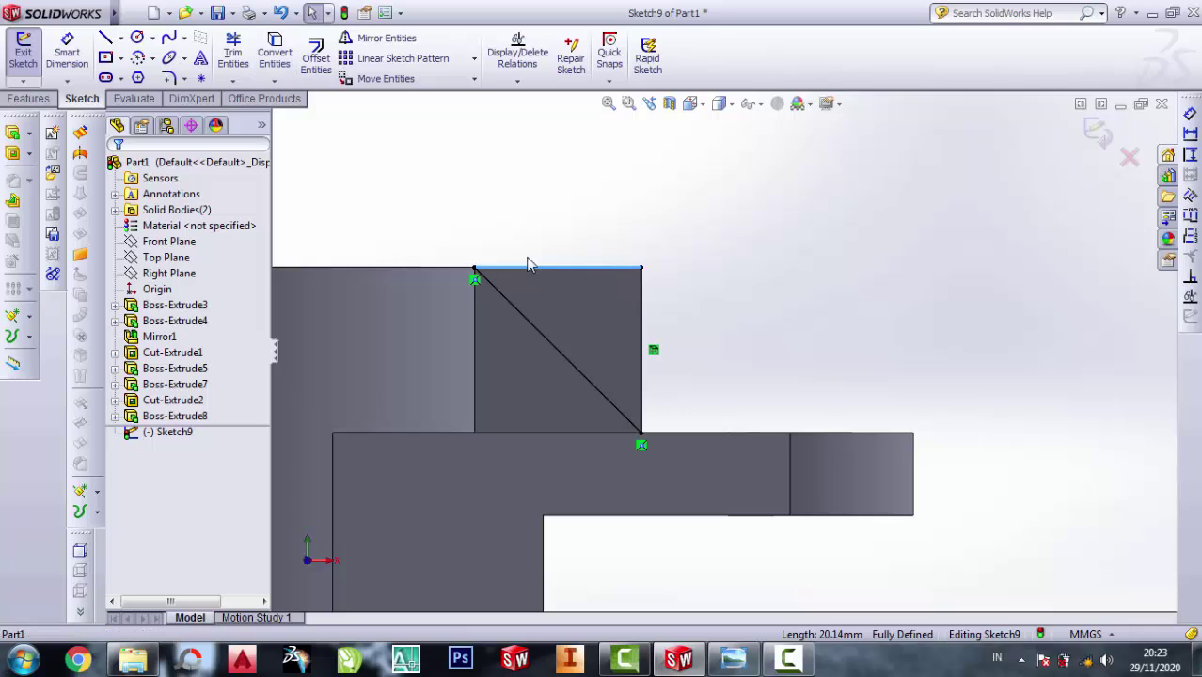
left_click(273, 52)
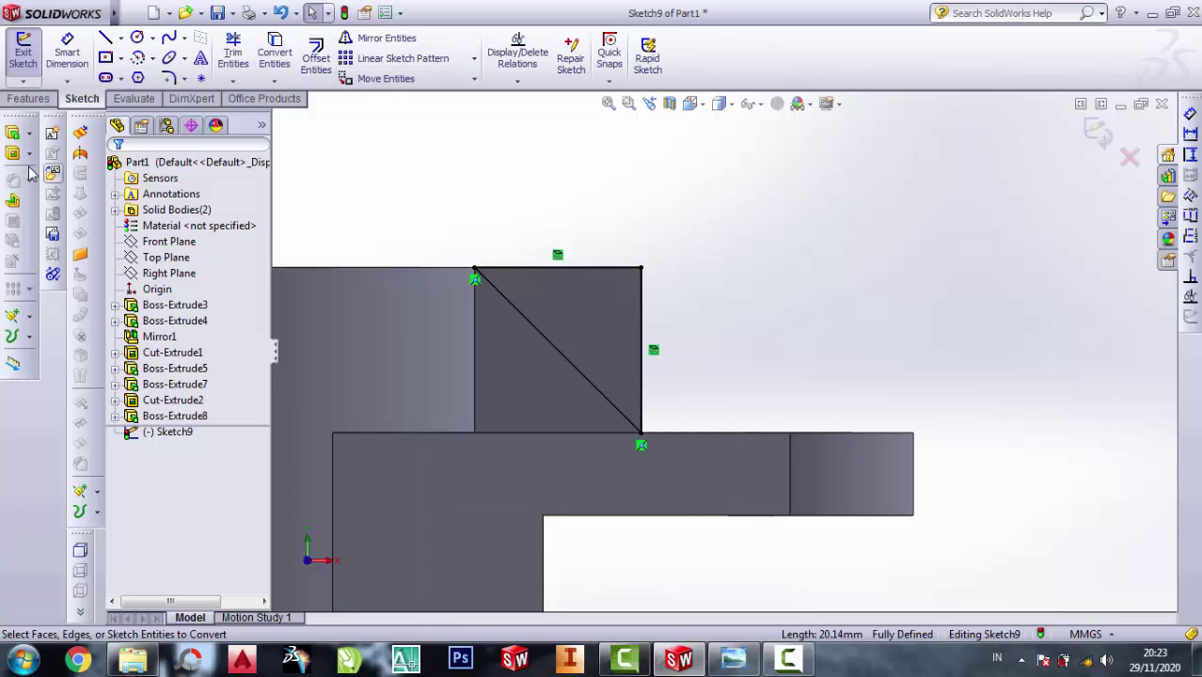
Cut the triangle 20 mm deep to leave a triangular rib
left_click(13, 155)
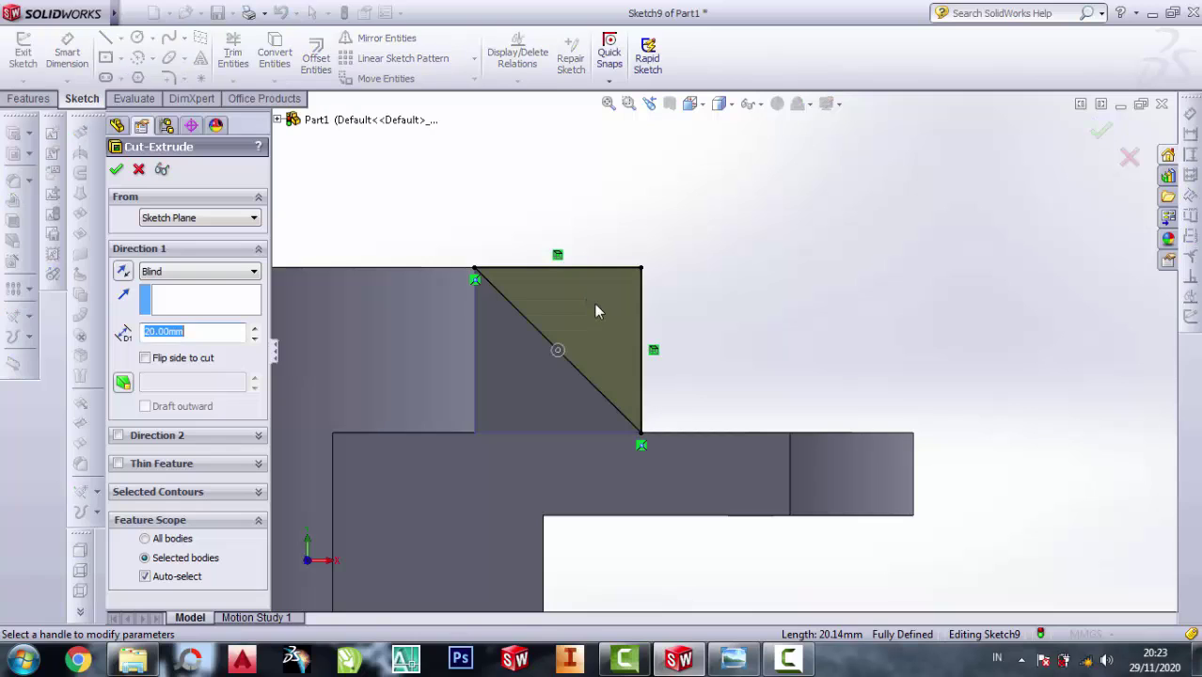
left_click(119, 171)
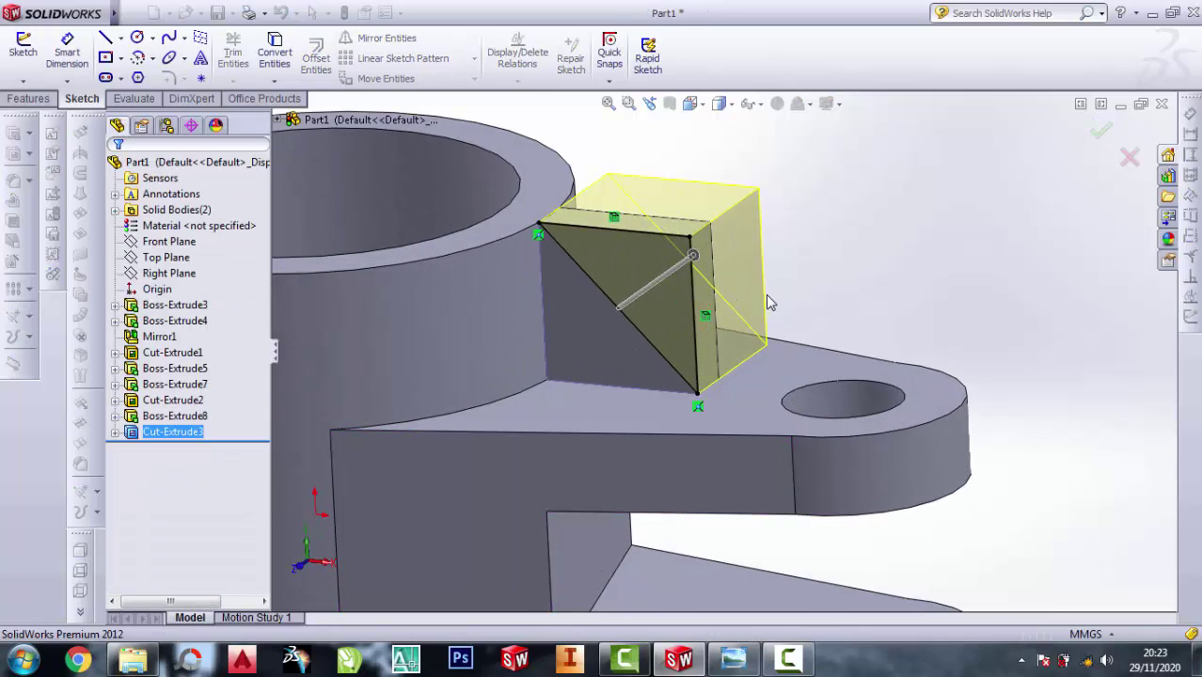
scroll(790, 302, "up", 3)
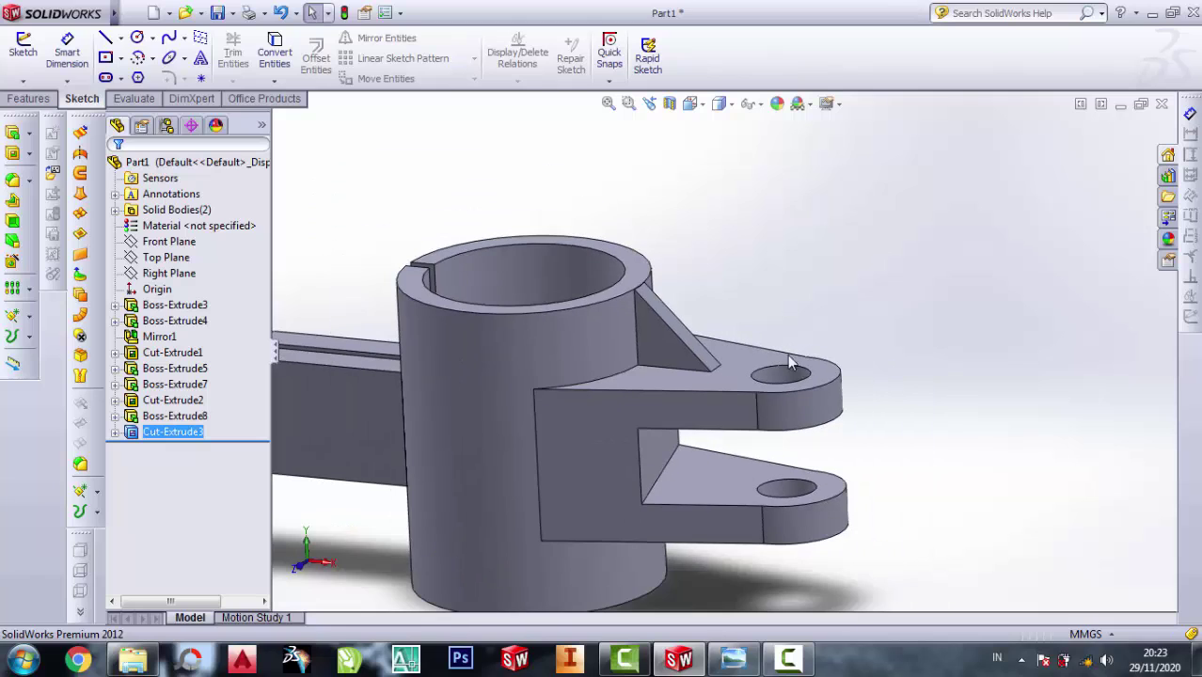
Review the full guide bracket drawing, minimize Photo Viewer, and orbit the bracket
left_click(733, 658)
scroll(909, 391, "down", 2)
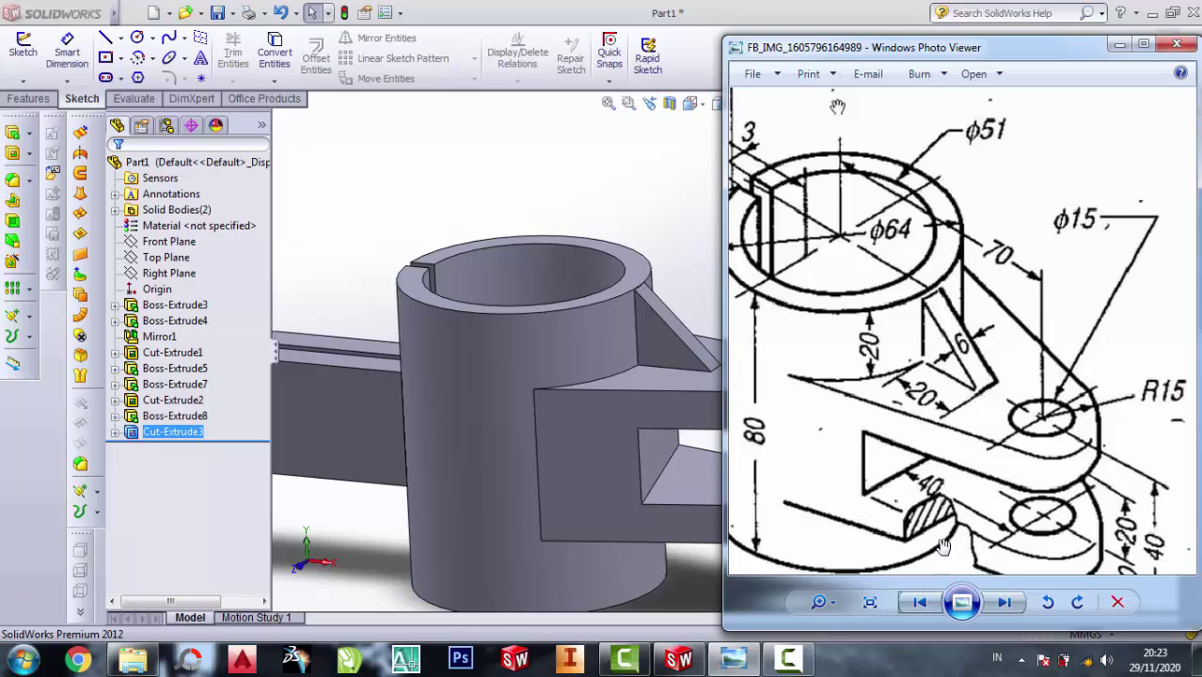
left_click_drag(944, 545, 948, 489)
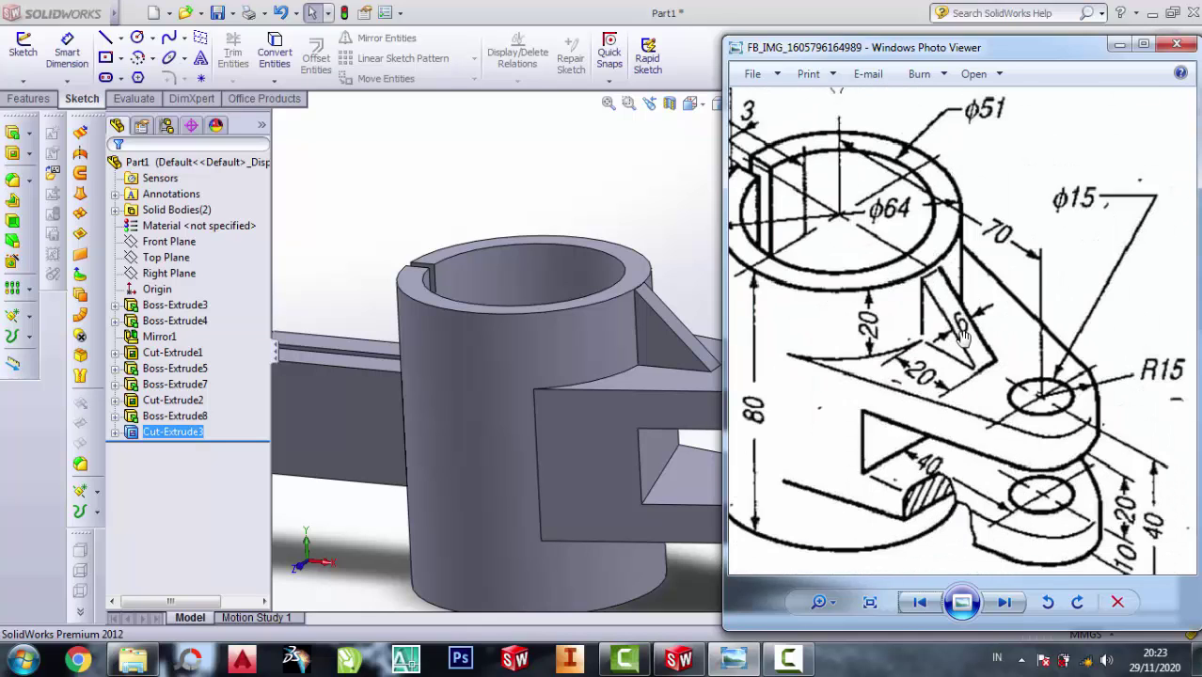
scroll(963, 339, "up", 1)
scroll(963, 339, "down", 2)
scroll(963, 340, "down", 2)
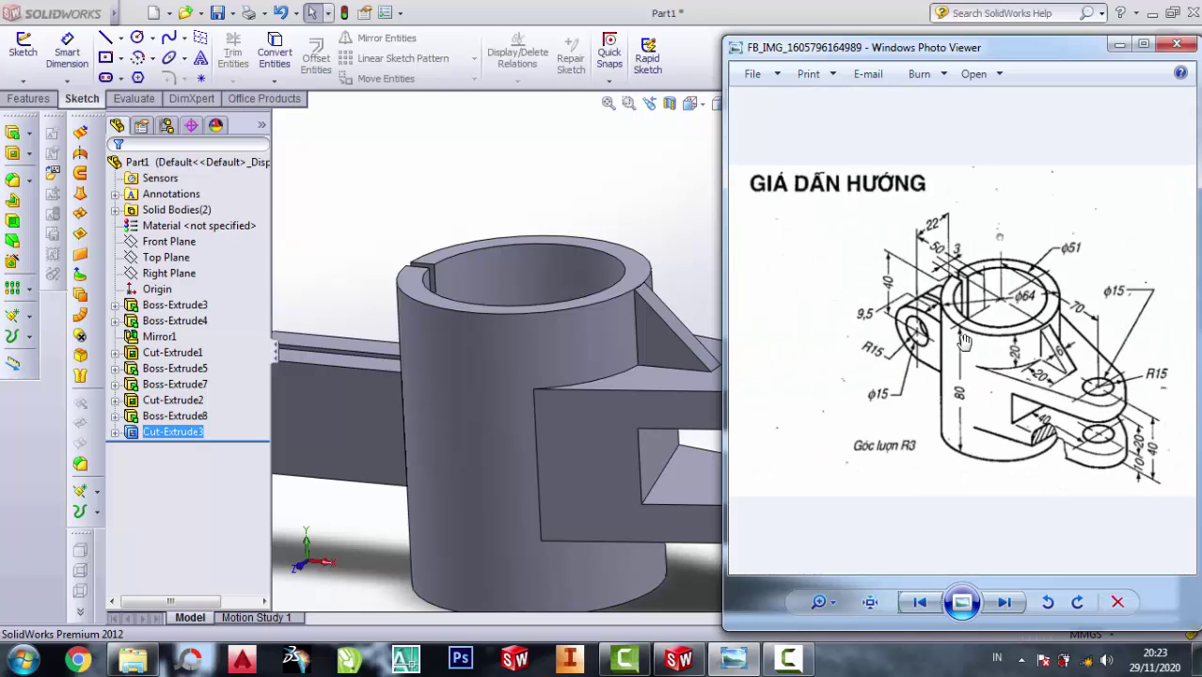
left_click(1119, 47)
middle_click_drag(759, 279, 769, 287)
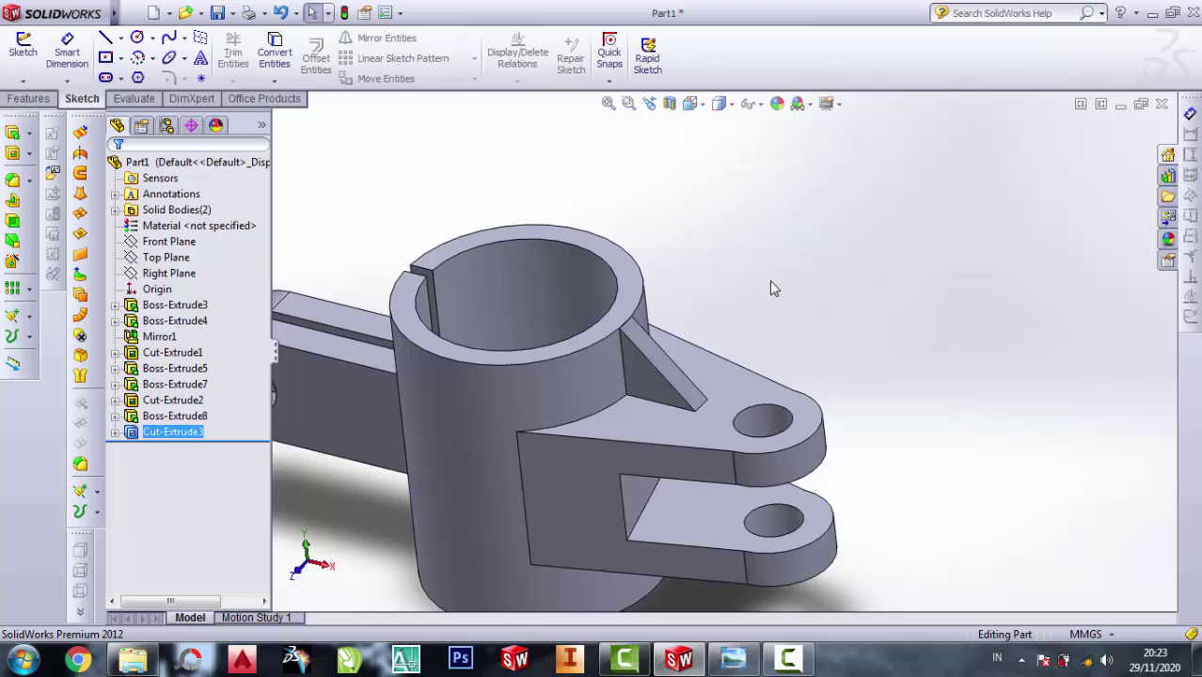
Fit the bracket in Isometric view and select Top Plane as the mirror reference
key("f")
left_click(731, 104)
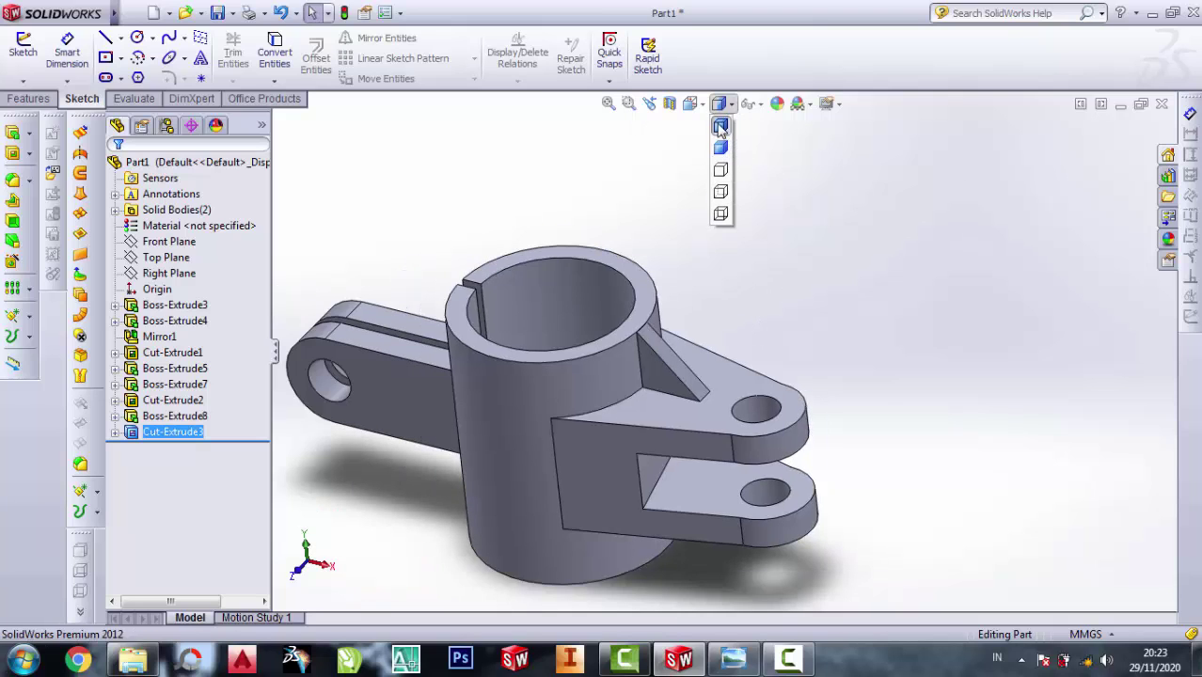
left_click(692, 102)
left_click(738, 140)
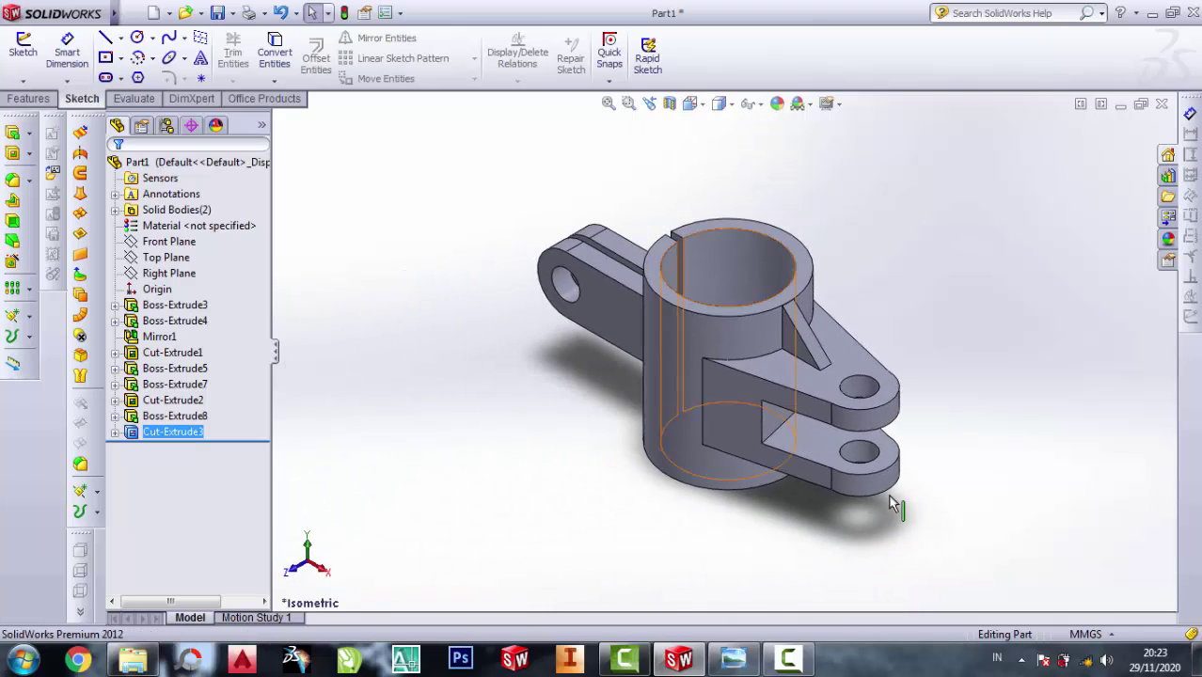
scroll(879, 317, "down", 2)
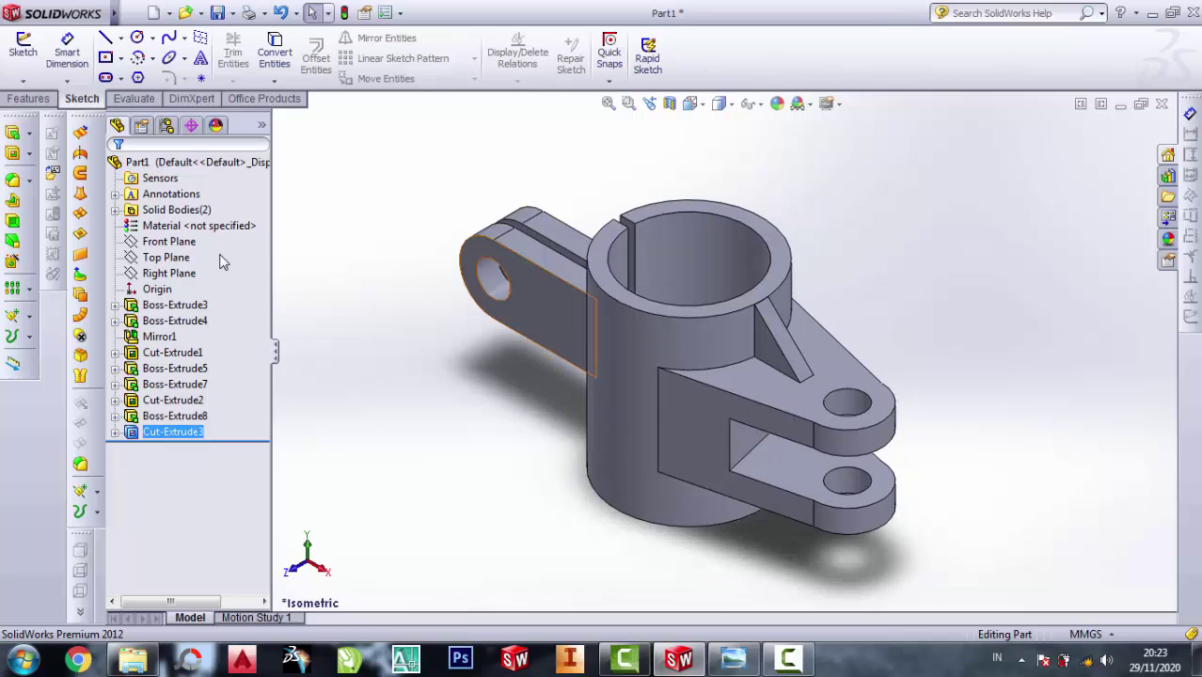
left_click(167, 258)
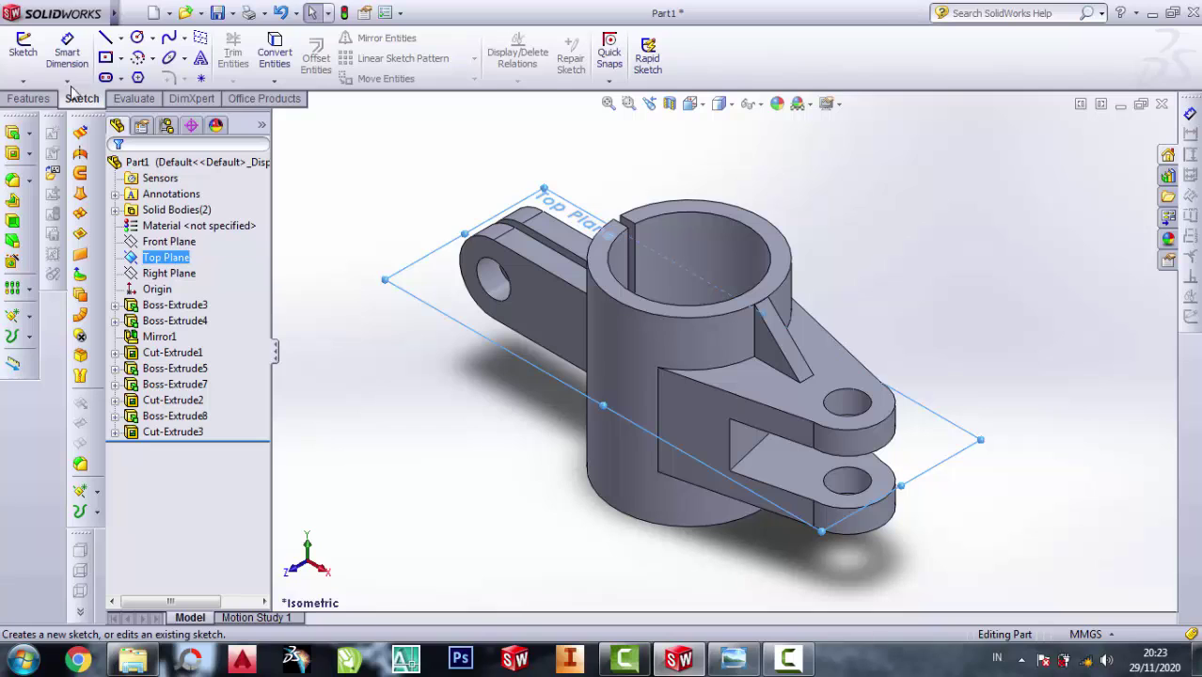
Mirror Cut-Extrude3 and Boss-Extrude8 about the Top Plane, then switch to front view
left_click(34, 98)
left_click(602, 78)
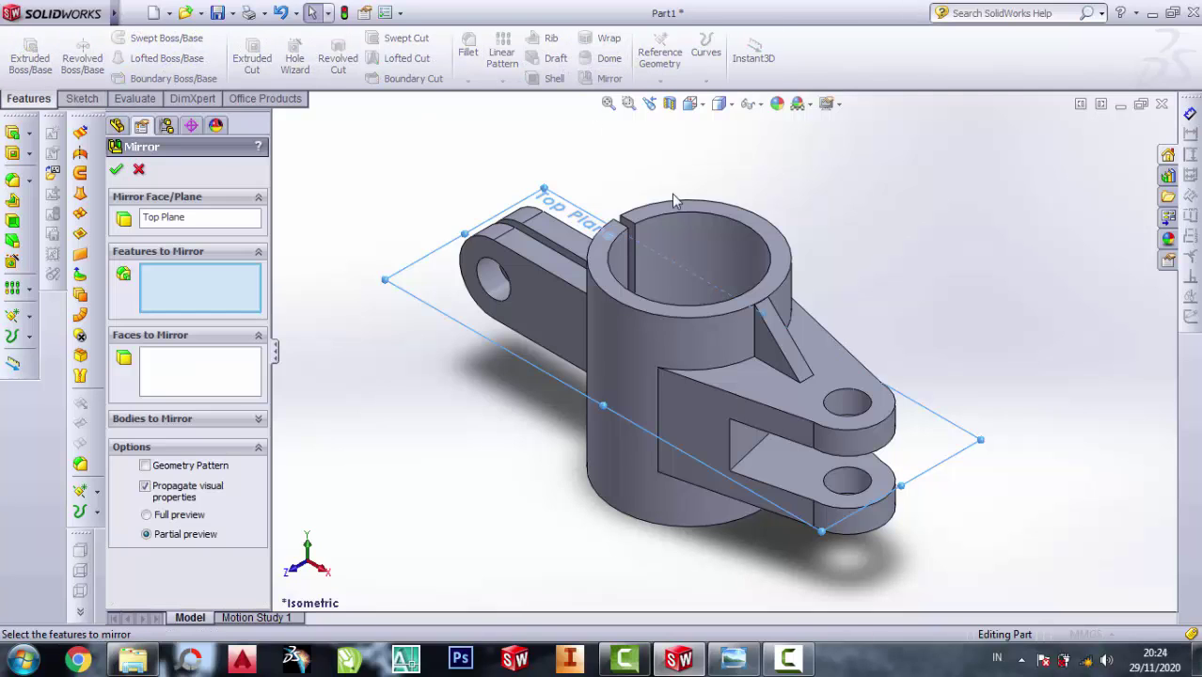
left_click(778, 340)
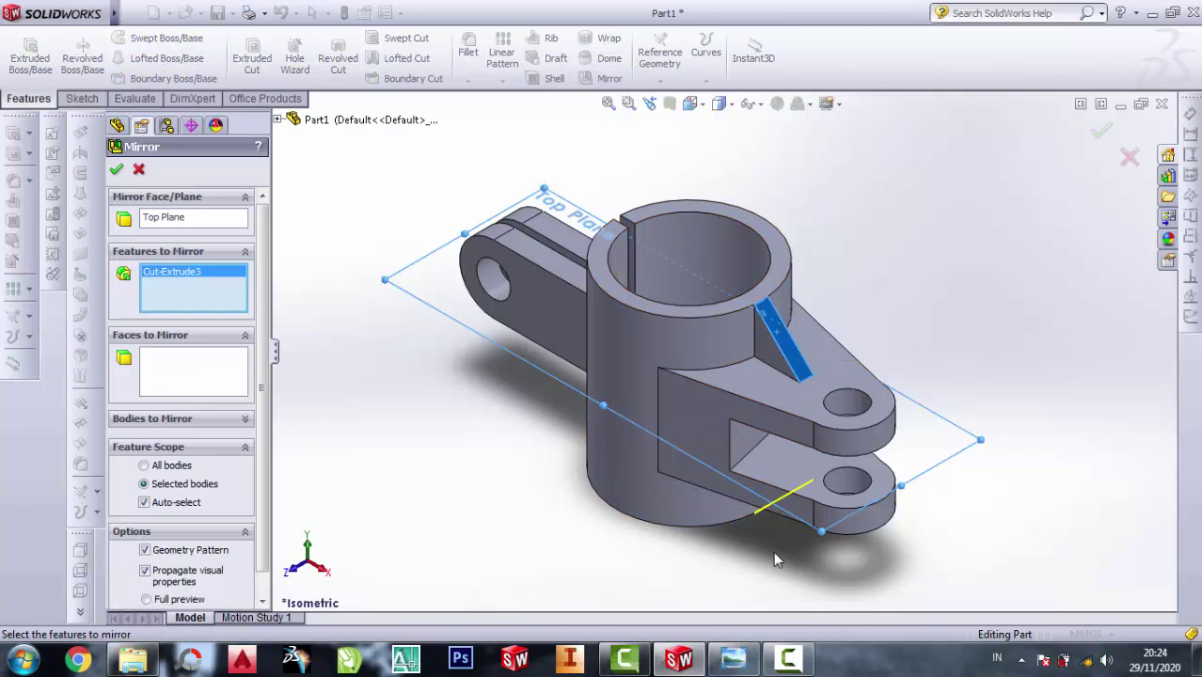
left_click(115, 170)
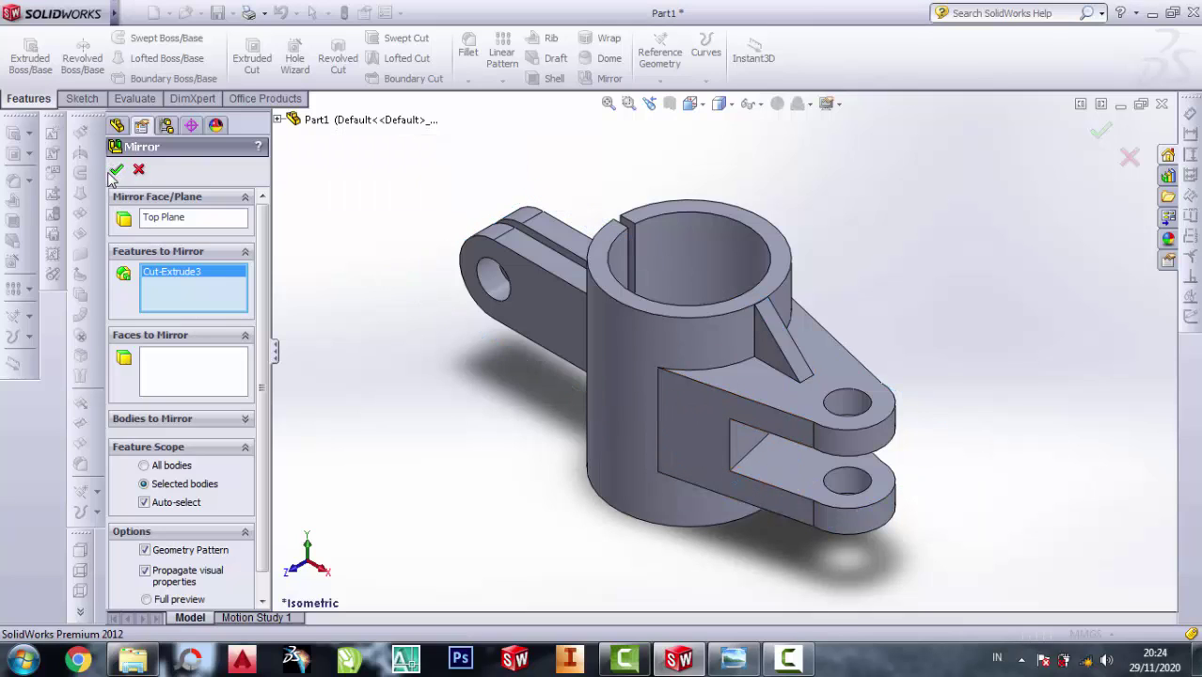
scroll(869, 389, "down", 2)
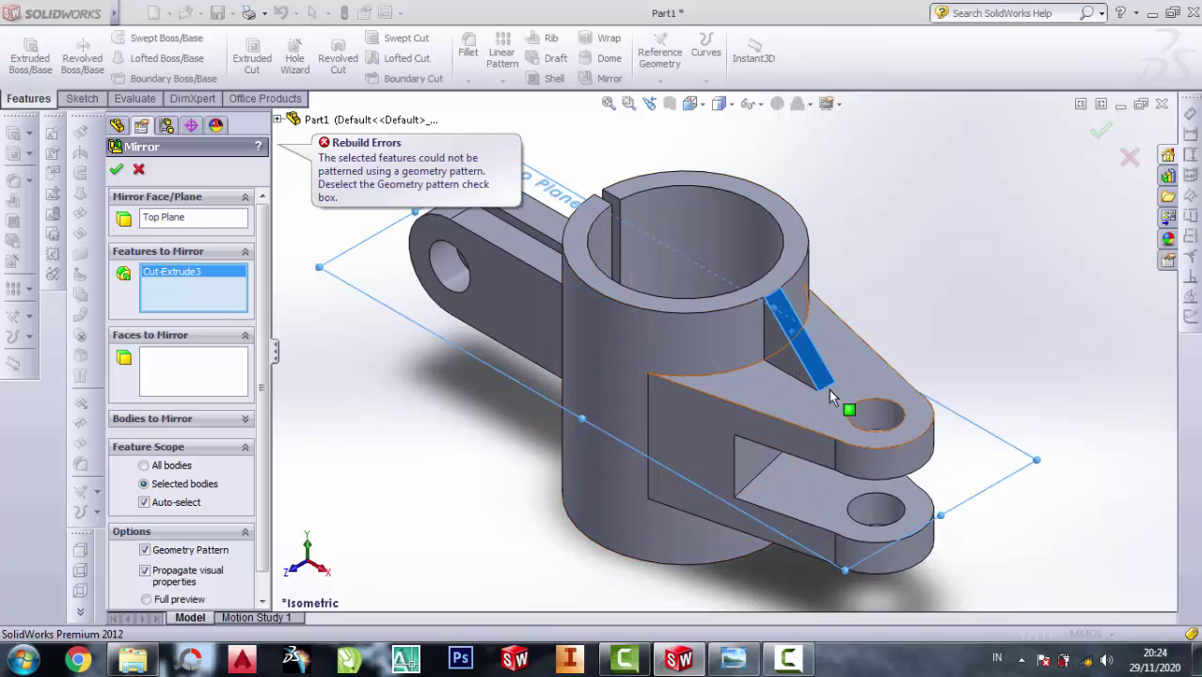
left_click(785, 354)
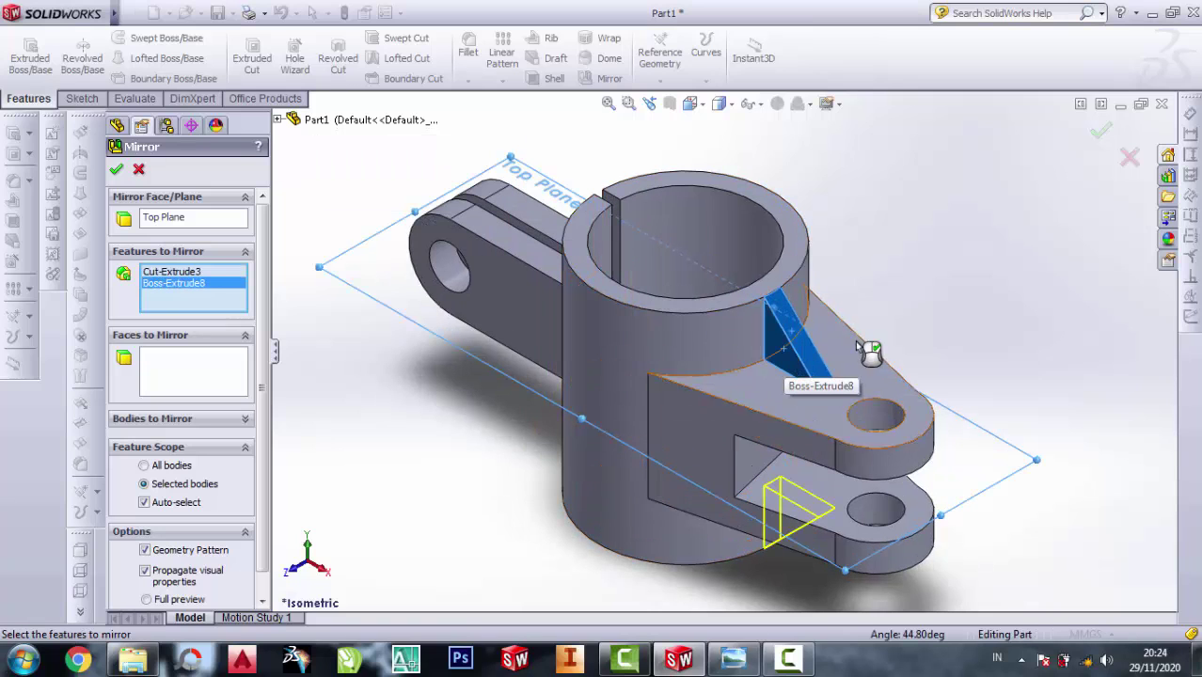
left_click(118, 170)
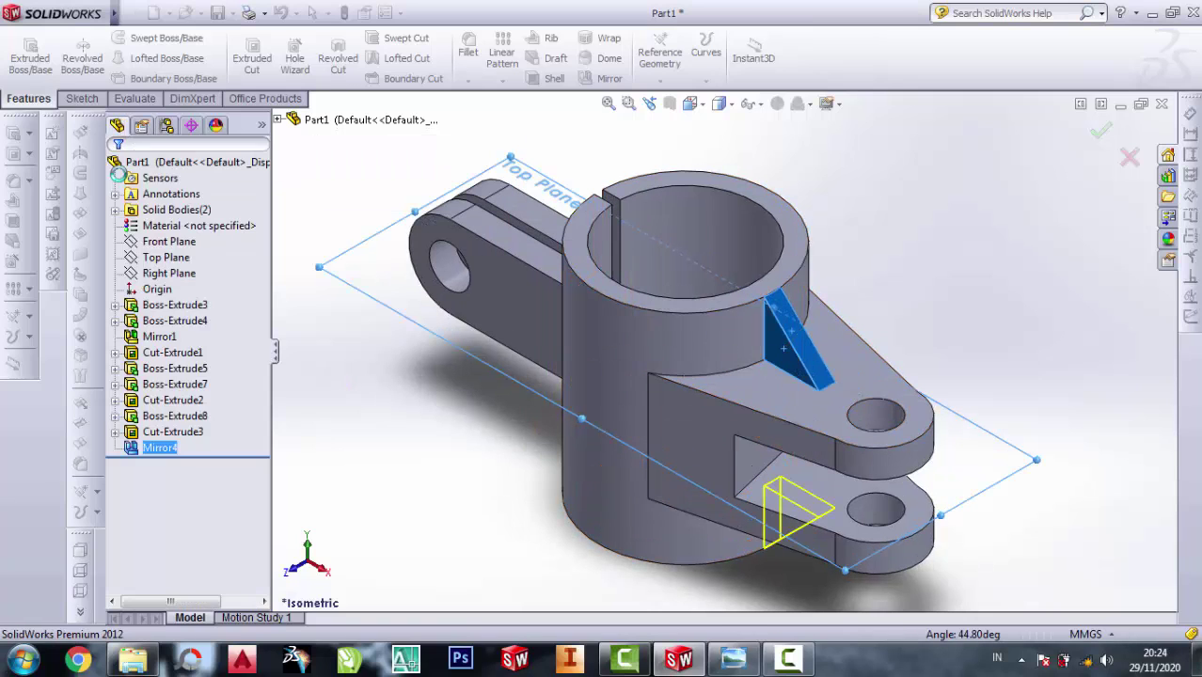
key("ctrl+1")
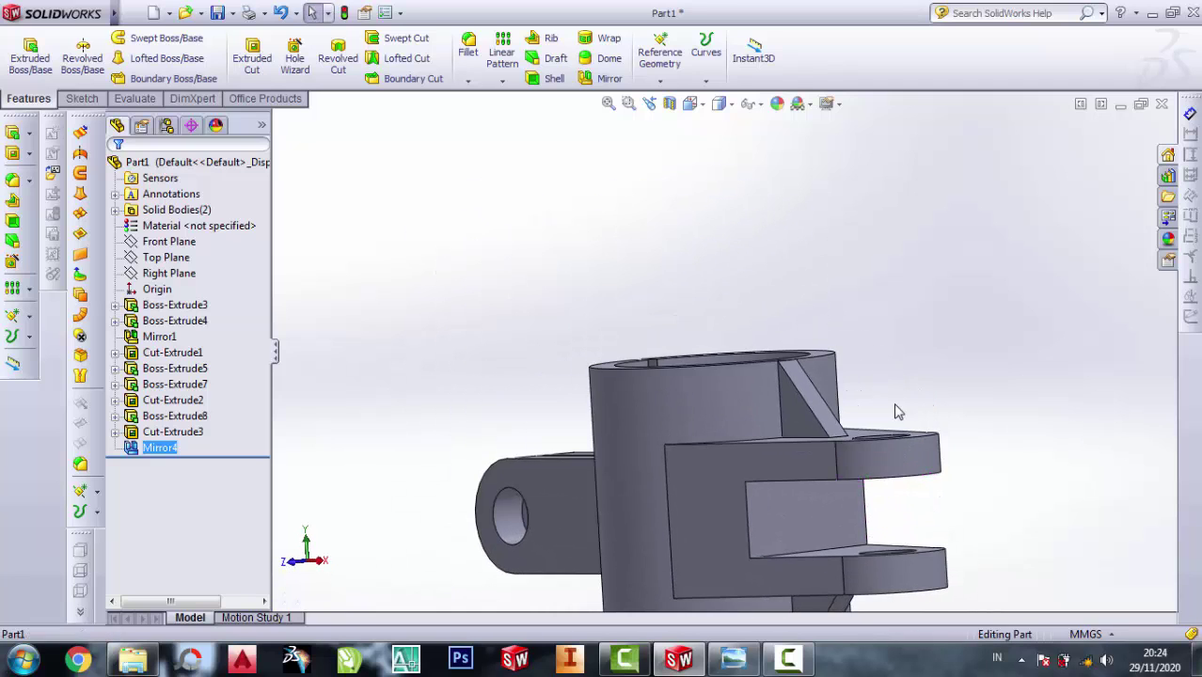
Orbit to inspect the mirrored rib and return the bracket to isometric view
mouse_move(804, 506)
middle_mouse_down()
mouse_move(778, 422)
mouse_move(764, 430)
mouse_move(693, 408)
mouse_move(756, 493)
mouse_move(657, 525)
mouse_move(787, 557)
mouse_move(730, 207)
middle_mouse_up()
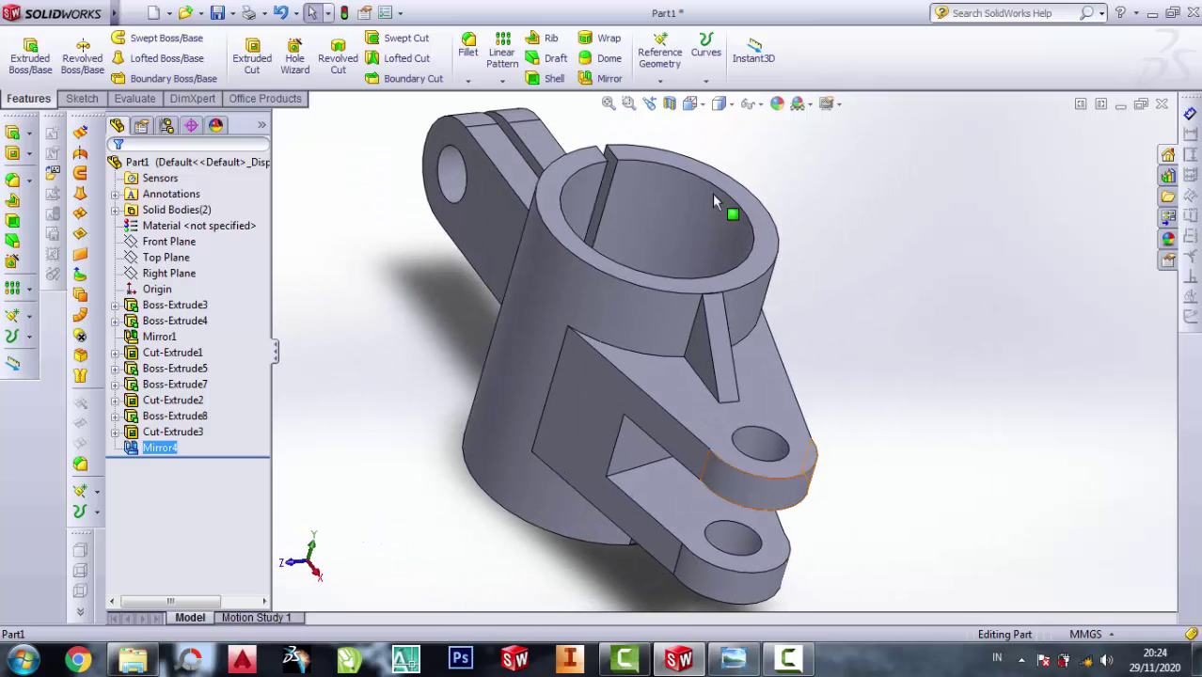
left_click(693, 103)
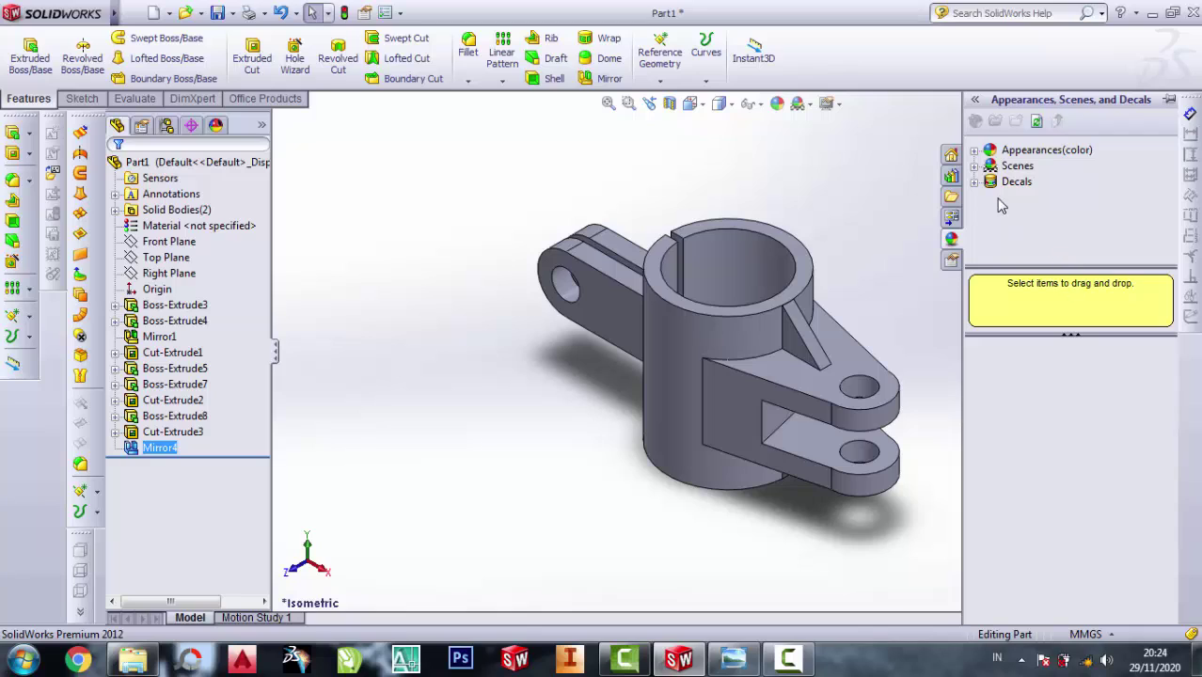
Under Metal > Aluminum, try brushed and matte finishes, then apply polished aluminum
left_click(977, 153)
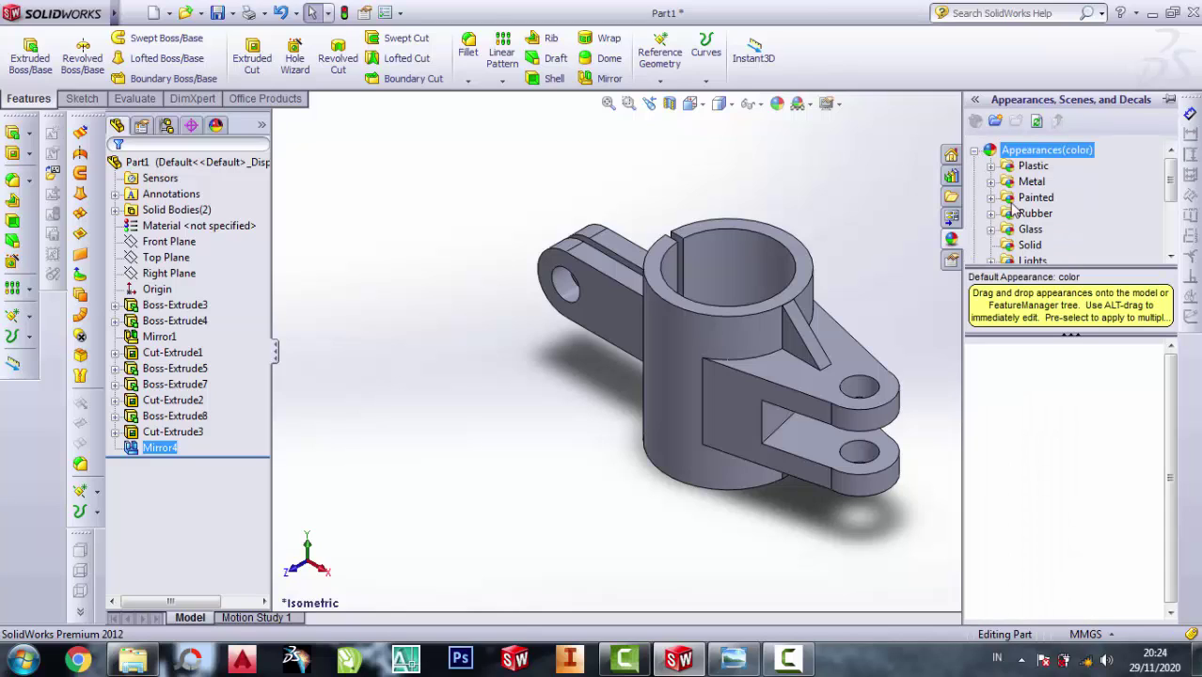
left_click(991, 183)
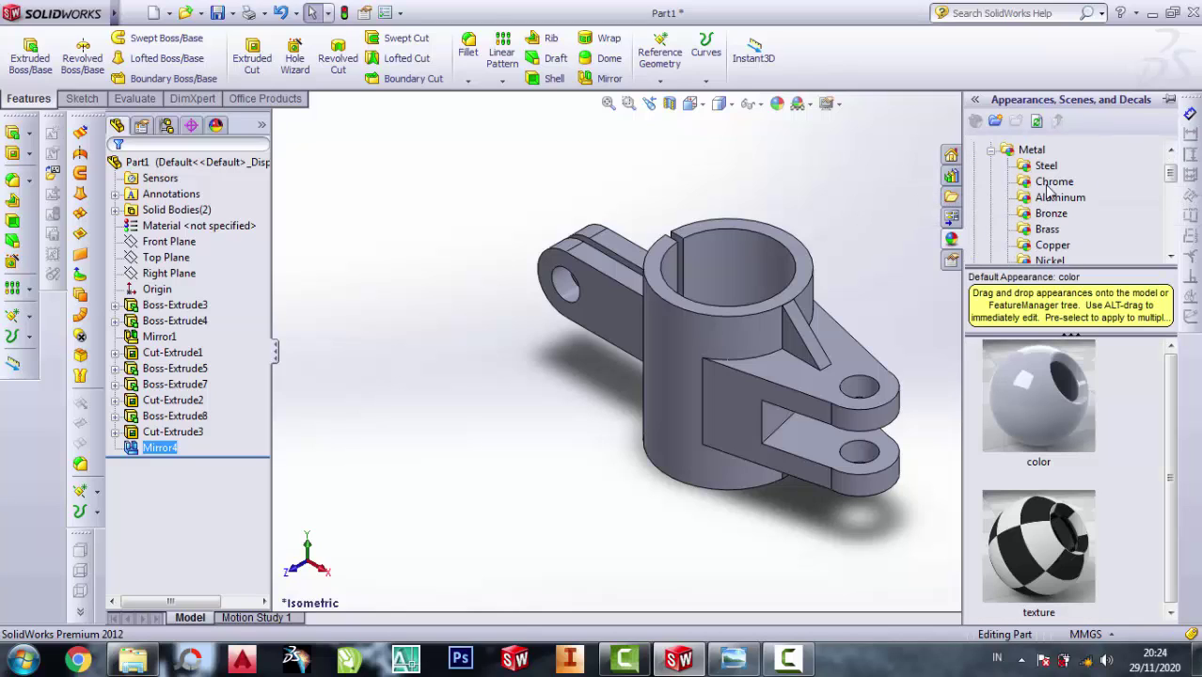
scroll(1053, 207, "down", 1)
scroll(1063, 226, "up", 1)
scroll(1069, 240, "up", 1)
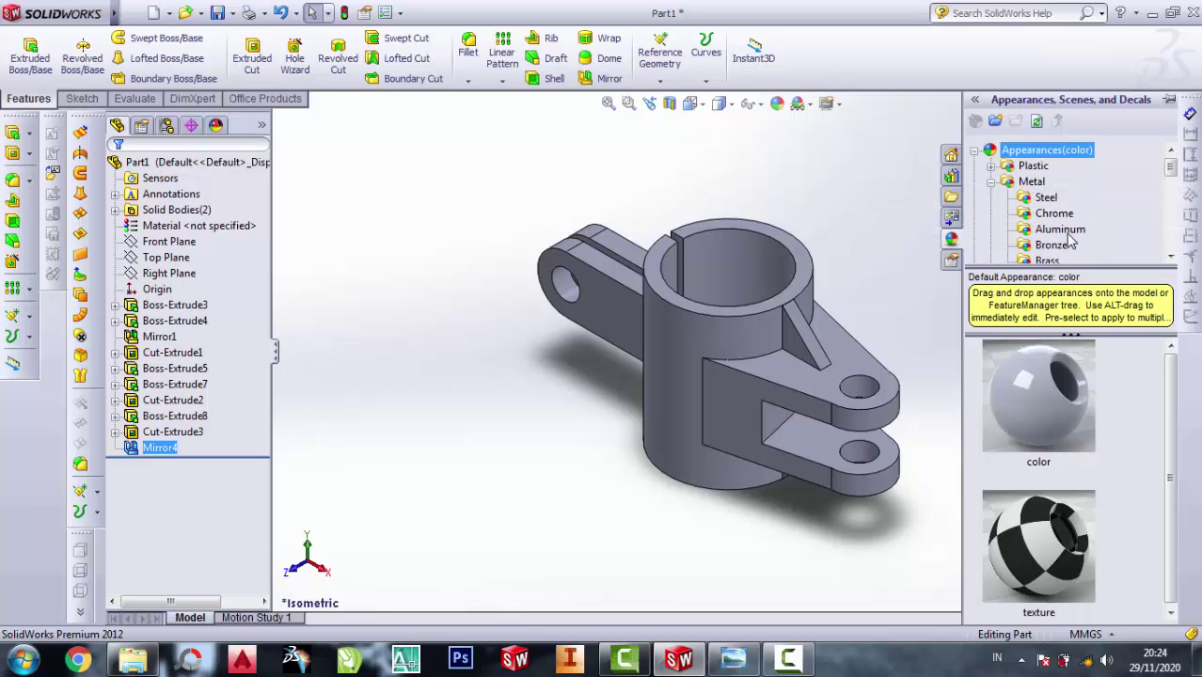
scroll(1069, 239, "down", 1)
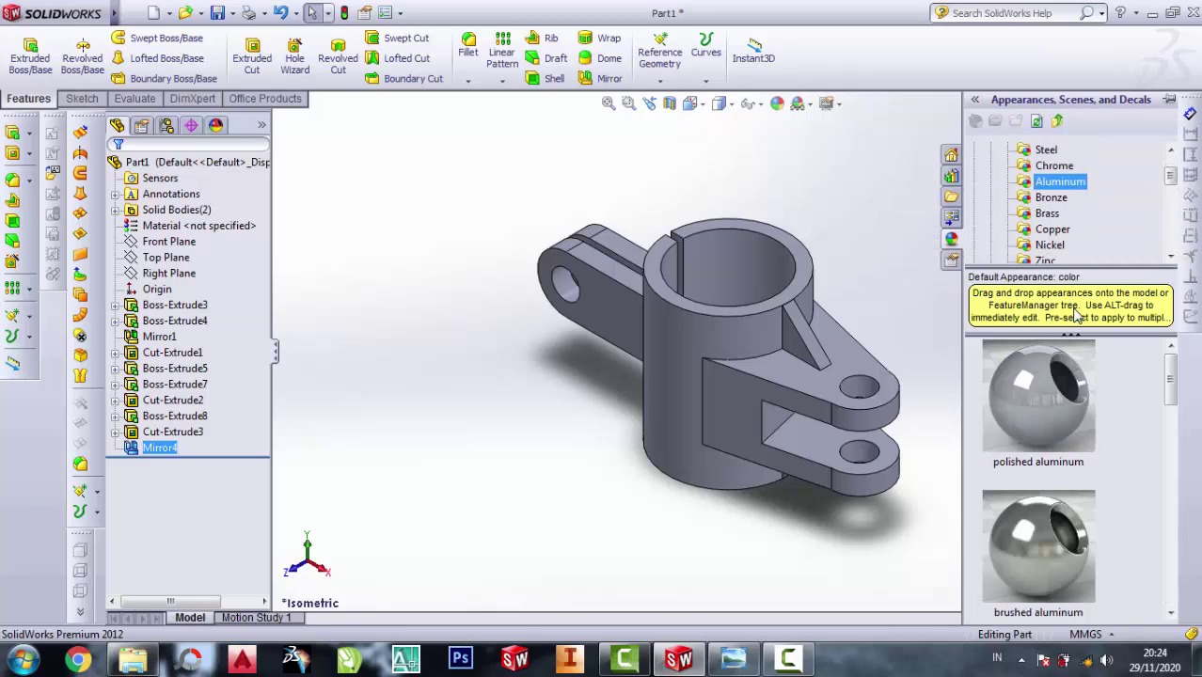
left_click(1065, 409)
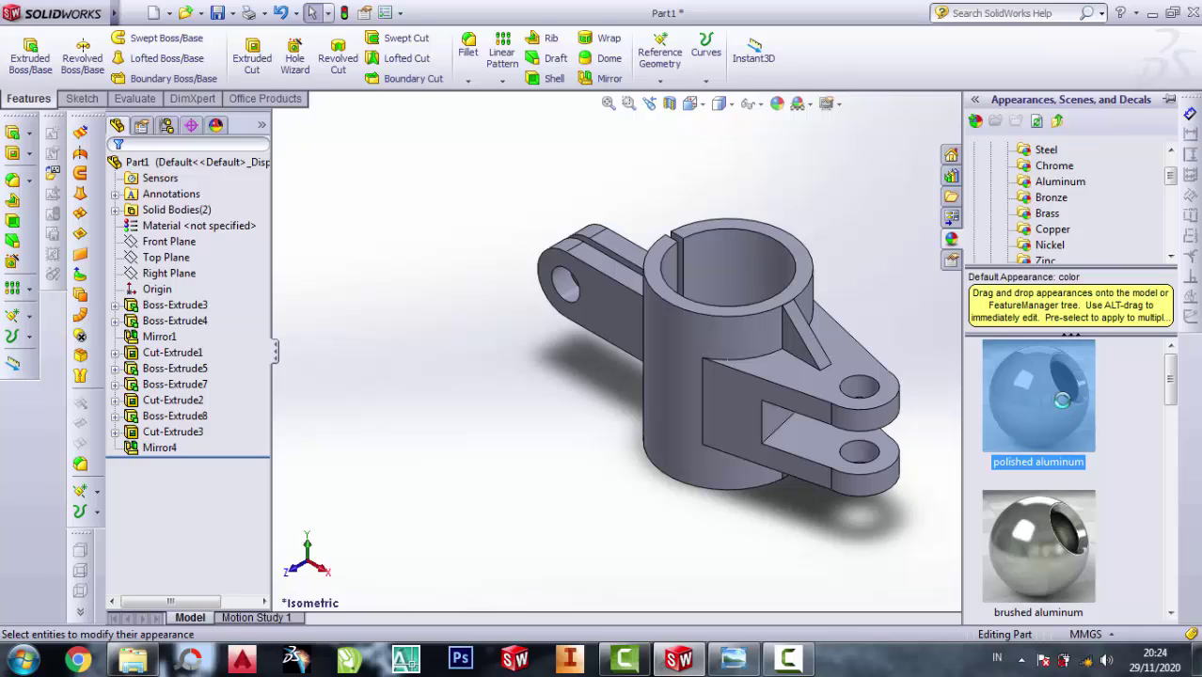
left_click(1048, 586)
double_click(1048, 586)
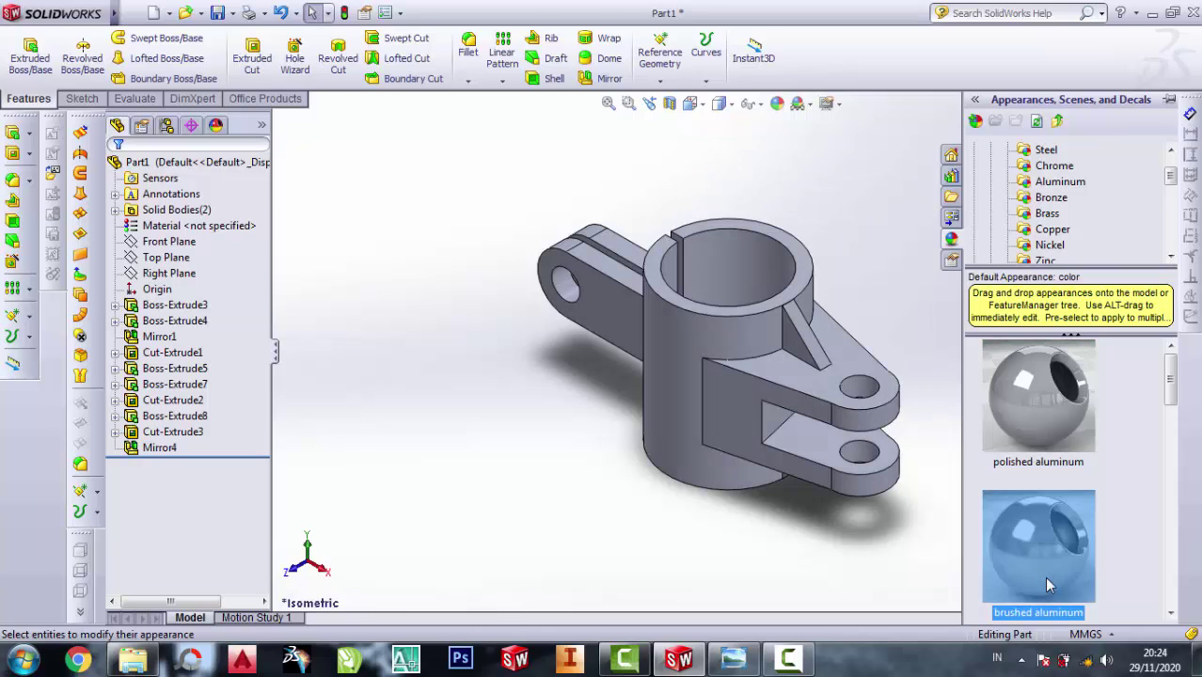
scroll(1065, 472, "down", 2)
double_click(1026, 413)
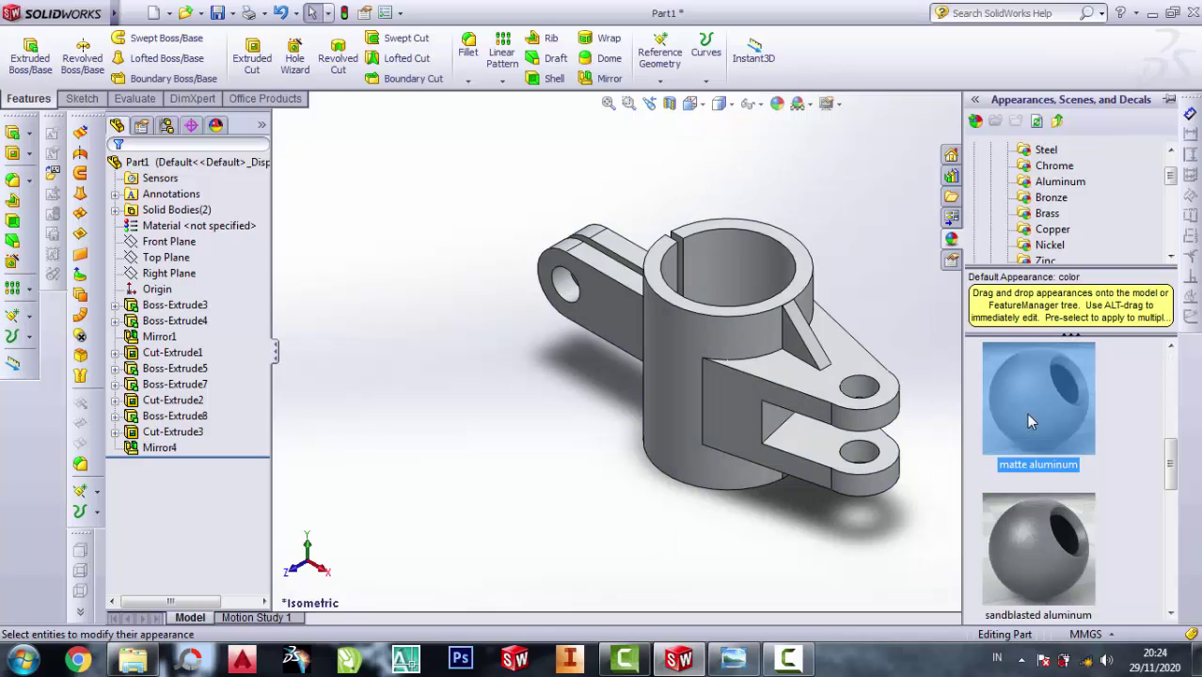
scroll(1030, 399, "up", 2)
double_click(1029, 399)
Place the bracket in the Backdrop - Lightbox Studio scene and shift it left
key("f")
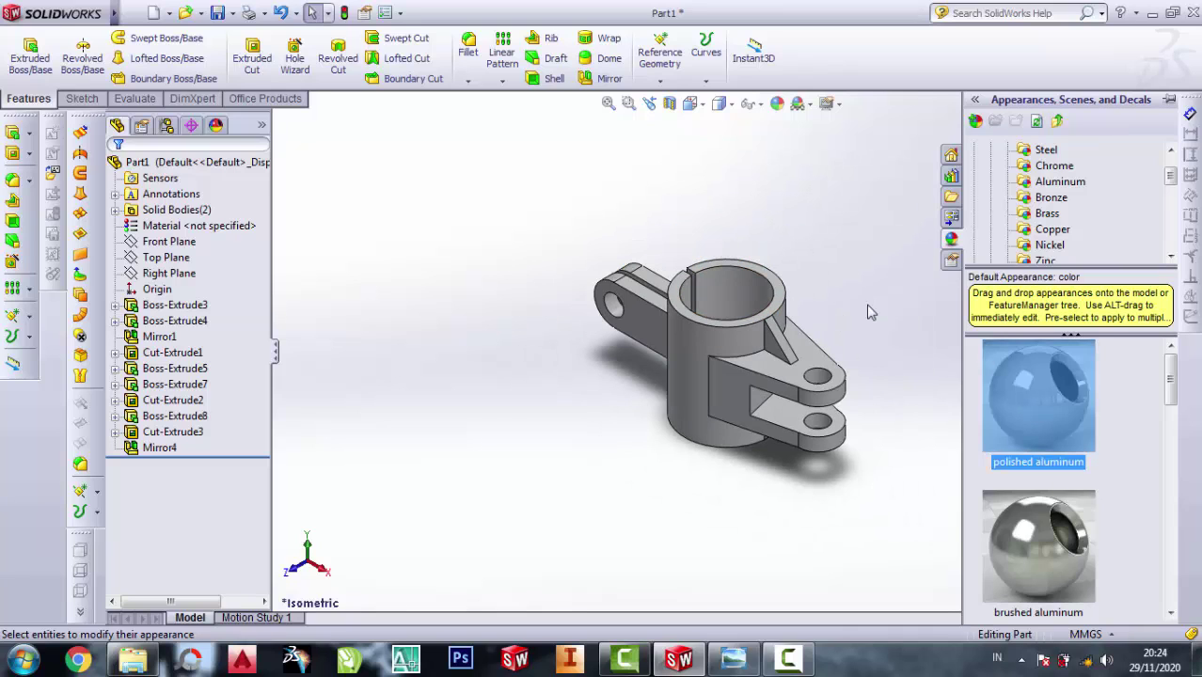
left_click(807, 103)
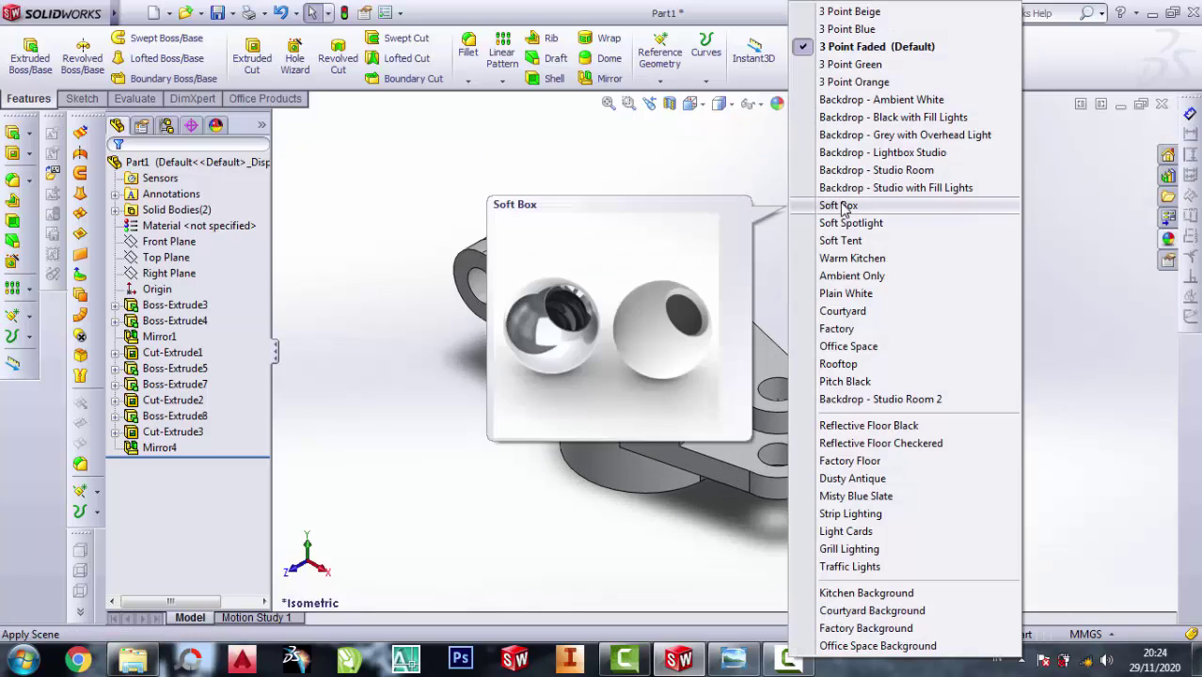
left_click(841, 190)
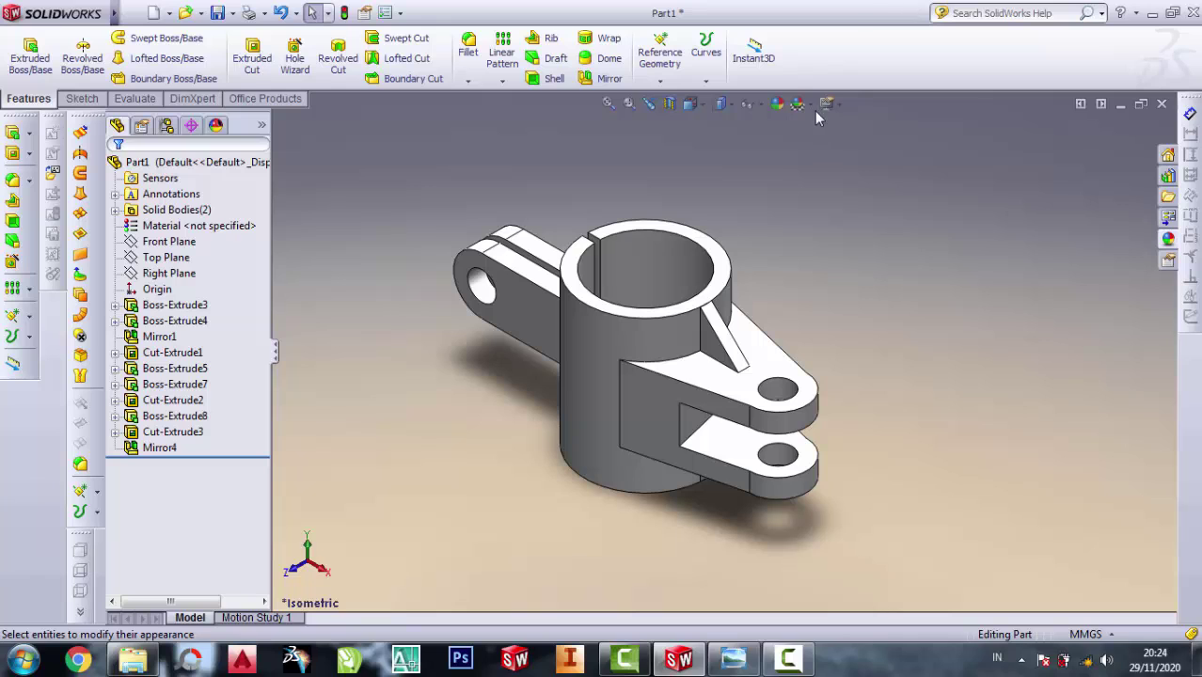
left_click(807, 105)
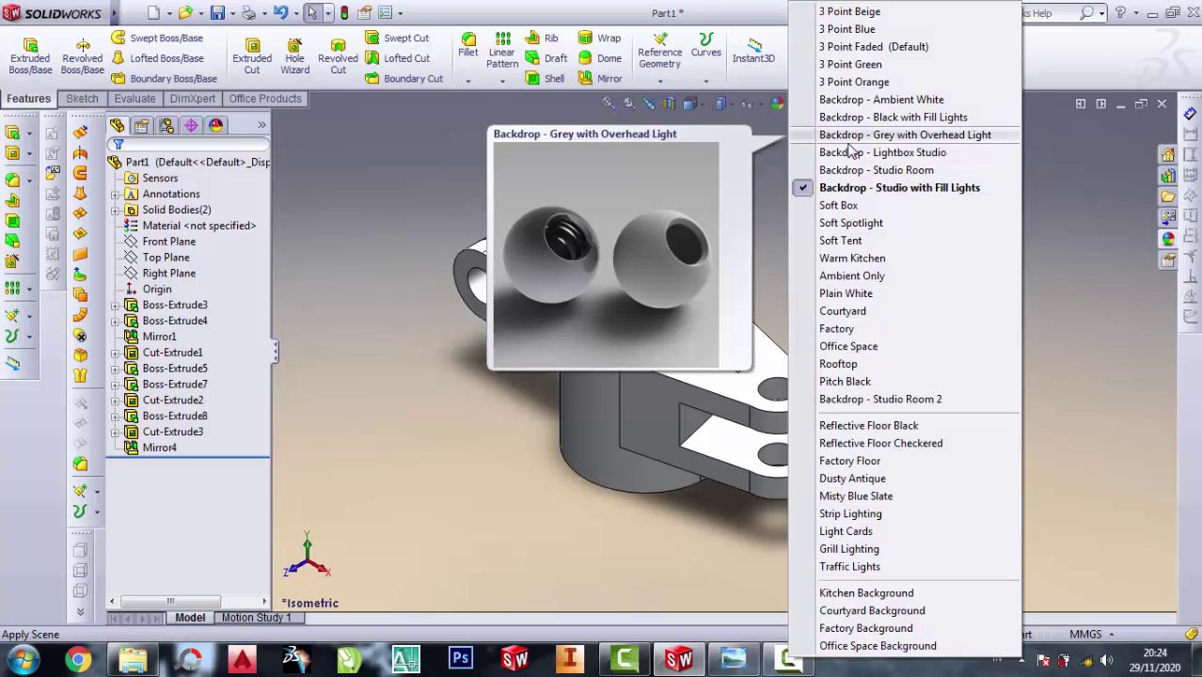
left_click(849, 153)
middle_click_drag(804, 376, 748, 381, "ctrl")
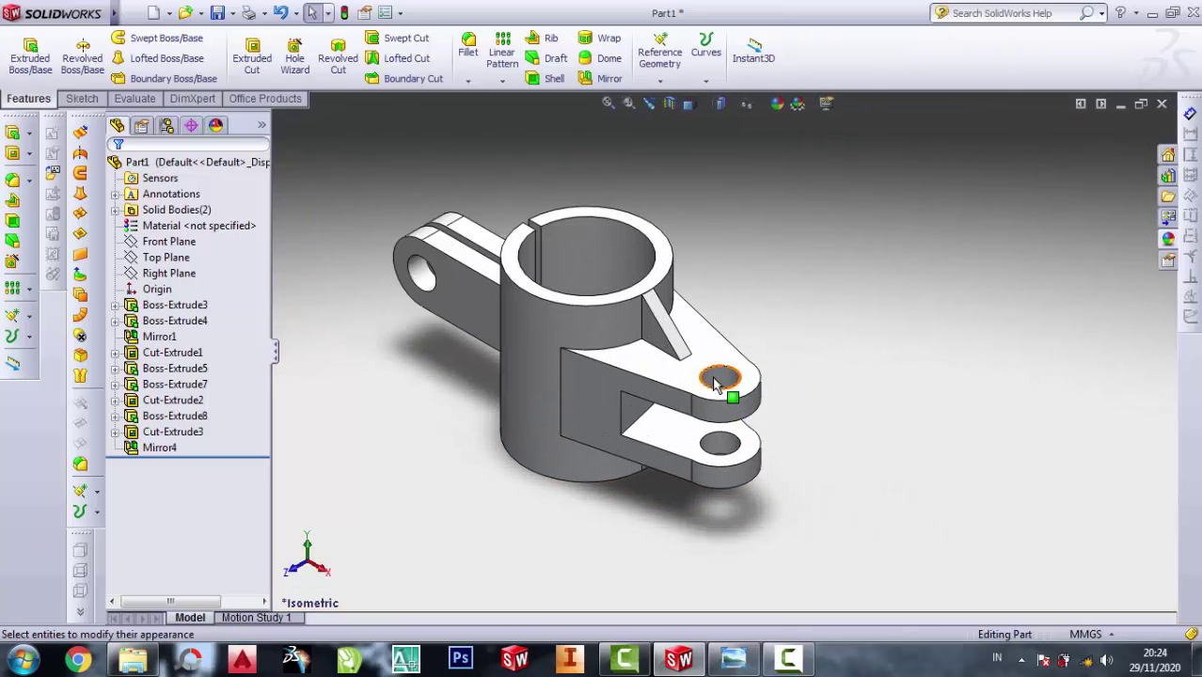
left_click(753, 669)
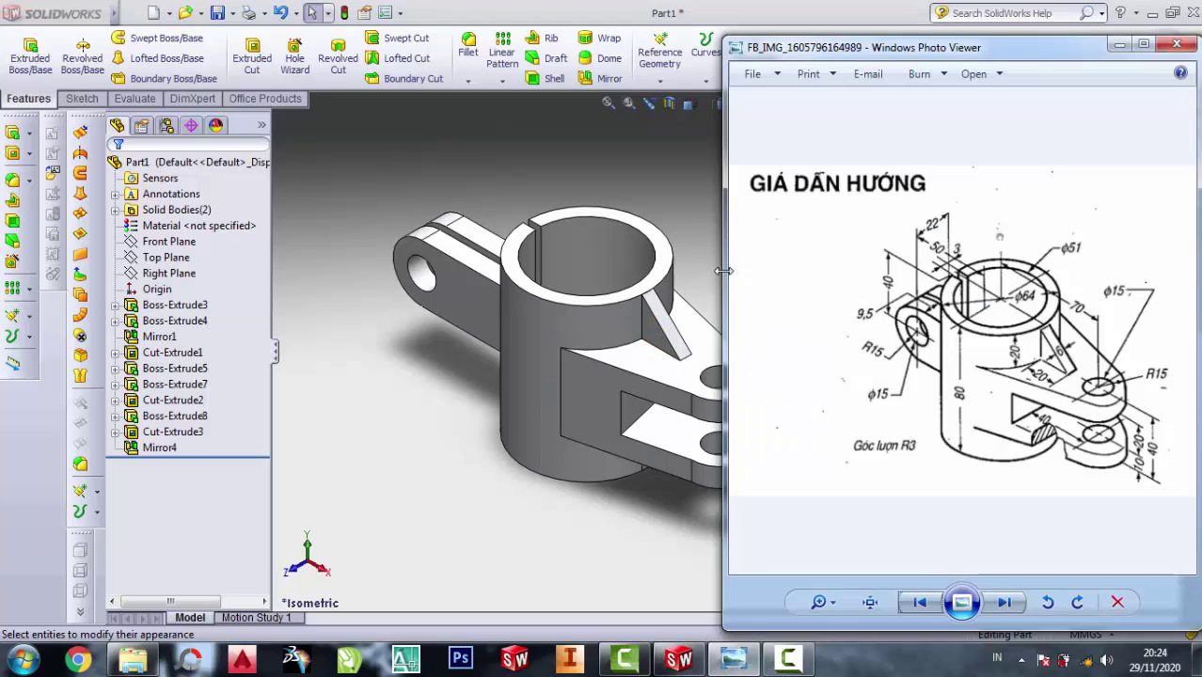
Narrow the drawing window and nudge it into place beside the model
left_click_drag(724, 271, 807, 272)
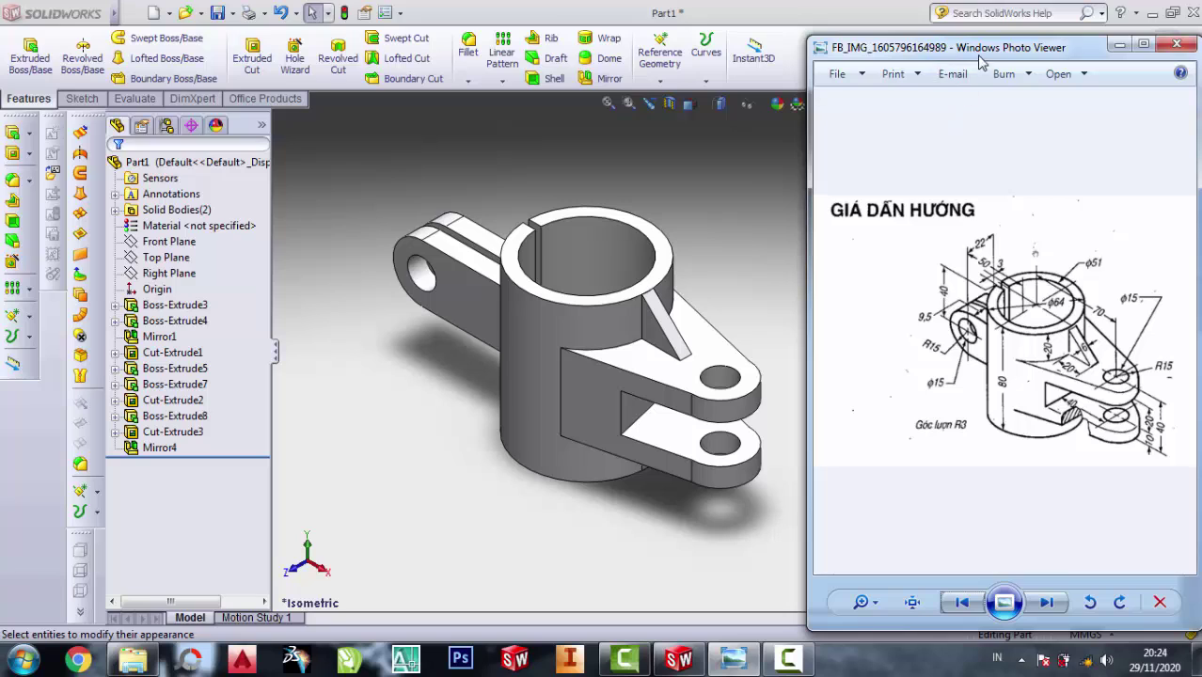
left_click_drag(983, 52, 961, 46)
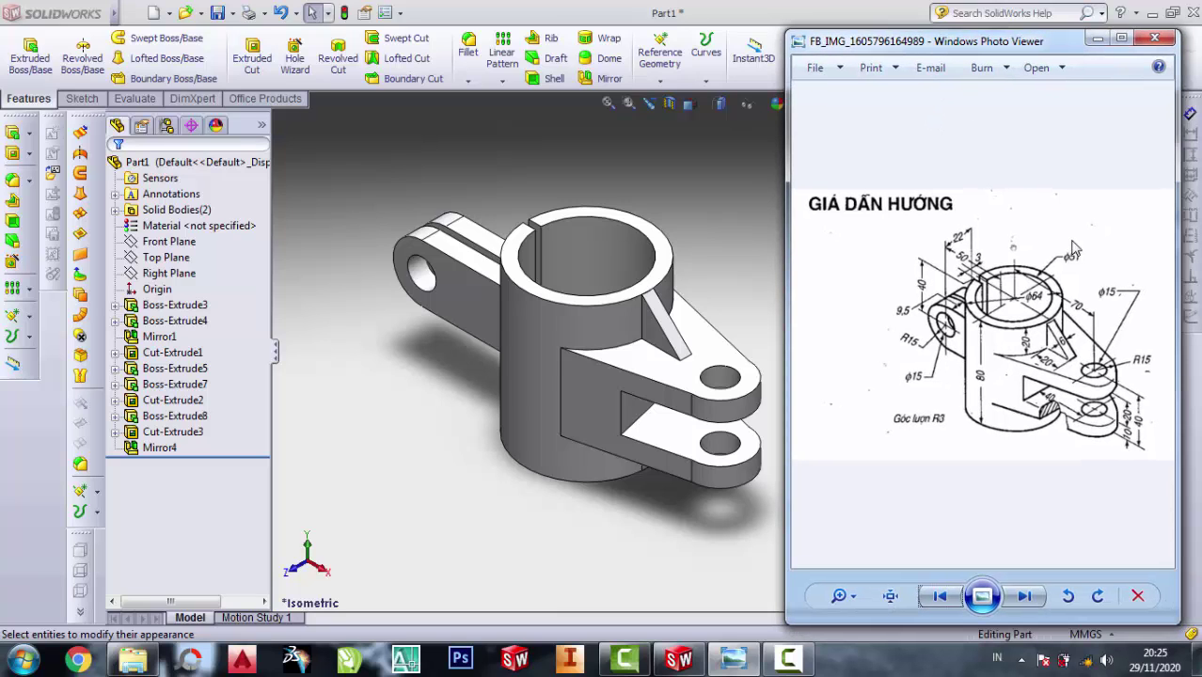